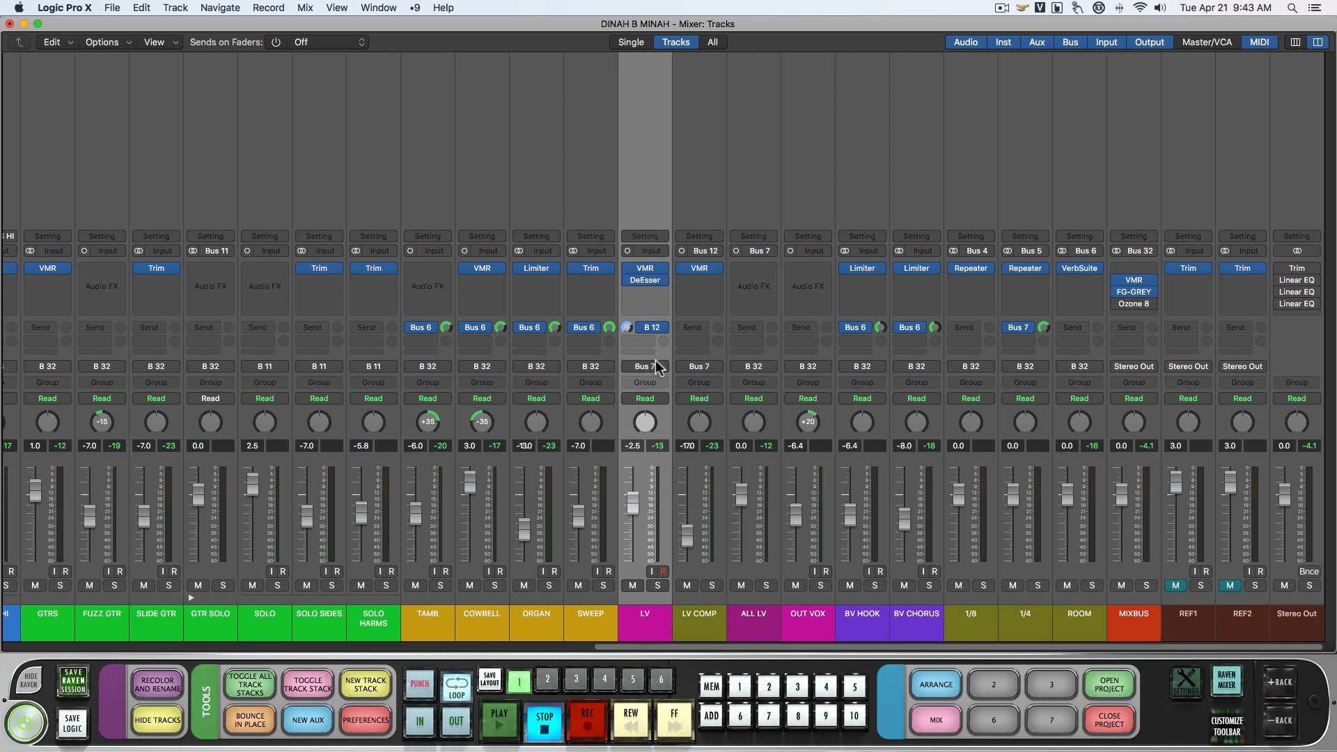
Review the VMR and DeEsser plug-in settings on the LV channel.
left_click(646, 274)
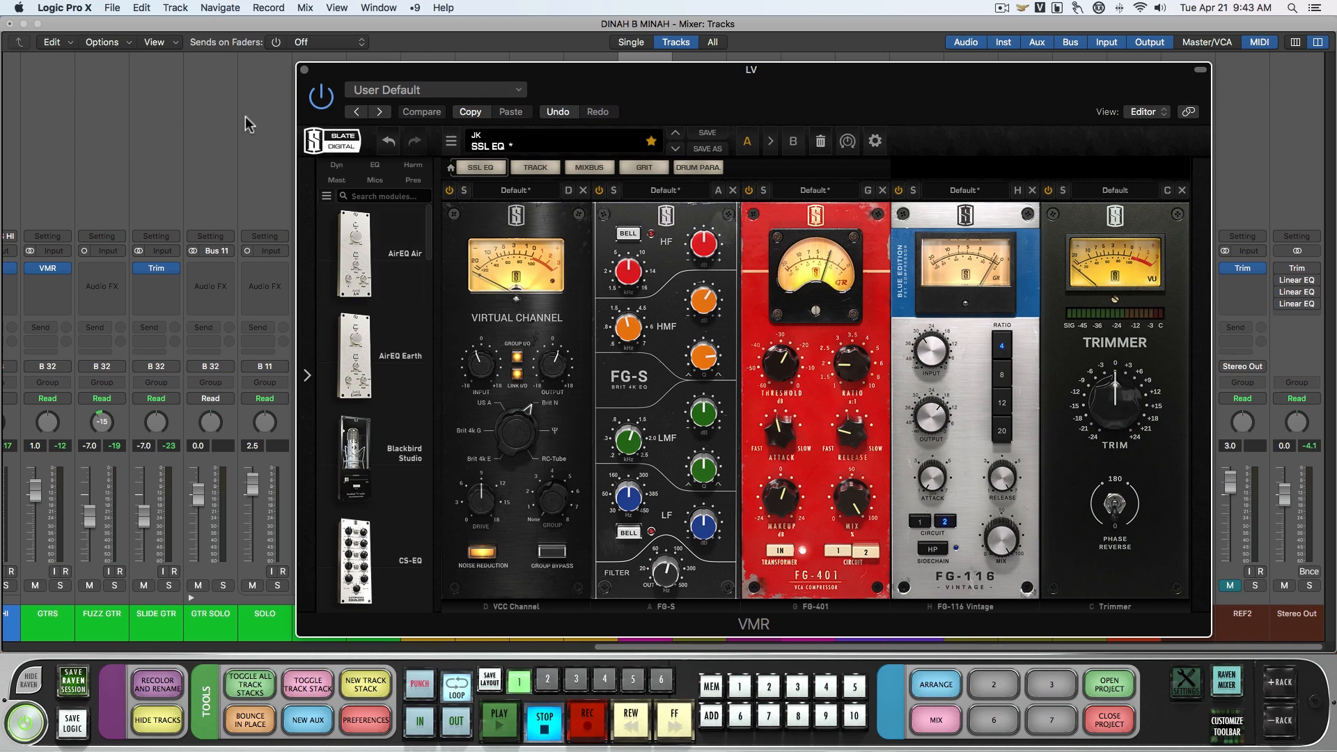
left_click(303, 70)
left_click(650, 279)
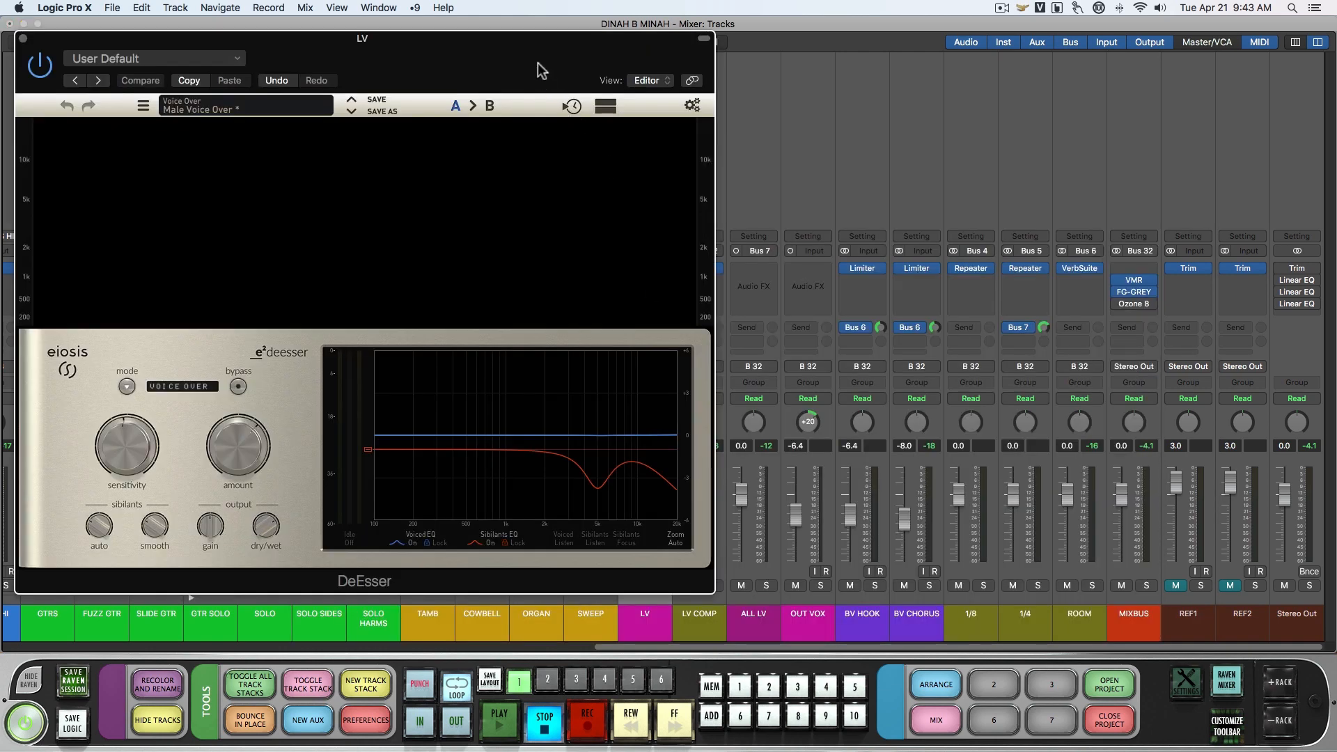
left_click_drag(537, 62, 846, 101)
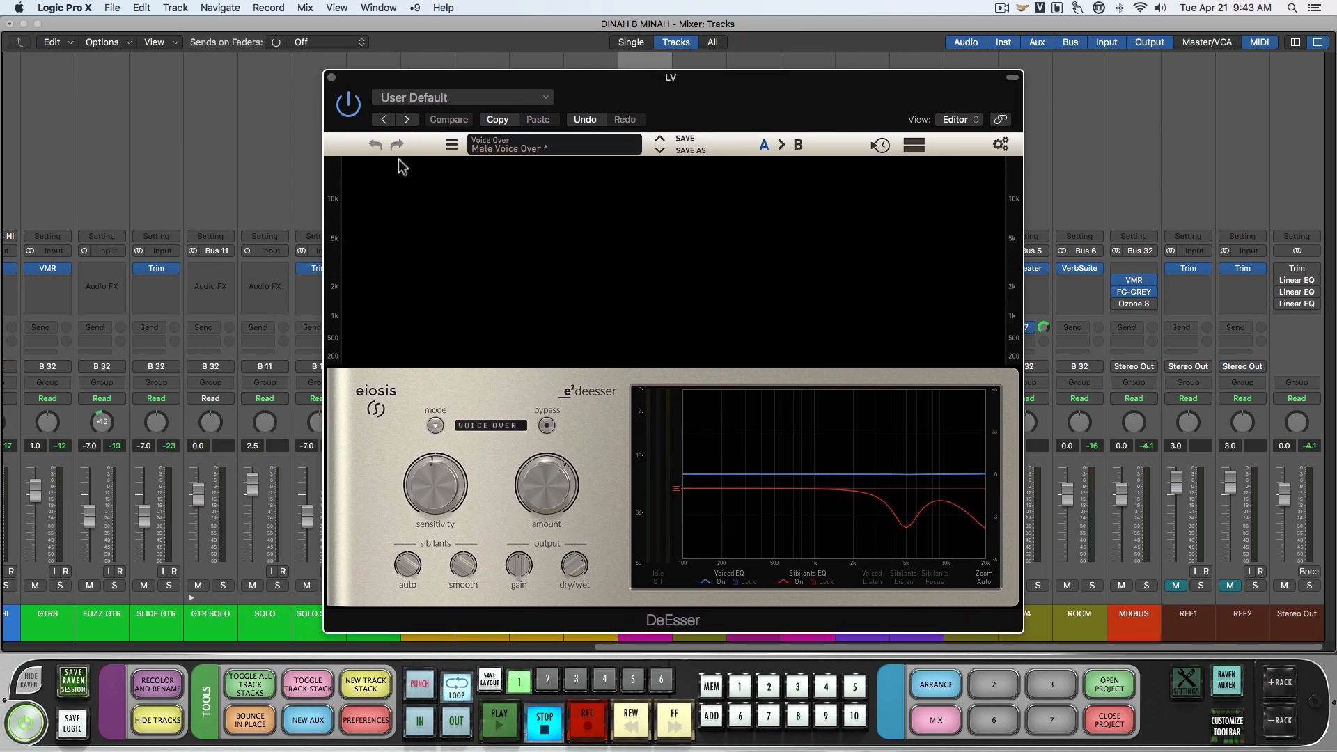
left_click(332, 77)
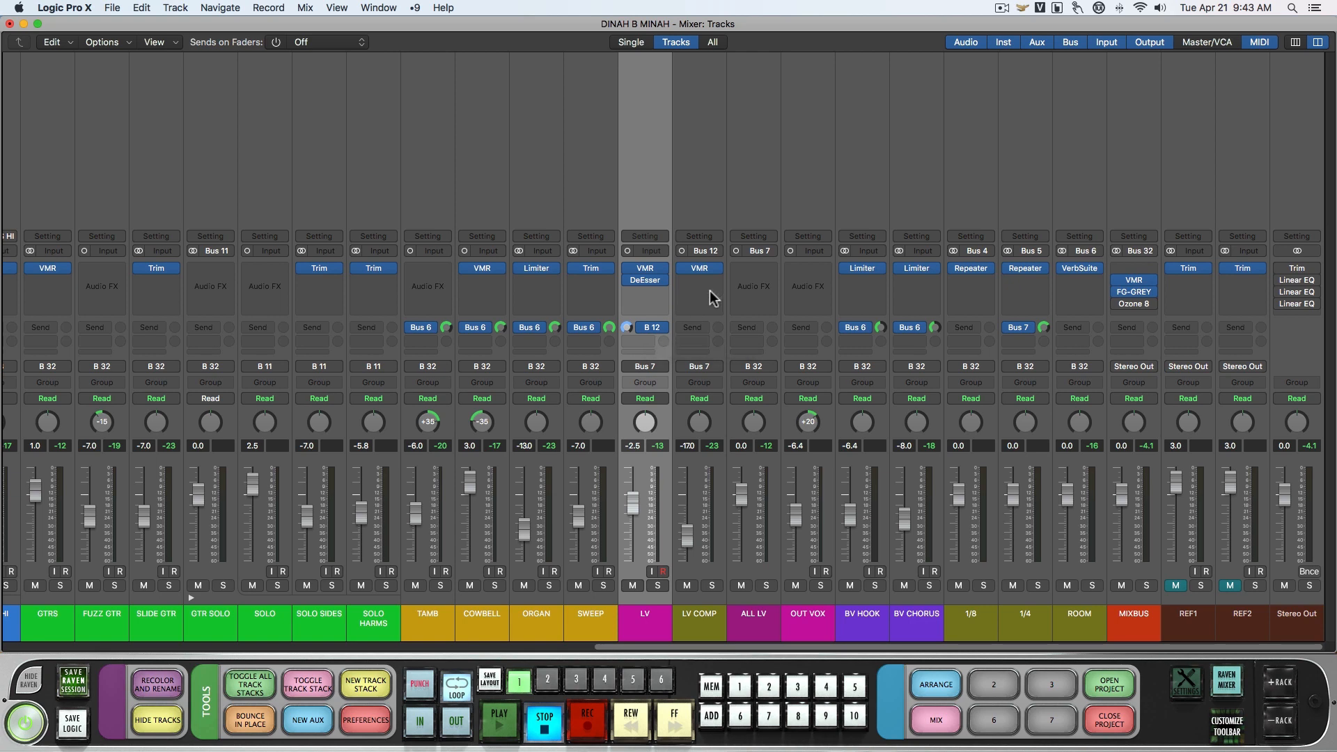
Review the VMR plug-in's The Monster and Lift modules on the LV COMP channel.
left_click(705, 150)
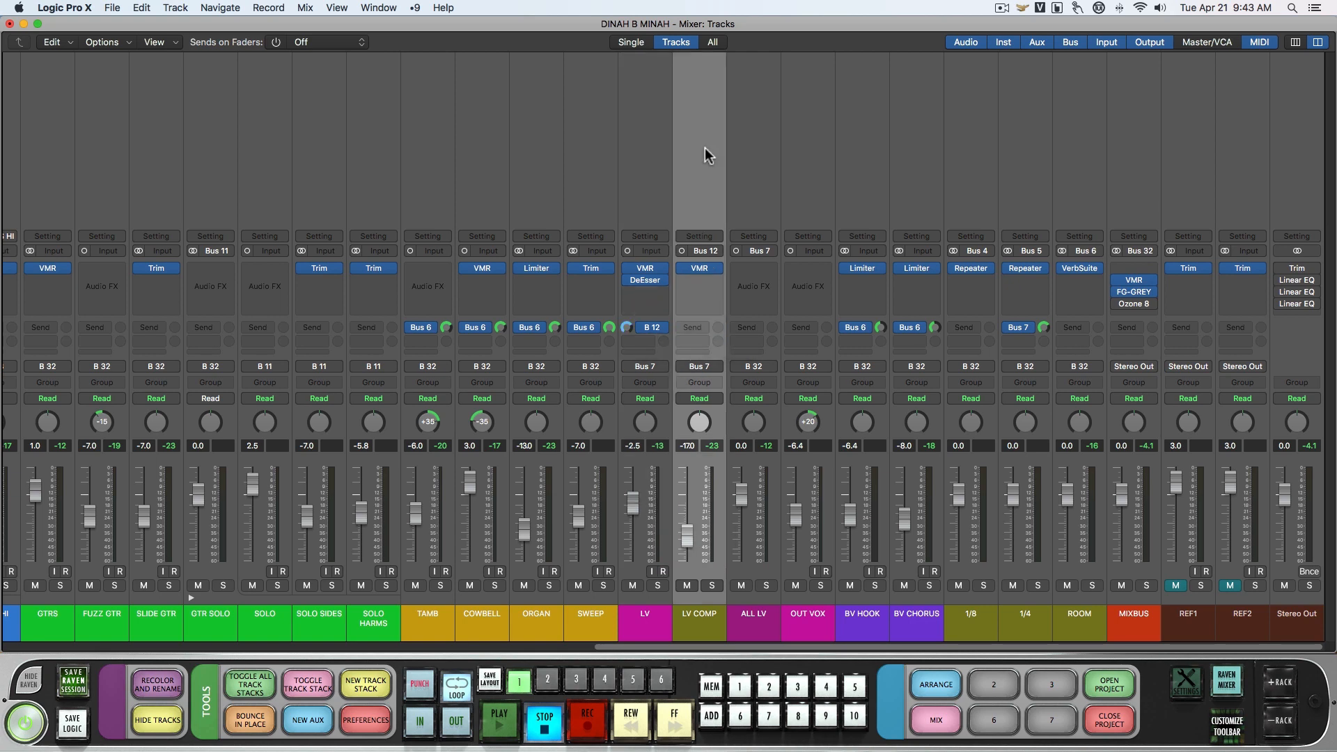
left_click(715, 270)
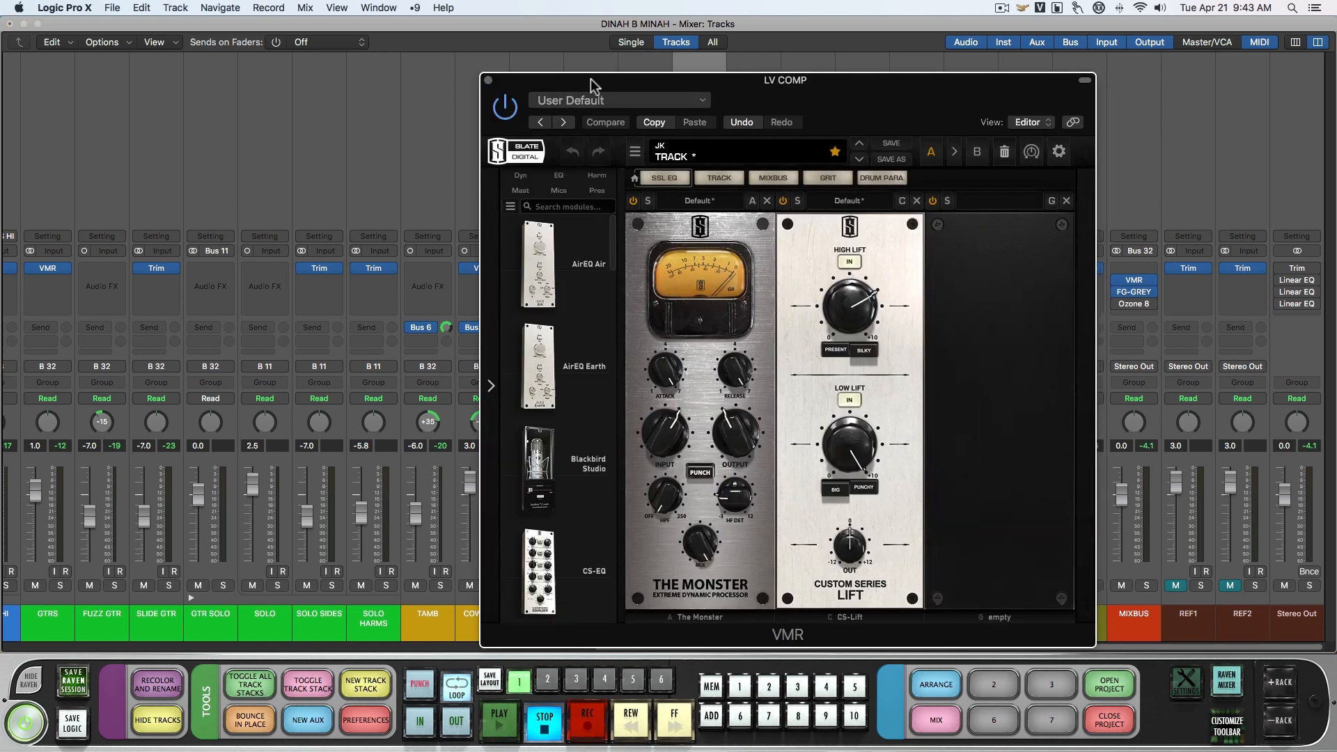
left_click_drag(590, 78, 508, 52)
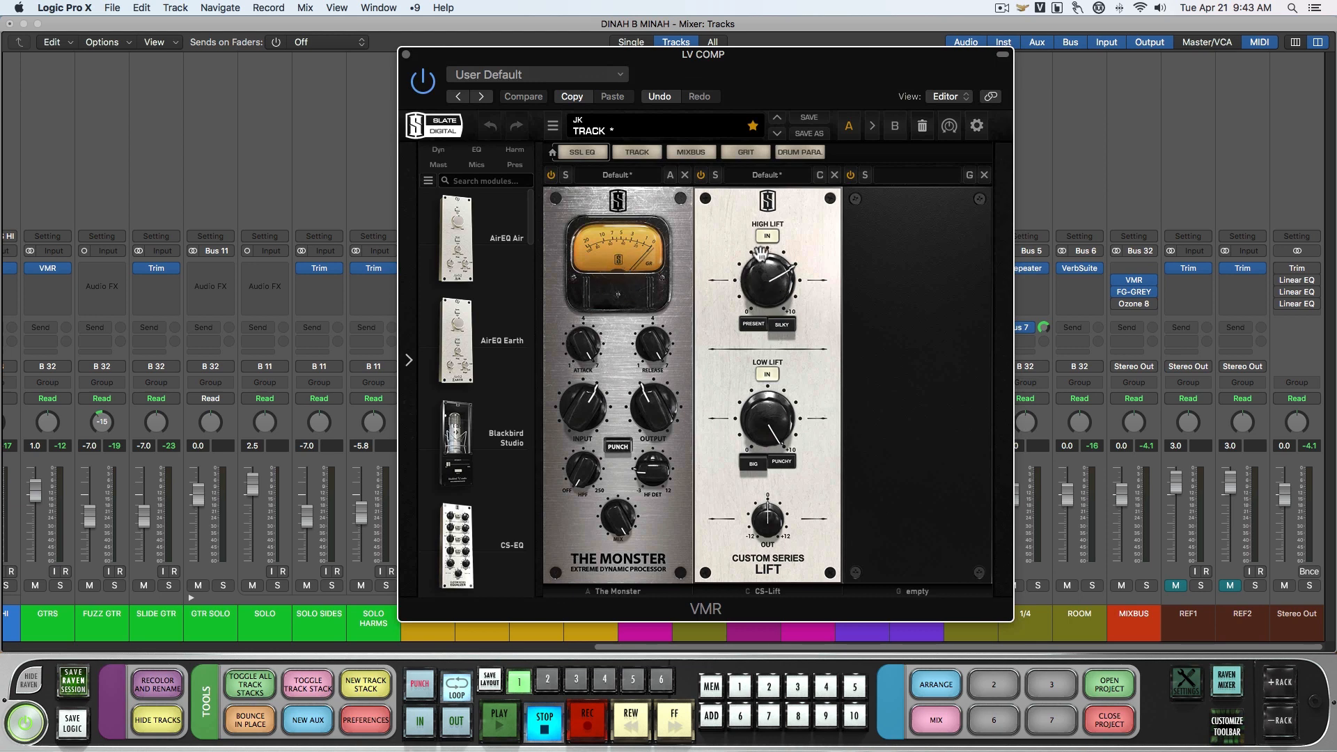
left_click(407, 54)
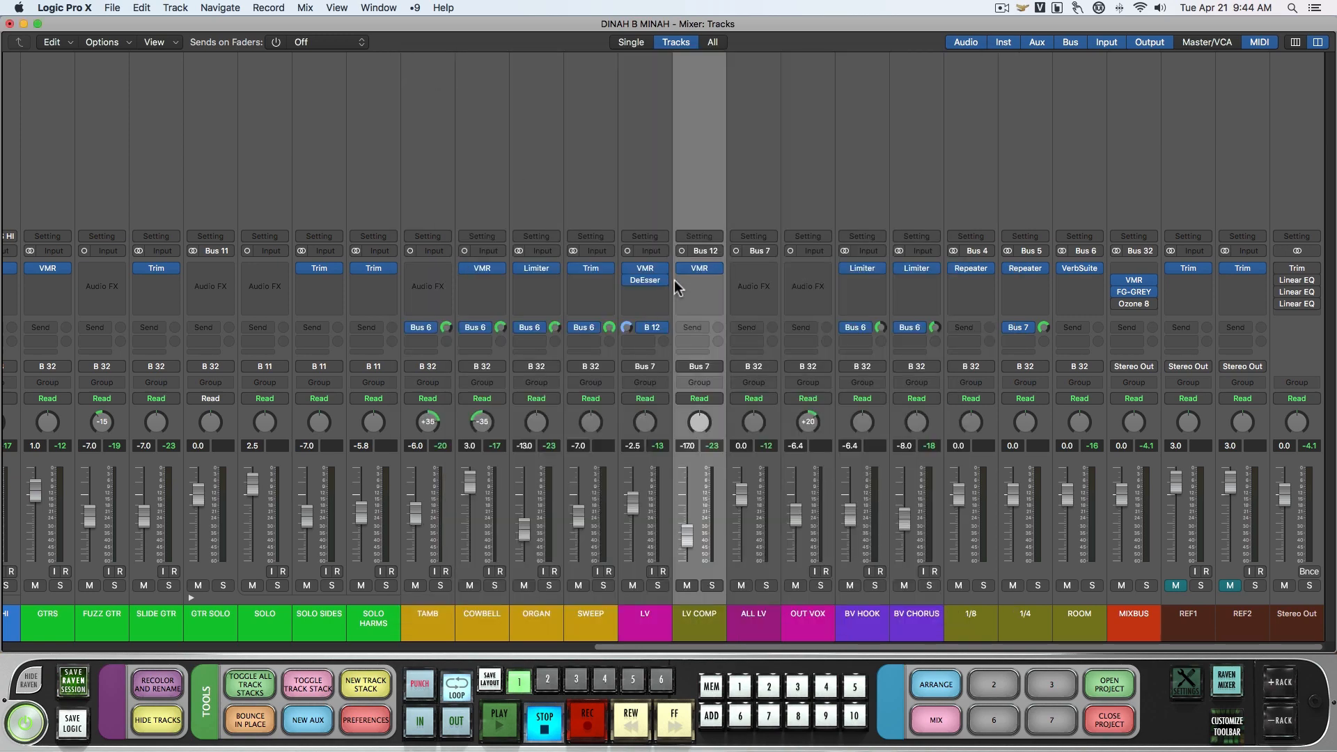
Select the ALL LV channel and listen to the lead vocal during playback.
left_click(762, 193)
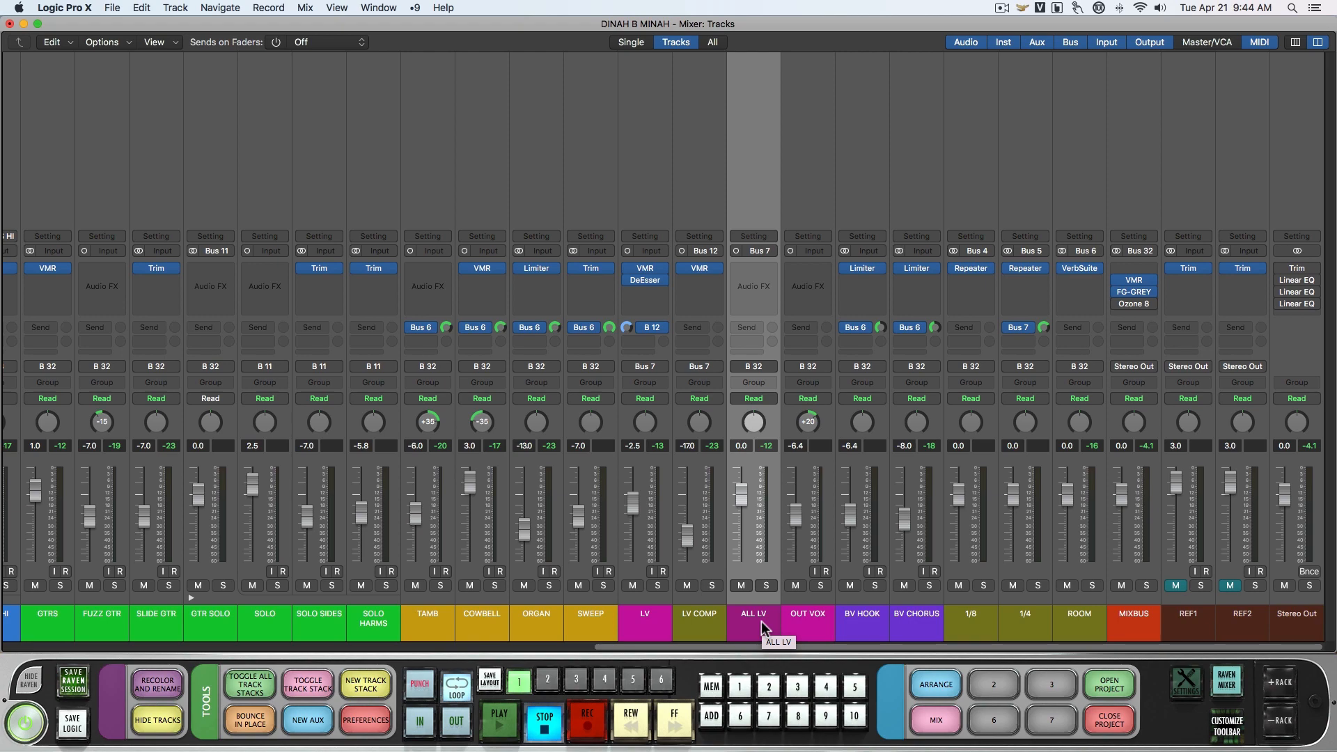
key("space")
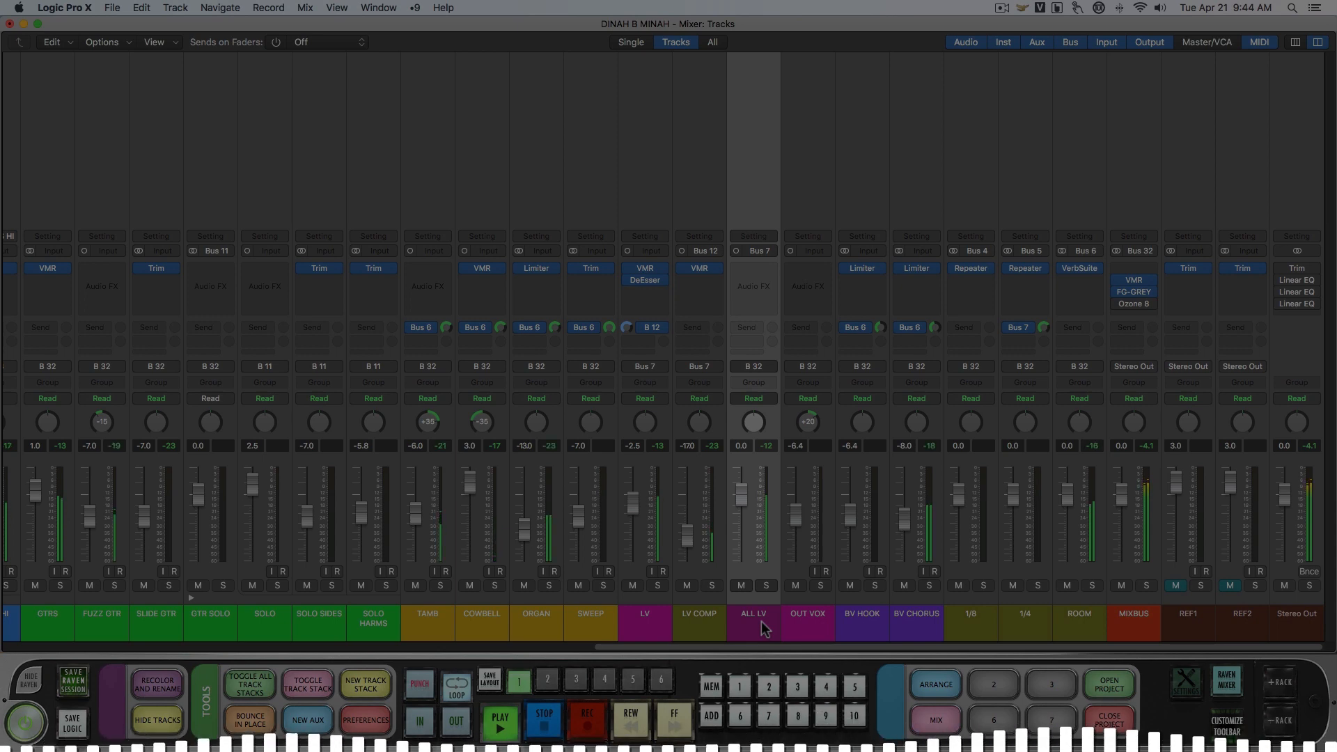
key("s")
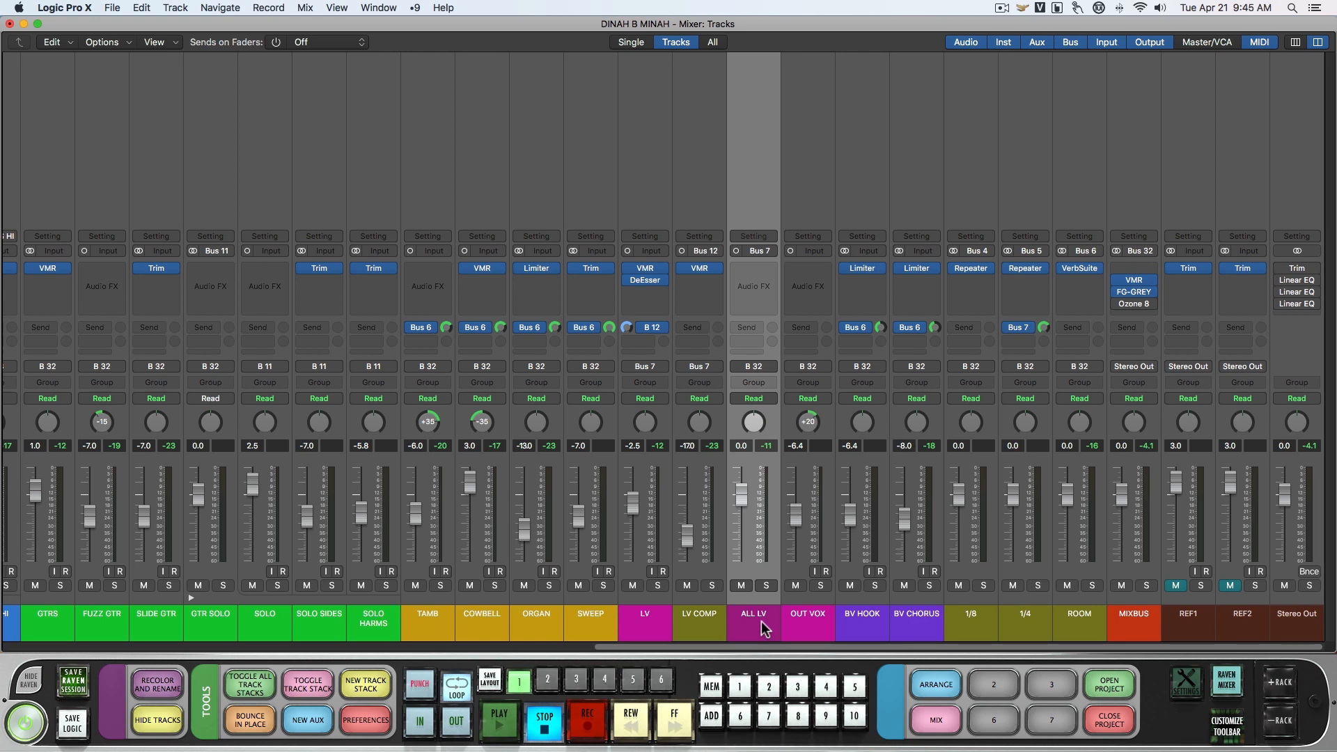
Add a send to Bus 9 on the LV channel below its Bus 12 send.
left_click(670, 207)
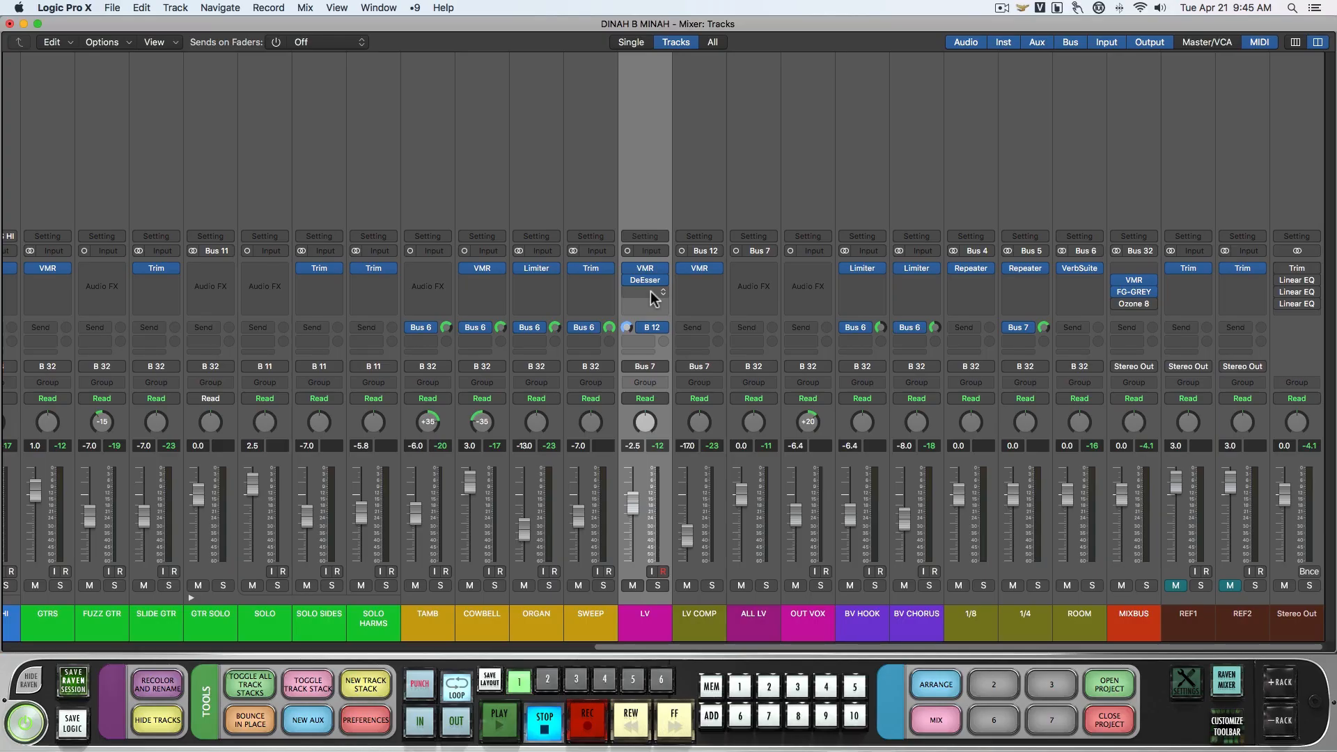
left_click(642, 341)
mouse_move(670, 421)
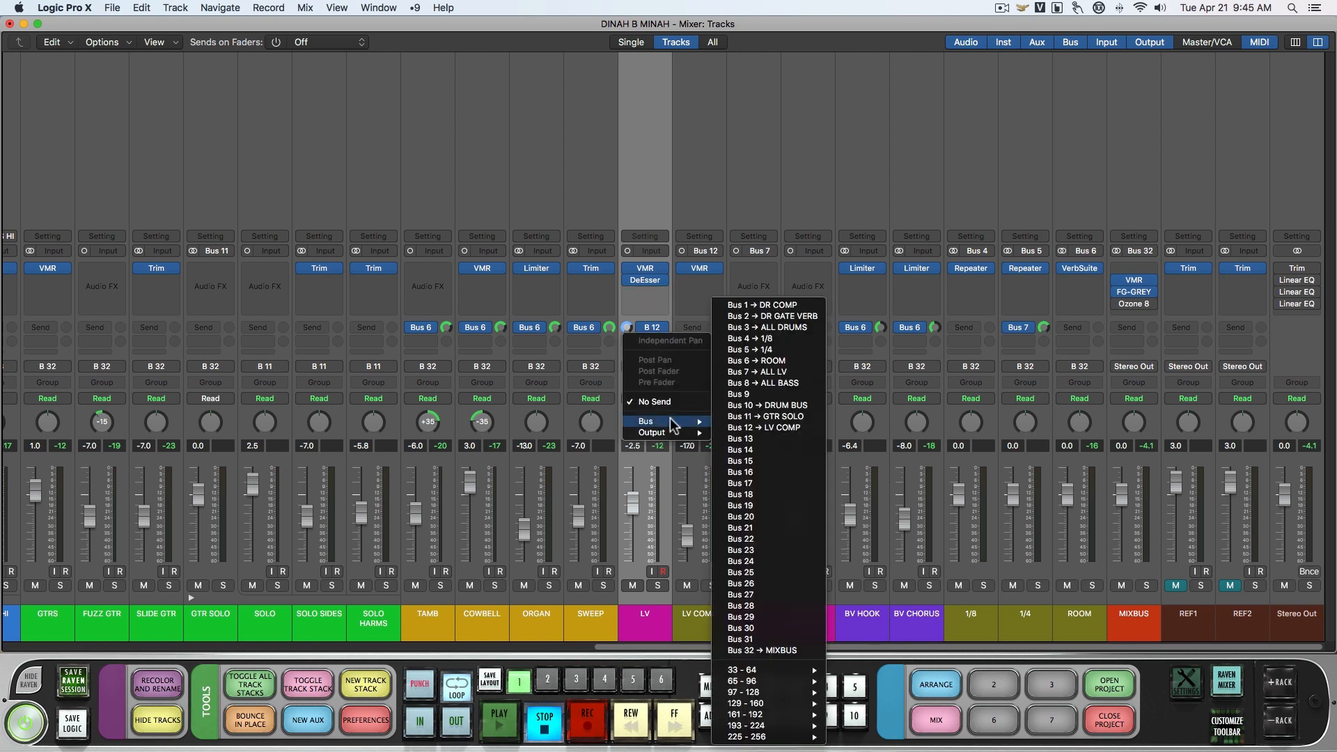
left_click(771, 394)
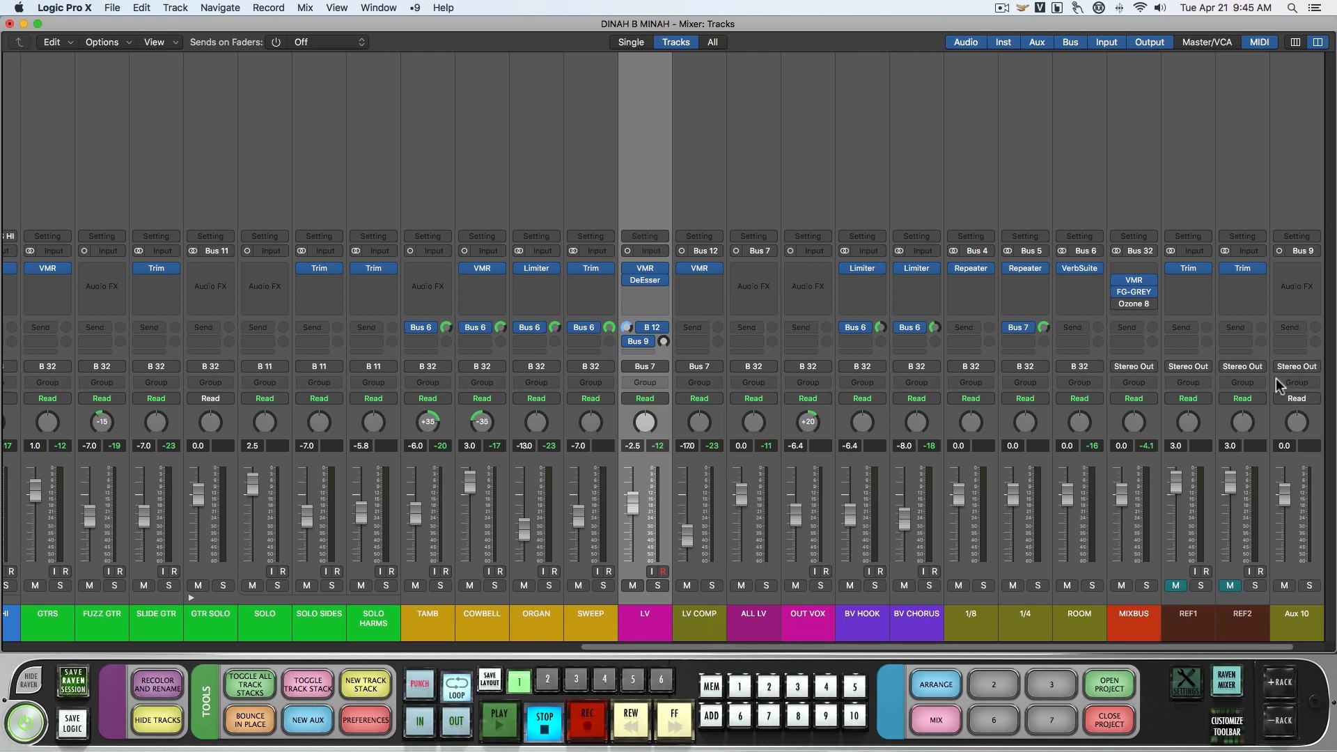
Move the new Bus 9 aux channel directly after LV and rename it LV GRIT.
left_click_drag(1297, 614, 695, 617)
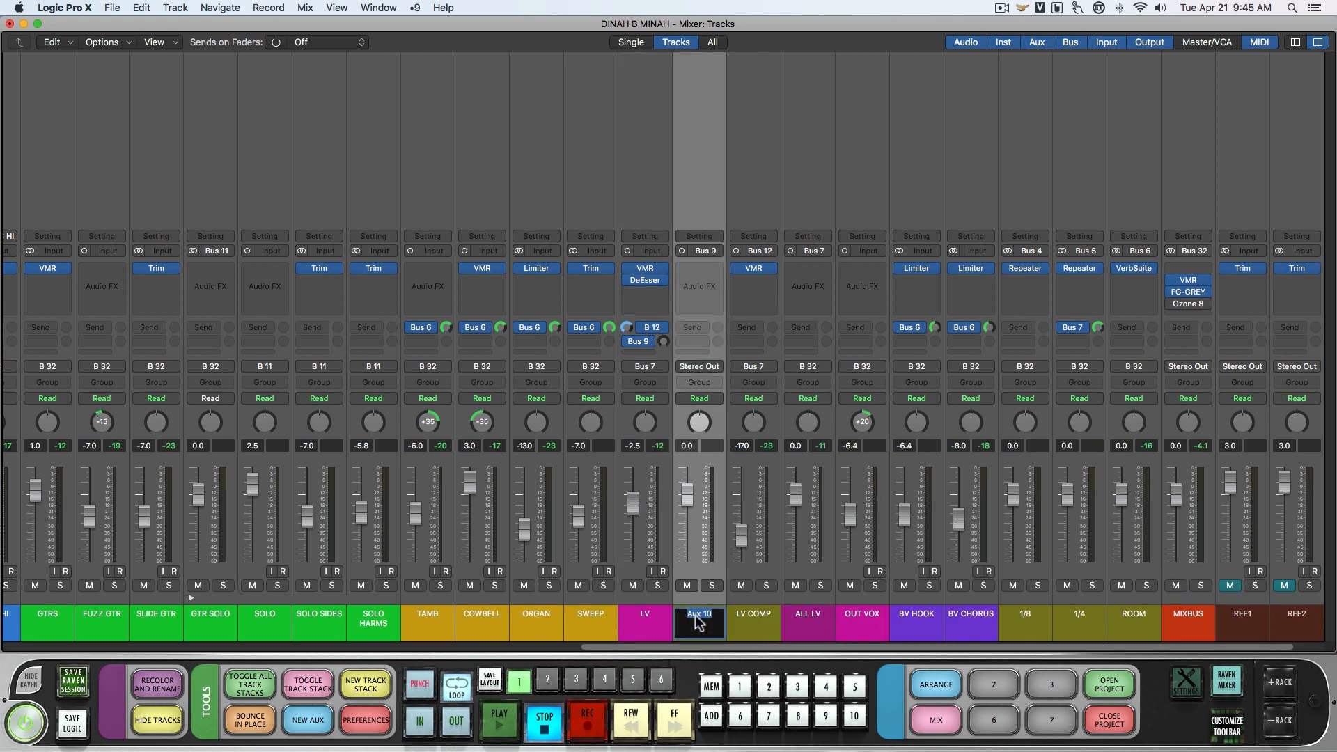
type("LV GRIT")
key("Return")
Route the LV GRIT channel's output to Bus 7, the ALL LV bus.
left_click(699, 366)
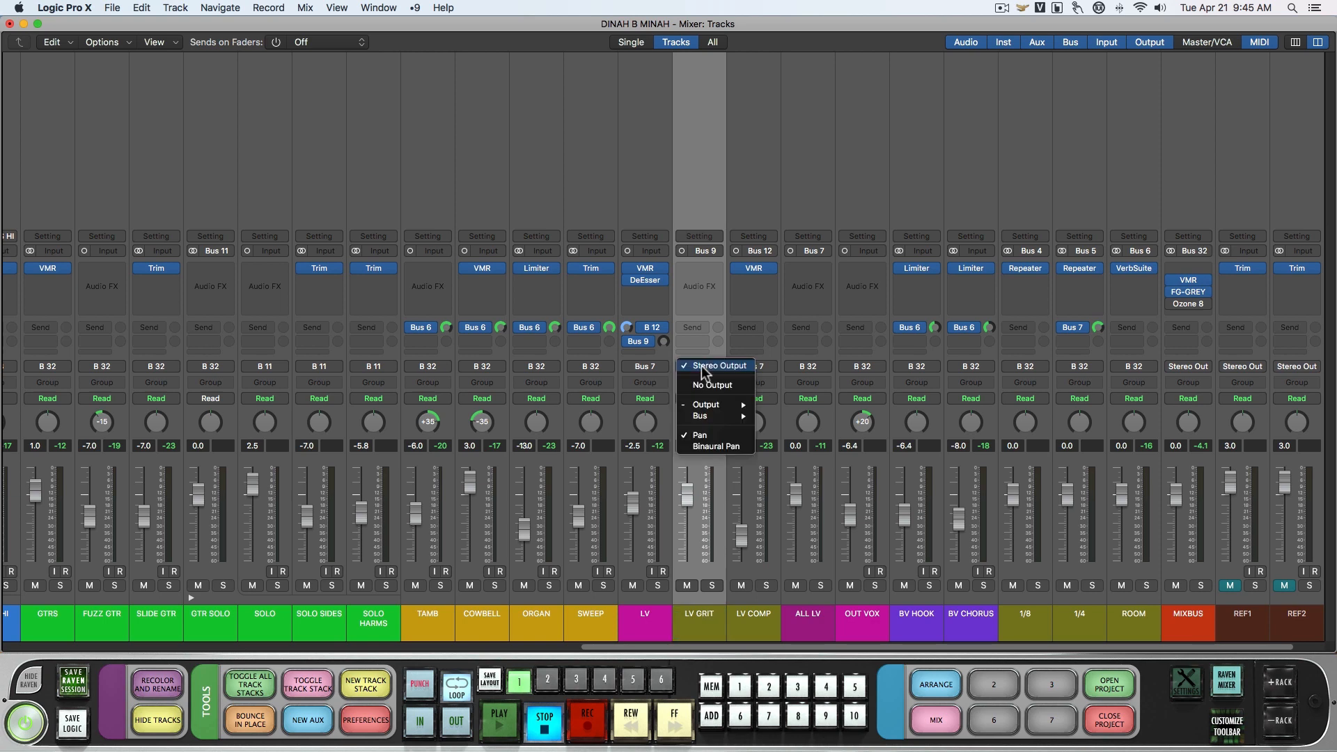
mouse_move(713, 413)
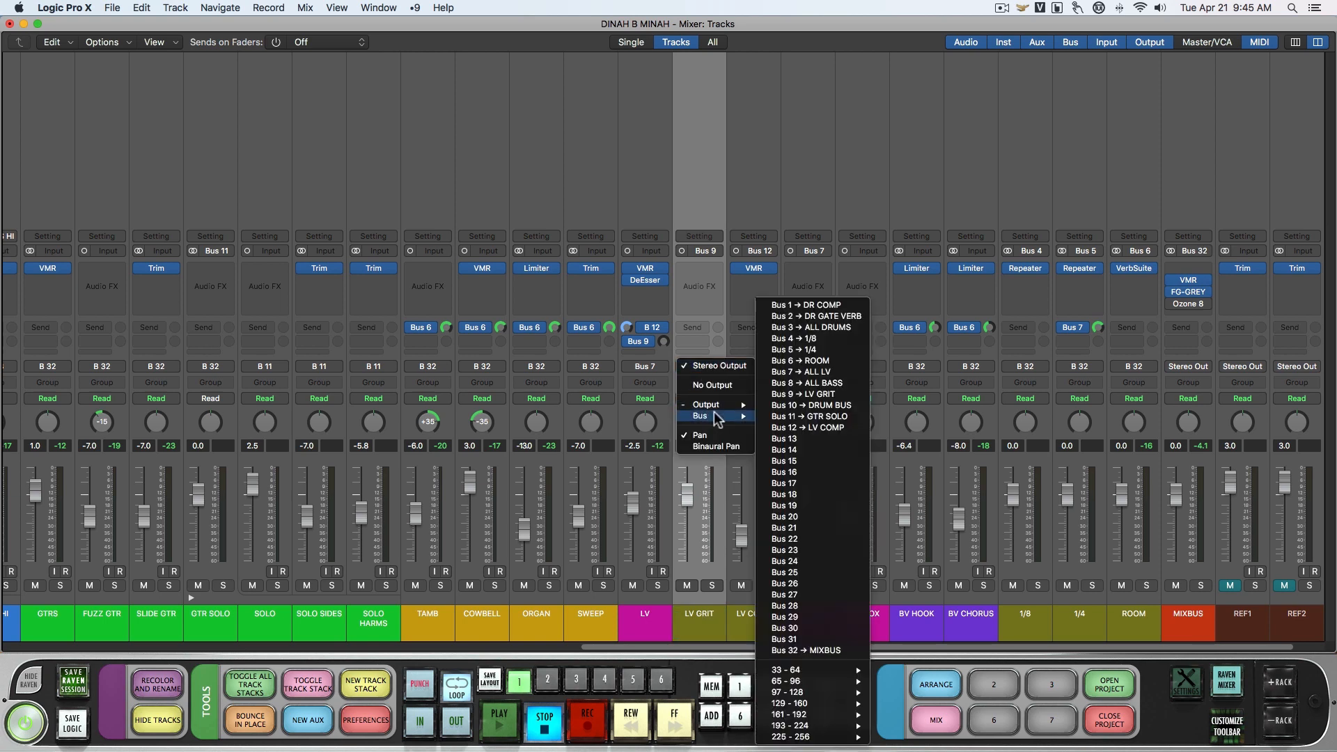
left_click(802, 371)
Insert the VMR plug-in on the LV GRIT channel and move its window toward the middle of the mixer.
left_click(699, 266)
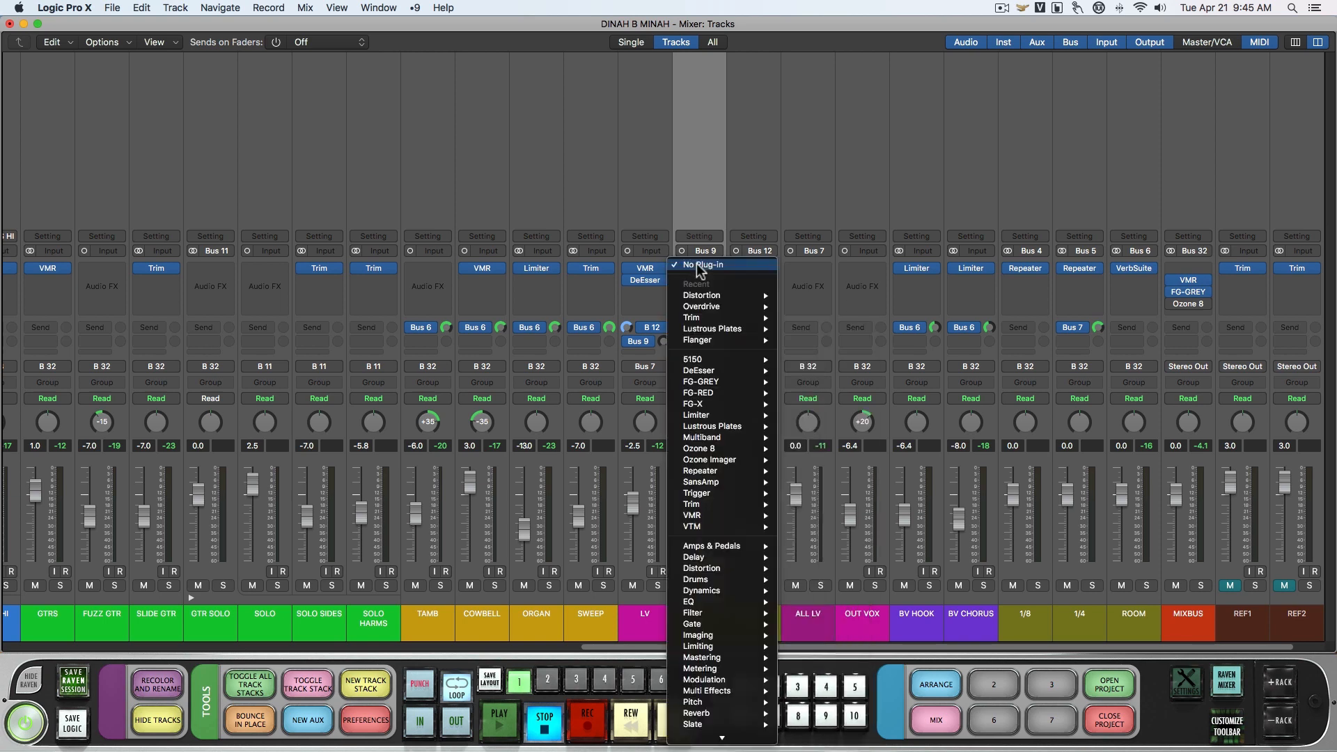
mouse_move(726, 518)
left_click(804, 515)
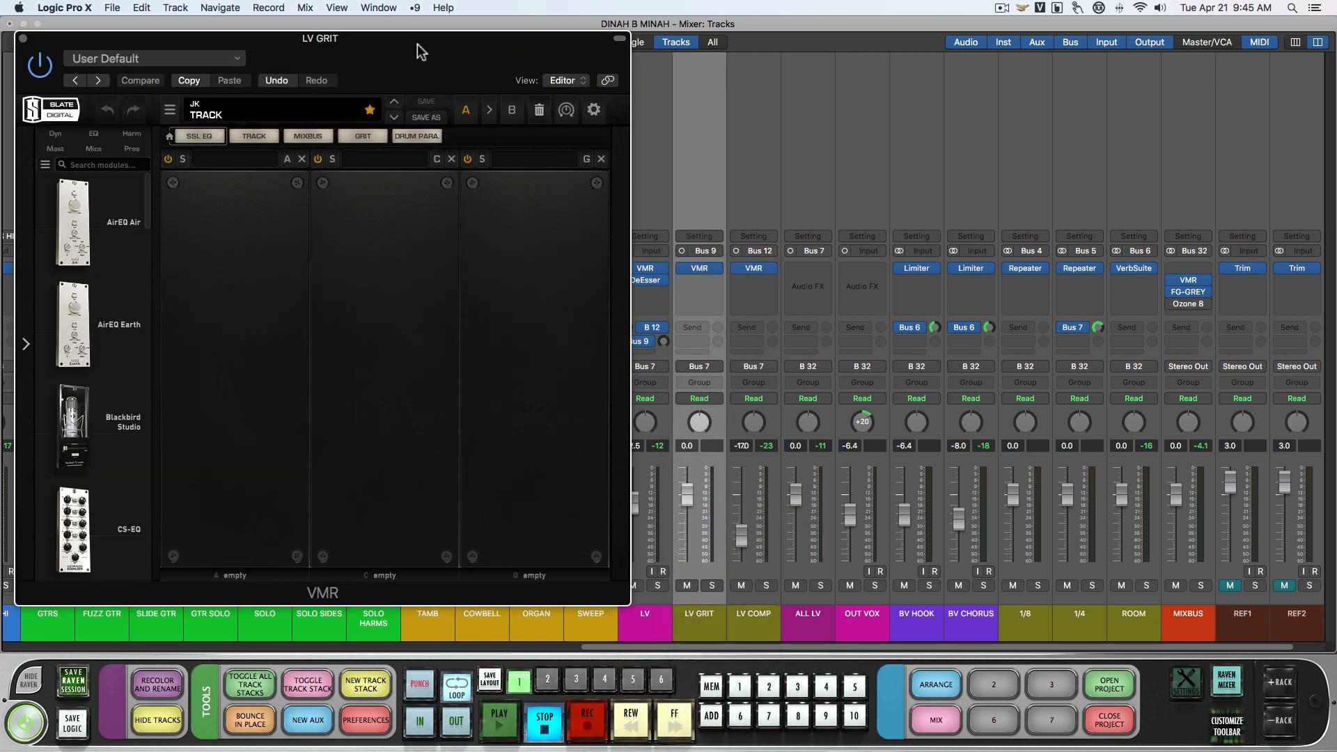
left_click_drag(418, 50, 781, 60)
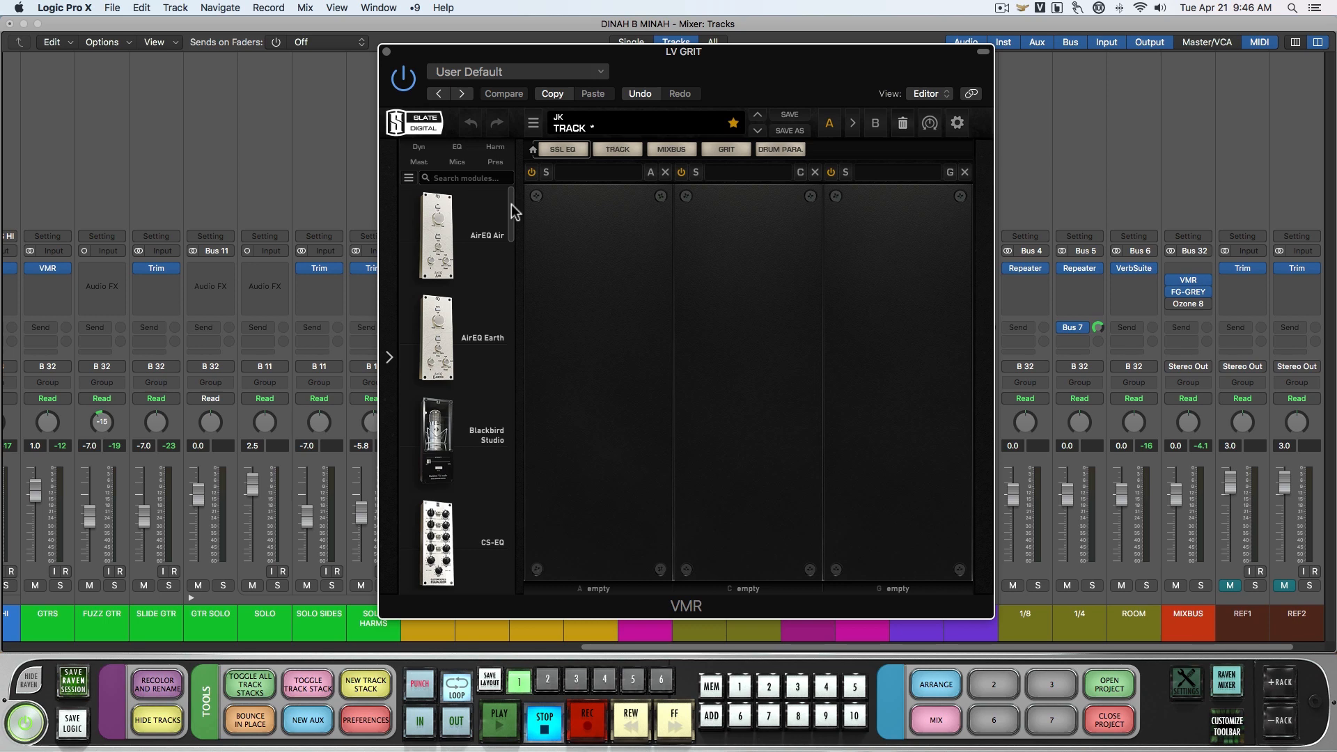
Load the New York preamp module into the first VMR slot, then position the plug-in window so the LV sends stay visible.
left_click(496, 162)
scroll(522, 327, "down", 5)
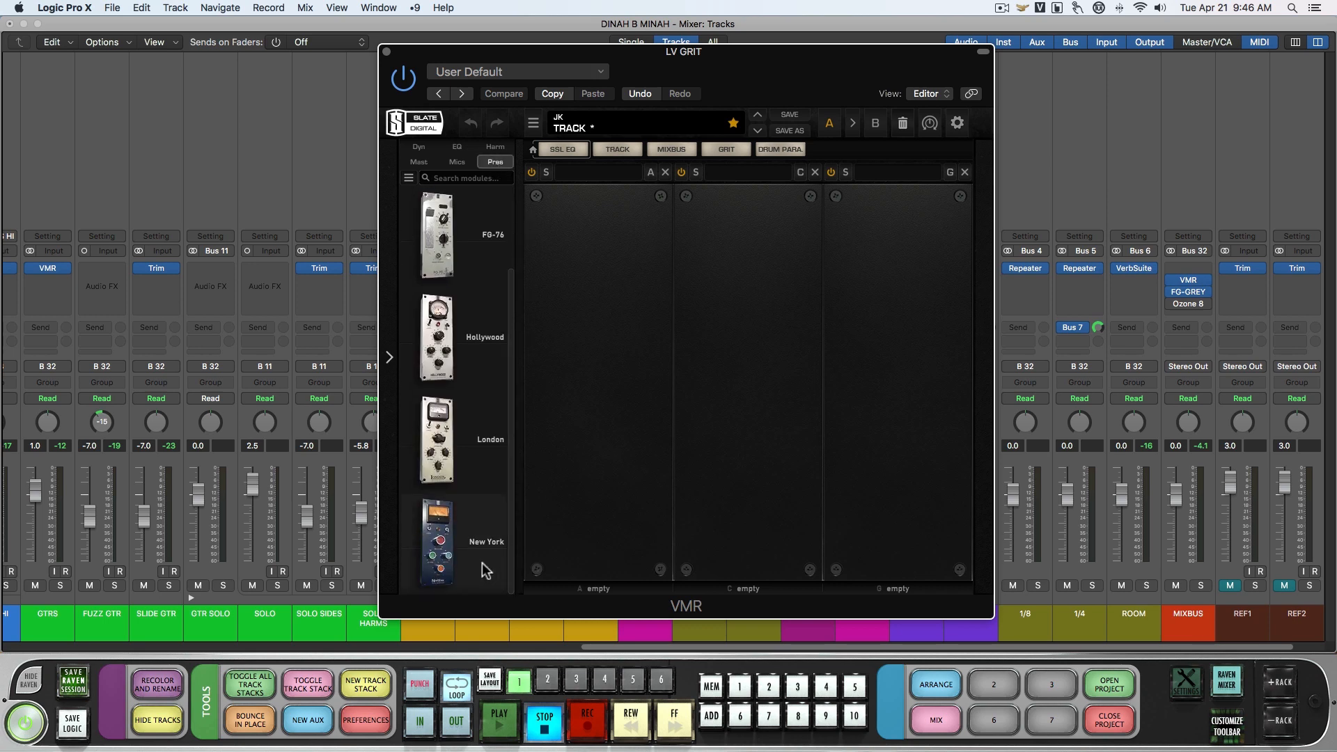
left_click_drag(436, 543, 588, 390)
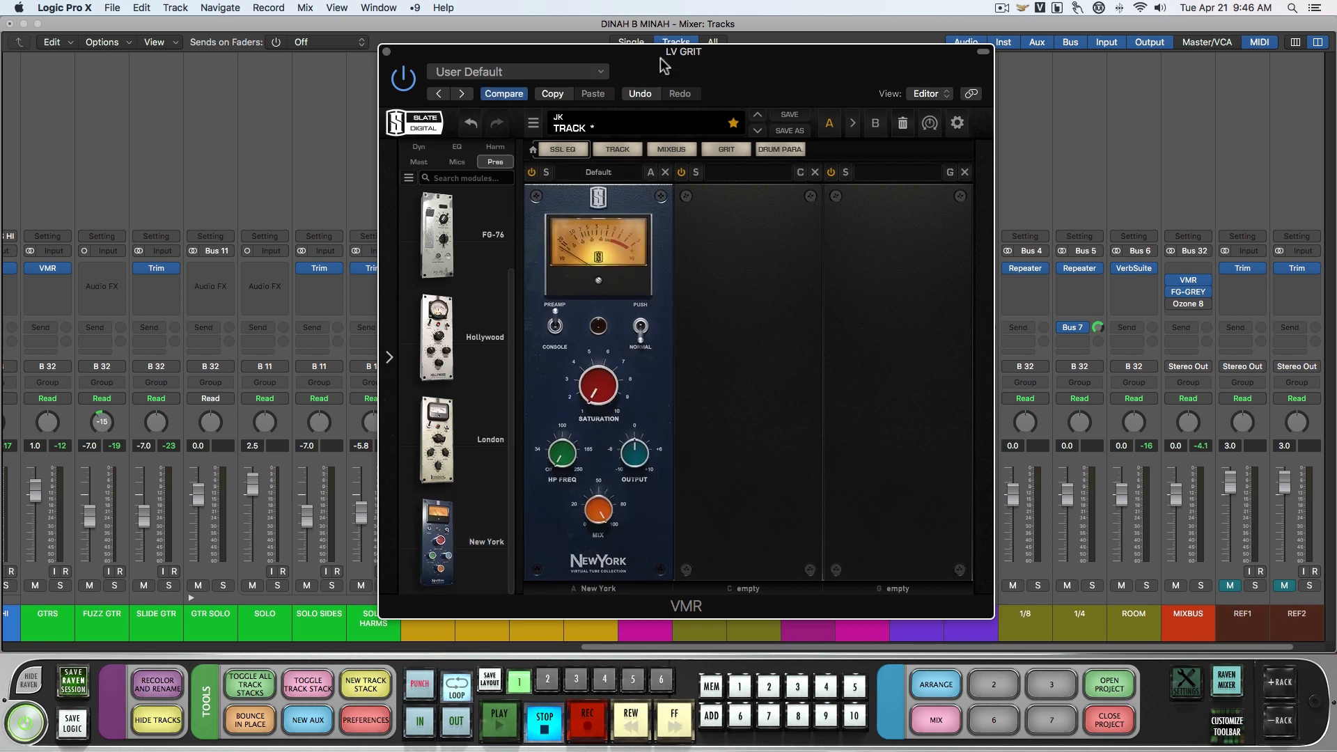
left_click_drag(661, 59, 979, 70)
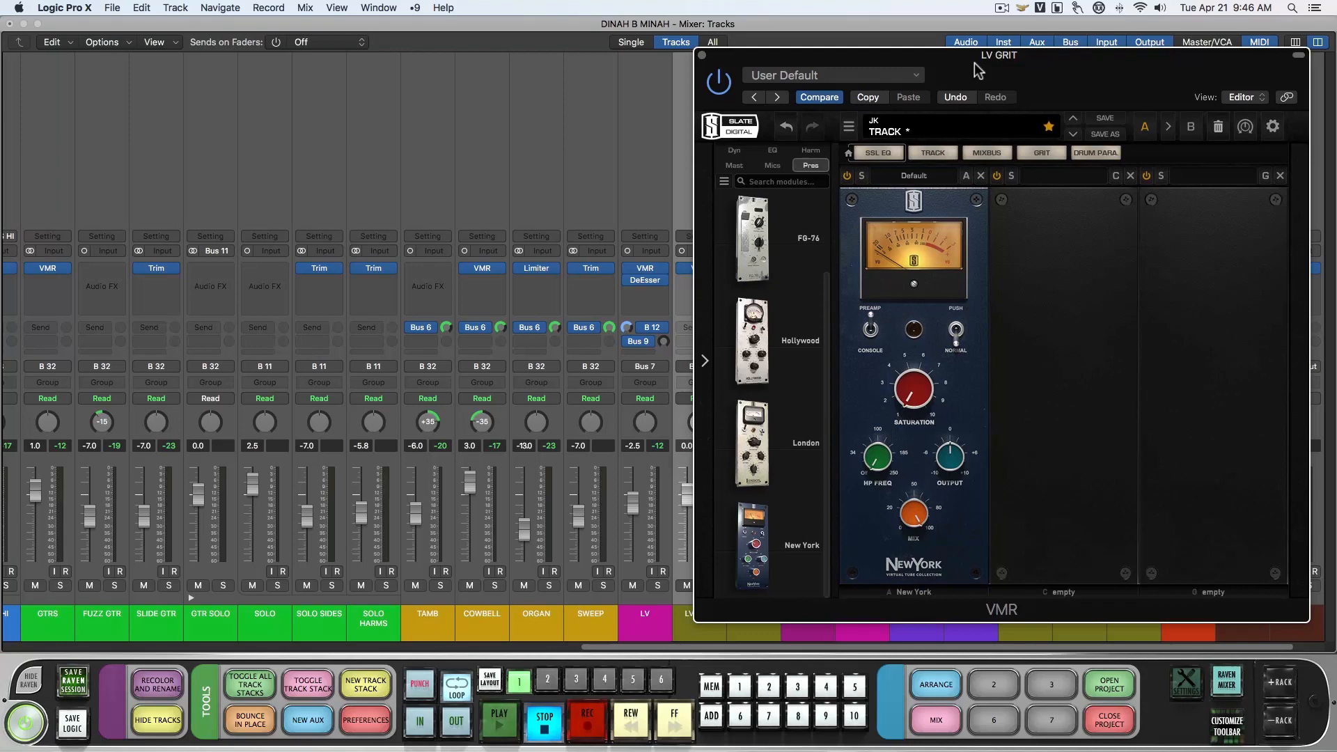
Turn up the LV channel's Bus 9 send and set the New York module's saturation to 10.
left_click(665, 341)
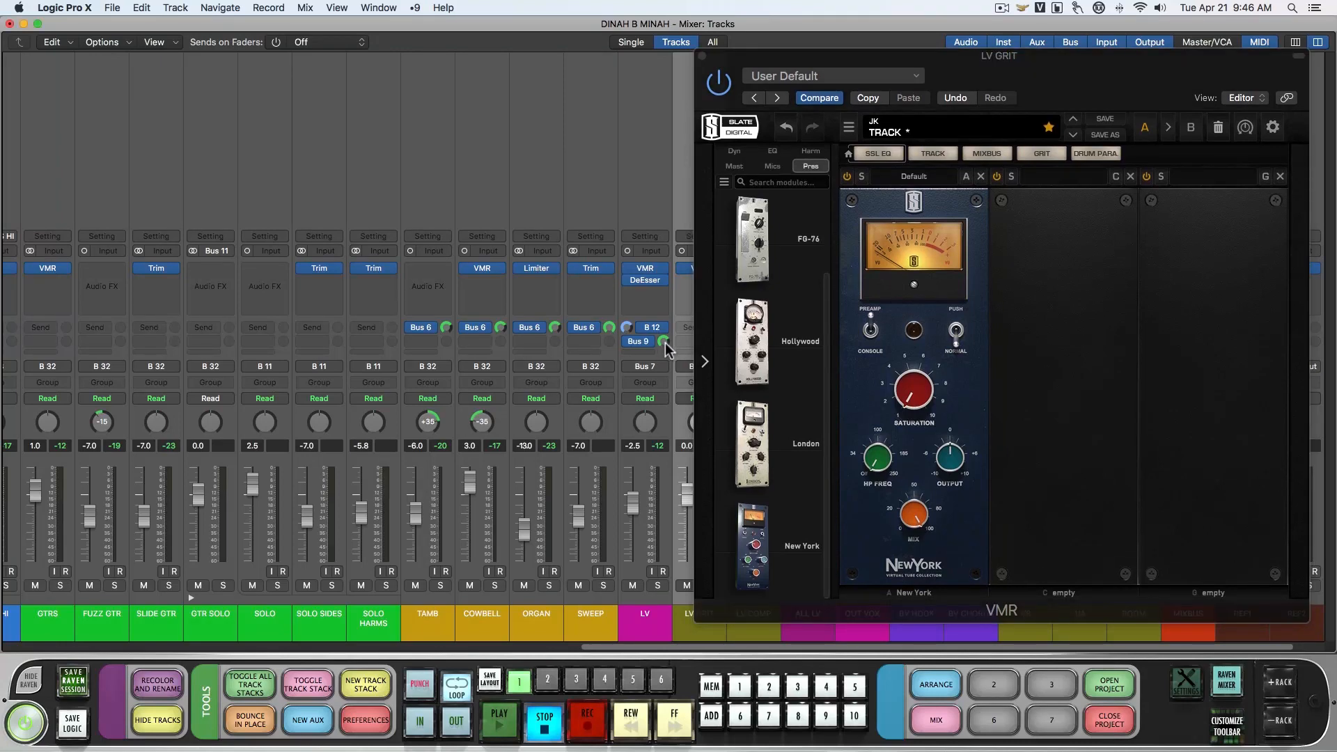
left_click(908, 398)
left_click_drag(908, 403, 900, 156)
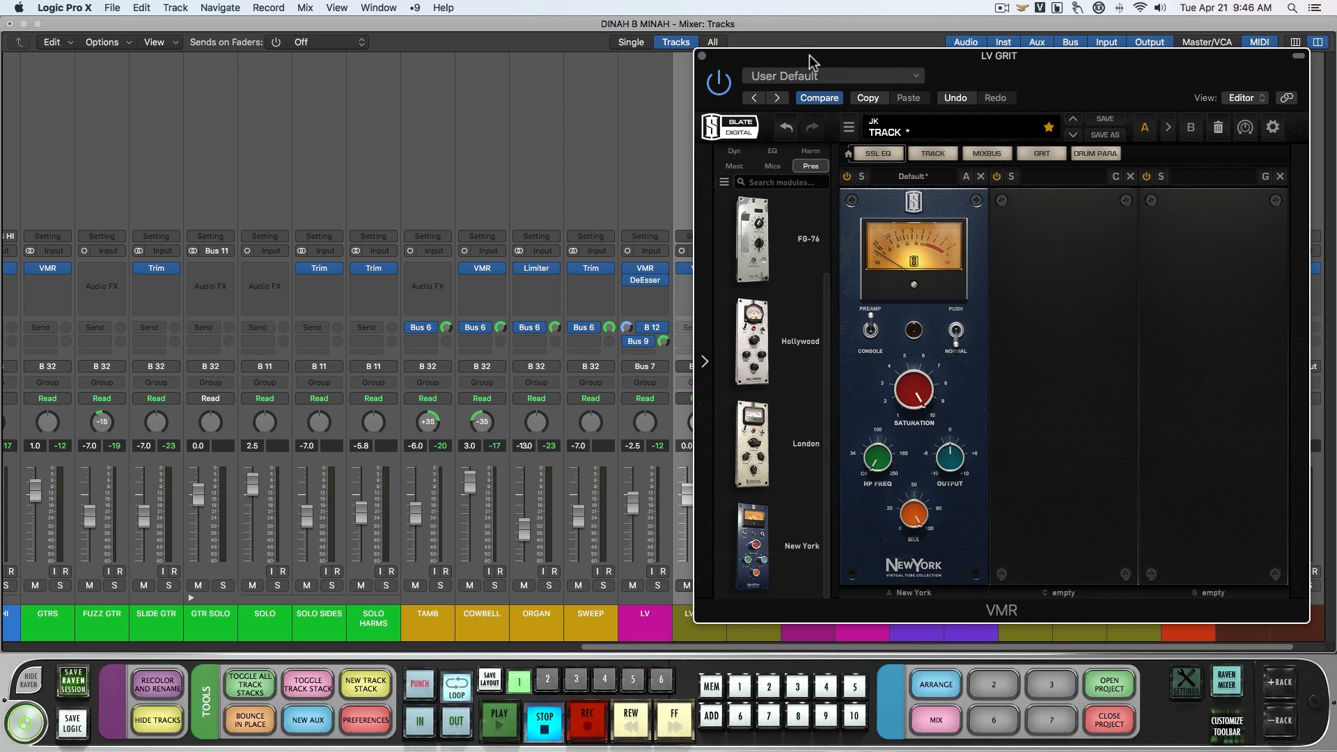
left_click_drag(809, 55, 846, 53)
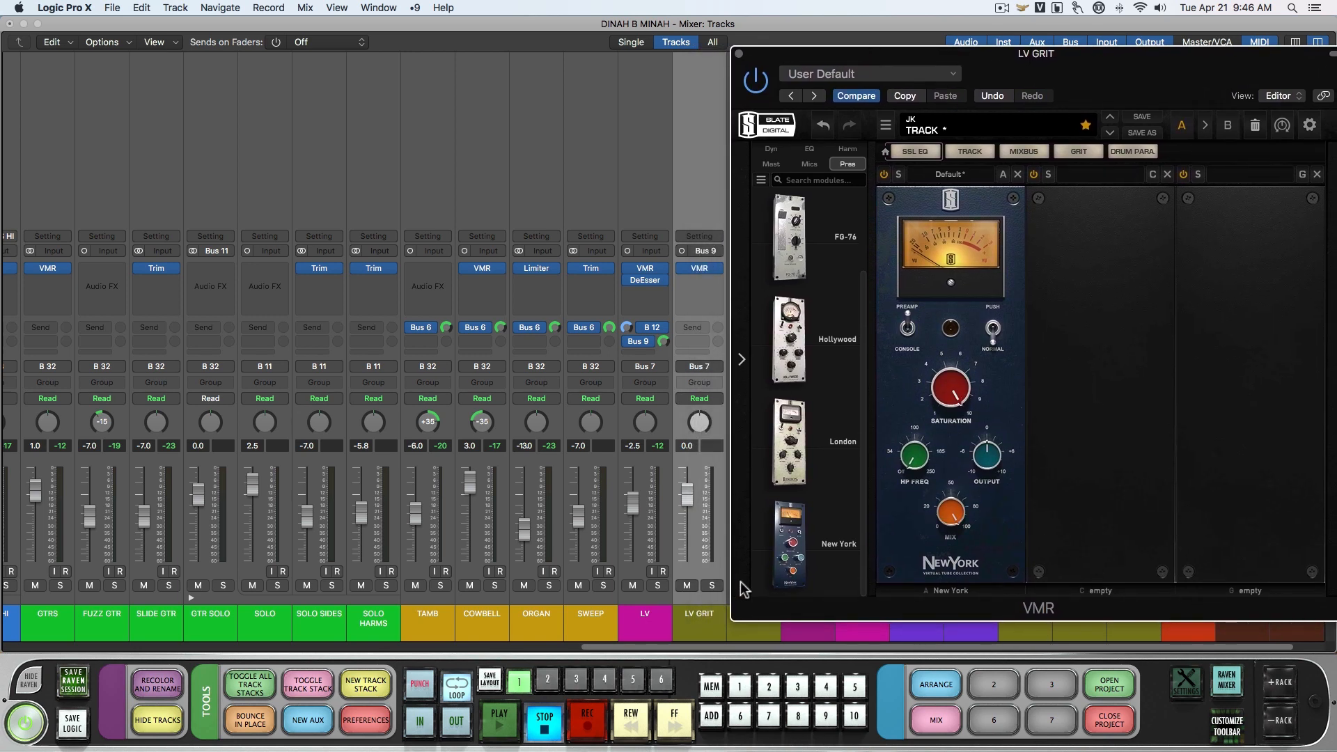
Solo the LV GRIT channel and audition its New York saturation in playback, trying the Push/Normal switch.
left_click(712, 585)
key("space")
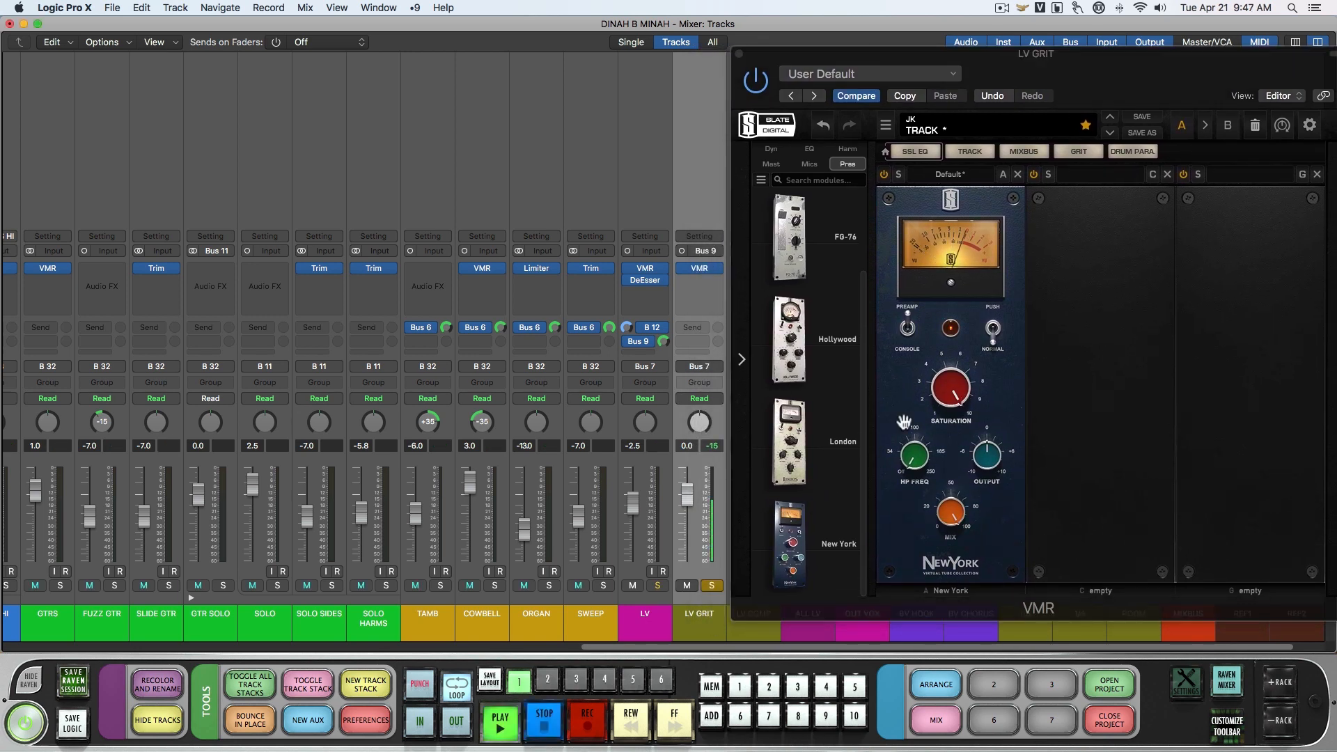
left_click(951, 387)
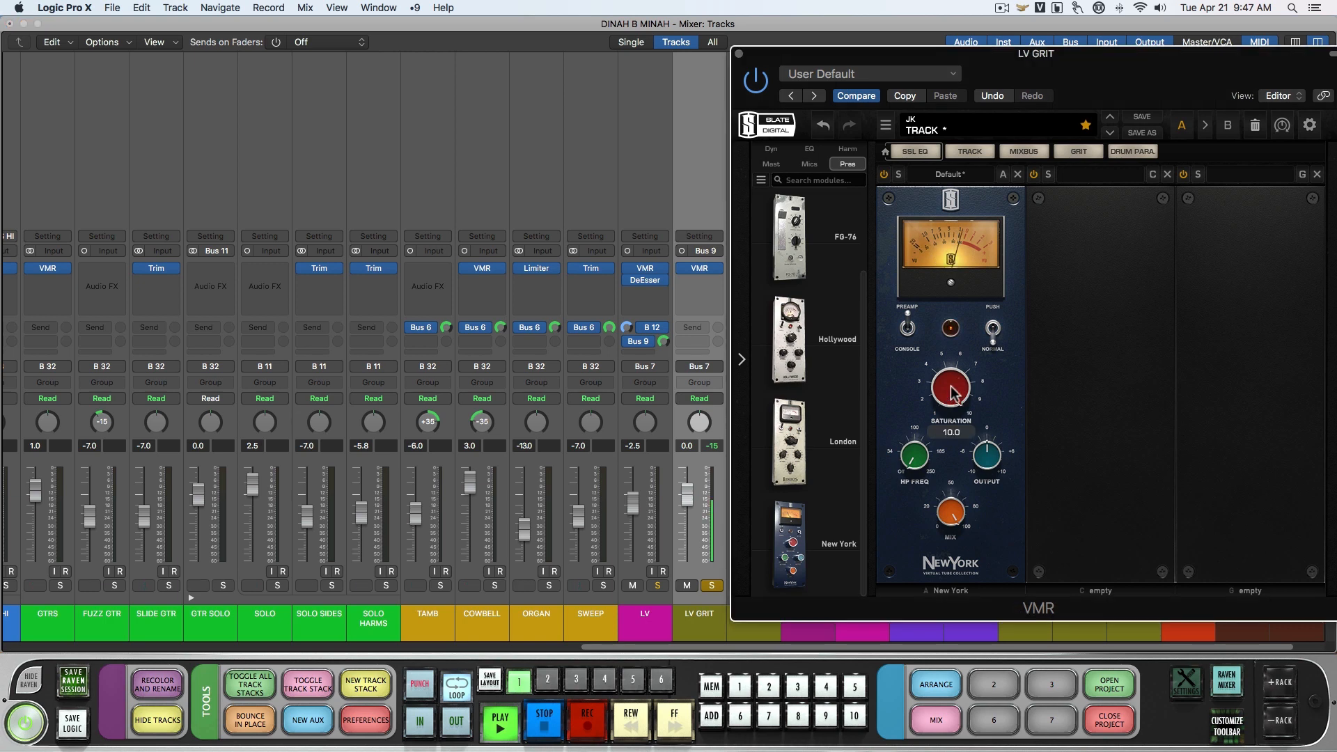
key("space")
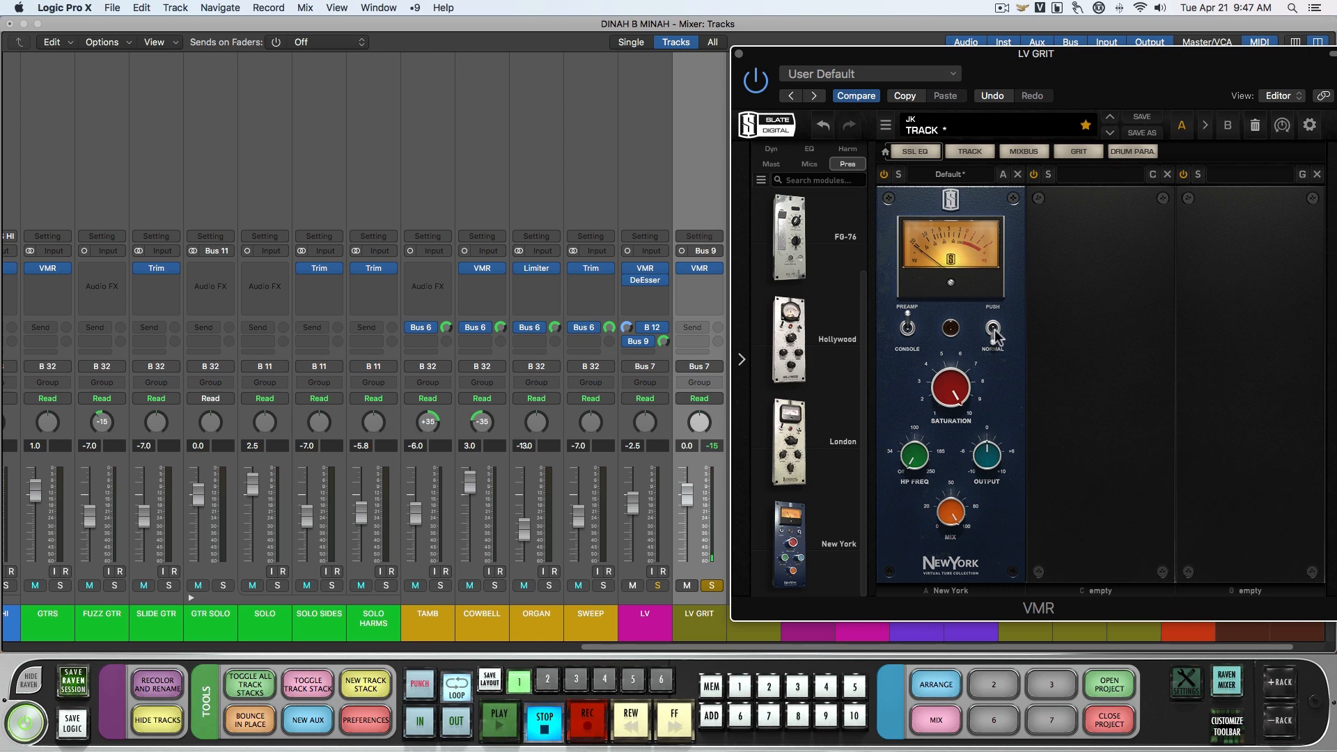
left_click(993, 329)
key("space")
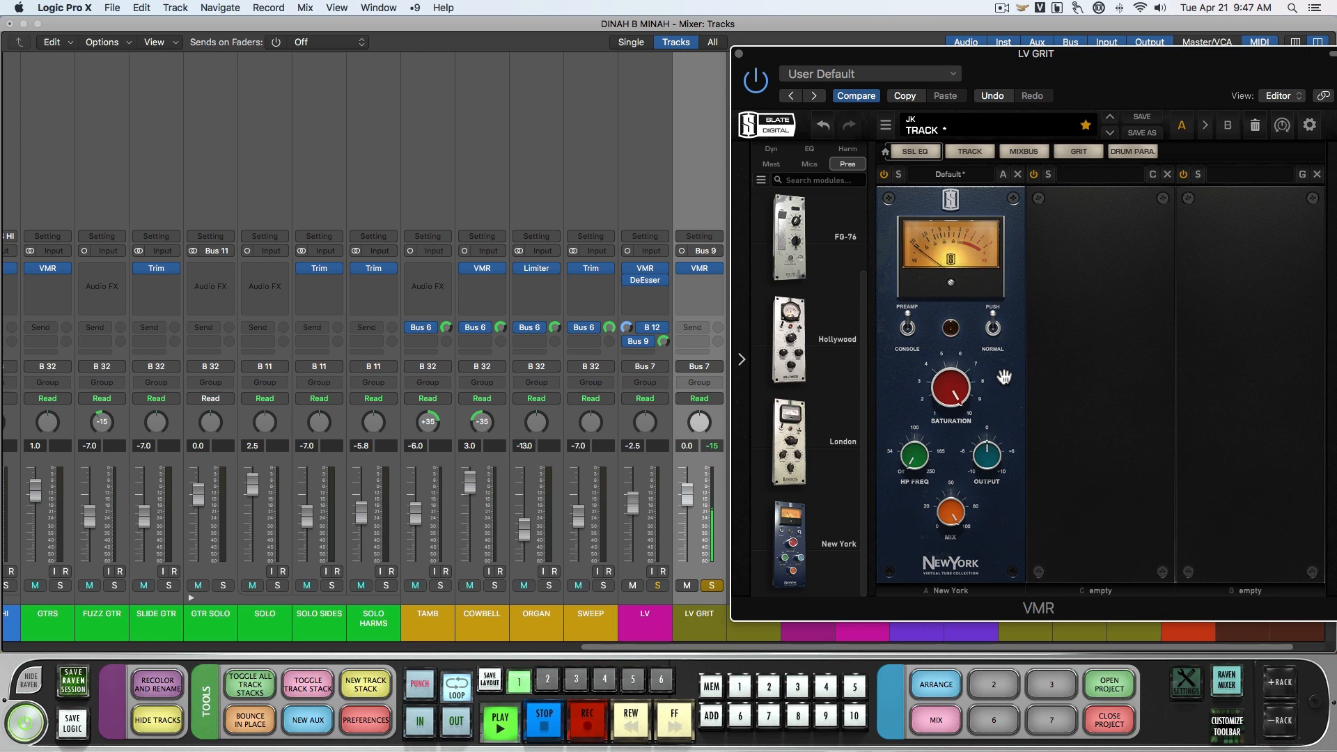
key("space")
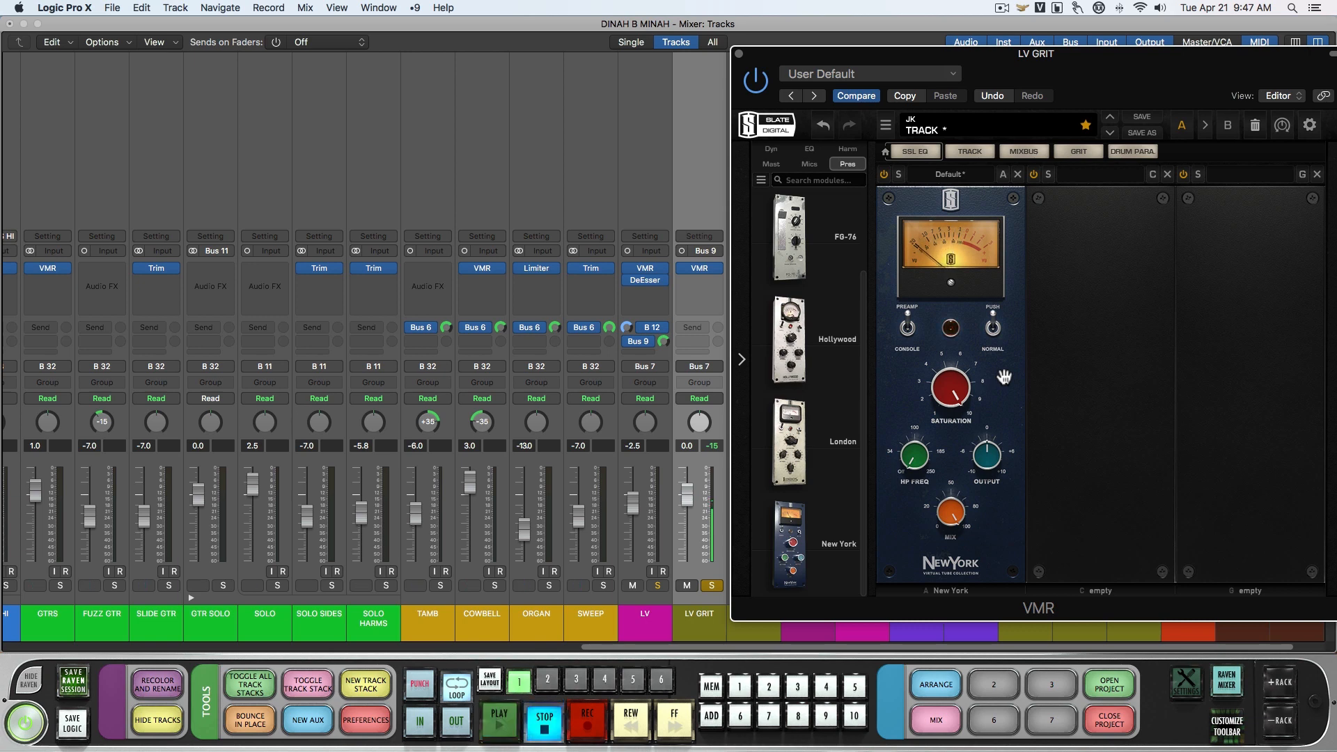
Load the Trimmer module from the mastering category ahead of the New York module and raise its trim above 0 dB.
left_click(771, 164)
left_click_drag(789, 339, 938, 380)
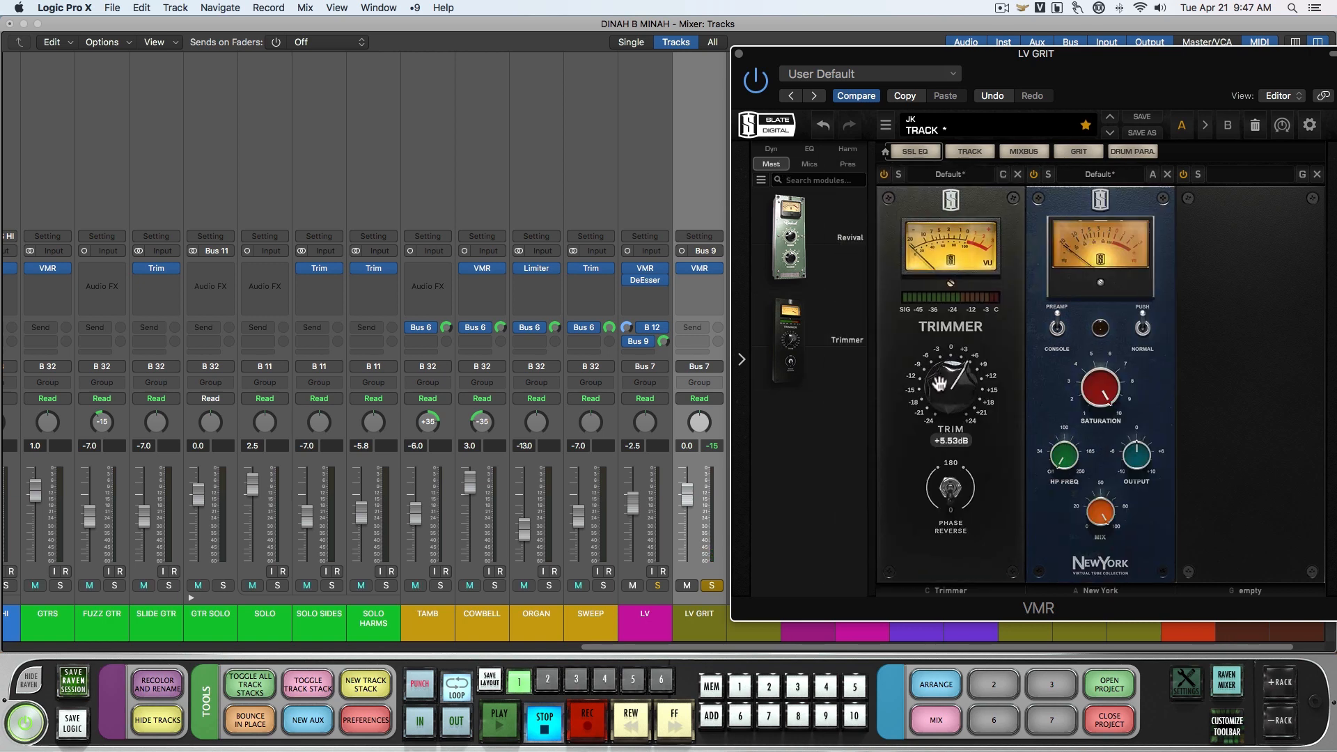
double_click(939, 380)
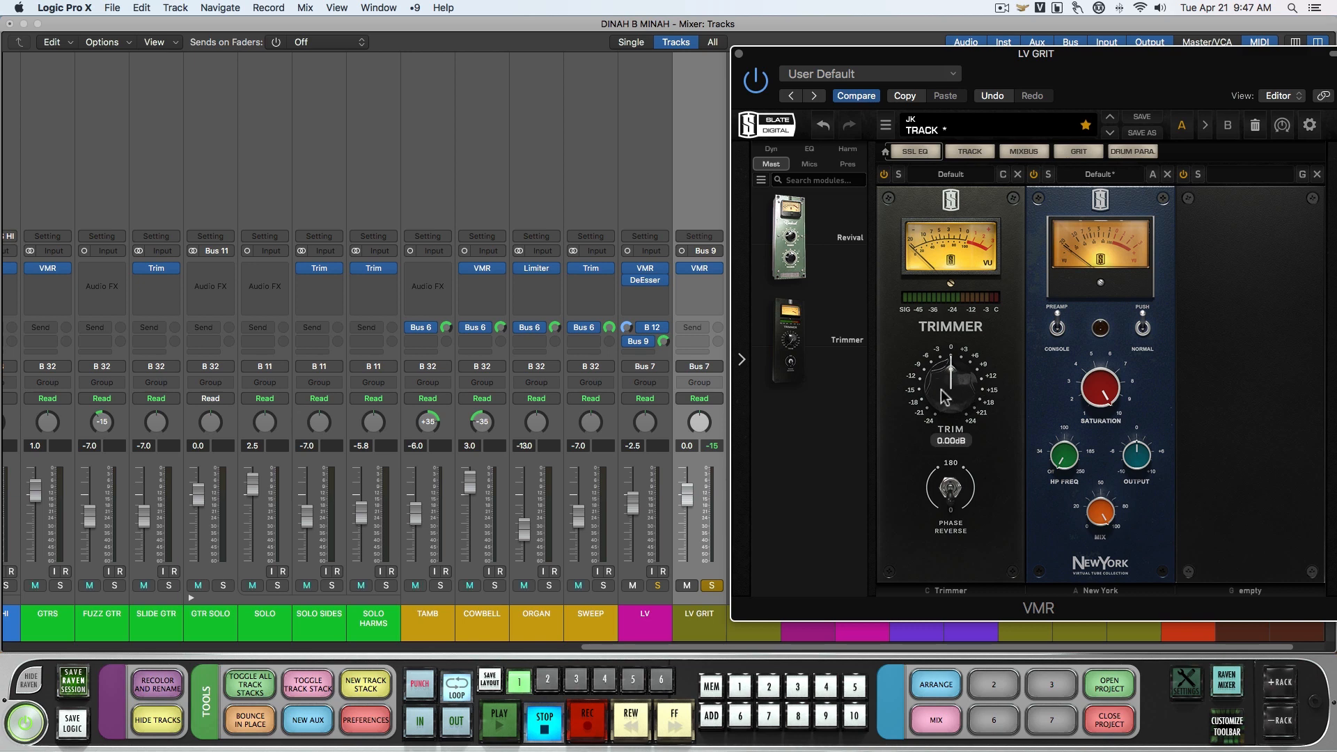
left_click_drag(947, 397, 947, 381)
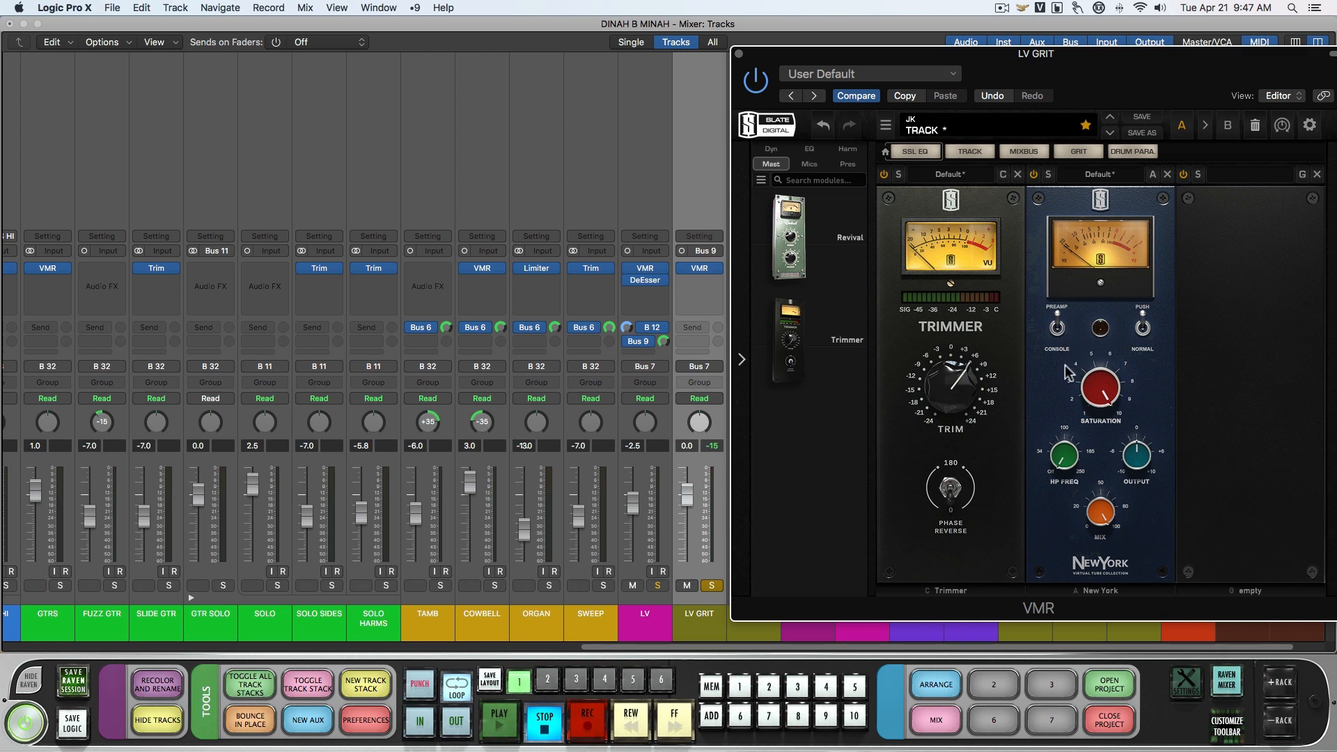
Audition the Trimmer in playback, pushing its trim to about +15 dB and lowering the New York module's output to compensate.
key("space")
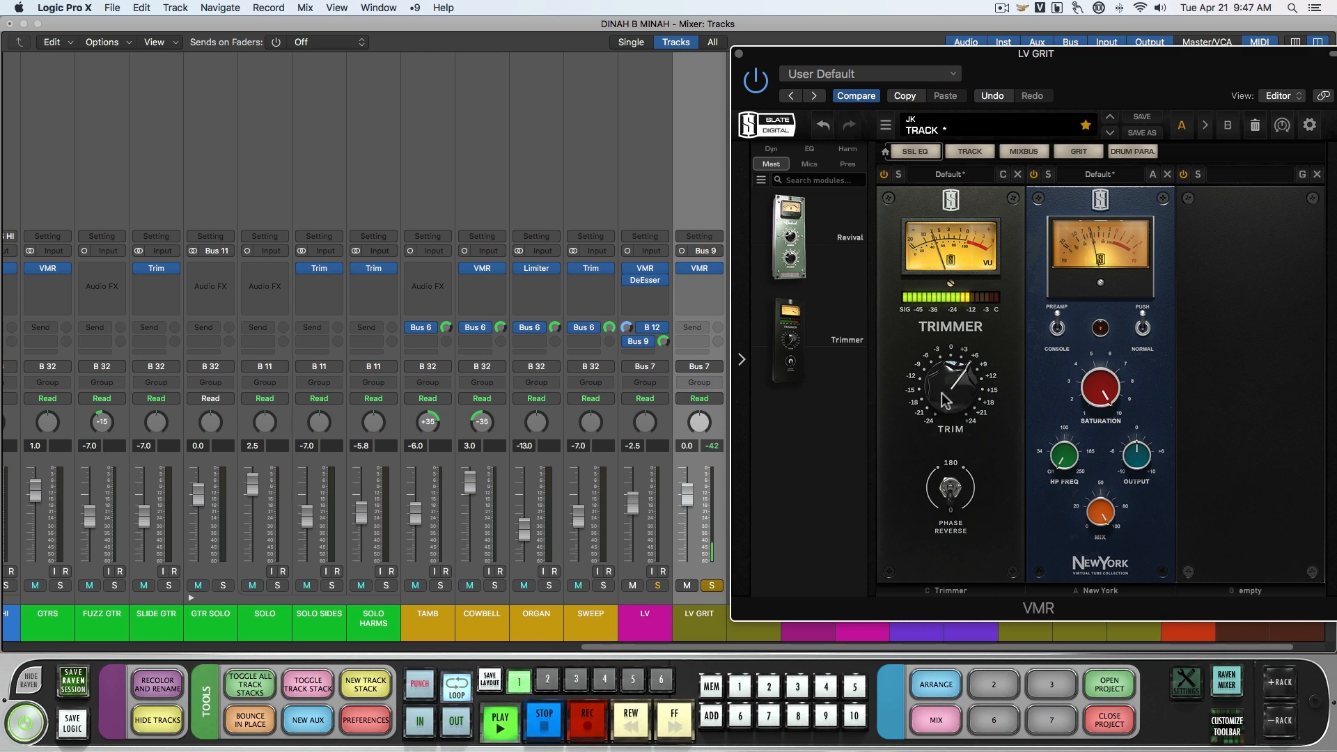
left_click_drag(946, 400, 949, 367)
key("space")
left_click_drag(1137, 456, 1125, 521)
key("space")
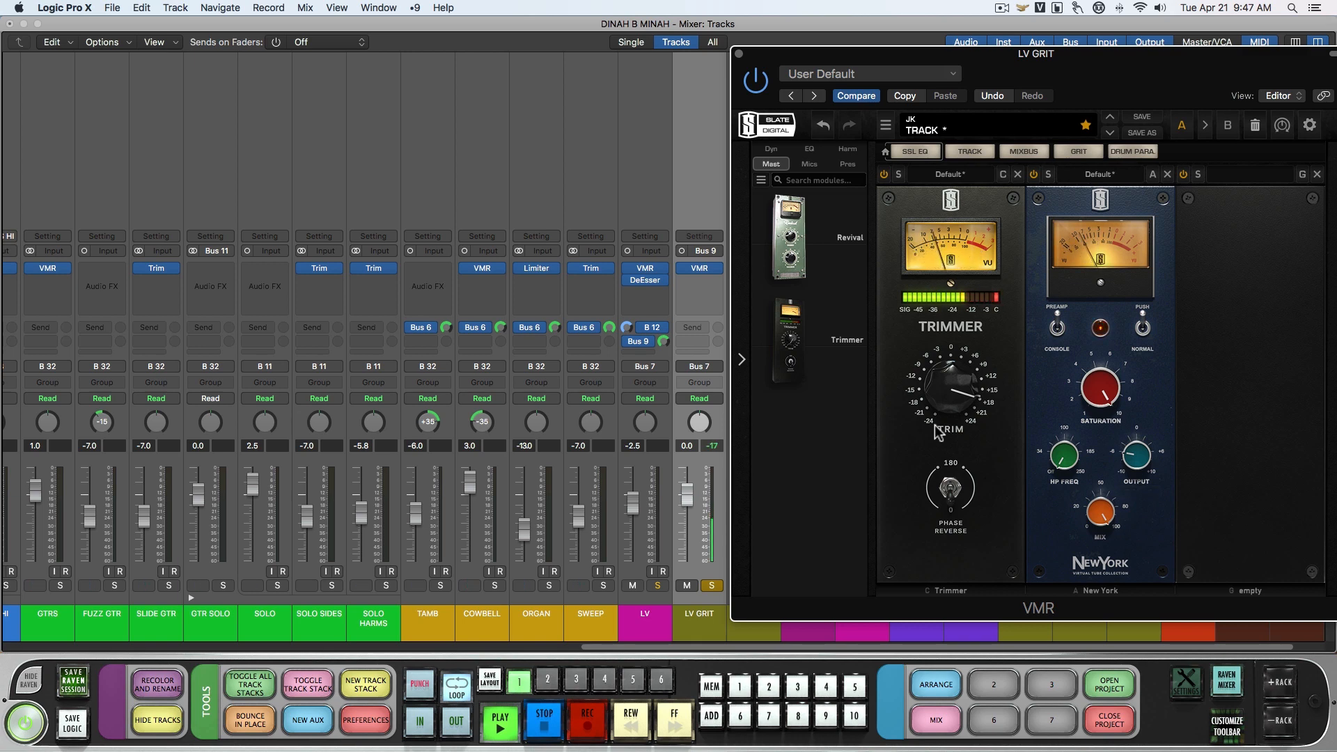
key("space")
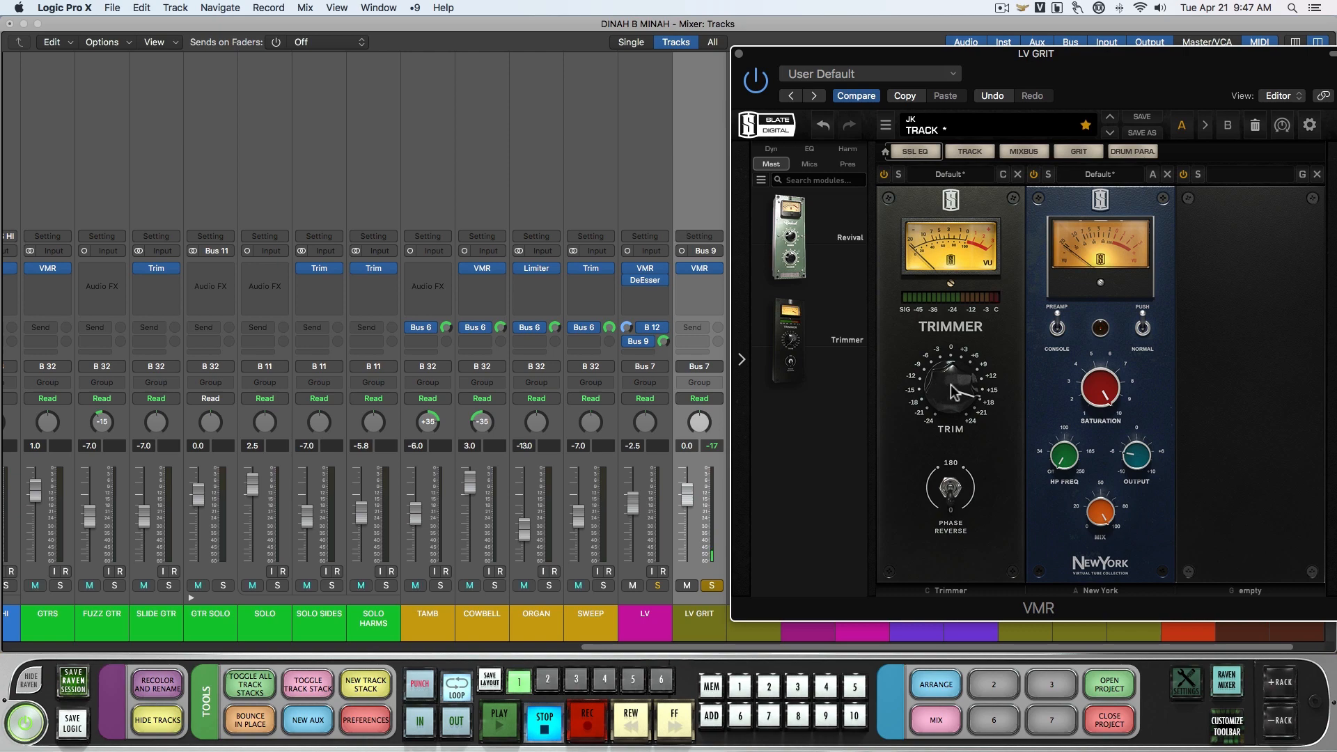
Close VMR, move the solo from LV GRIT to LV, and blend the LV GRIT fader from fully down to -11.0 during playback.
left_click(739, 54)
left_click_drag(687, 512, 687, 562)
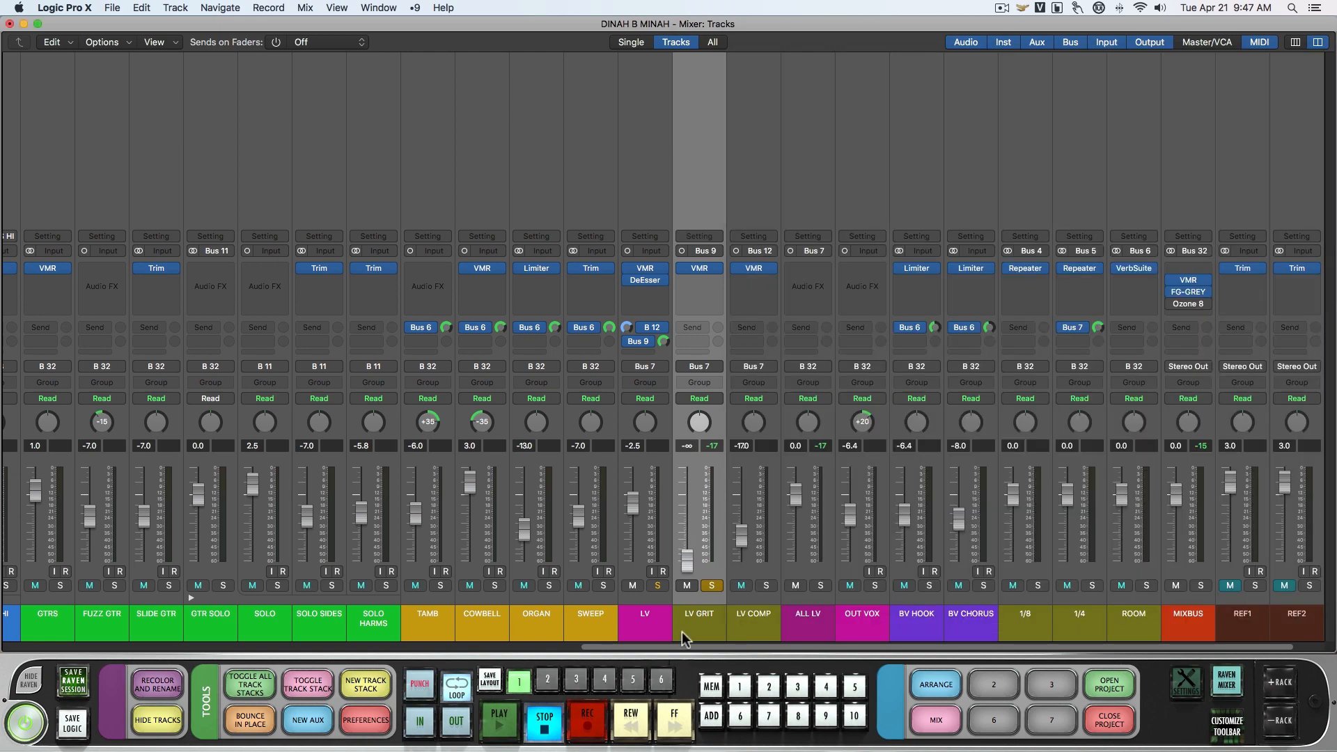
left_click(711, 585)
left_click(657, 585)
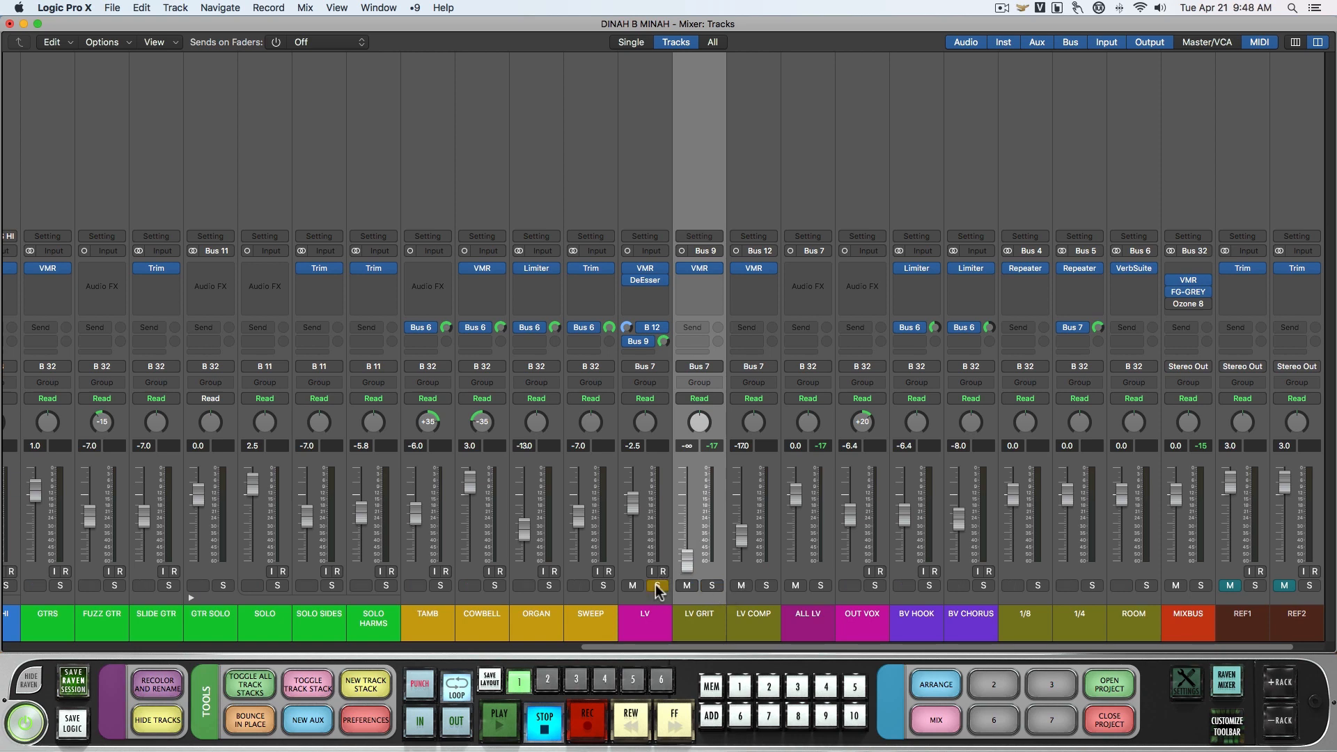
key("space")
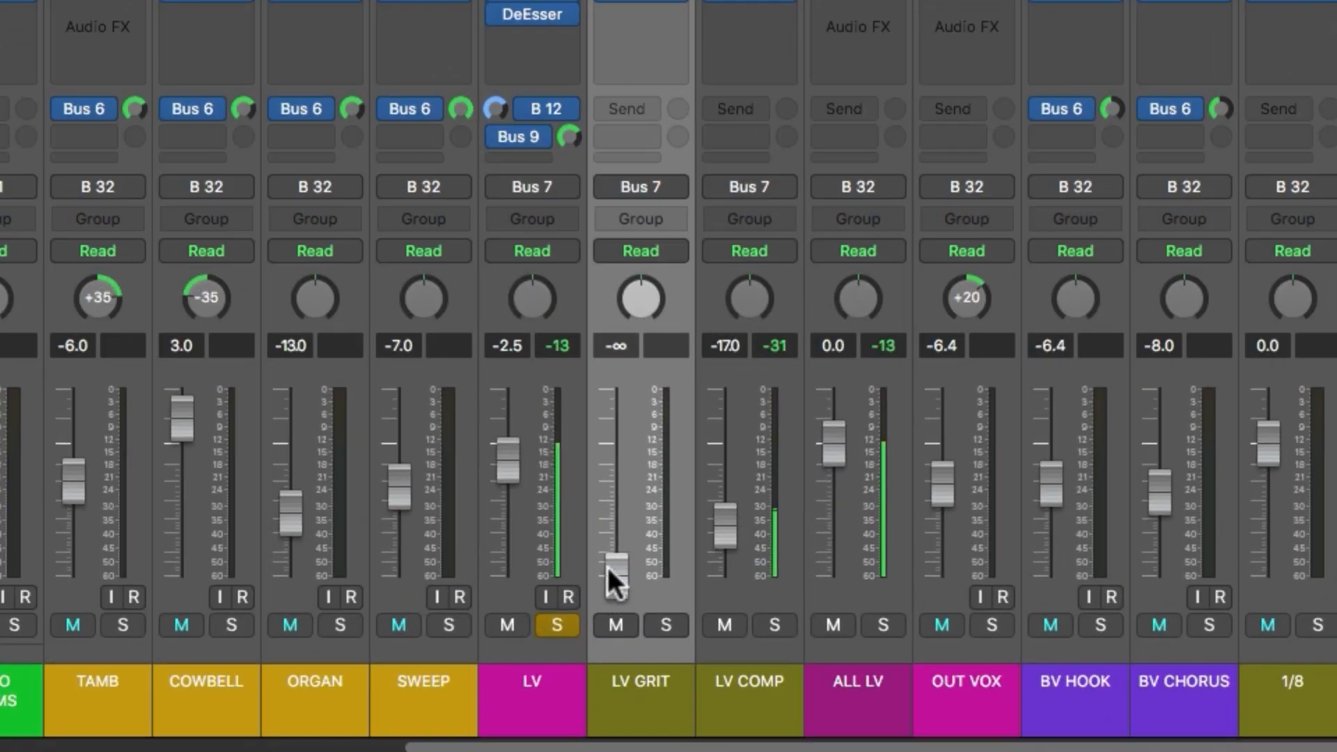
left_click_drag(616, 576, 616, 505)
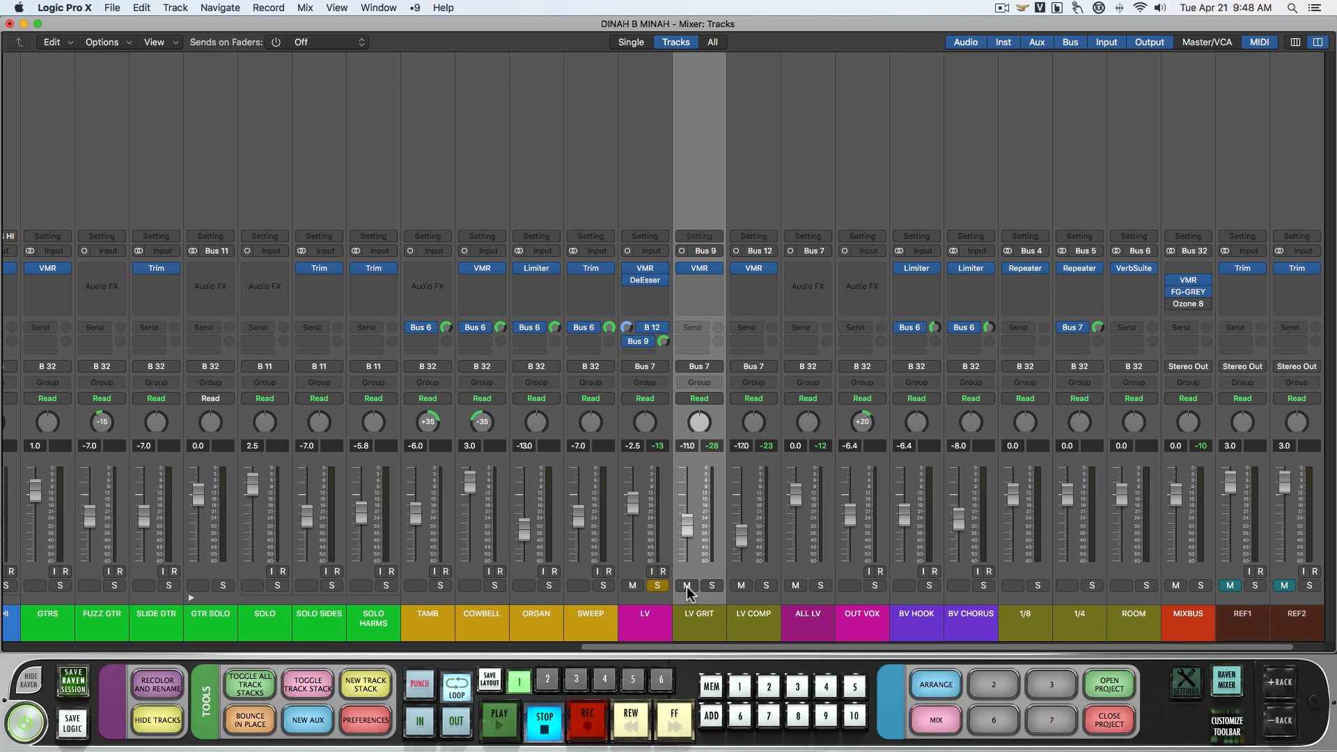
Unsolo the LV channel and compare the full mix with and without saturation by muting and unmuting LV GRIT.
left_click(658, 585)
key("space")
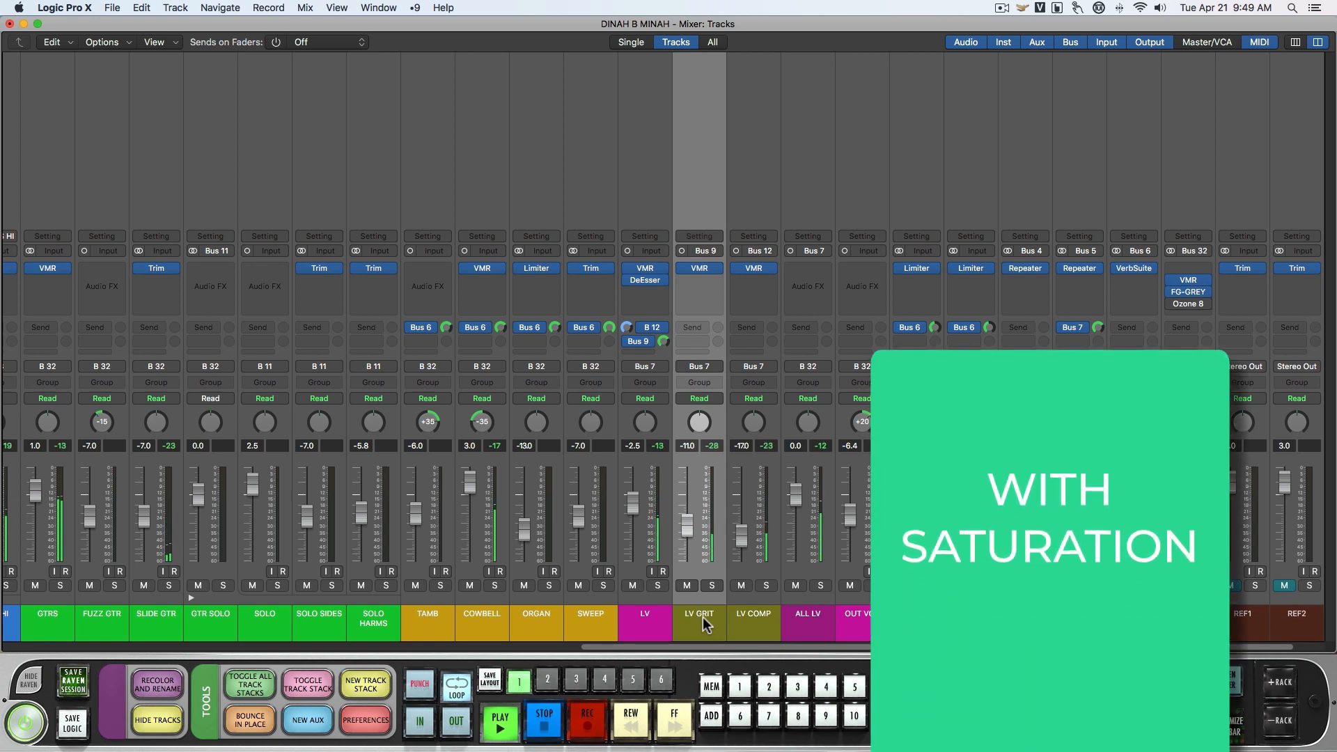
left_click(686, 586)
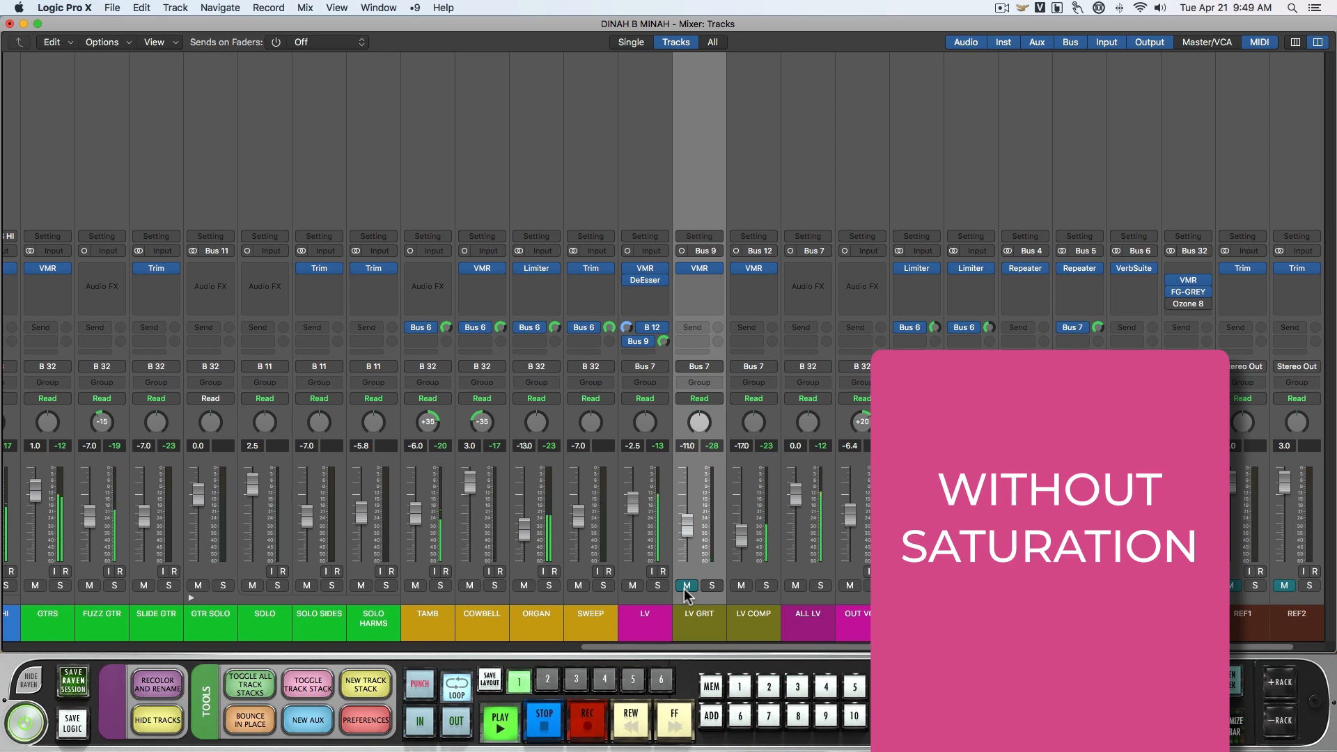
left_click(685, 585)
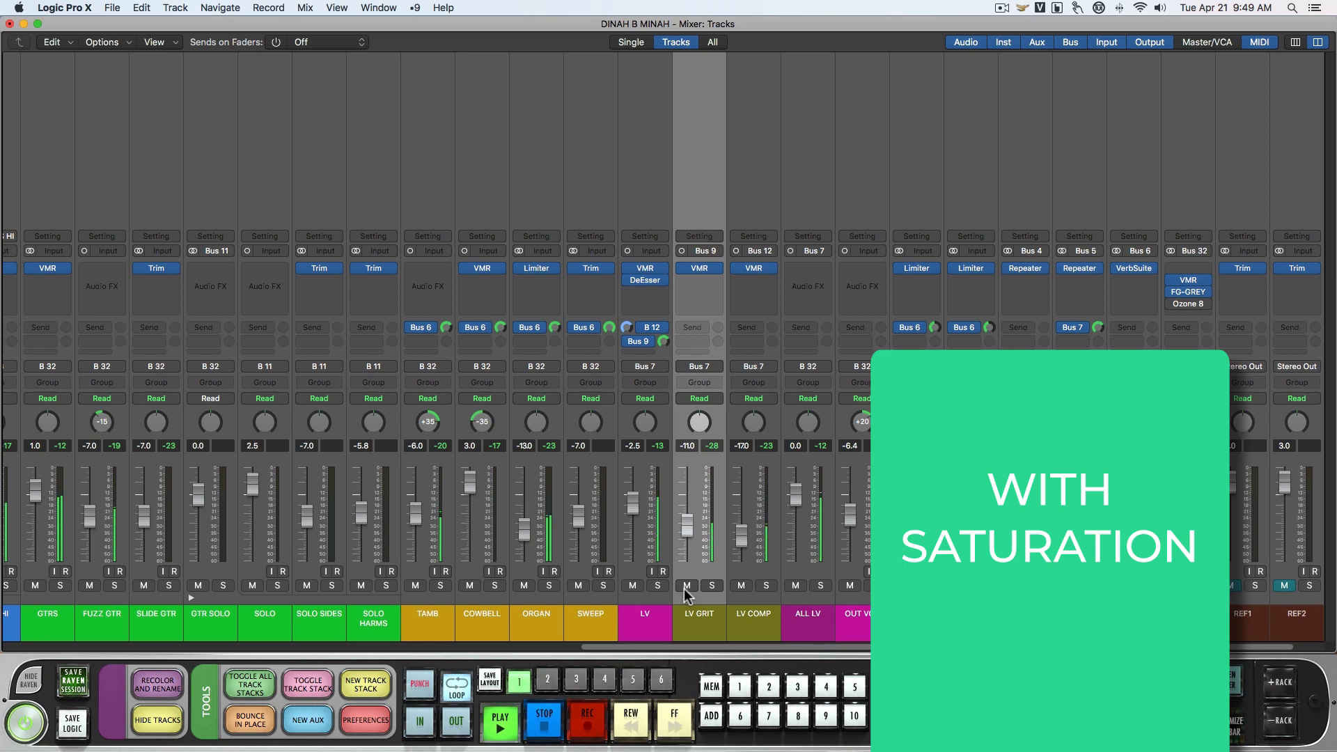
key("space")
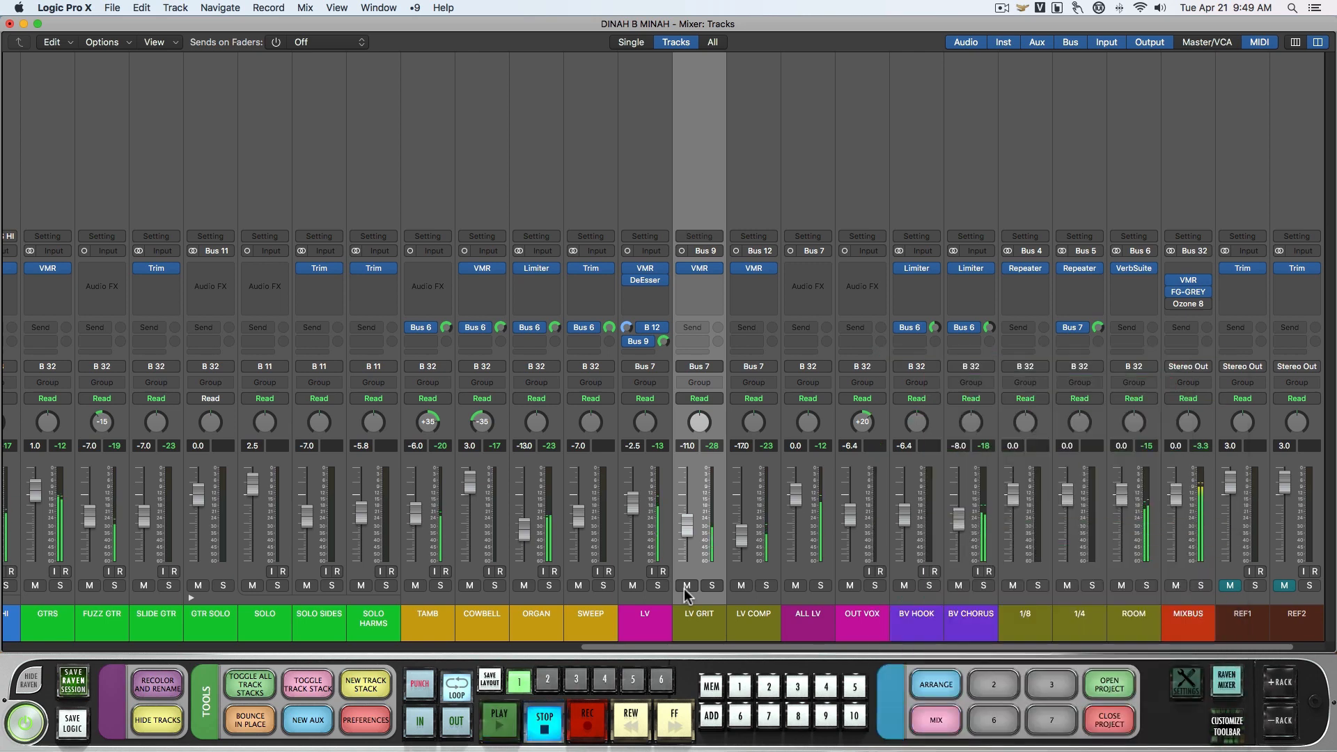
Solo the LV channel, compare the vocal with and without LV GRIT in playback, and clear the solo.
left_click(661, 619)
key("s")
key("space")
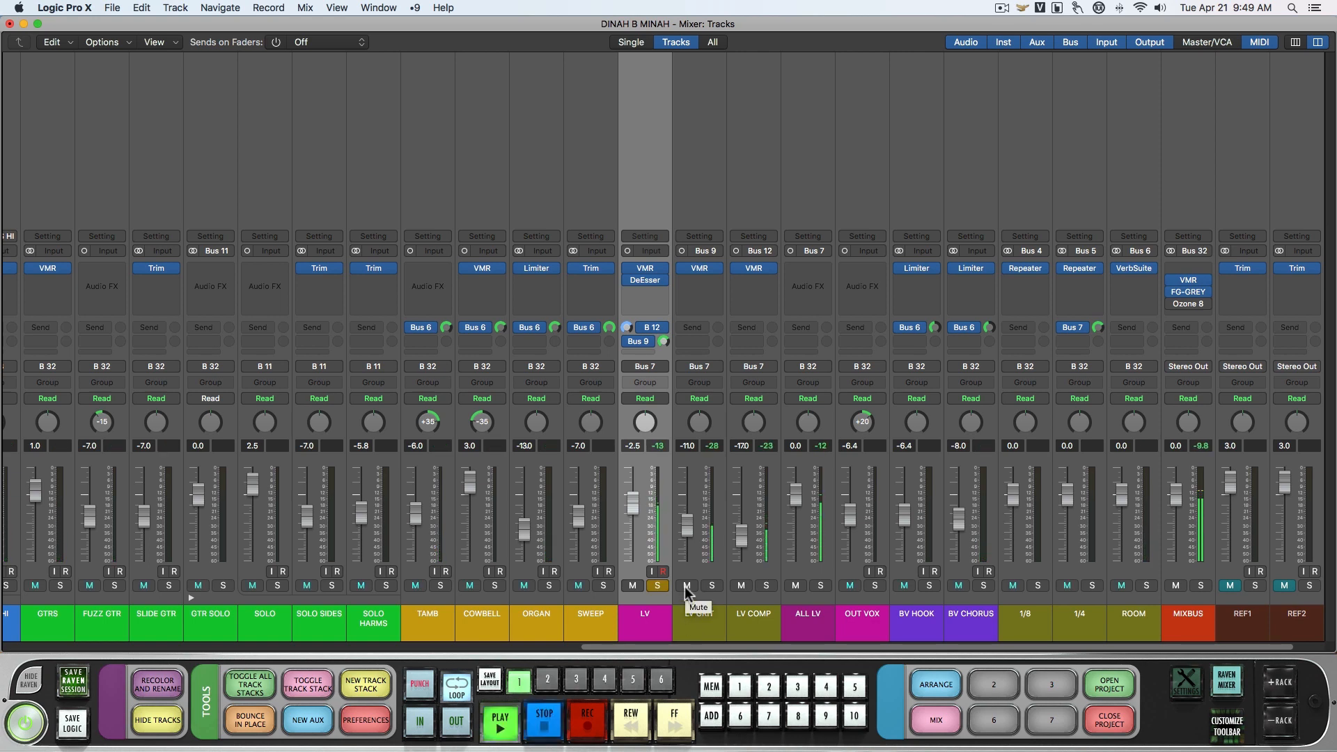
left_click(687, 586)
key("space")
key("s")
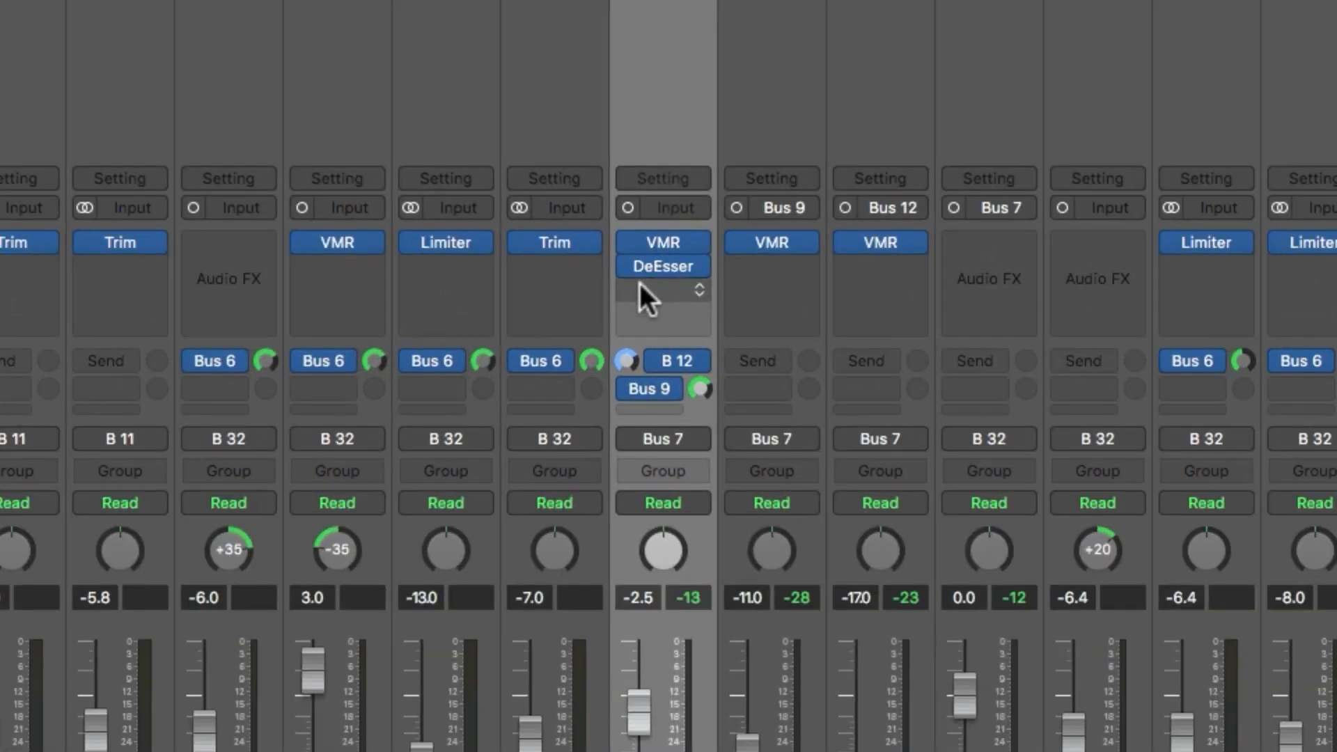
Add a Bus 13 send at 0.0 dB to the LV channel.
left_click(653, 408)
mouse_move(688, 577)
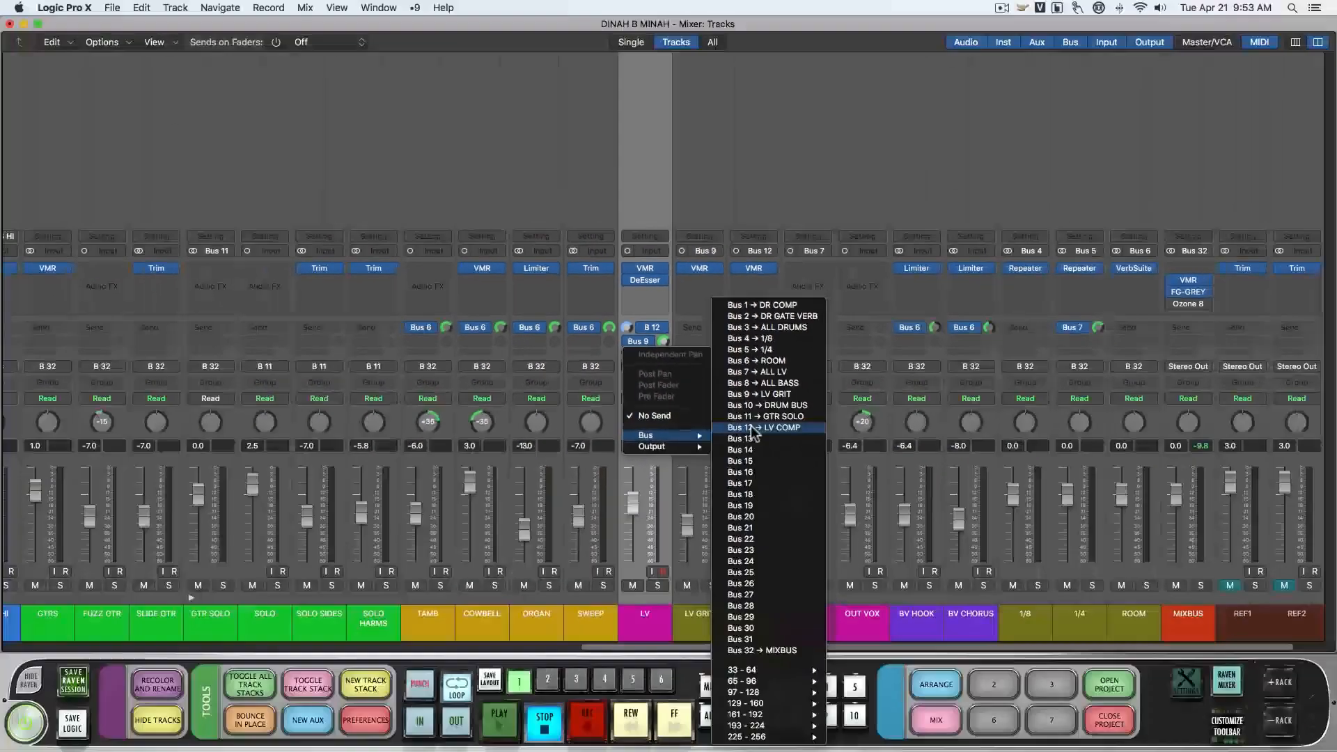
left_click(753, 439)
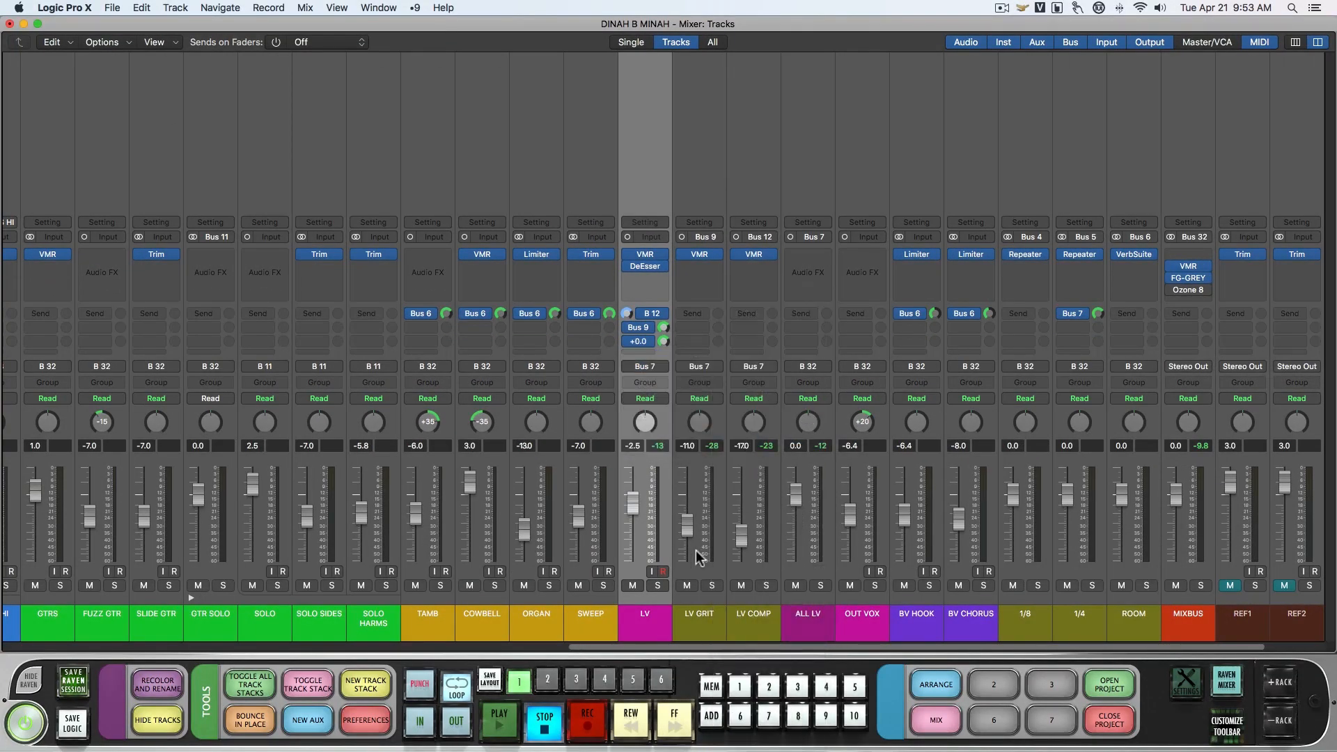
Rename the new Bus 13 aux channel as LV SLAP and route its output to Bus 7 (ALL LV).
scroll(1075, 651, "right", 2)
left_click(1222, 399)
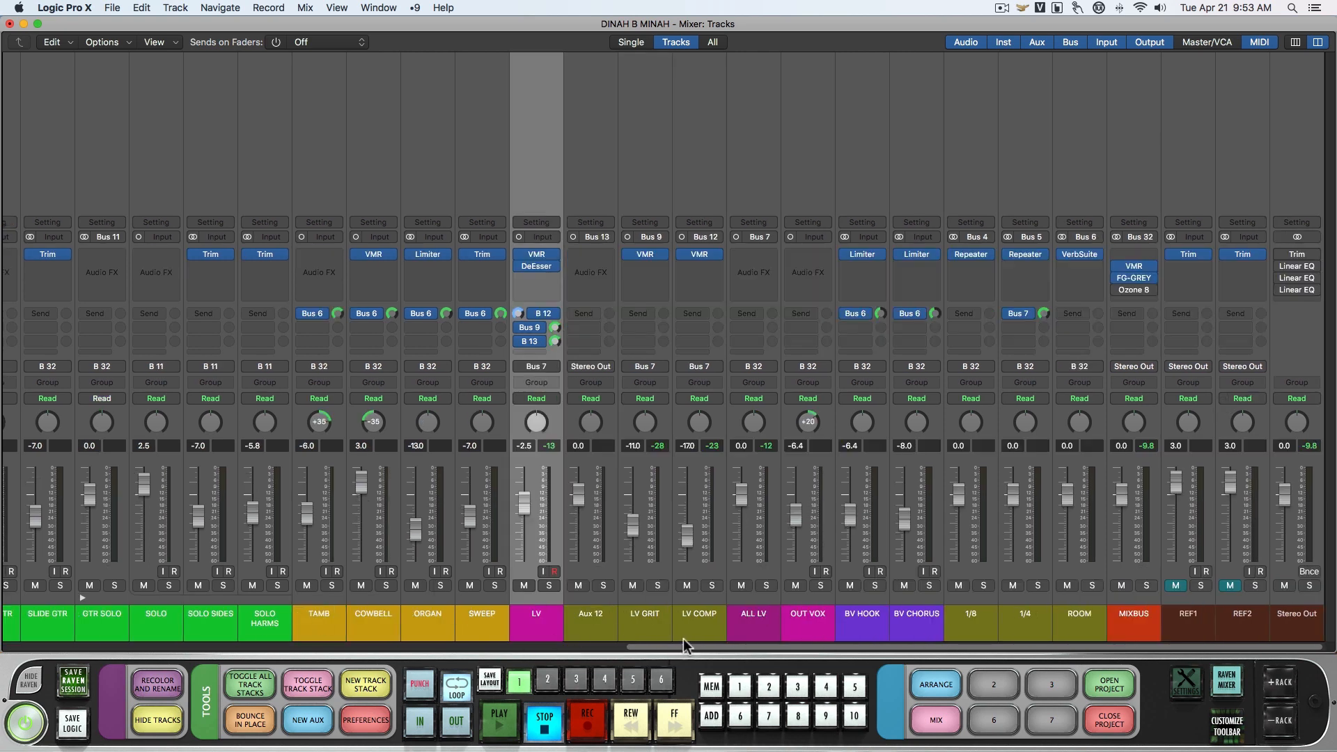
left_click_drag(686, 652, 615, 656)
double_click(712, 635)
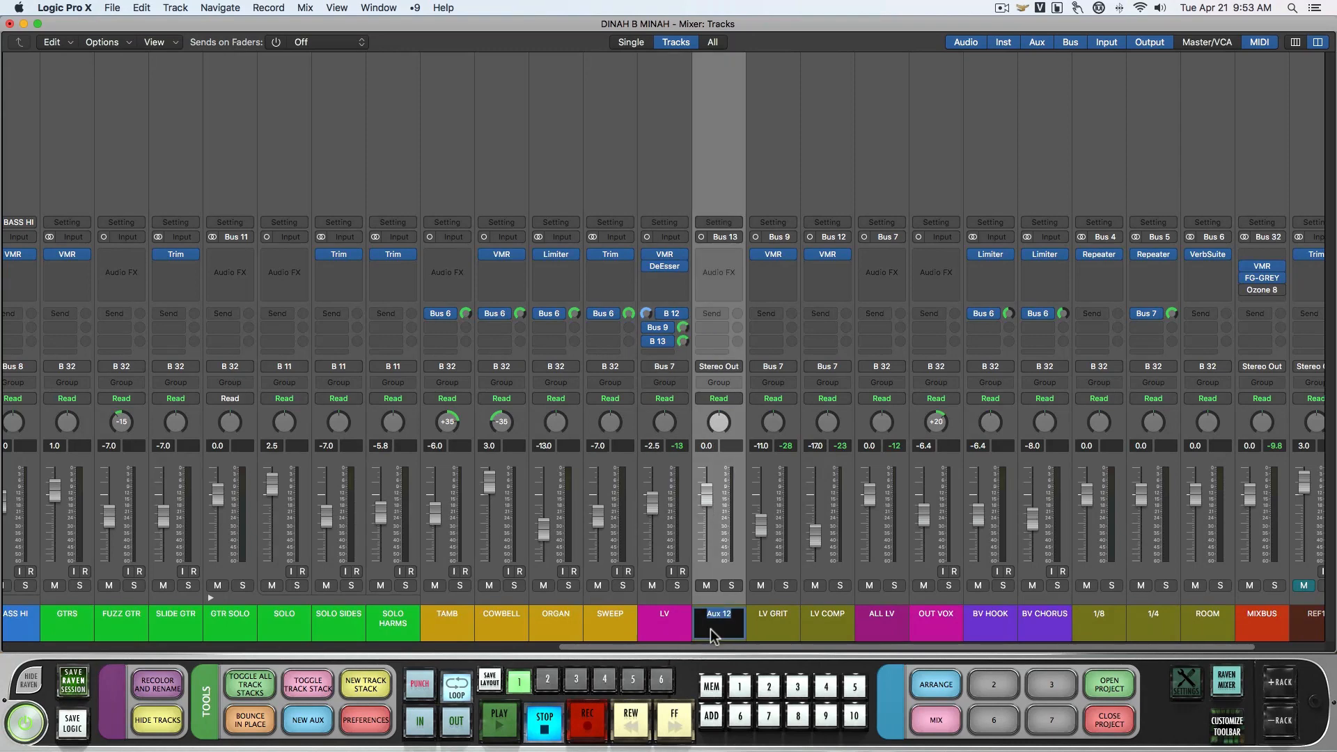
type("LV SLAP")
key("Return")
left_click(719, 366)
mouse_move(724, 416)
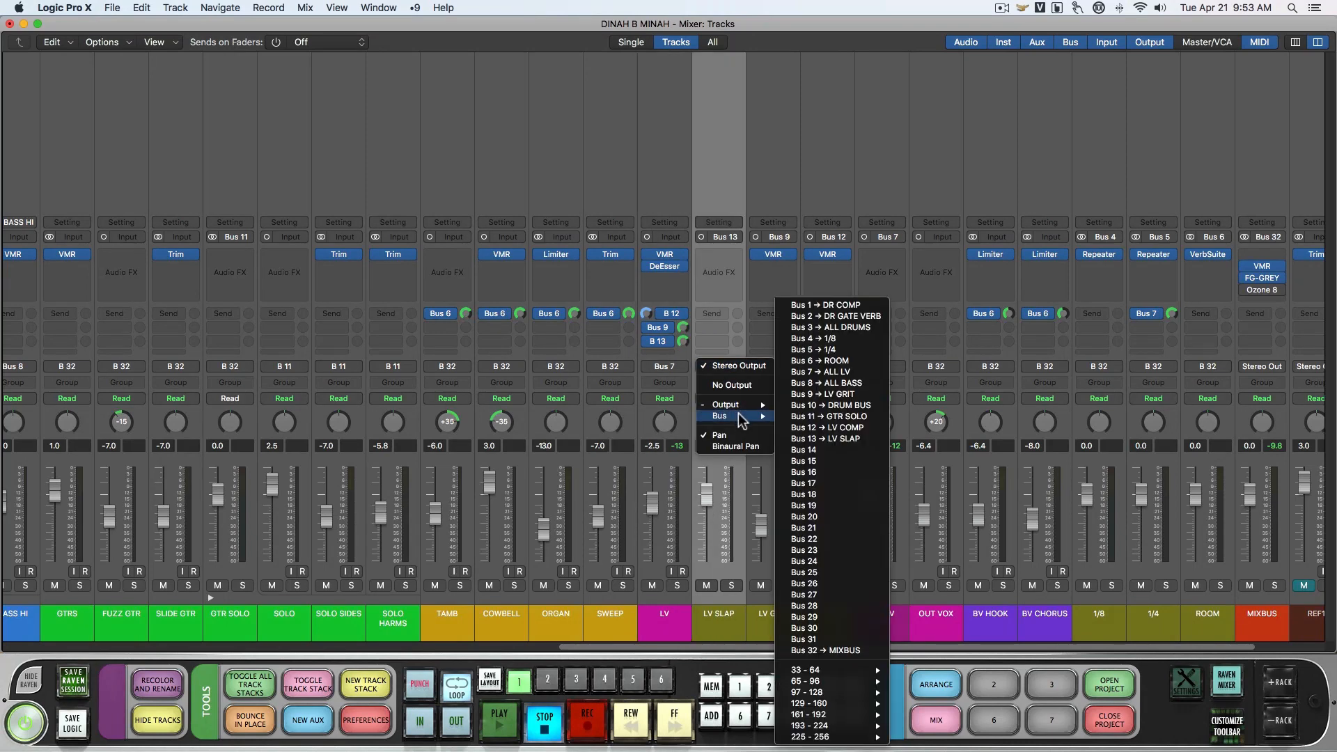
left_click(850, 373)
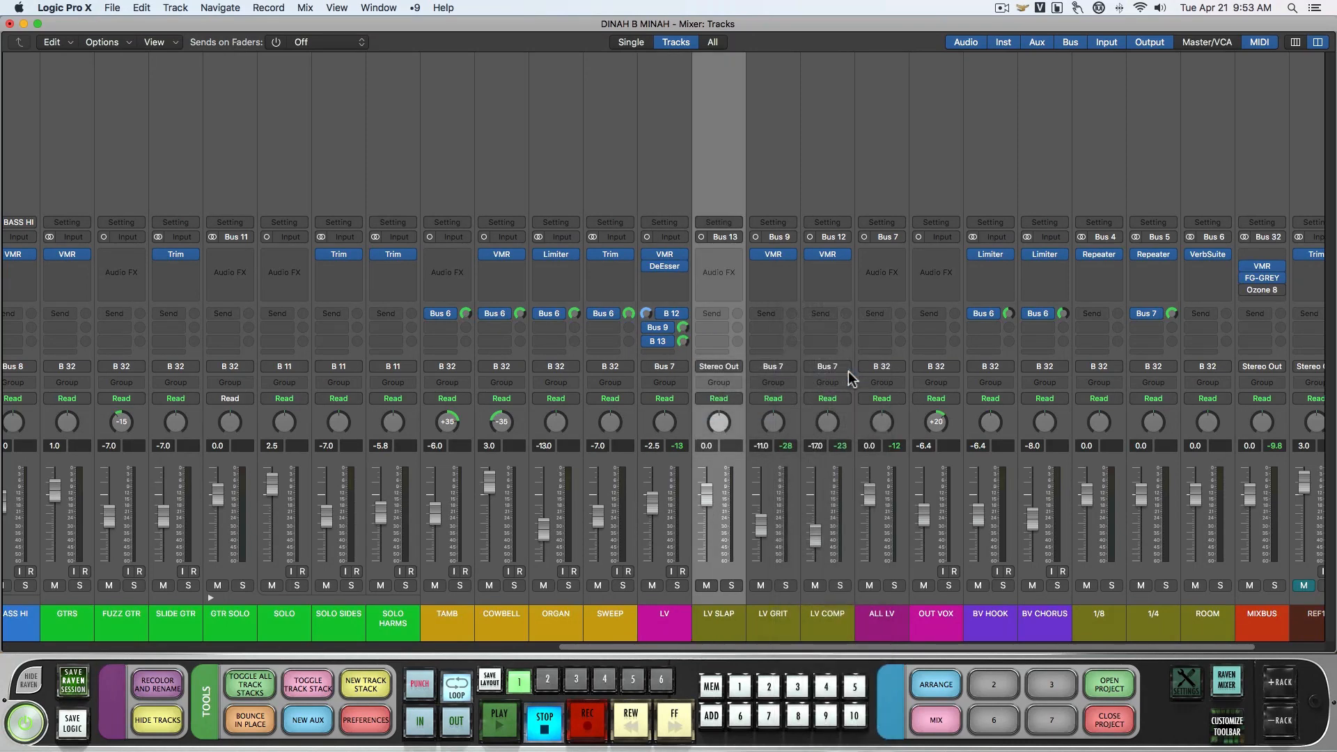
Insert a mono Echo delay on LV SLAP and place its window beside the channel in the mixer.
left_click(729, 254)
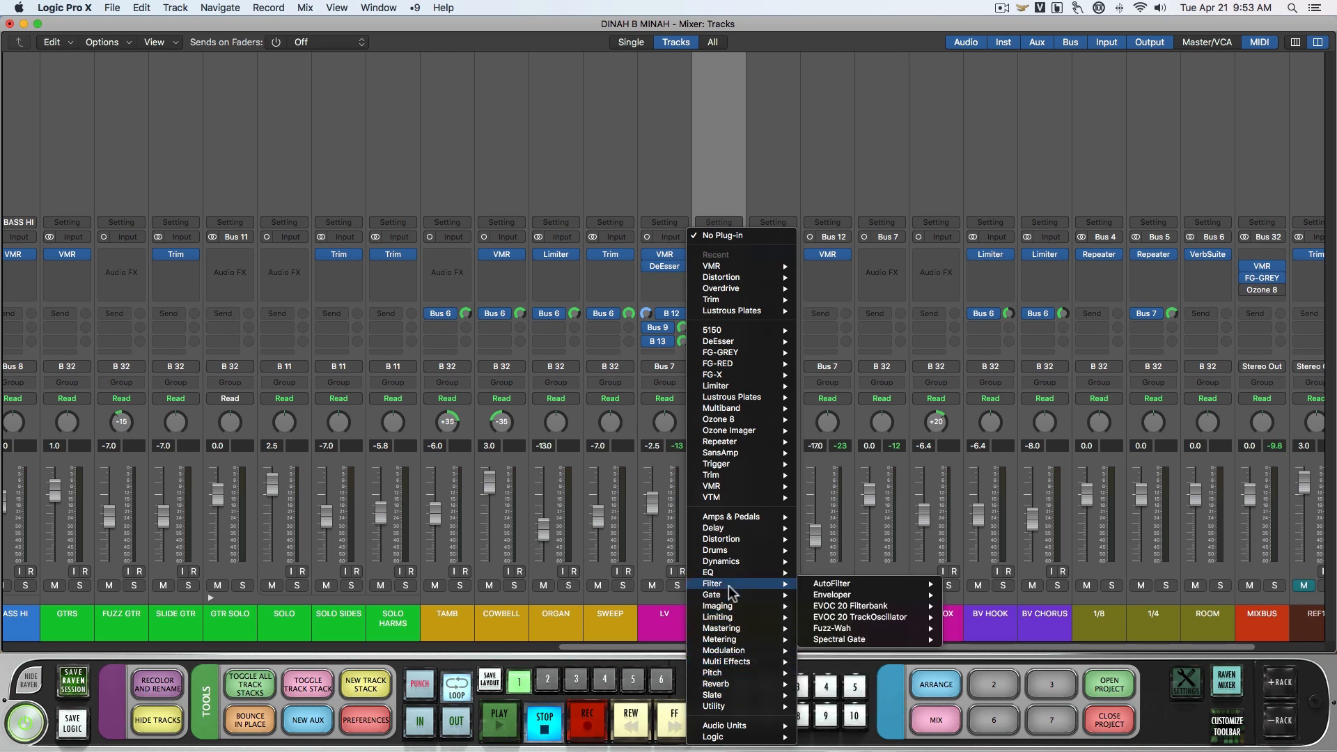
mouse_move(731, 528)
mouse_move(844, 541)
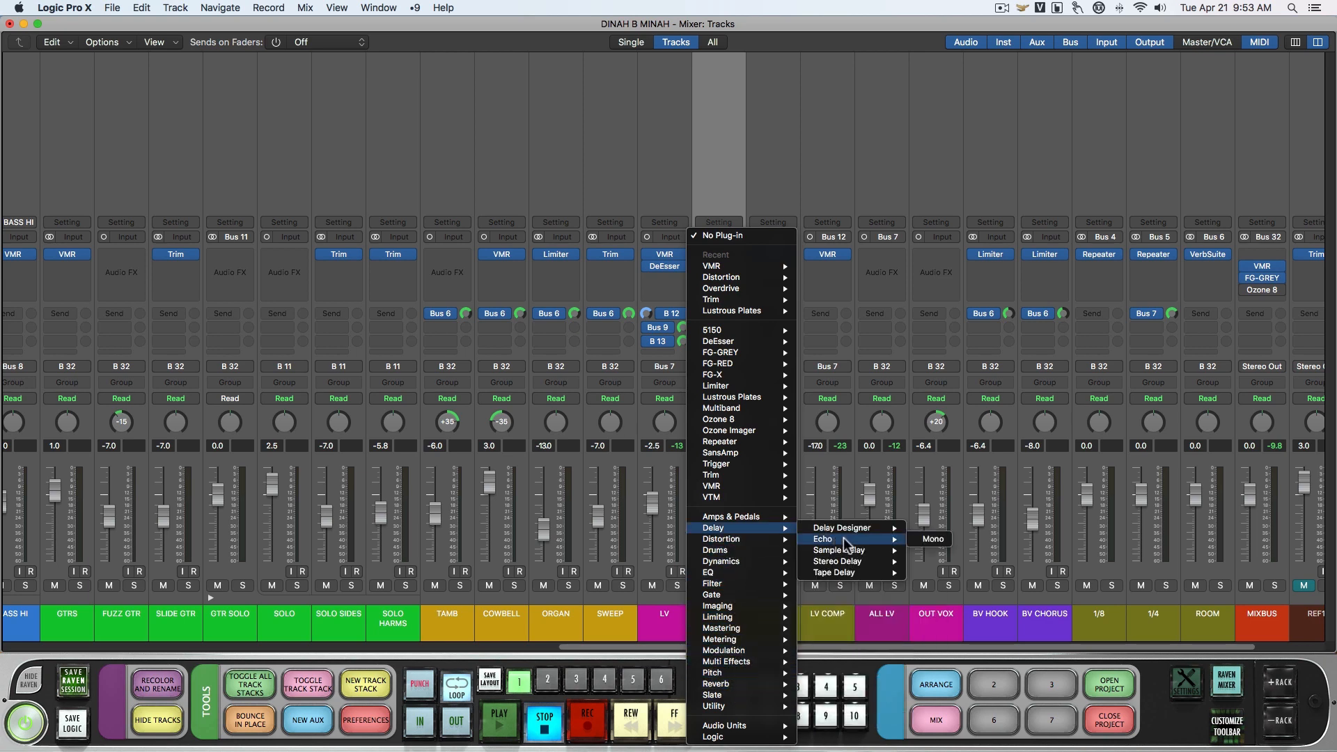
left_click(933, 539)
left_click_drag(209, 36, 958, 170)
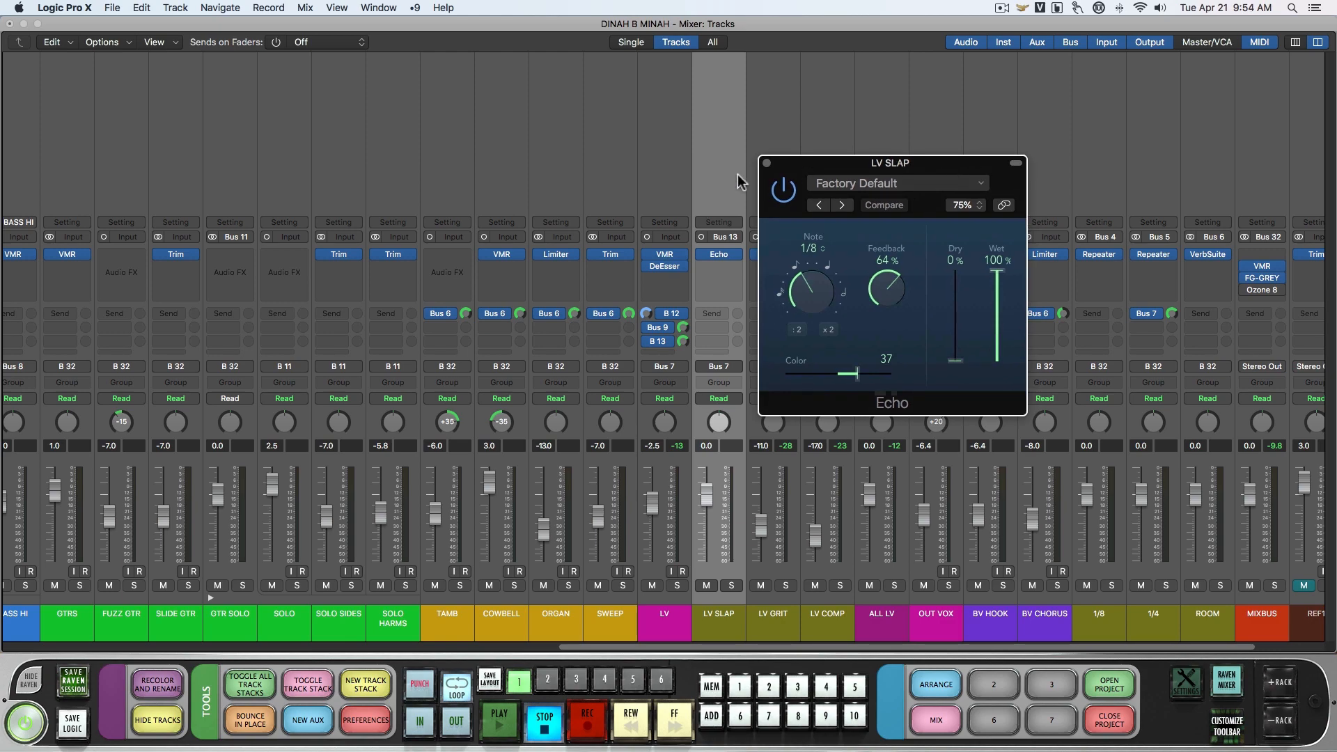
Solo the LV channel and, in playback, set the Echo's feedback to 0% and its note value to 1/16.
left_click(668, 170)
key("s")
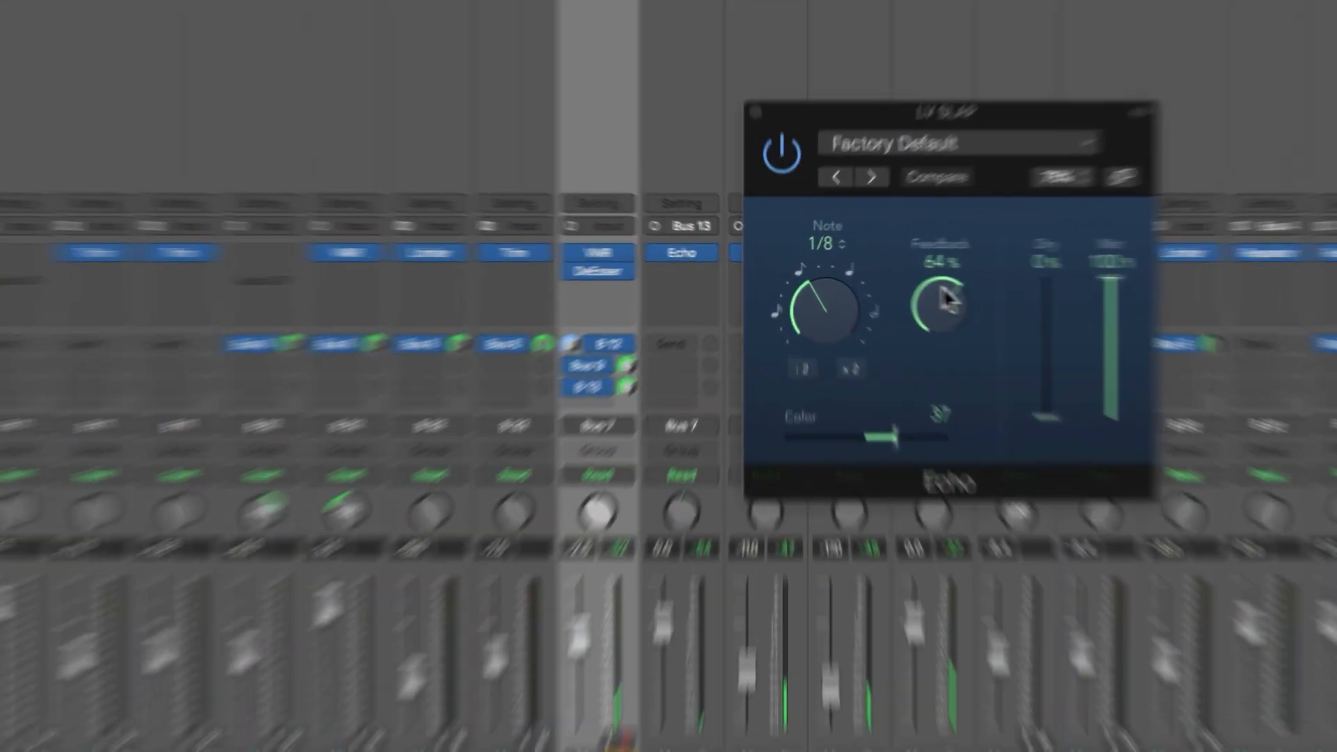
left_click_drag(874, 296, 884, 411)
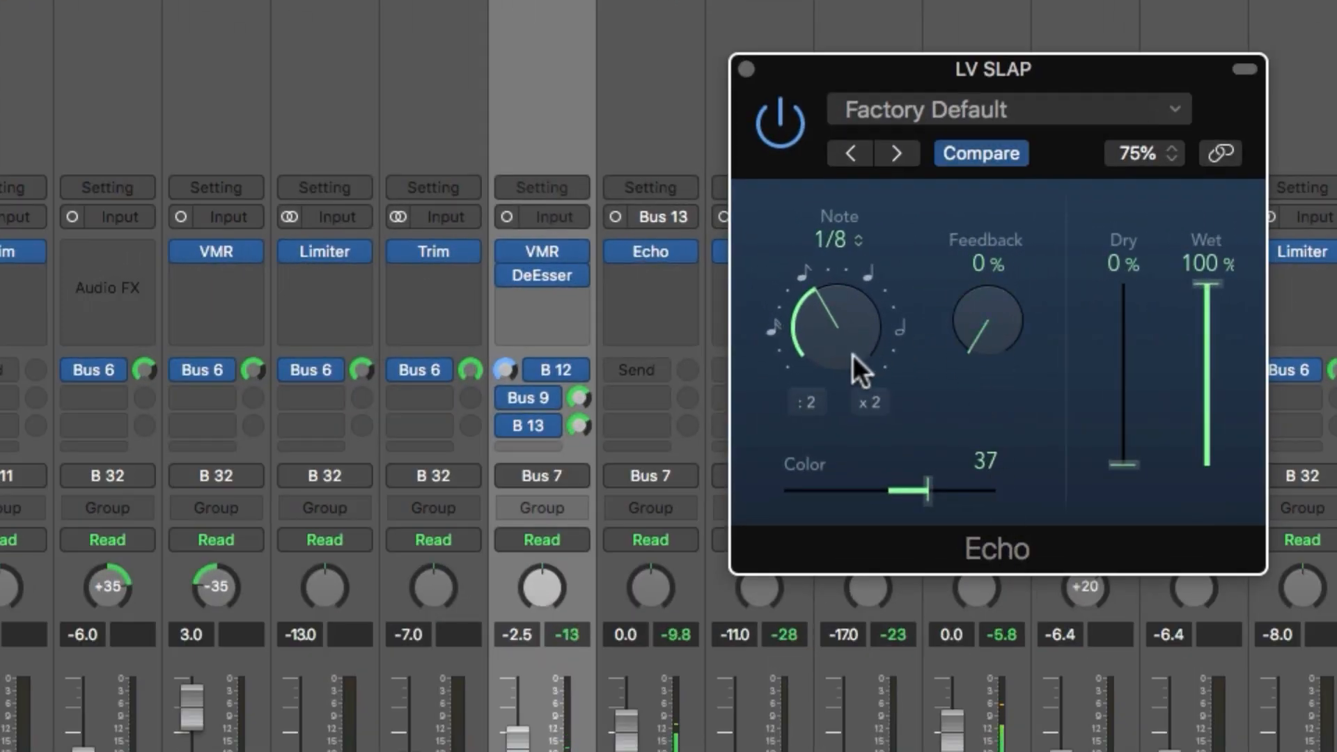
left_click_drag(822, 328, 830, 395)
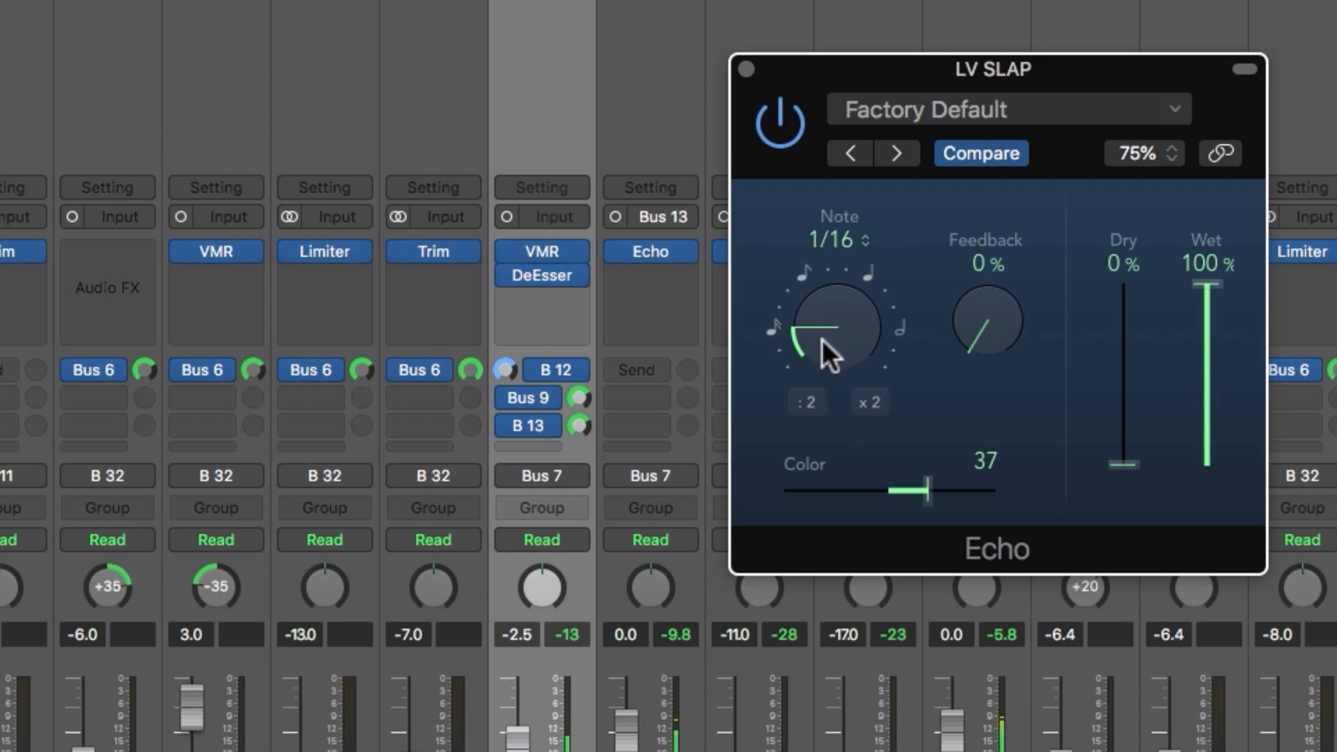
Pull the LV SLAP fader fully down and blend it back up to -9.4 under the soloed vocal.
left_click_drag(626, 731, 626, 751)
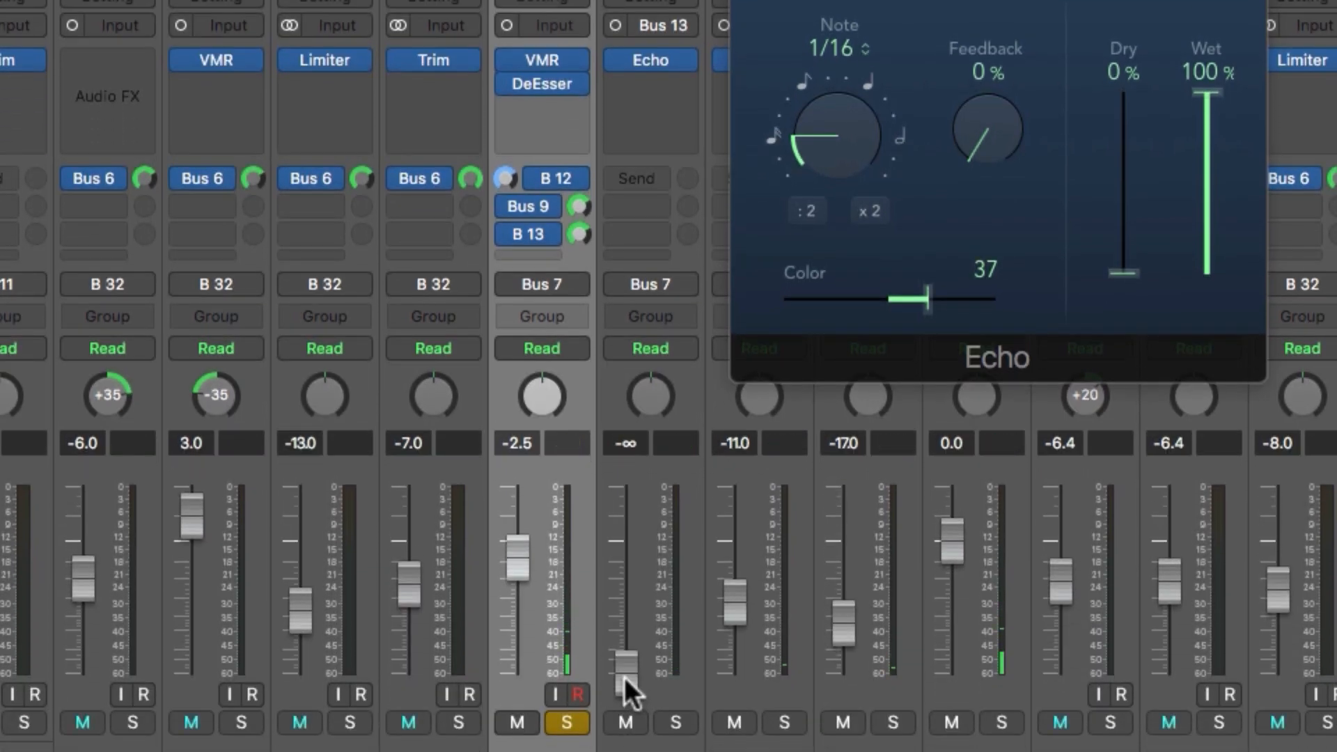
left_click_drag(624, 677, 624, 599)
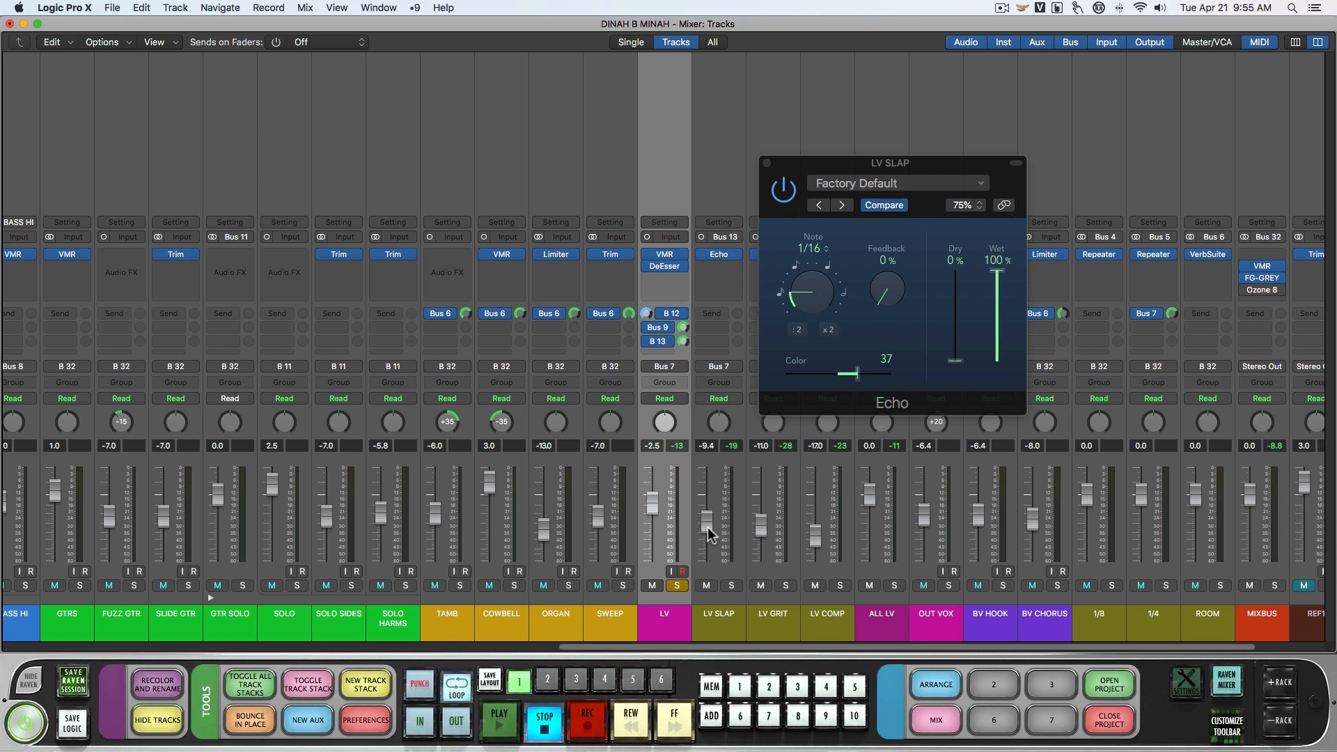
Audition the Echo's note values between 1/16 and 1/8 triplet in the full mix, ending on 1/16 dotted.
left_click(802, 298)
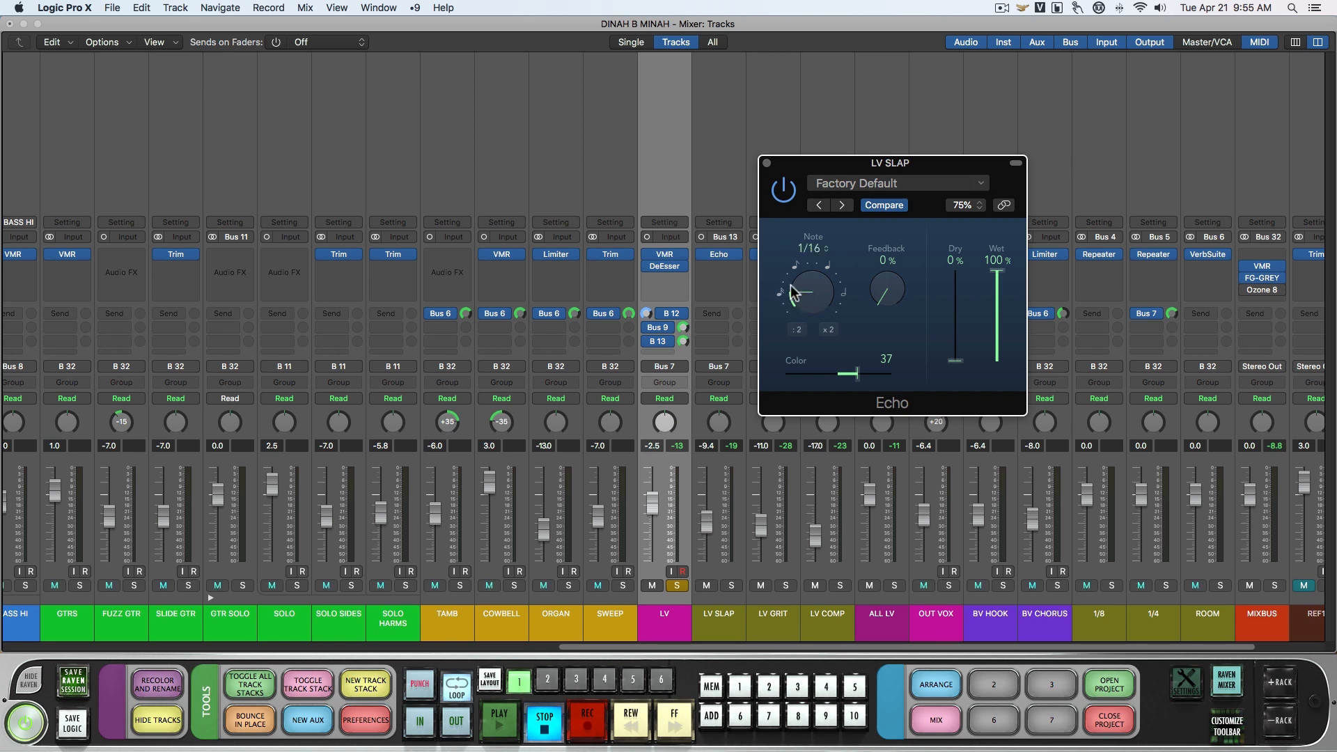
left_click_drag(809, 292, 876, 304)
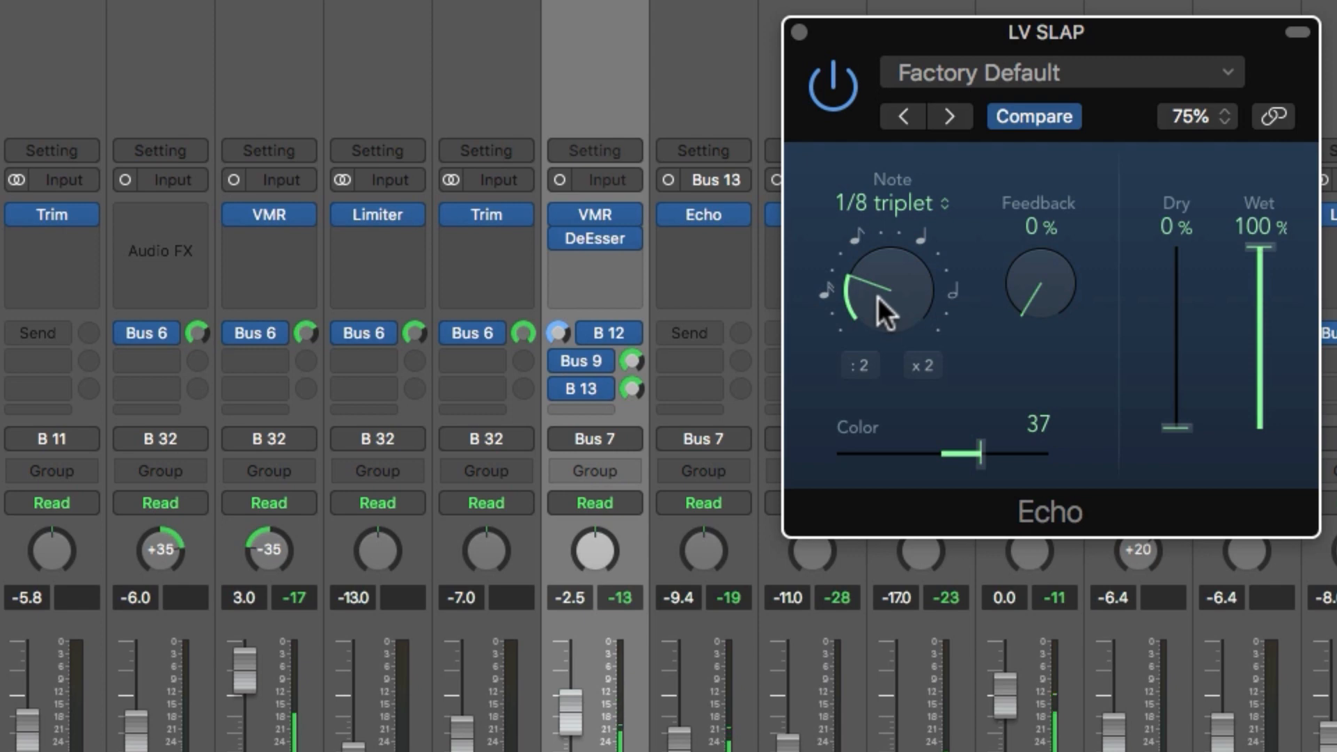
left_click_drag(878, 296, 874, 326)
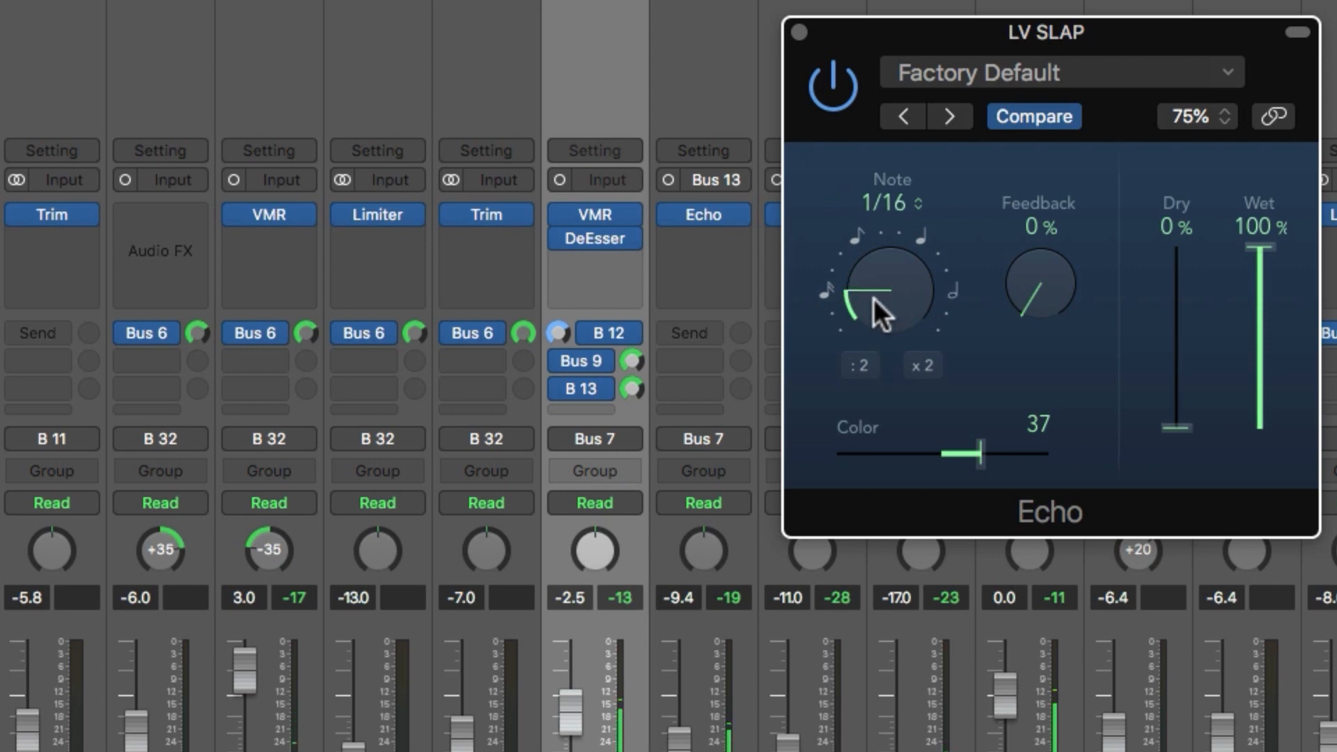
left_click_drag(873, 298, 884, 260)
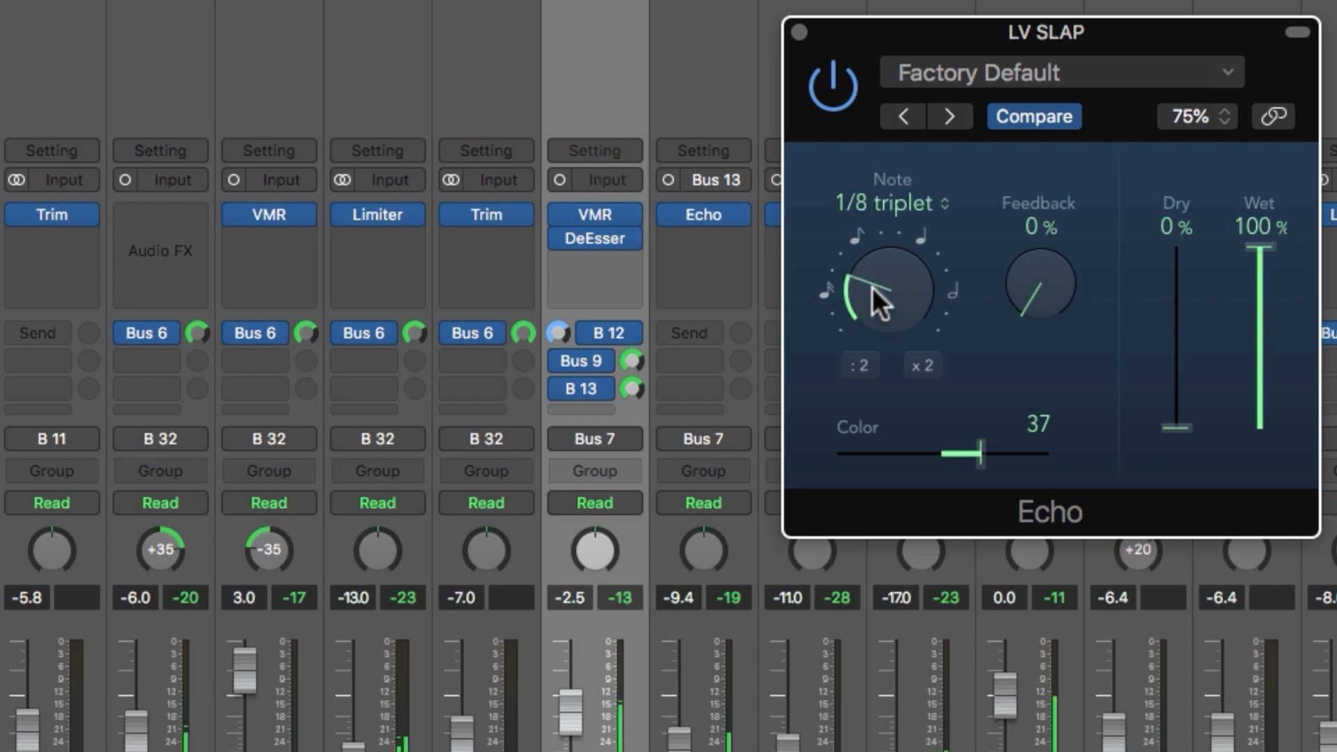
left_click_drag(880, 266, 887, 255)
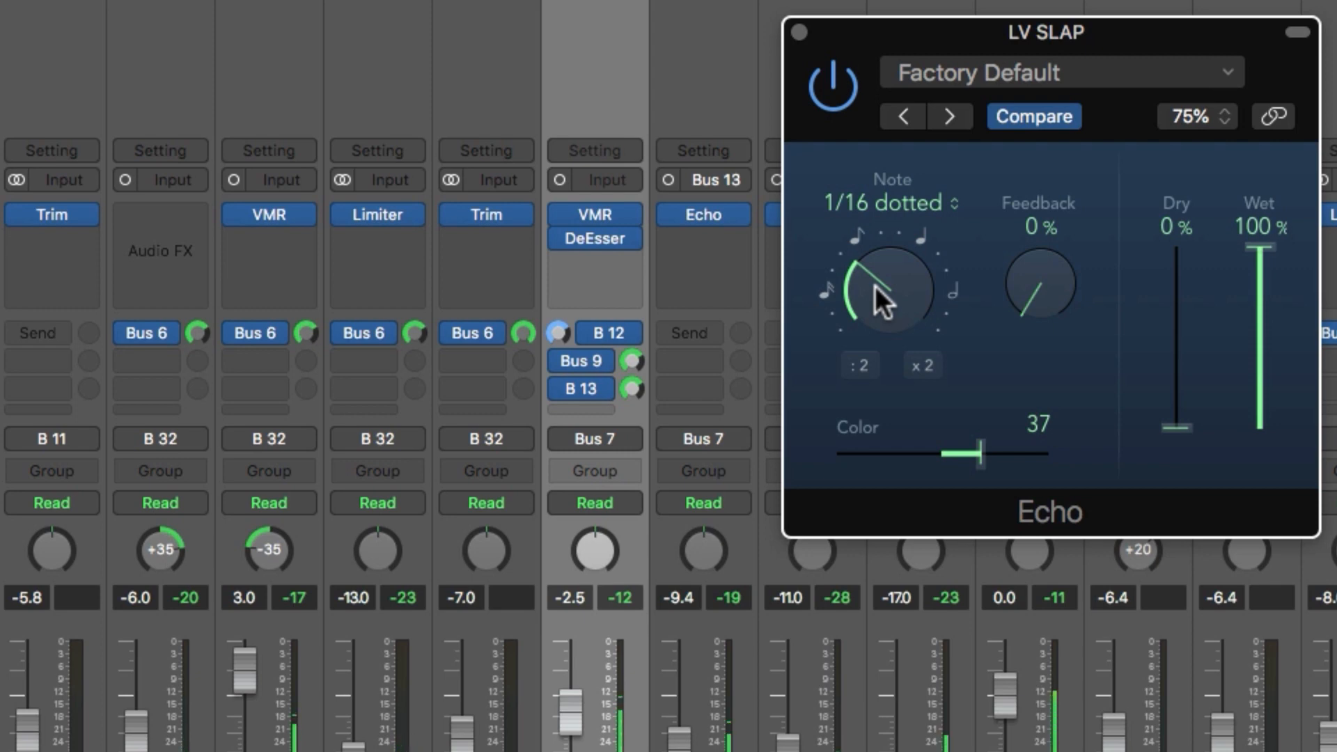
Compare the Echo's 1/16 and 1/8 triplet note values during playback and settle on 1/8 triplet.
left_click_drag(875, 286, 873, 297)
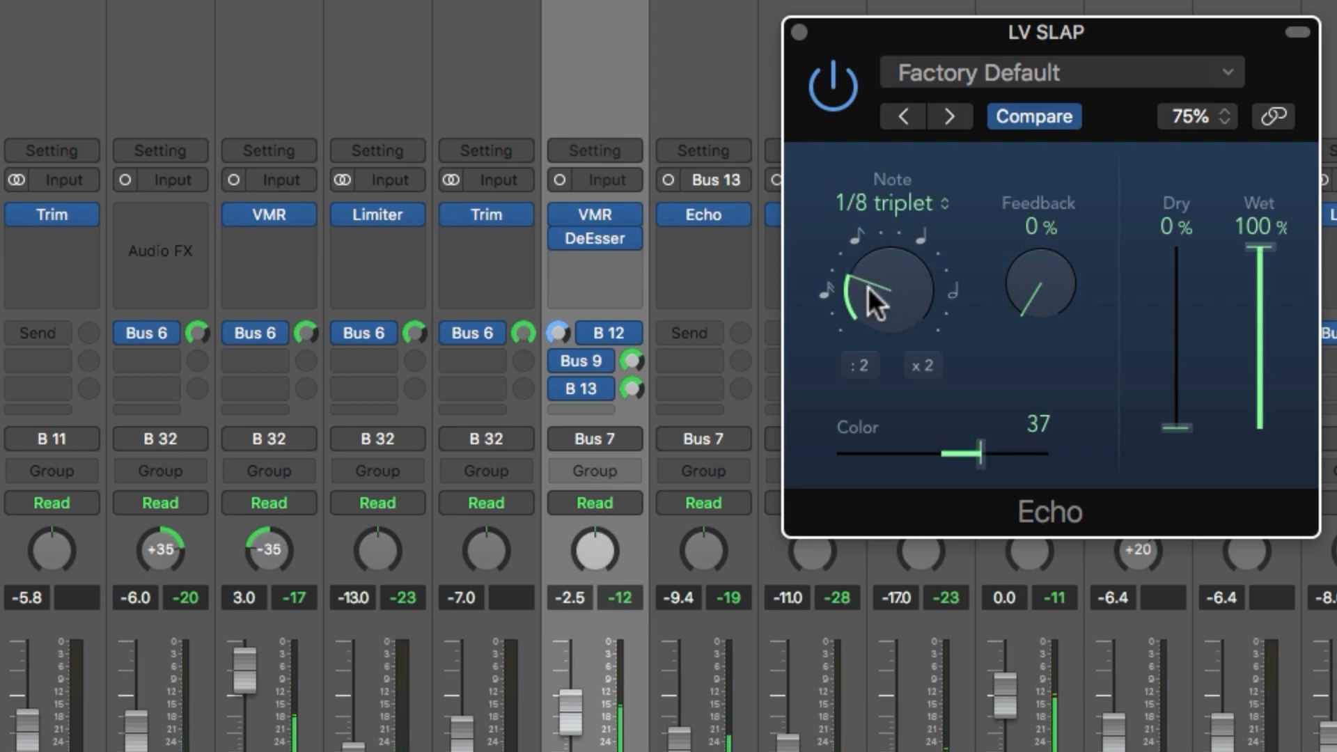
left_click_drag(869, 290, 866, 301)
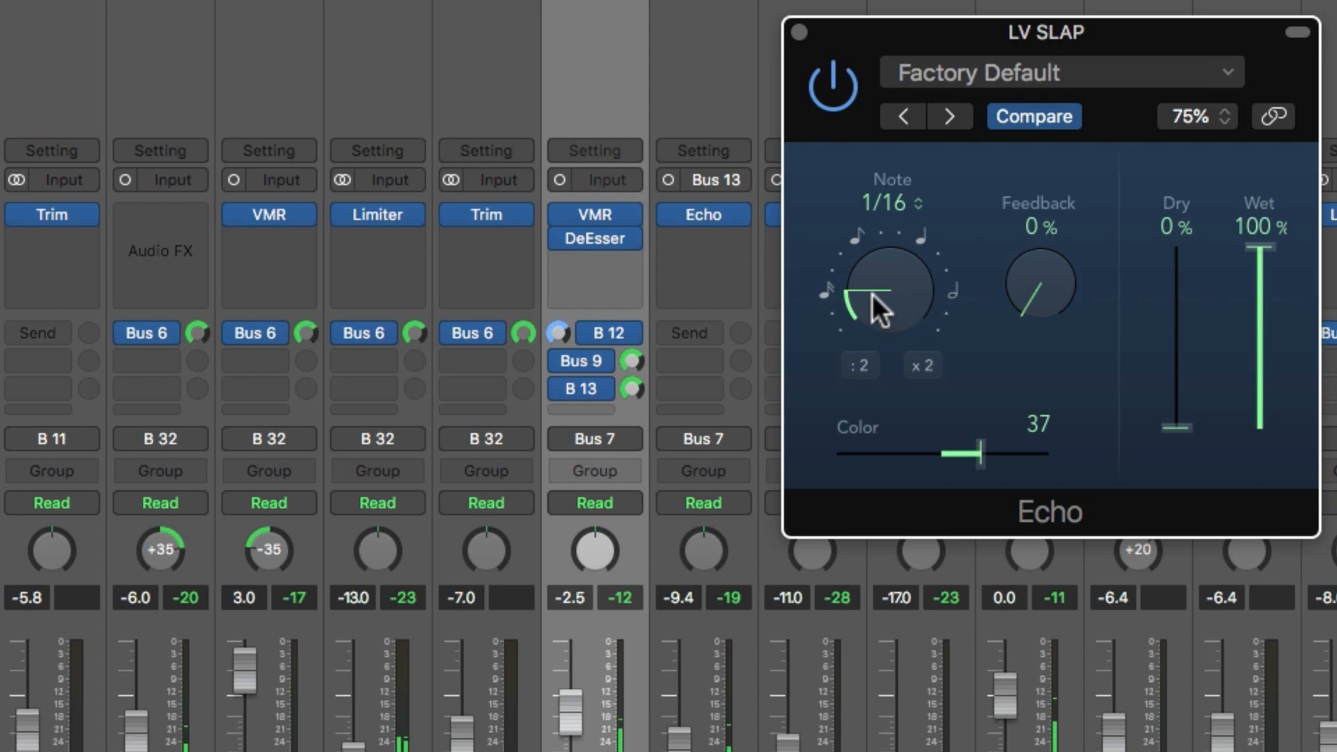
left_click_drag(872, 286, 883, 256)
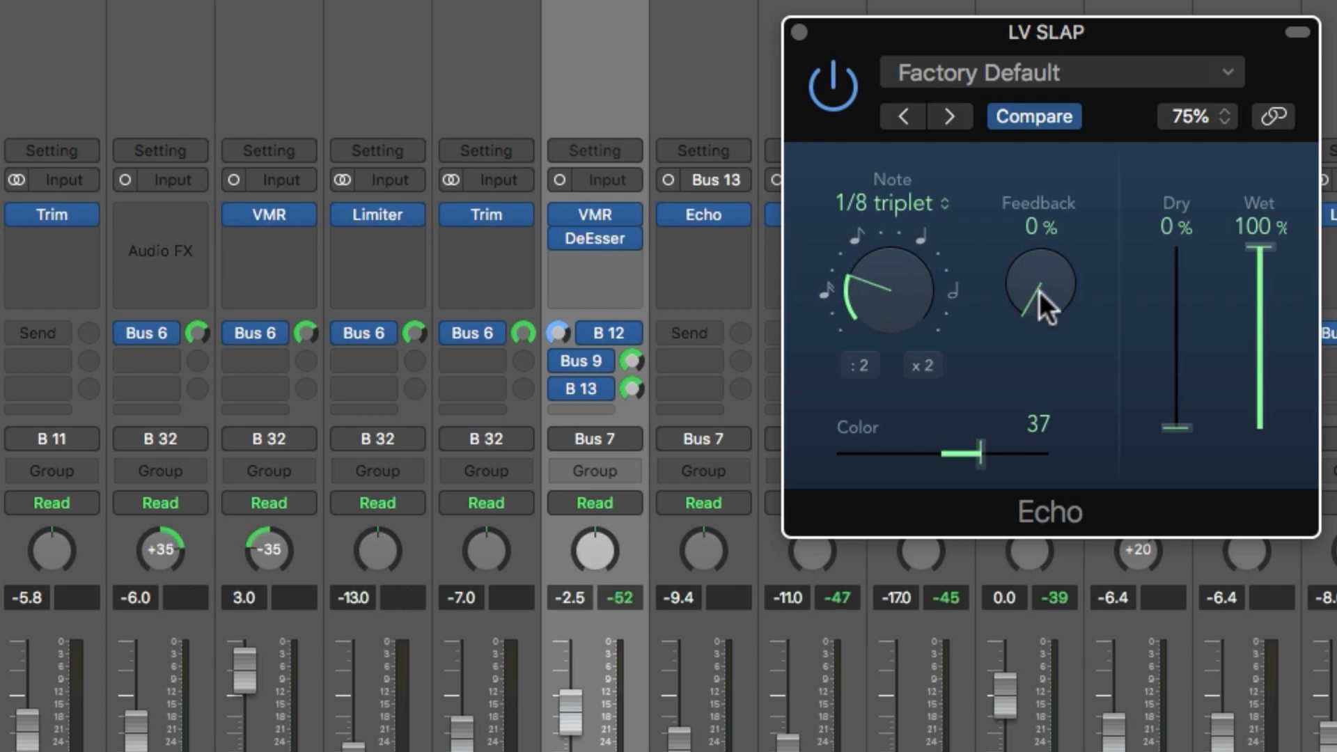
Audition the Echo's feedback at 36% and 44% under the soloed vocal and return it to 0%.
left_click_drag(1033, 296, 1045, 222)
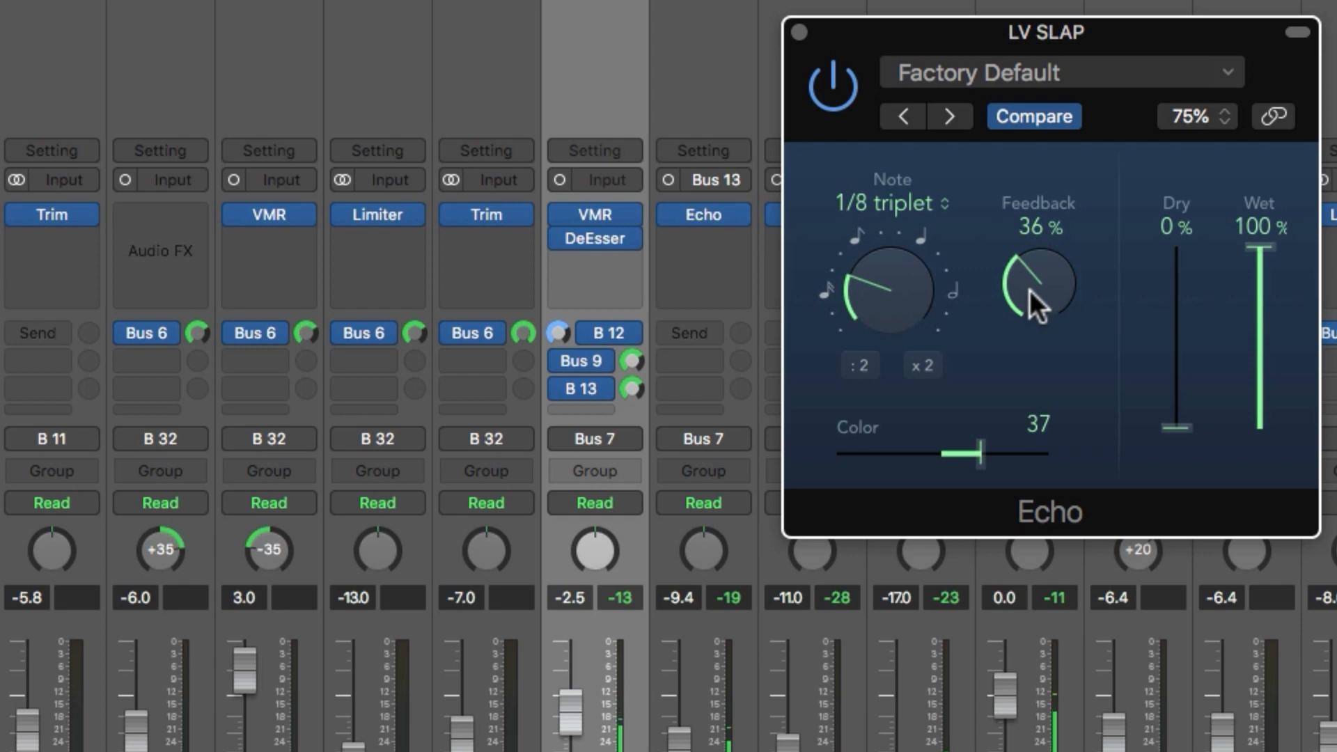
mouse_move(1029, 290)
left_mouse_down()
mouse_move(1032, 276)
mouse_move(1021, 300)
left_mouse_up()
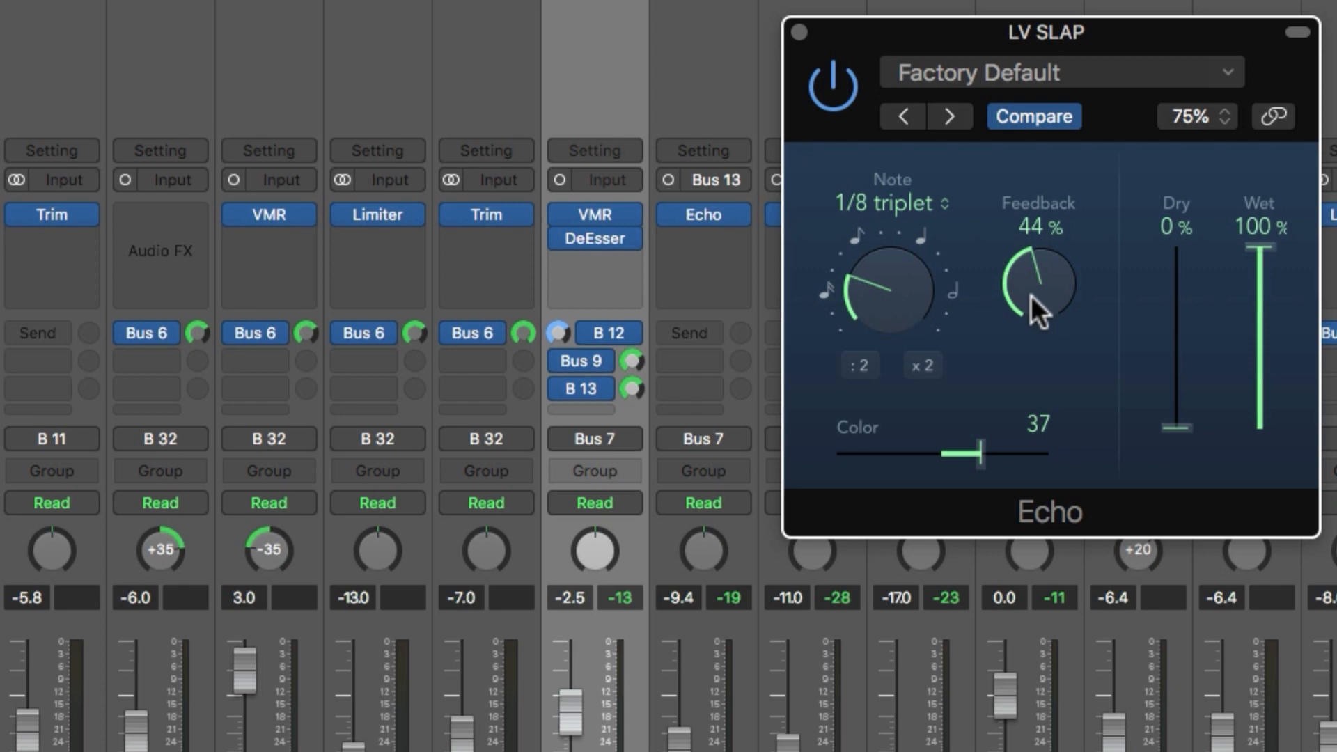
left_click_drag(1035, 258, 1048, 497)
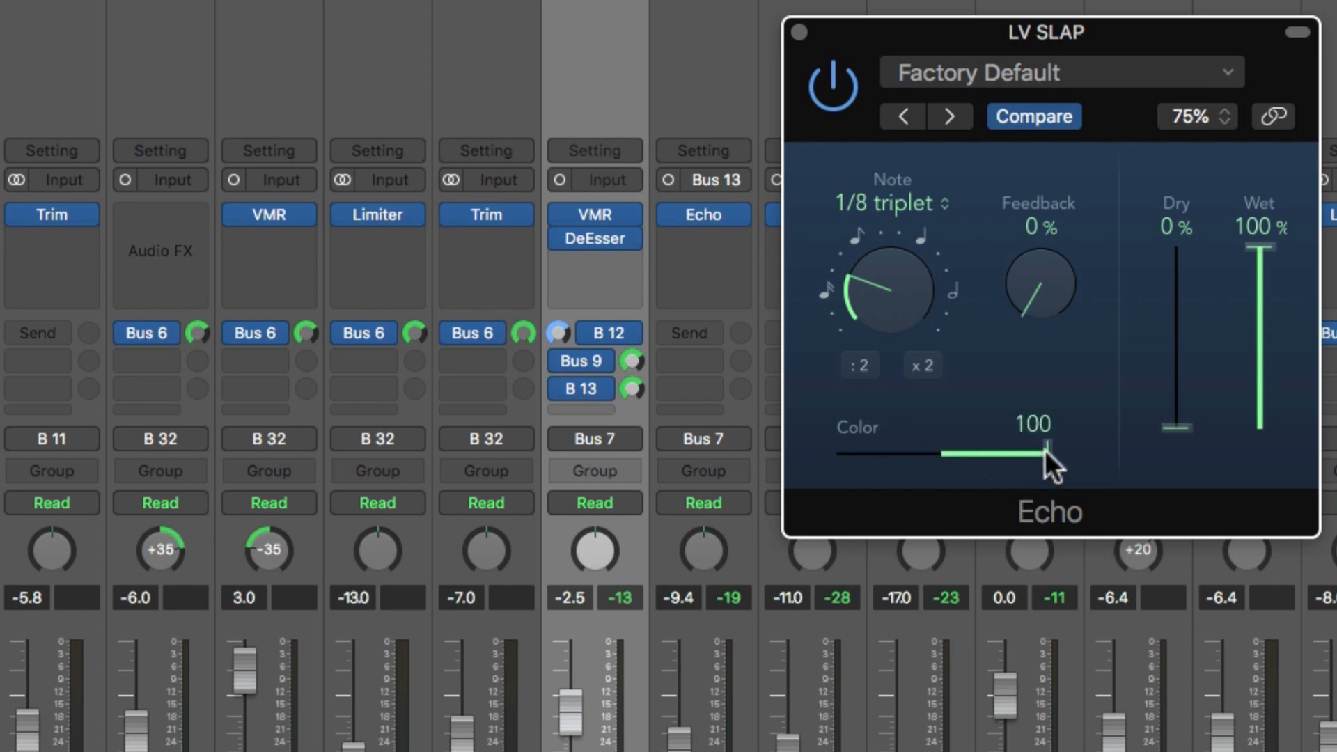
Audition the Echo's color from 100 down to about -57 with the lead vocal soloed.
left_click_drag(1044, 451, 944, 452)
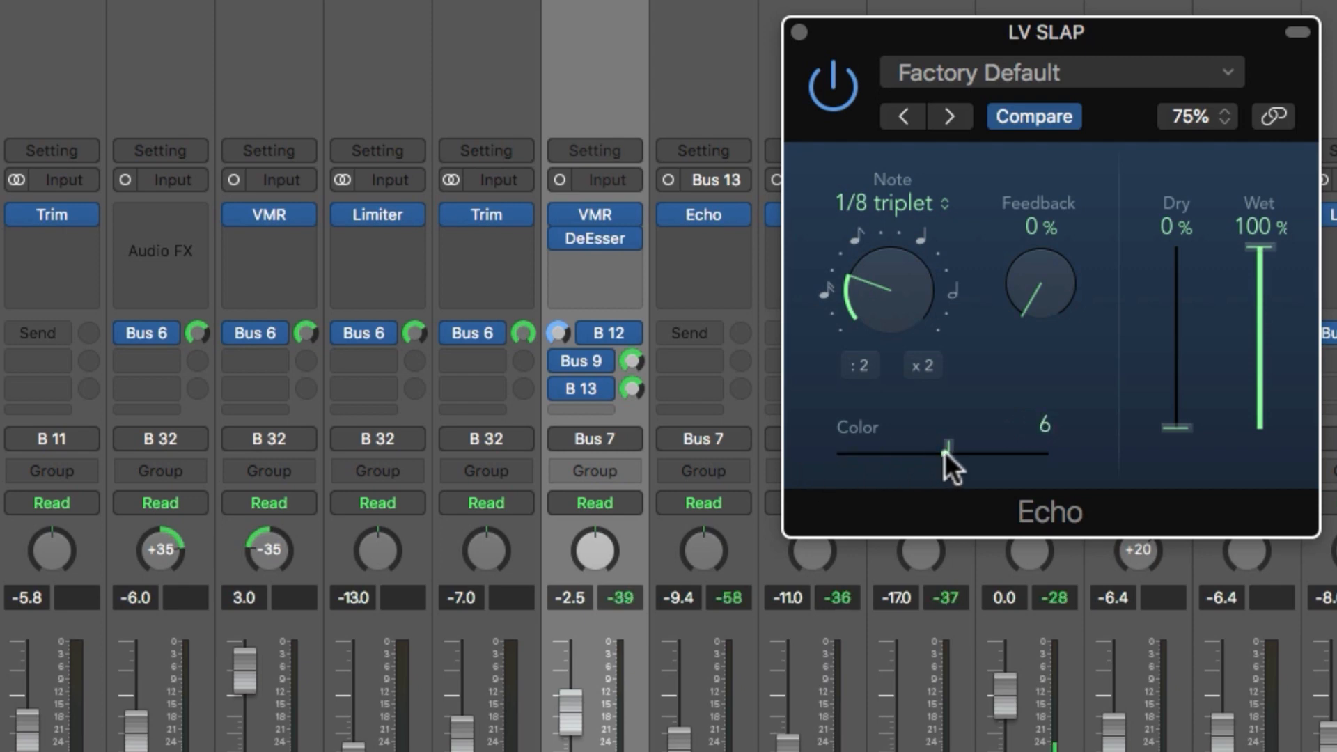
left_click_drag(944, 451, 879, 459)
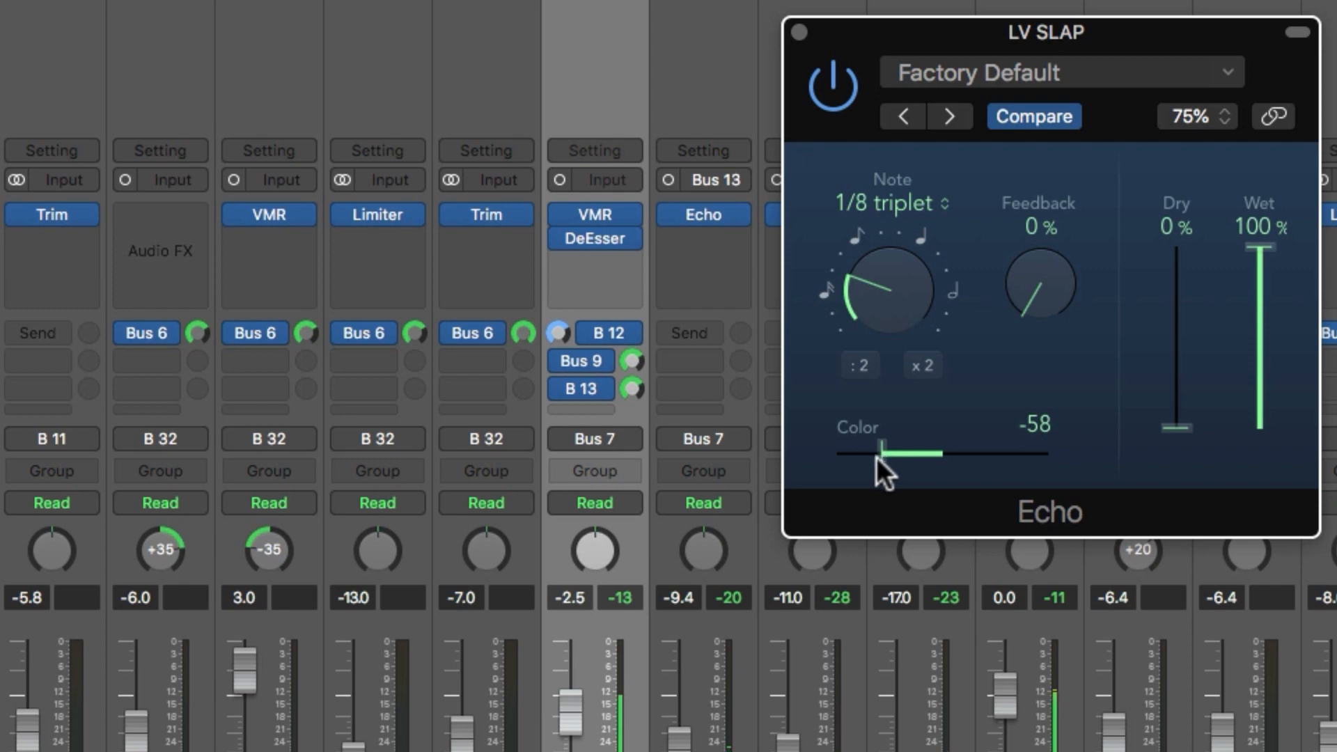
left_click_drag(874, 458, 880, 457)
Solo the LV SLAP channel, audition the Echo's color at 58 and 44, and return to the full mix.
left_click(703, 214)
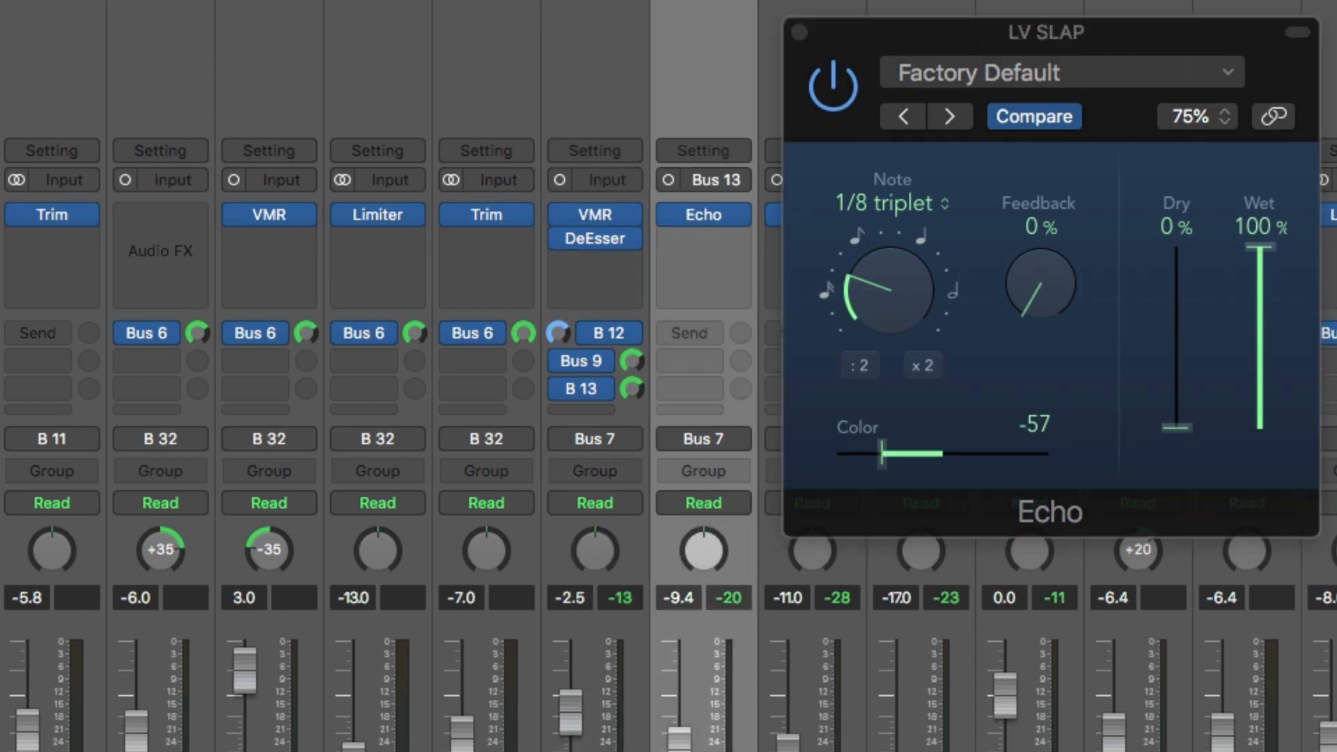
left_click_drag(877, 453, 1000, 453)
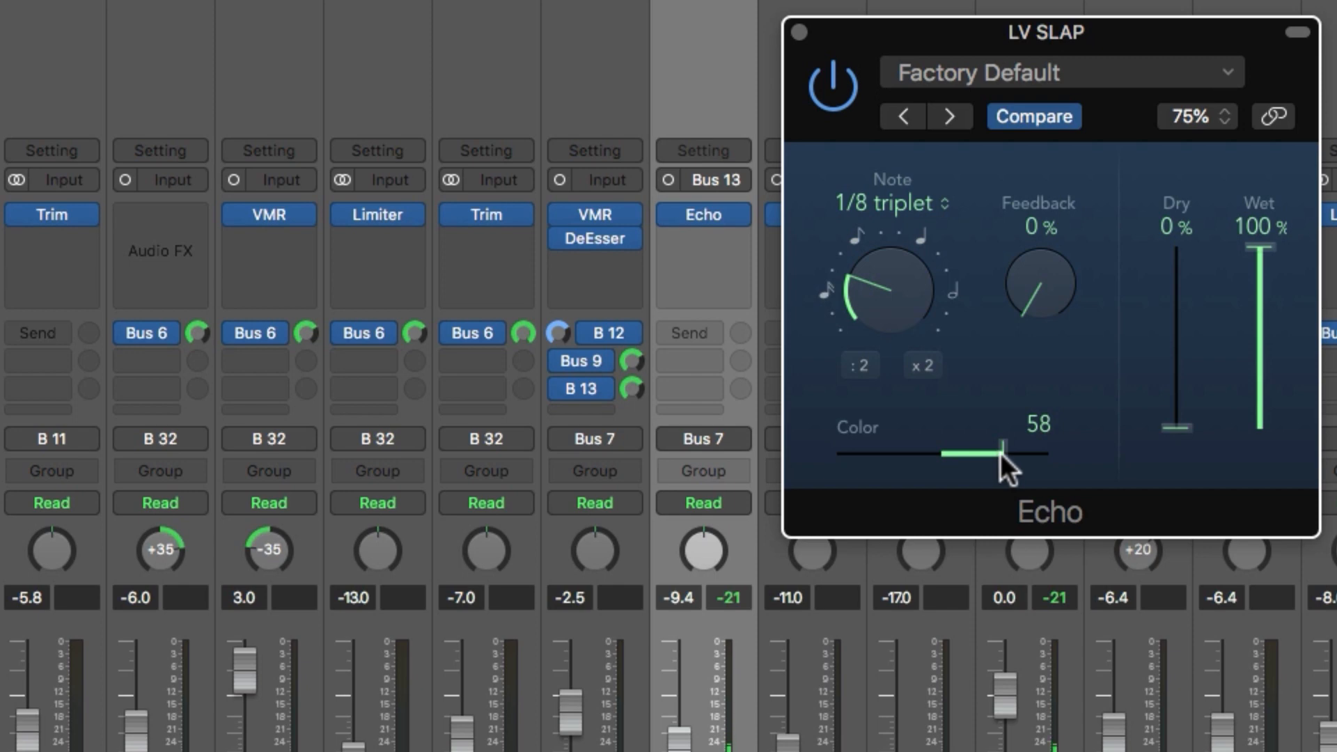
mouse_move(1000, 452)
left_mouse_down()
mouse_move(876, 459)
mouse_move(1026, 461)
mouse_move(985, 458)
left_mouse_up()
left_click(594, 724)
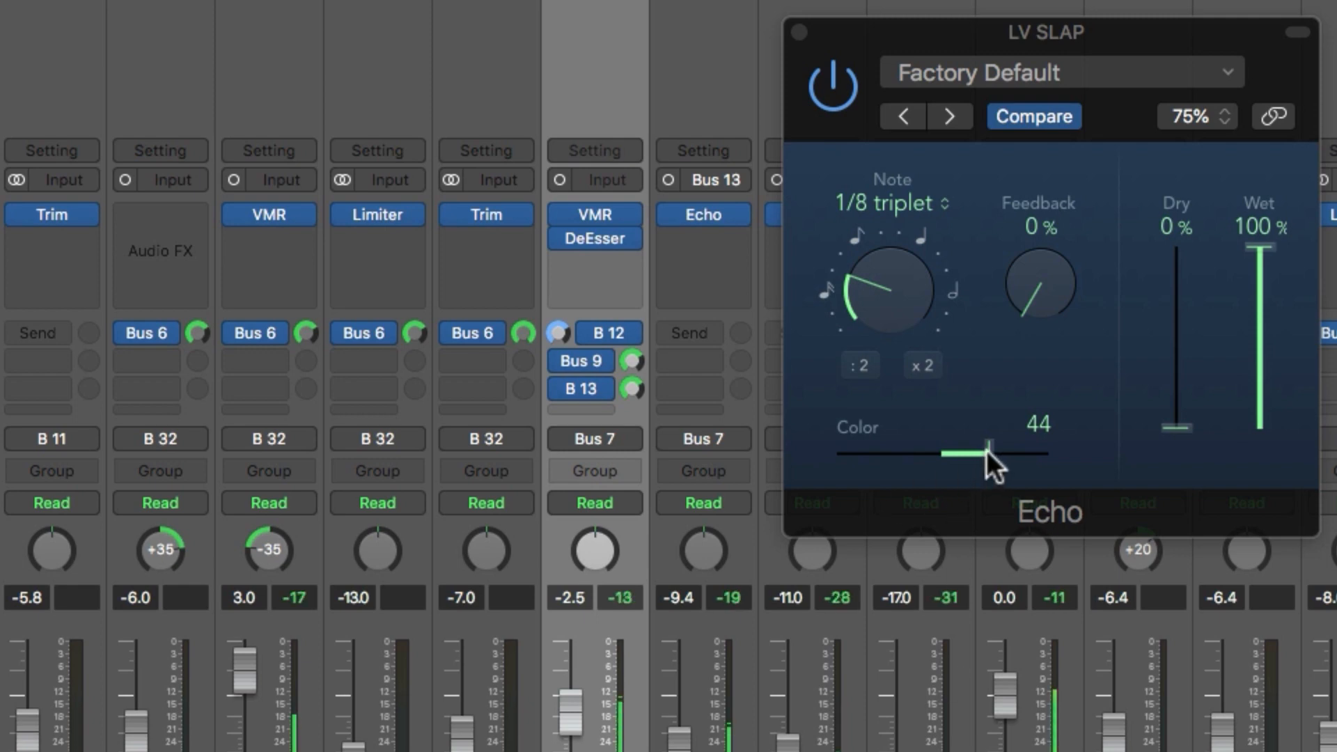
Compare darker and brighter Echo color settings in the full mix, alternating between about -31, 43, -41 and 37.
left_click_drag(986, 449, 907, 450)
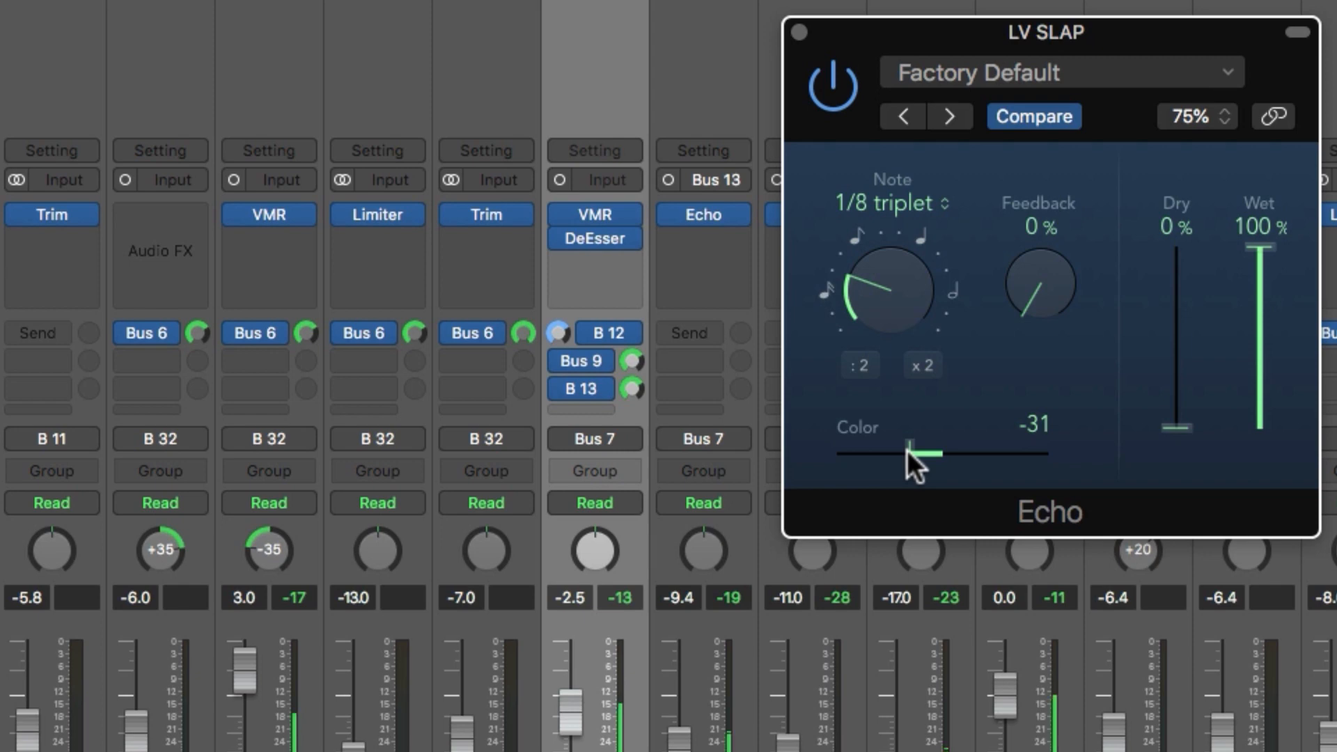
left_click_drag(907, 450, 984, 447)
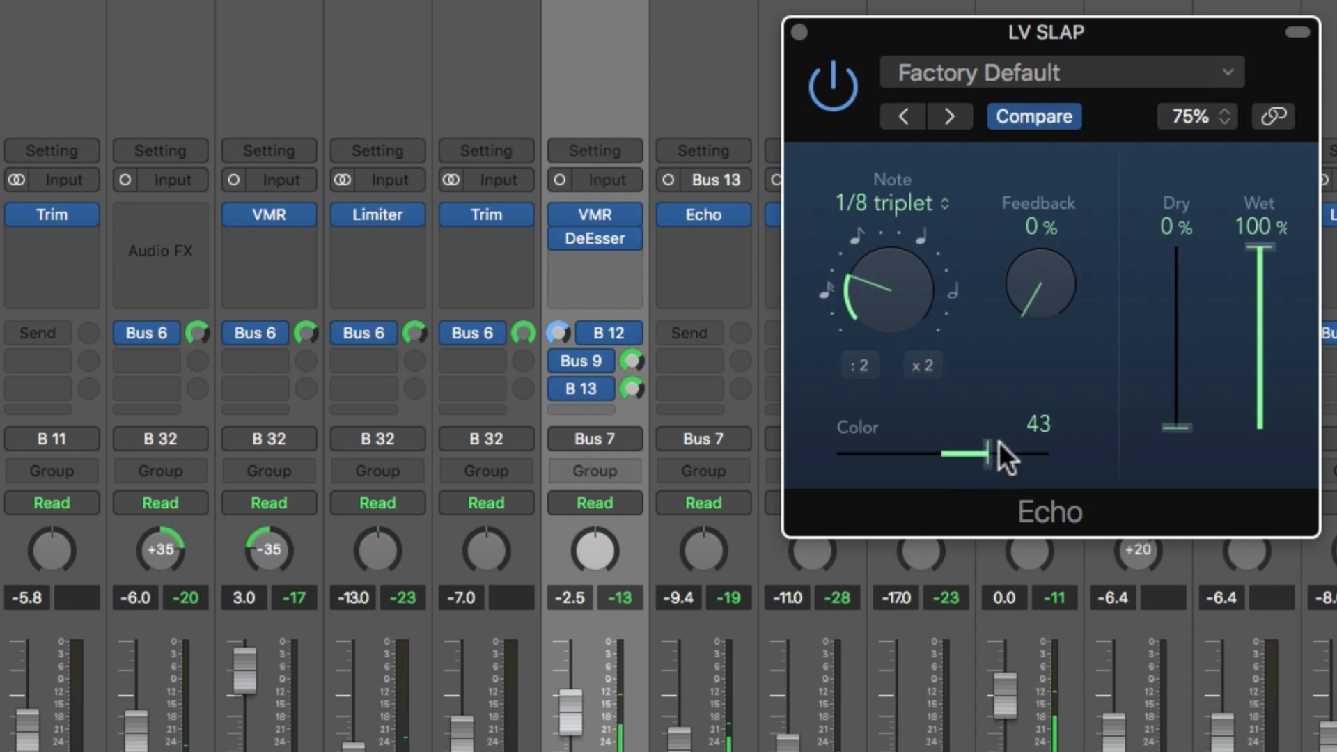
left_click_drag(989, 449, 987, 451)
left_click_drag(987, 451, 897, 454)
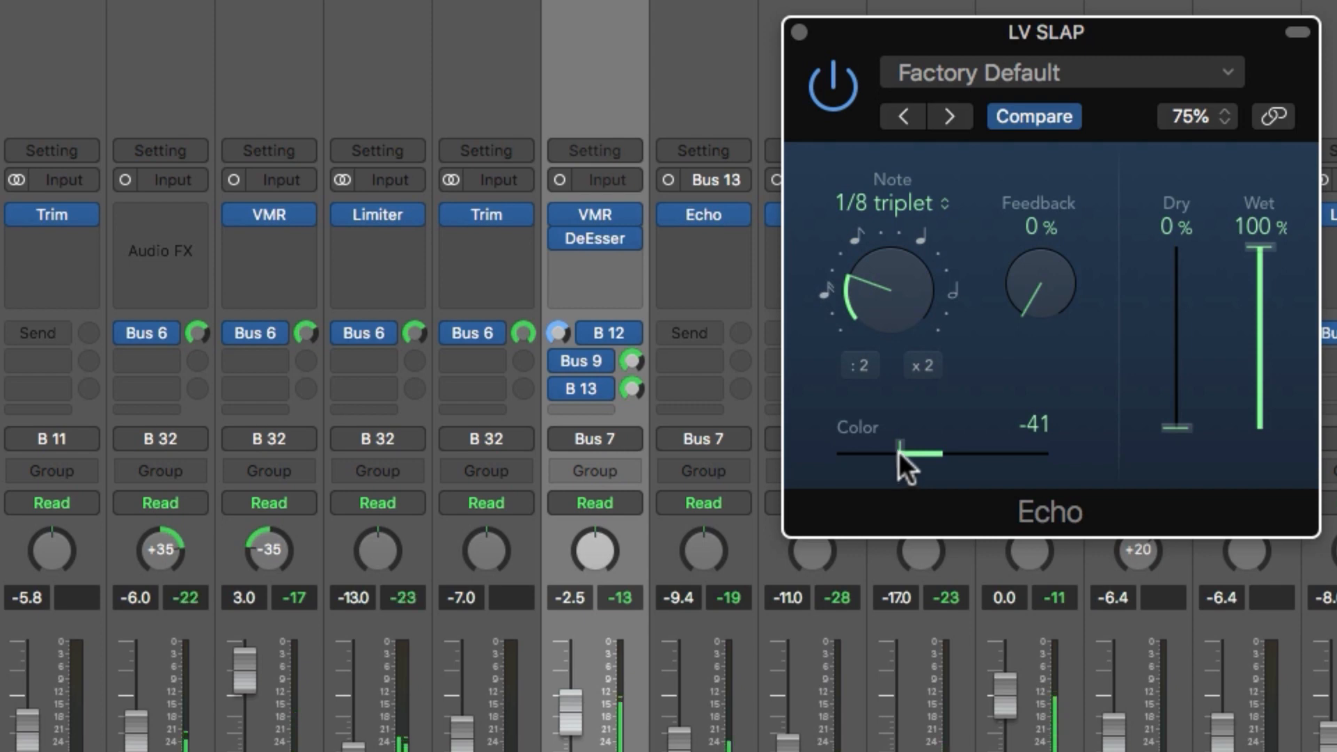
left_click_drag(898, 451, 985, 449)
left_click_drag(985, 449, 980, 448)
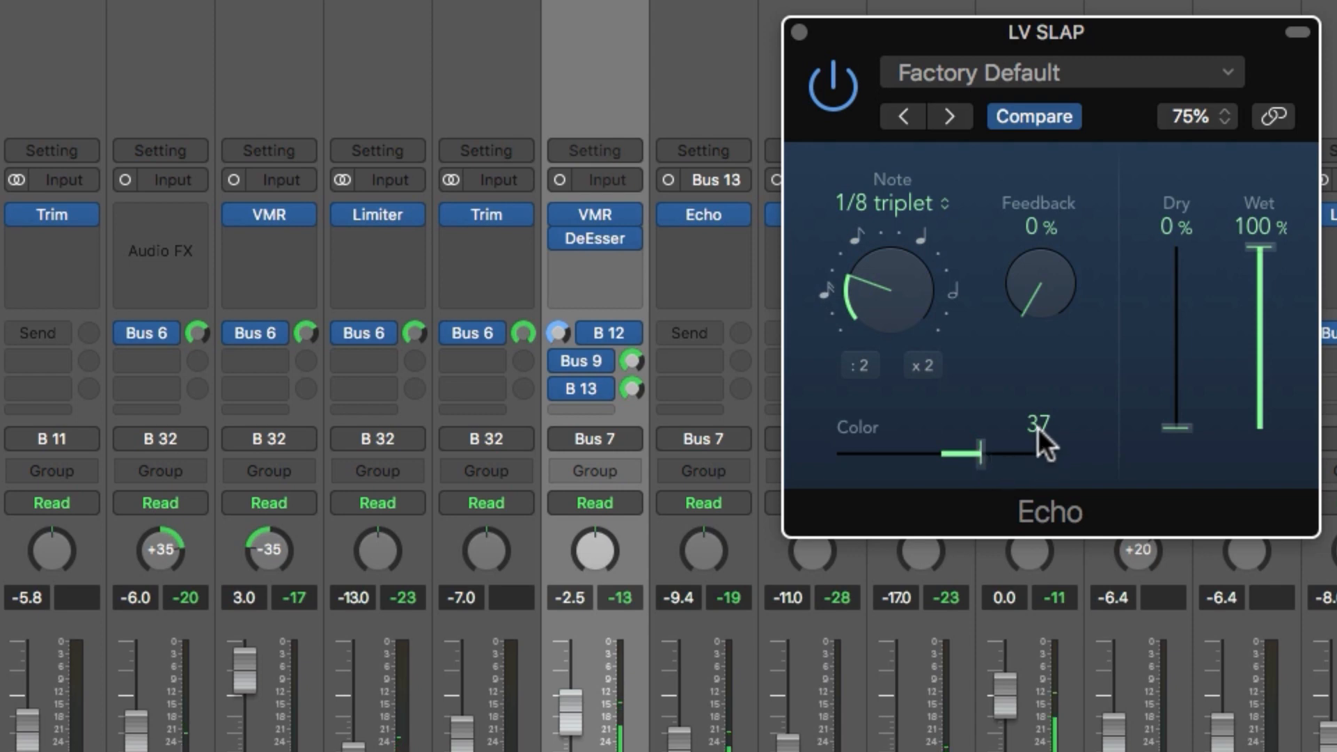
Set the Echo's color to about -18 and close the plug-in window.
left_click_drag(980, 456, 919, 453)
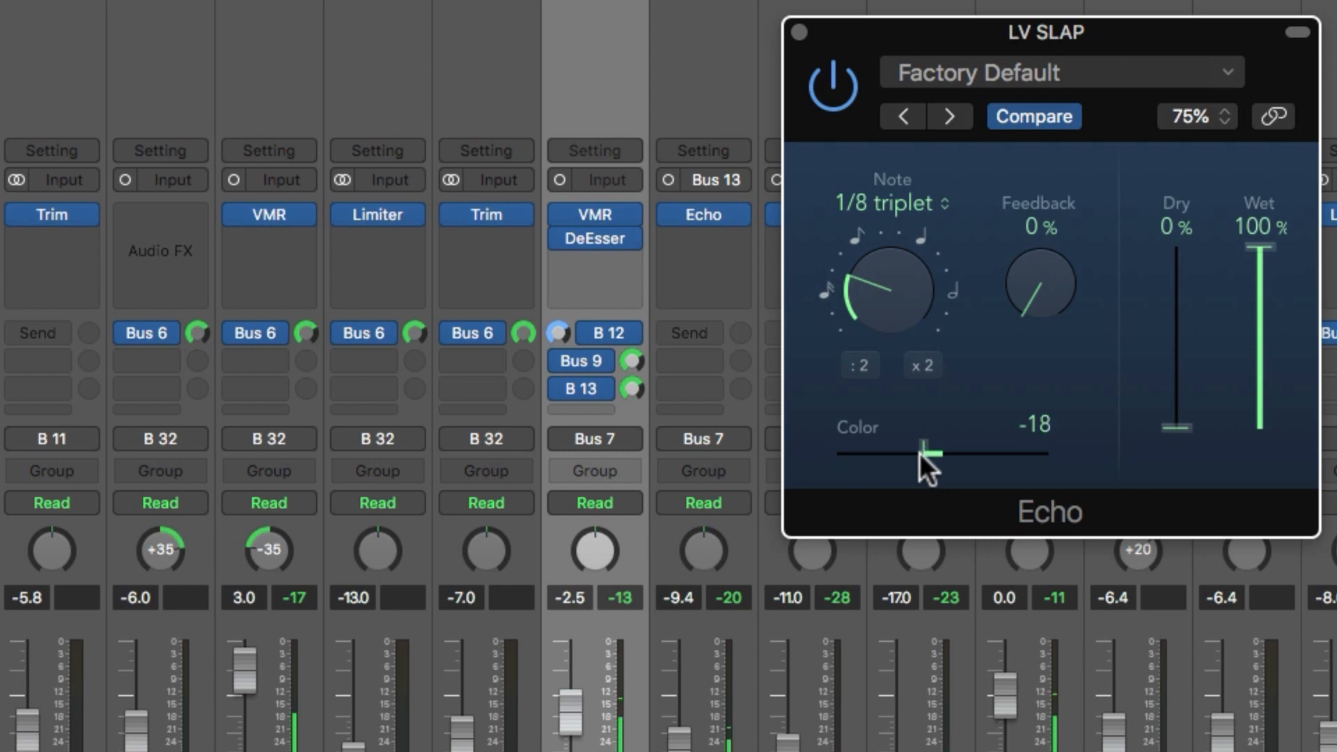
left_click_drag(921, 452, 918, 451)
left_click(799, 31)
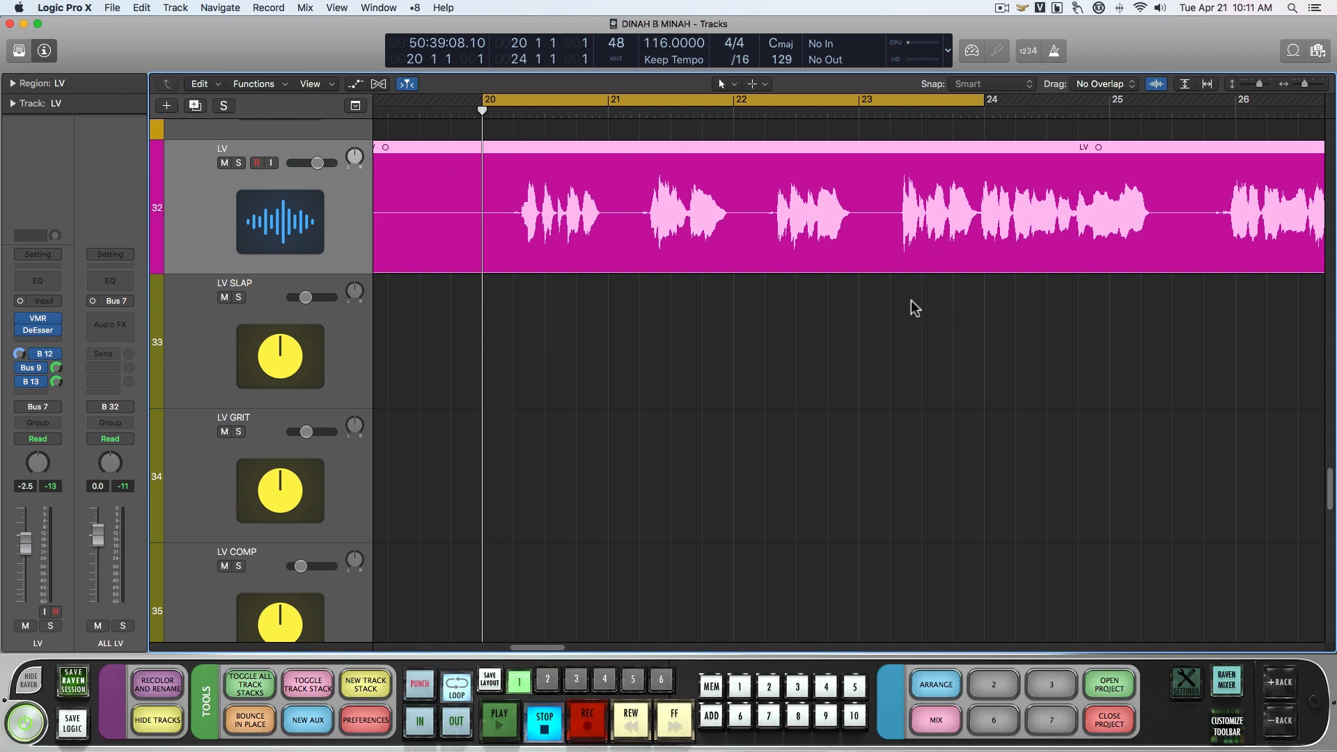
Play the lead vocal from bar 20, stop, and duplicate the LV track.
key("space")
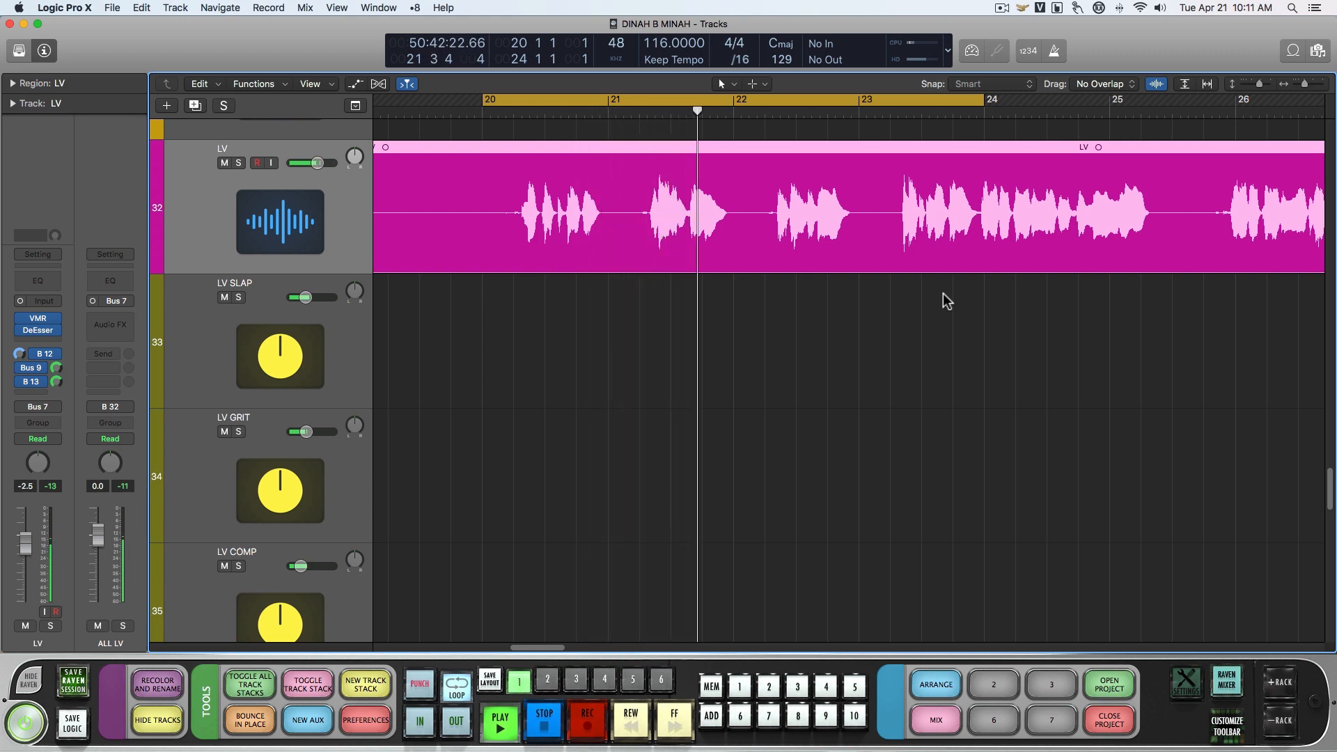
key("space")
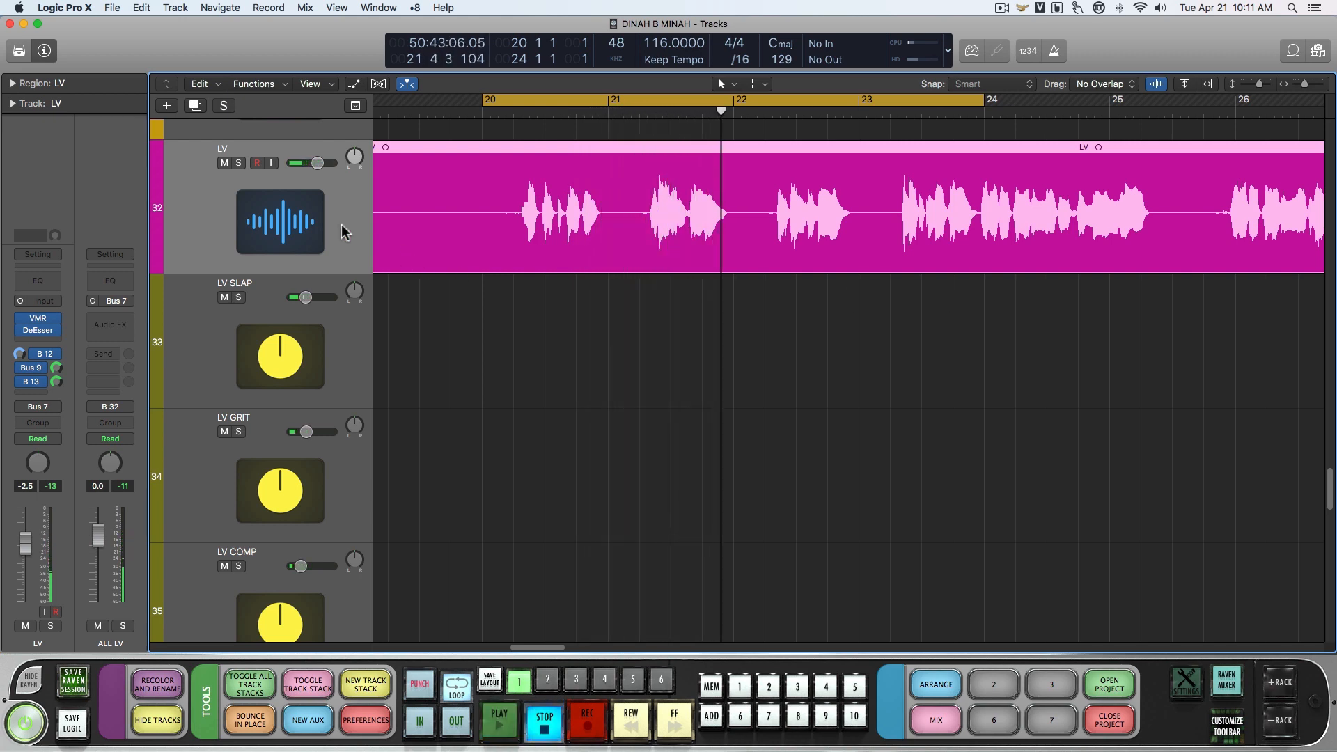
key("super+d")
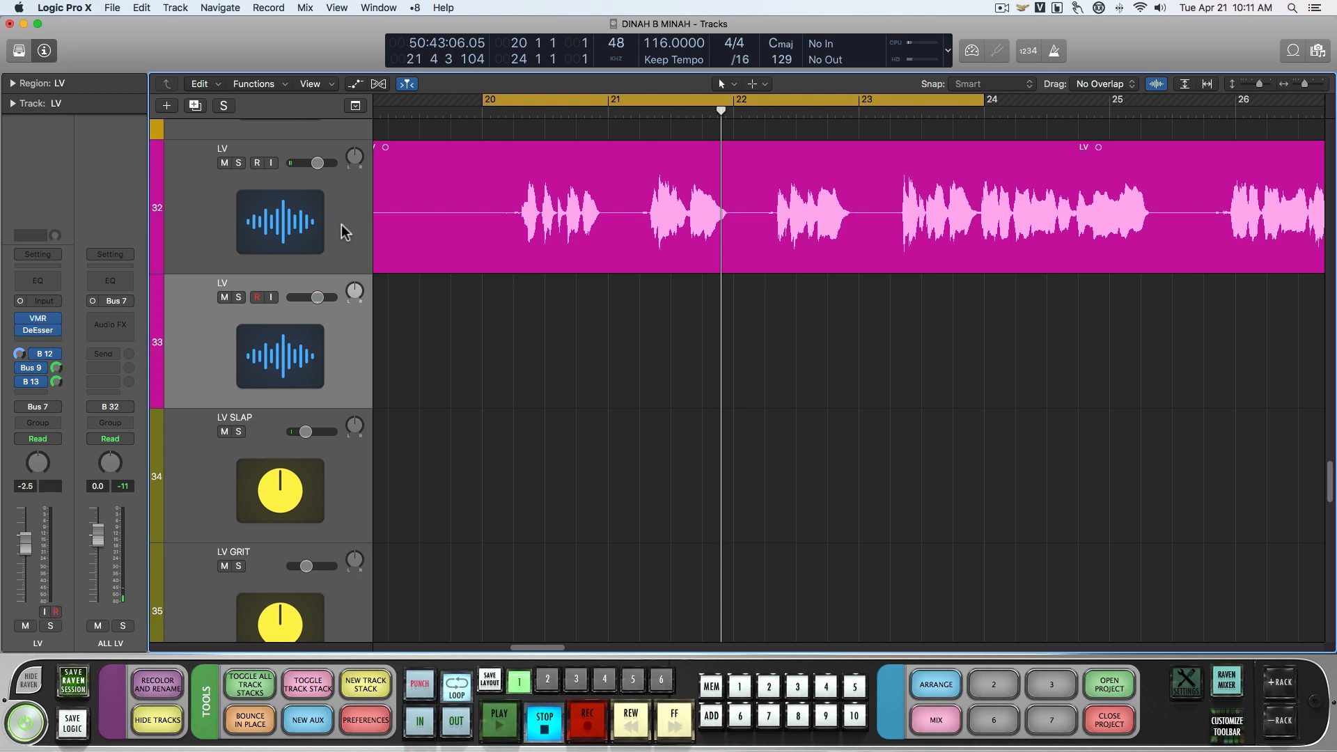
Bypass VMR, DeEsser and the B 12, Bus 9 and B 13 sends on the duplicated track, and rename it LV THROW.
left_click(21, 319)
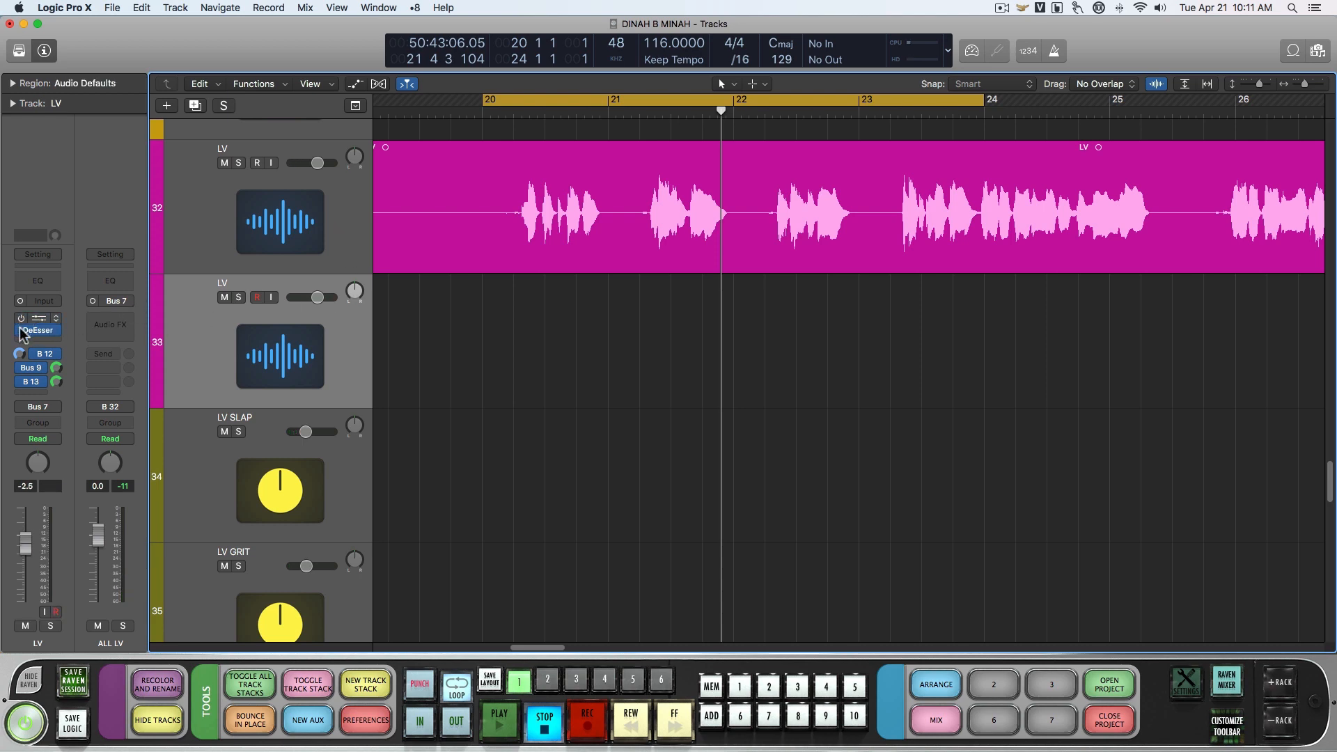
left_click(20, 331)
left_click(36, 355)
left_click(21, 368)
left_click(20, 382)
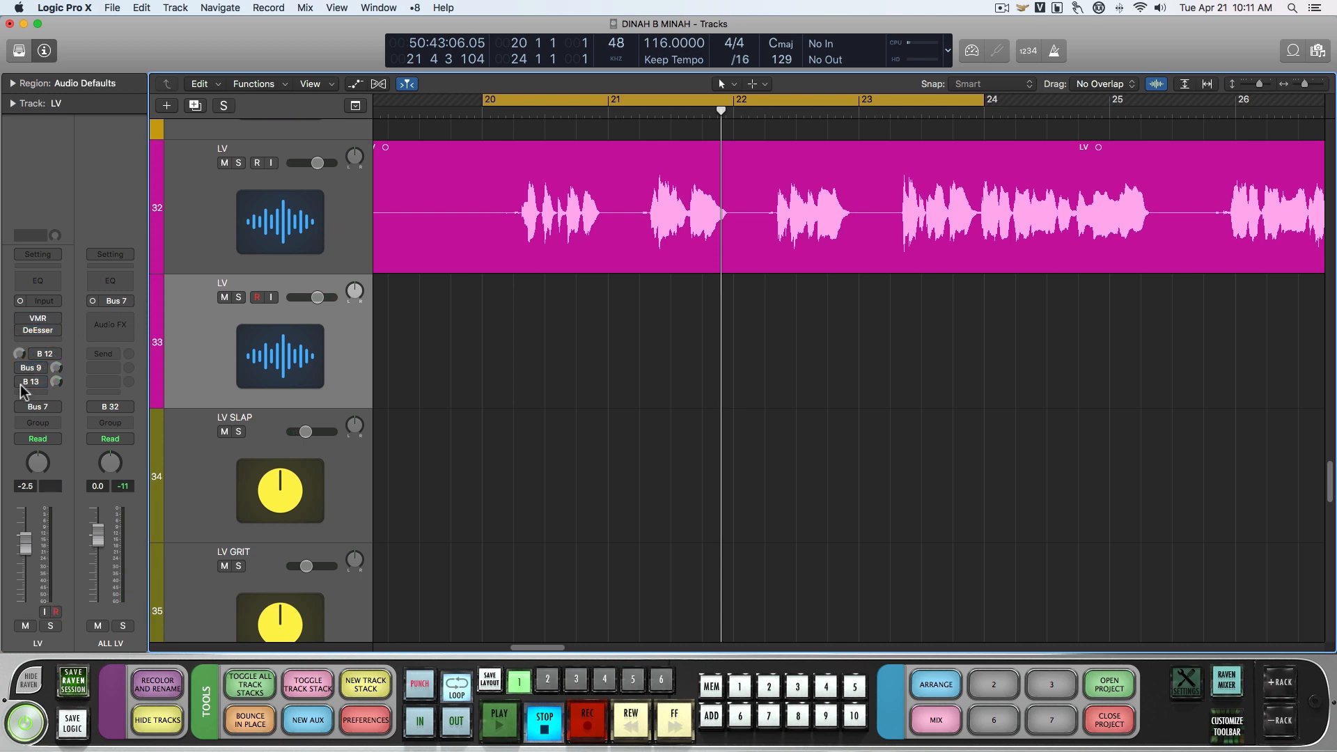
double_click(229, 281)
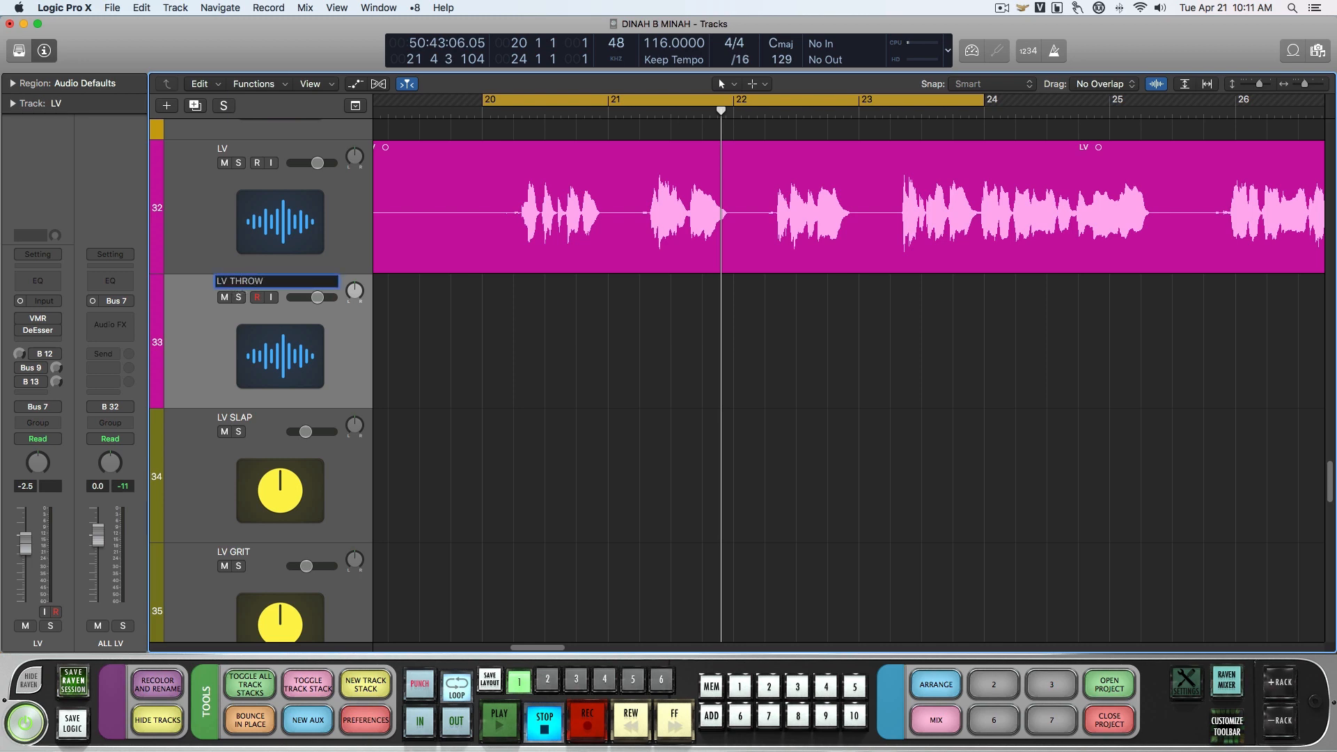
key("Return")
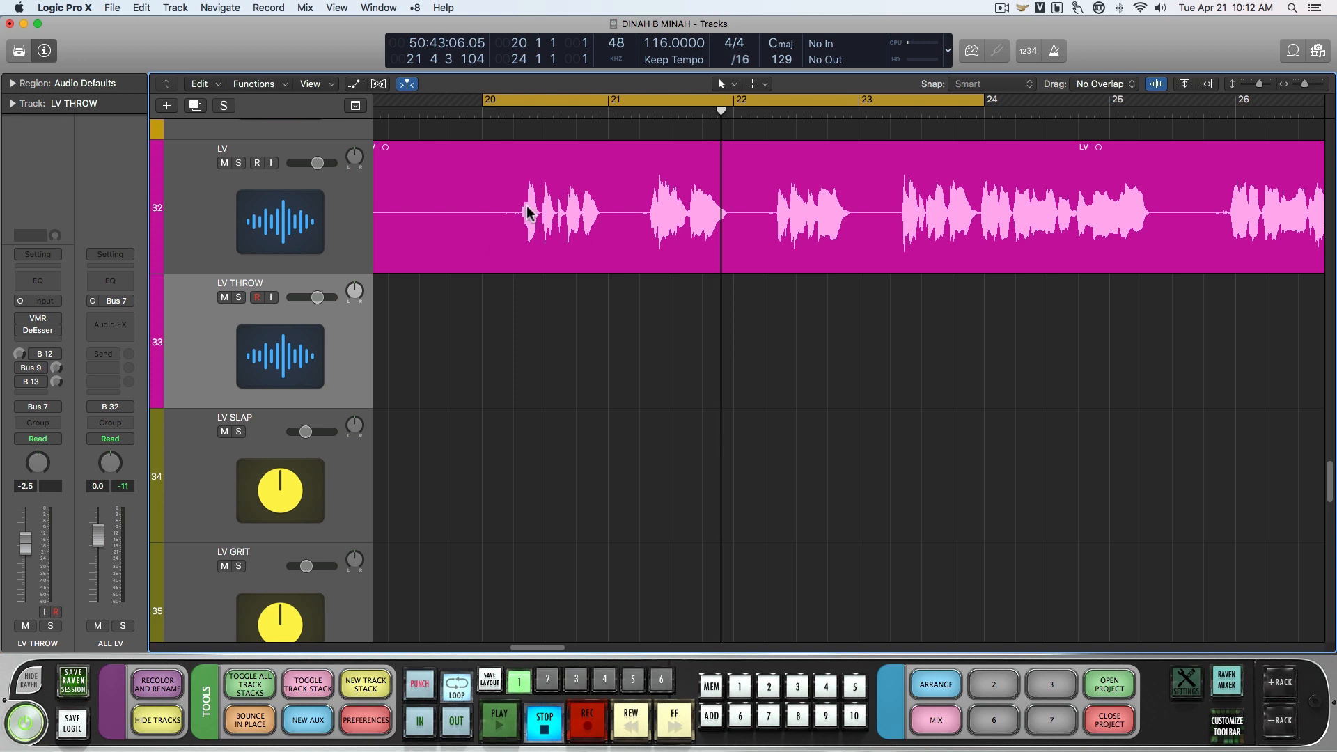
Split the bar 20 phrase from the LV region and place a copy on LV THROW, half a bar late.
left_click_drag(484, 207, 605, 215)
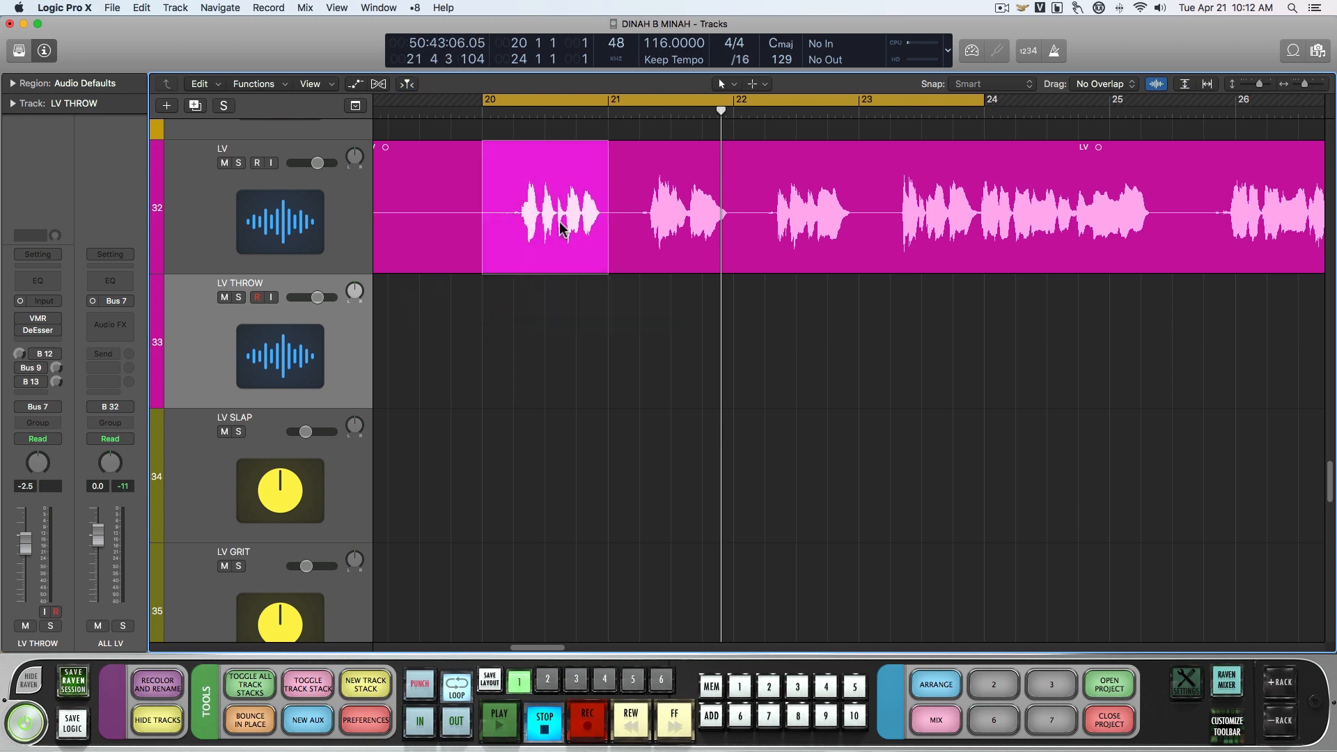
left_click(559, 223)
left_click(585, 367)
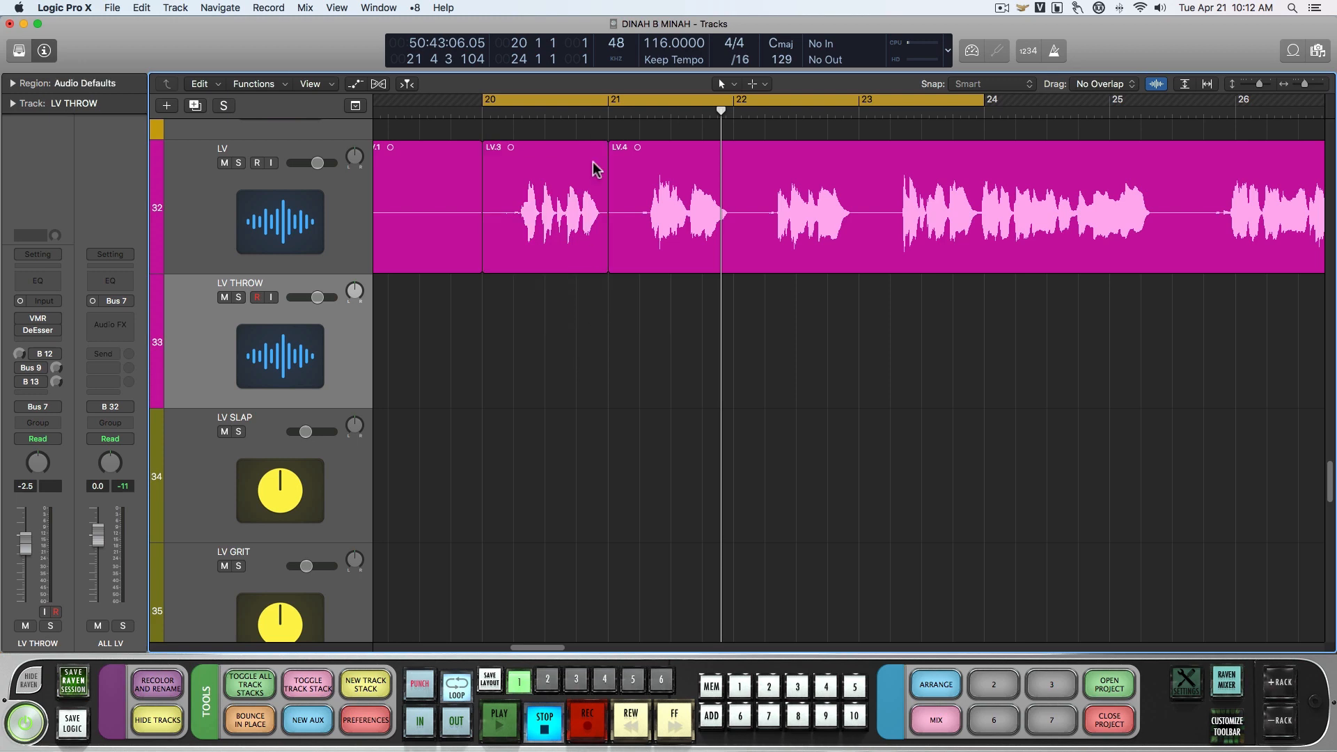
left_click(604, 116)
left_click(487, 114)
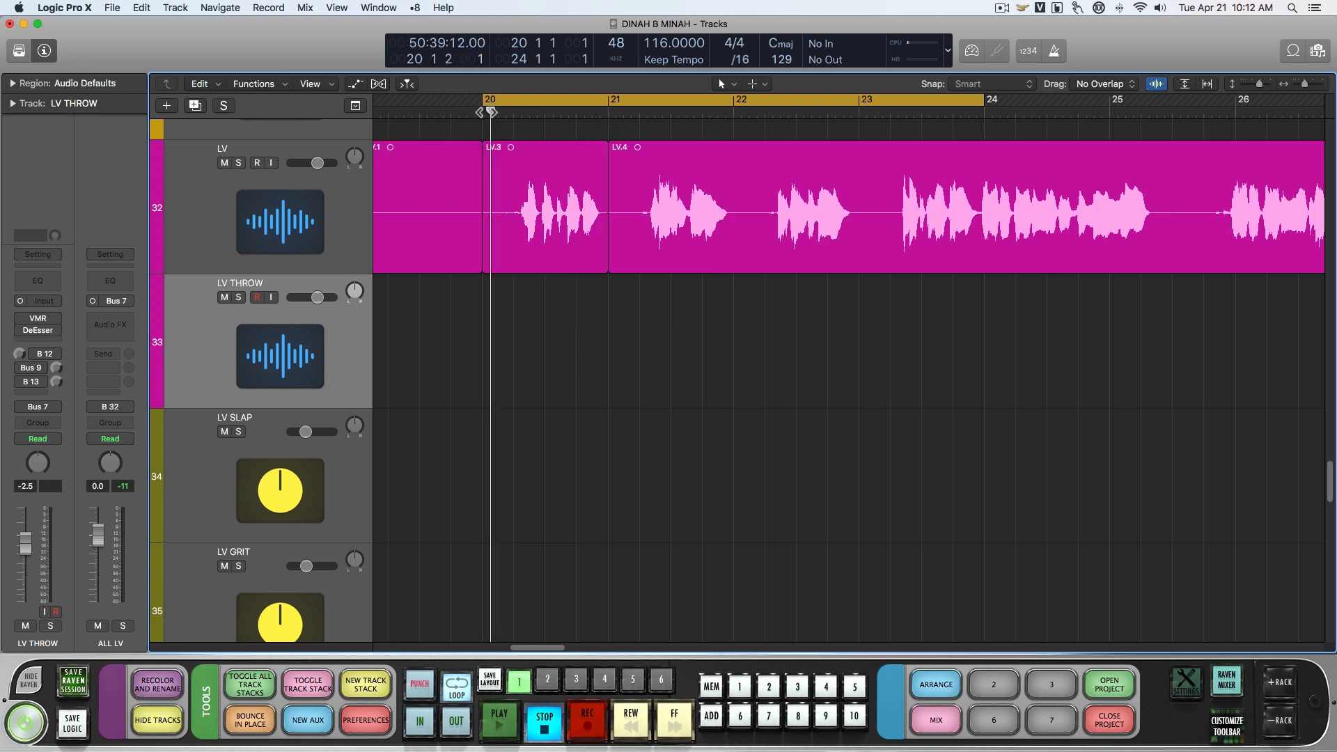
left_click(484, 112)
key("super+v")
left_click_drag(549, 351, 612, 359)
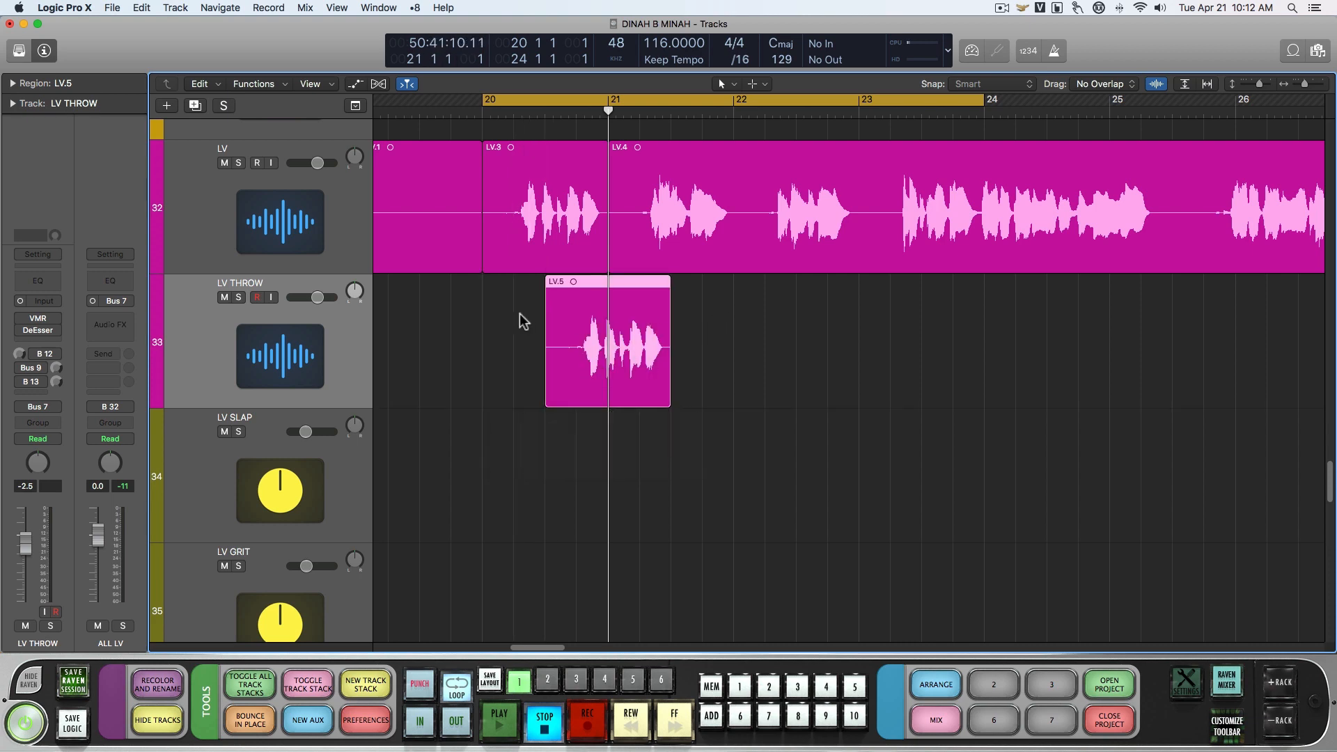
Play the delayed copy on LV THROW against the lead vocal from bar 20.
key("space")
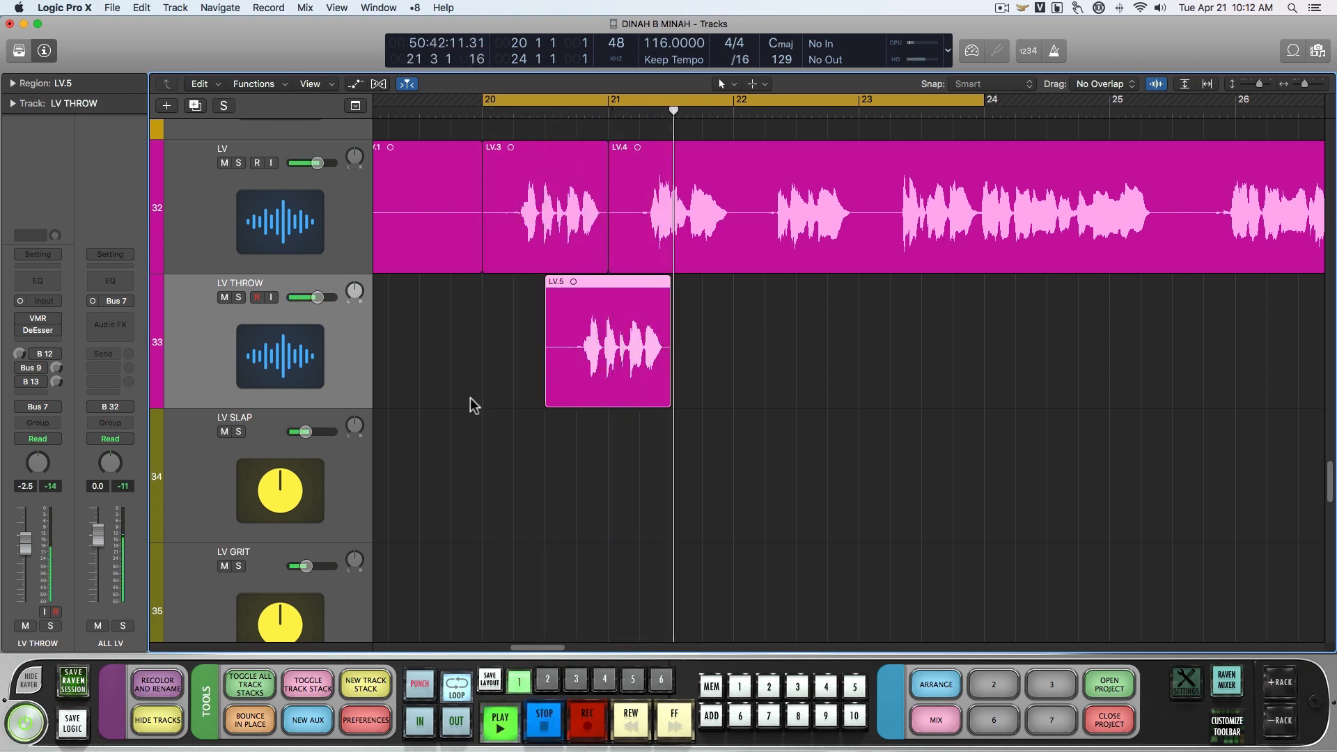
key("space")
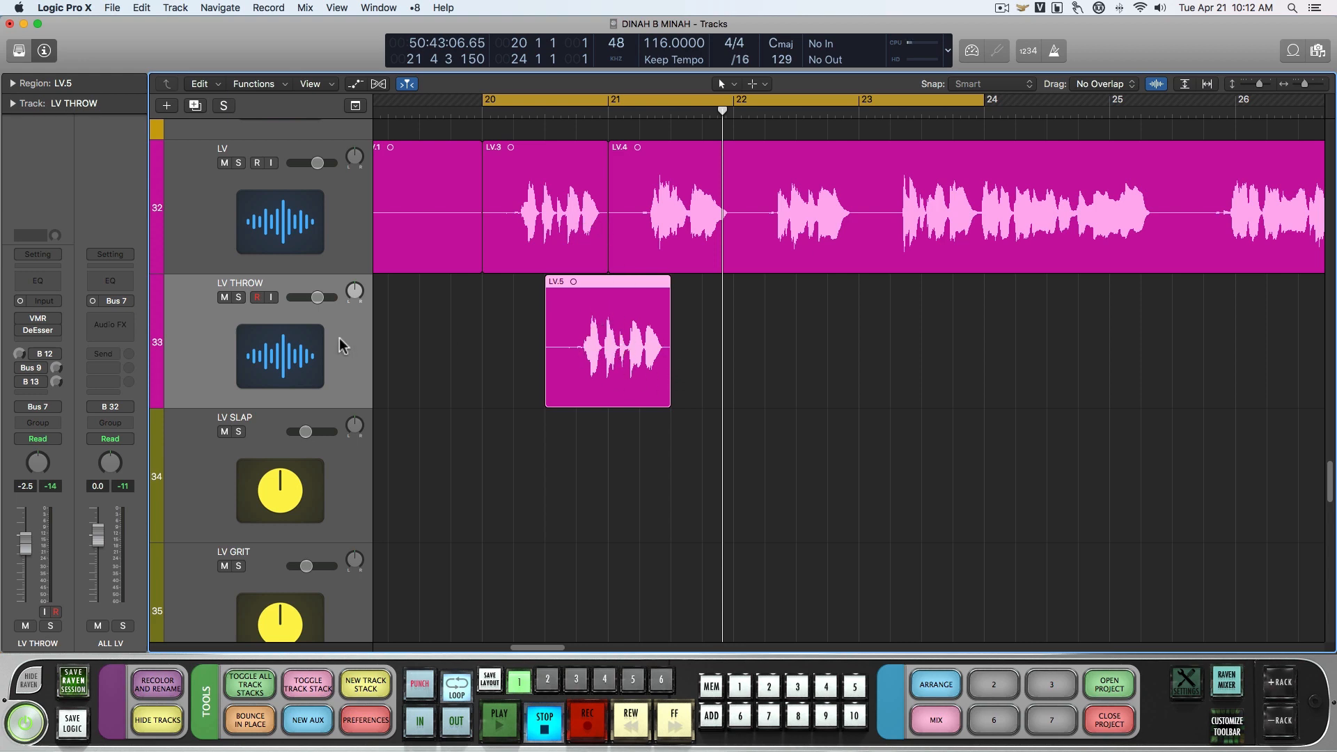
key("space")
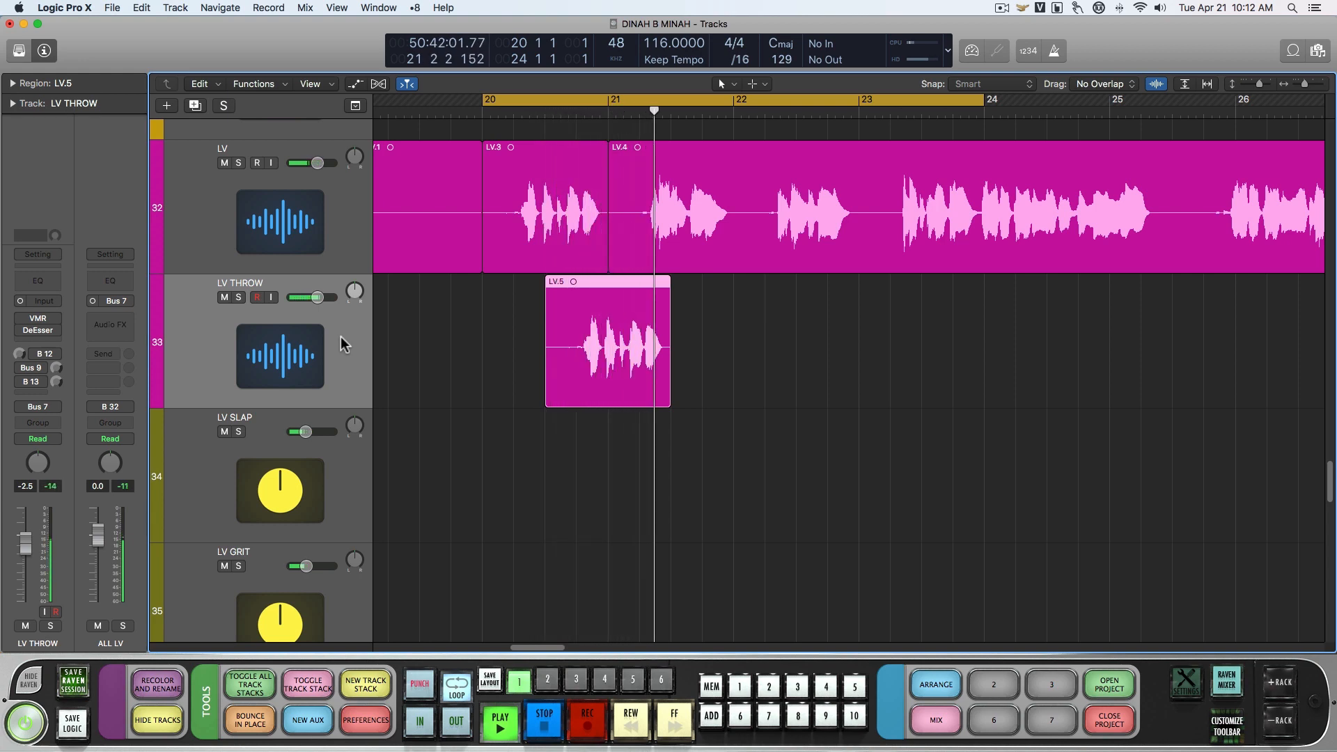
key("space")
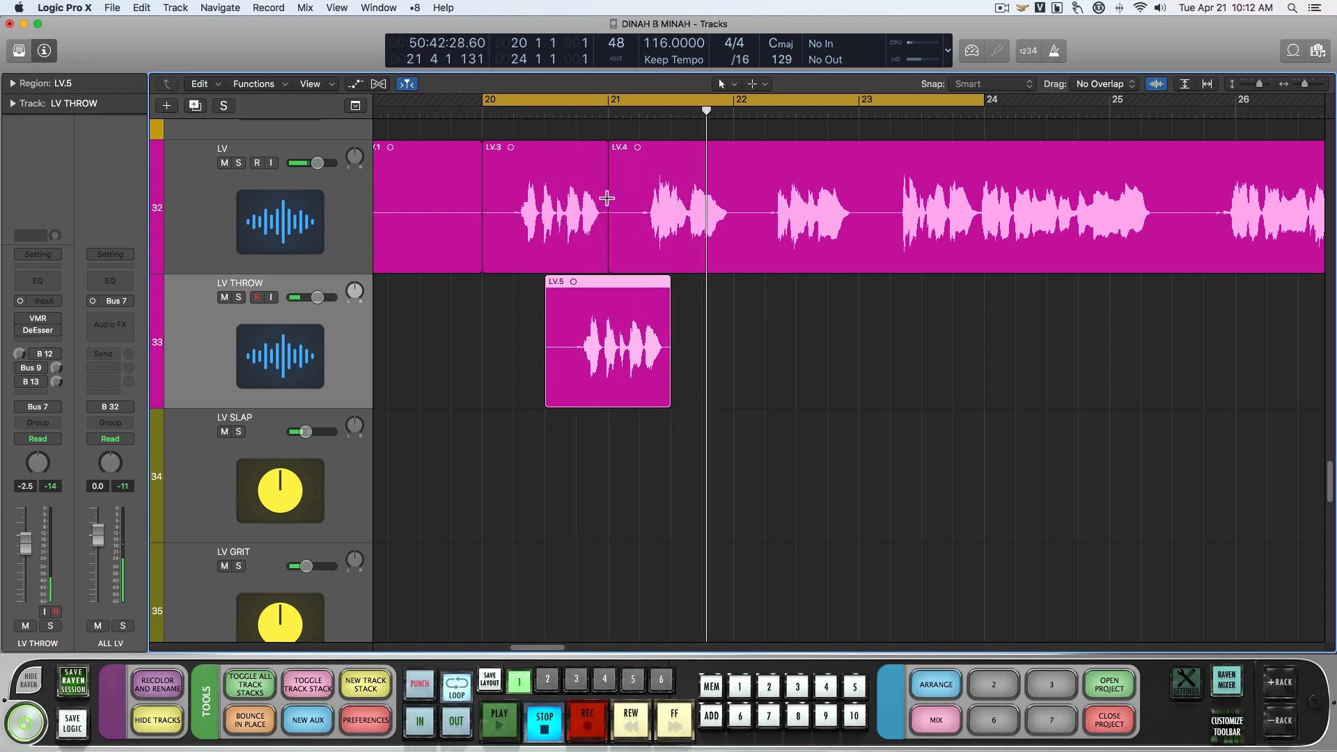
Copy the bar 21 and bar 22 phrases from LV onto LV THROW, each half a bar late.
left_click_drag(608, 200, 731, 354)
left_click(690, 217)
left_click(827, 233)
left_click_drag(734, 227, 889, 355)
Play back the three vocal throws and extend the cycle range to end at bar 25.
key("space")
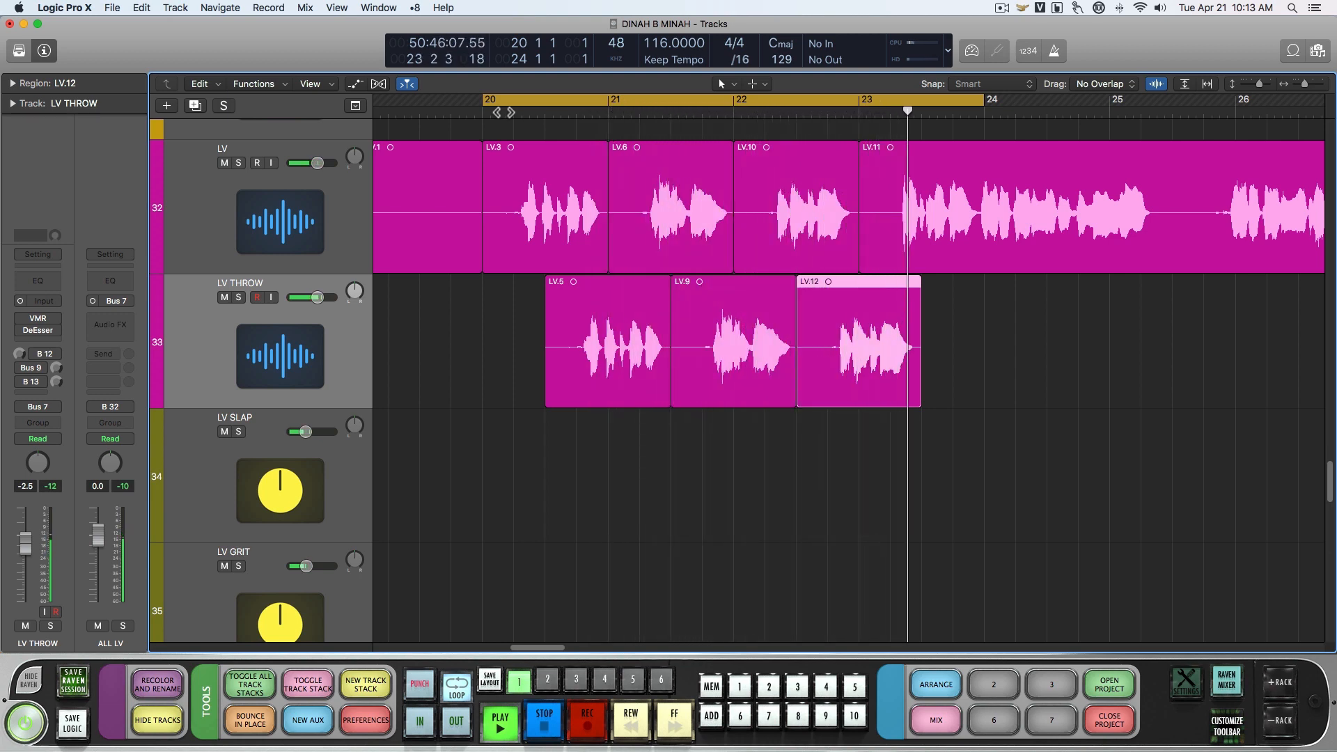
key("space")
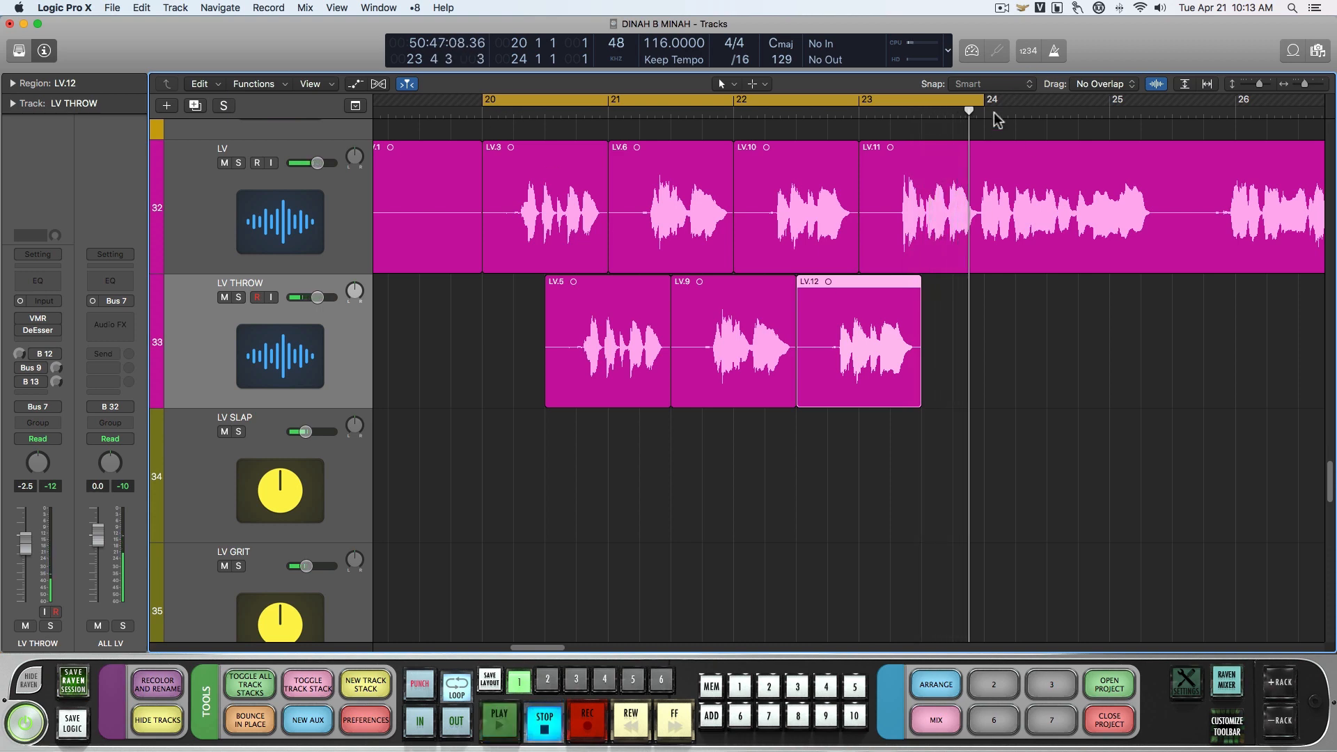
left_click_drag(981, 104, 1109, 105)
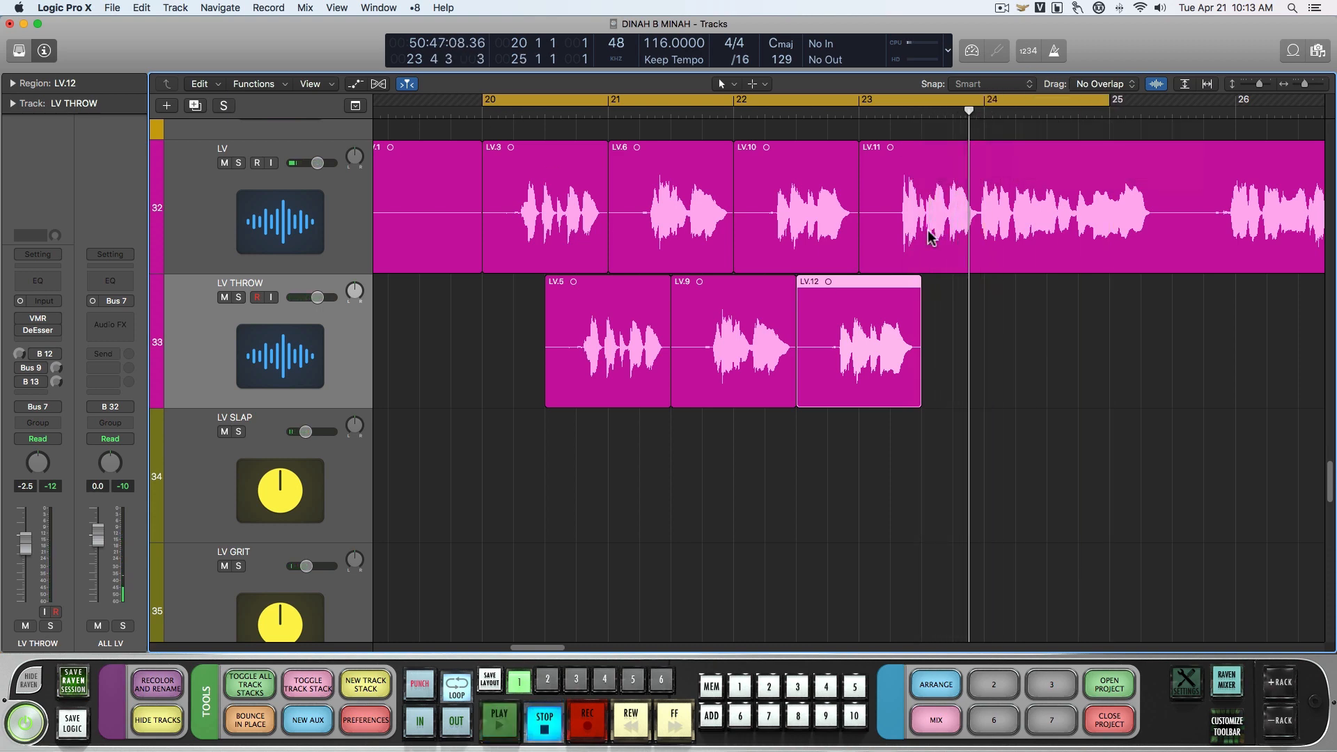
Turn off the cycle range and play the end of the throws into the following lead vocal line.
left_click(858, 112)
left_click(856, 104)
key("space")
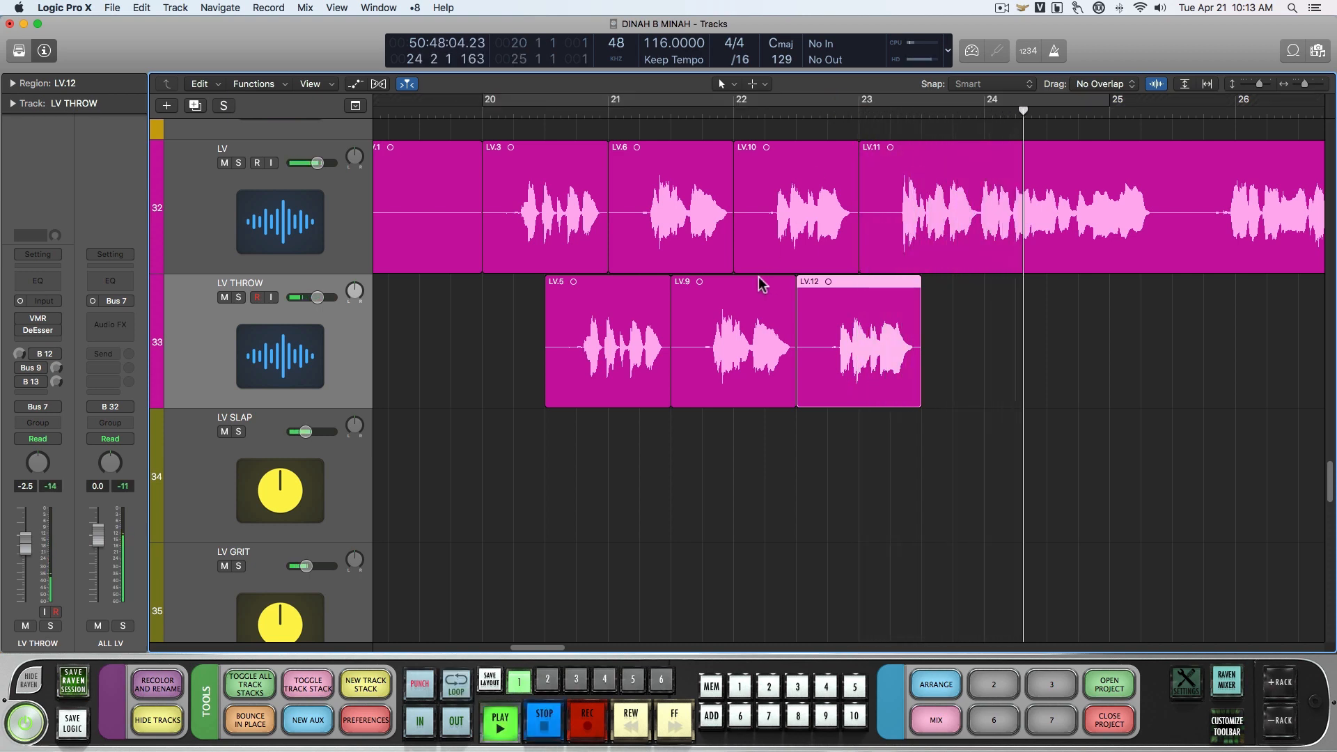
key("space")
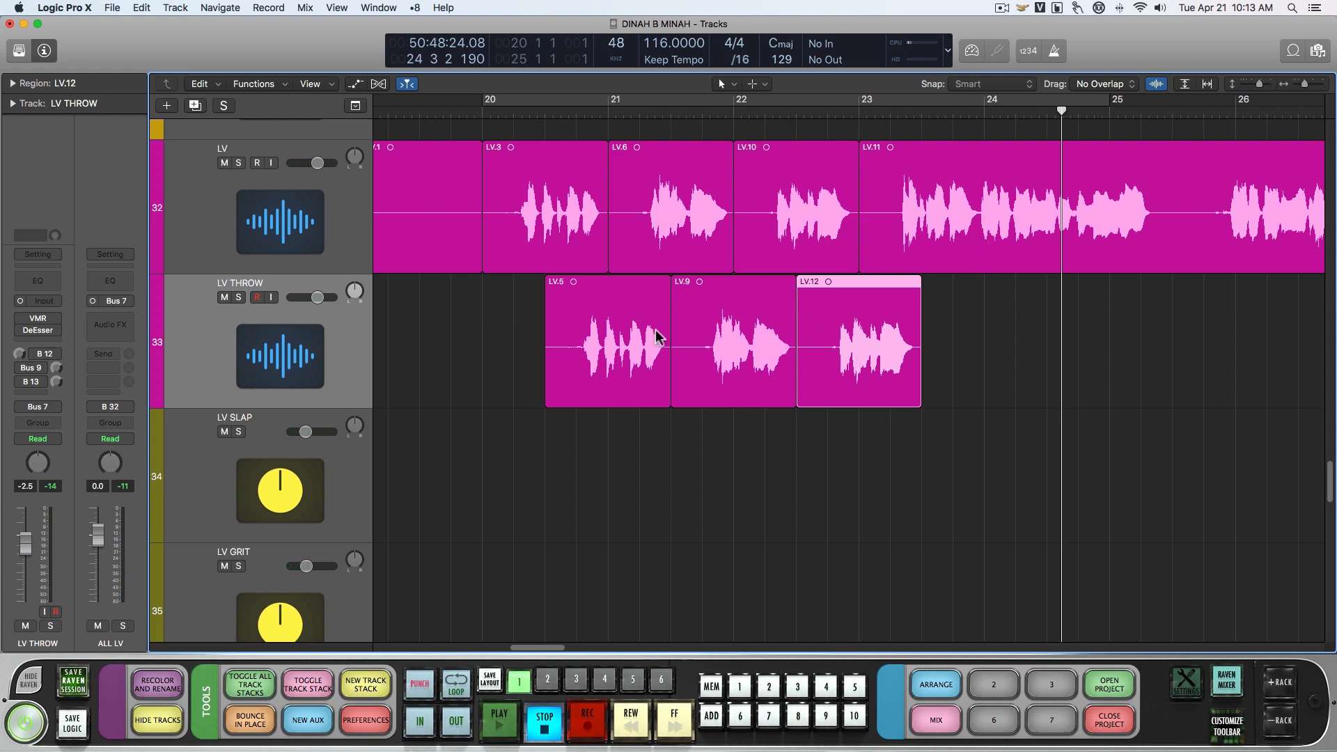
Play the bar 20 lead phrase from beat 2 into its delayed copy on LV THROW.
left_click(565, 219)
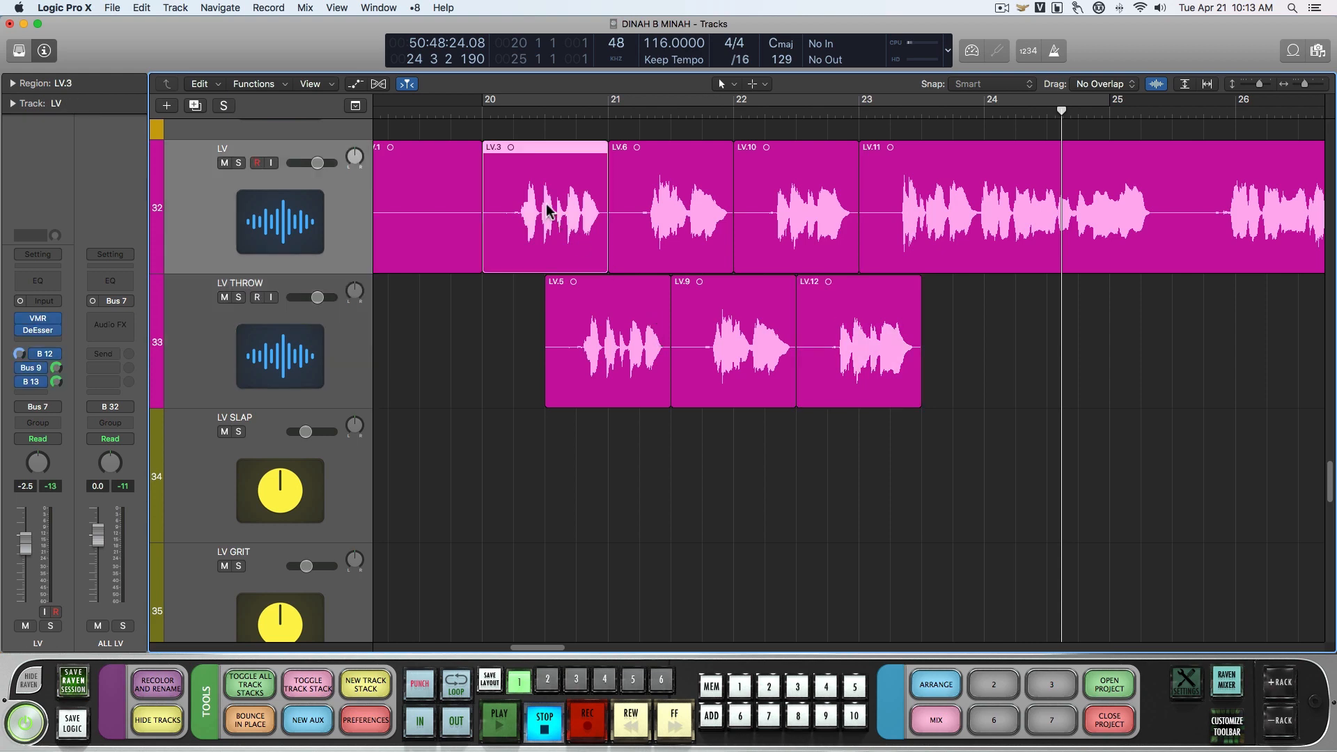
left_click(513, 112)
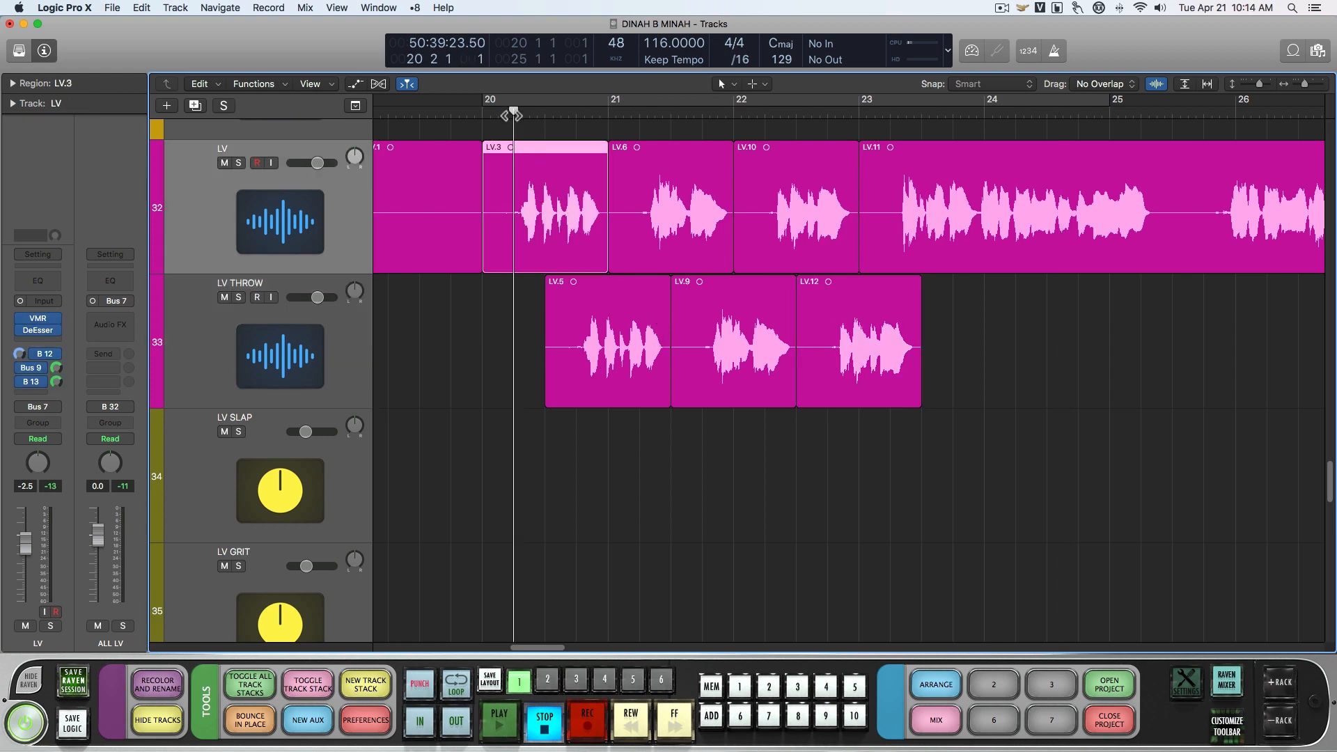
key("space")
left_click(632, 285)
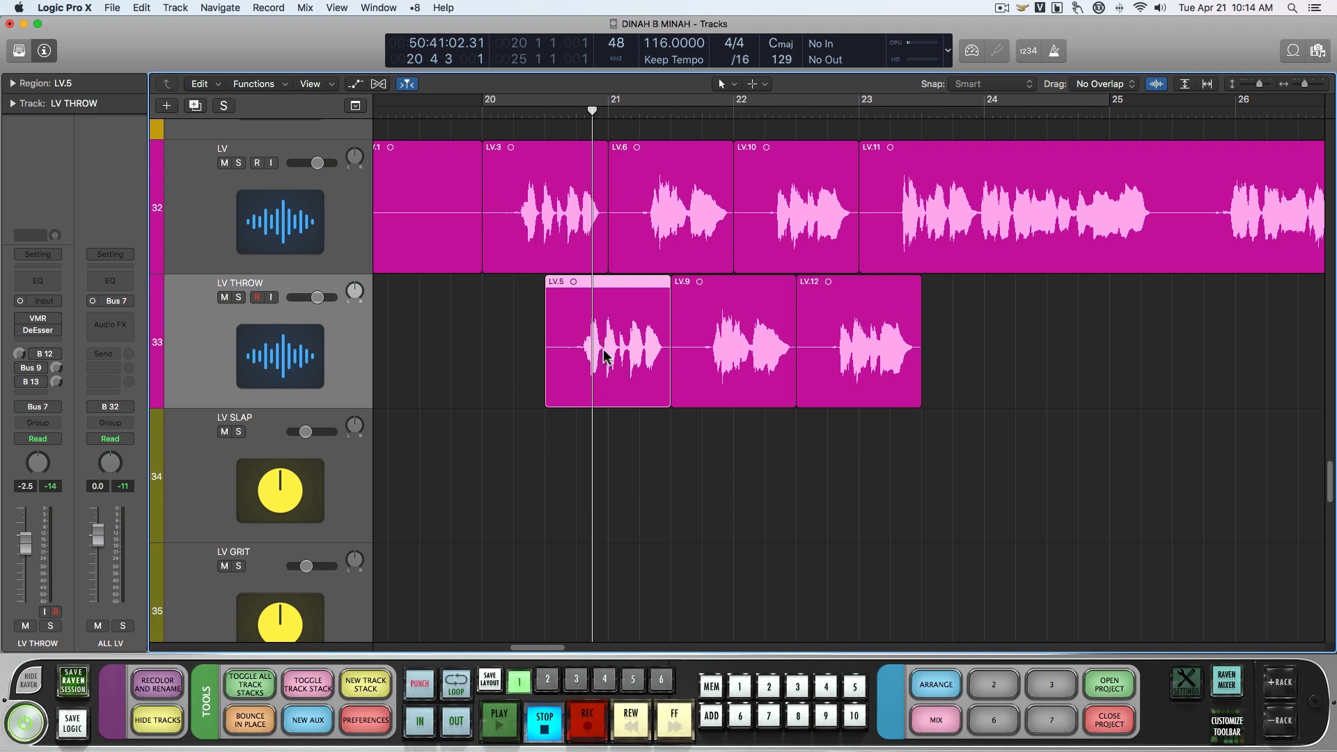
Lower the LV THROW track volume to -7.0 dB while playing the throws from bar 20.
left_click(359, 343)
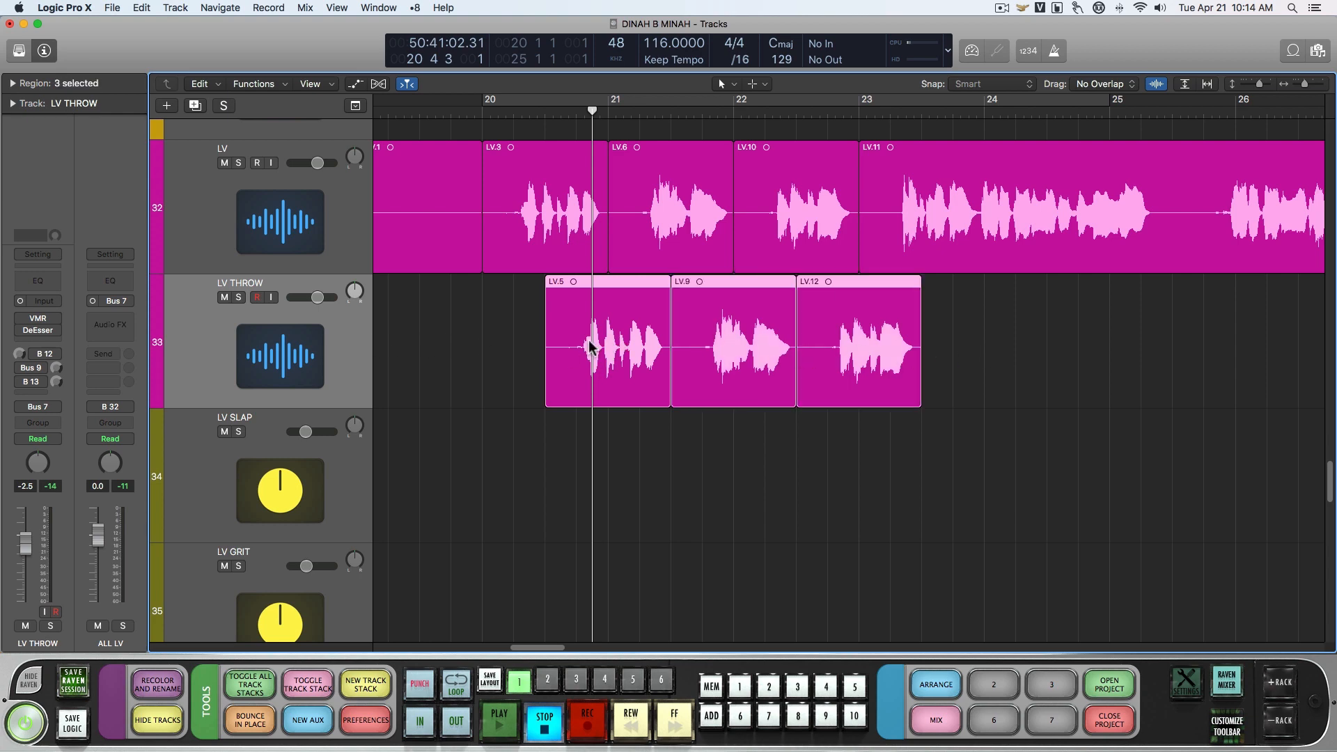
left_click(482, 113)
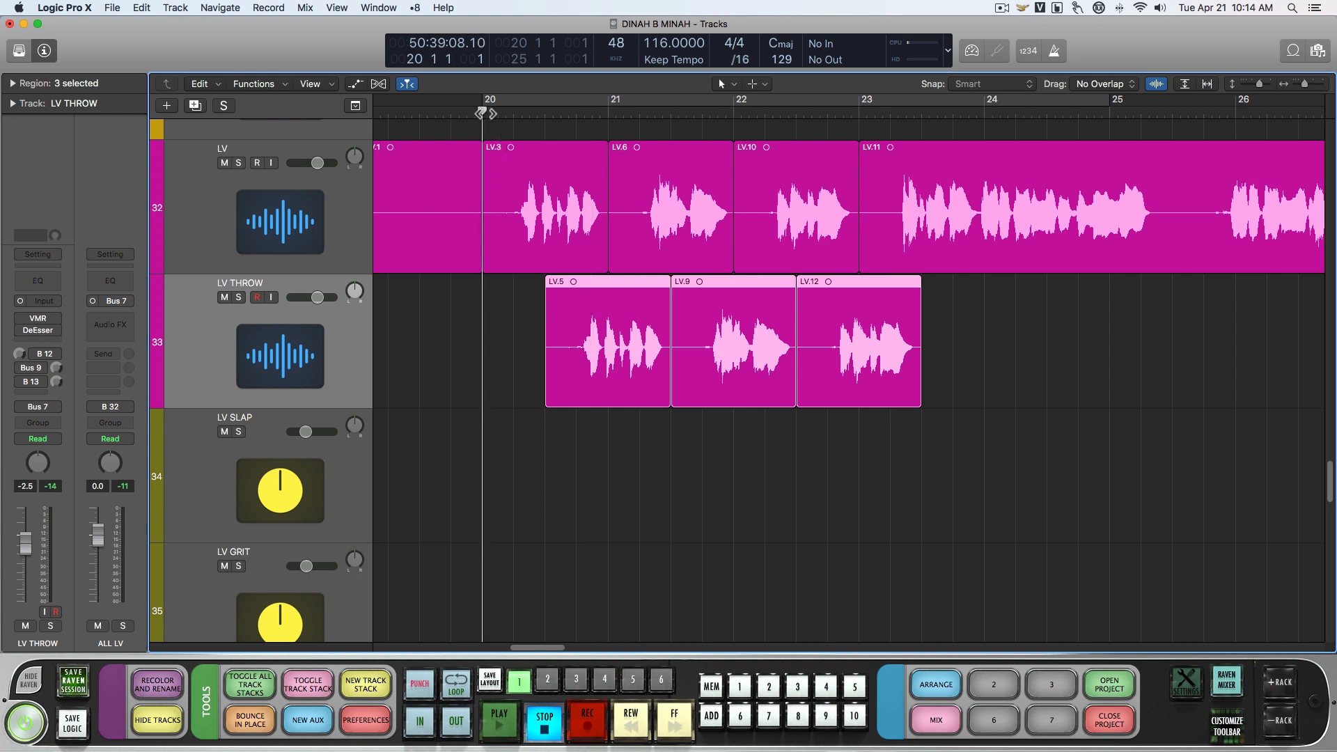
key("space")
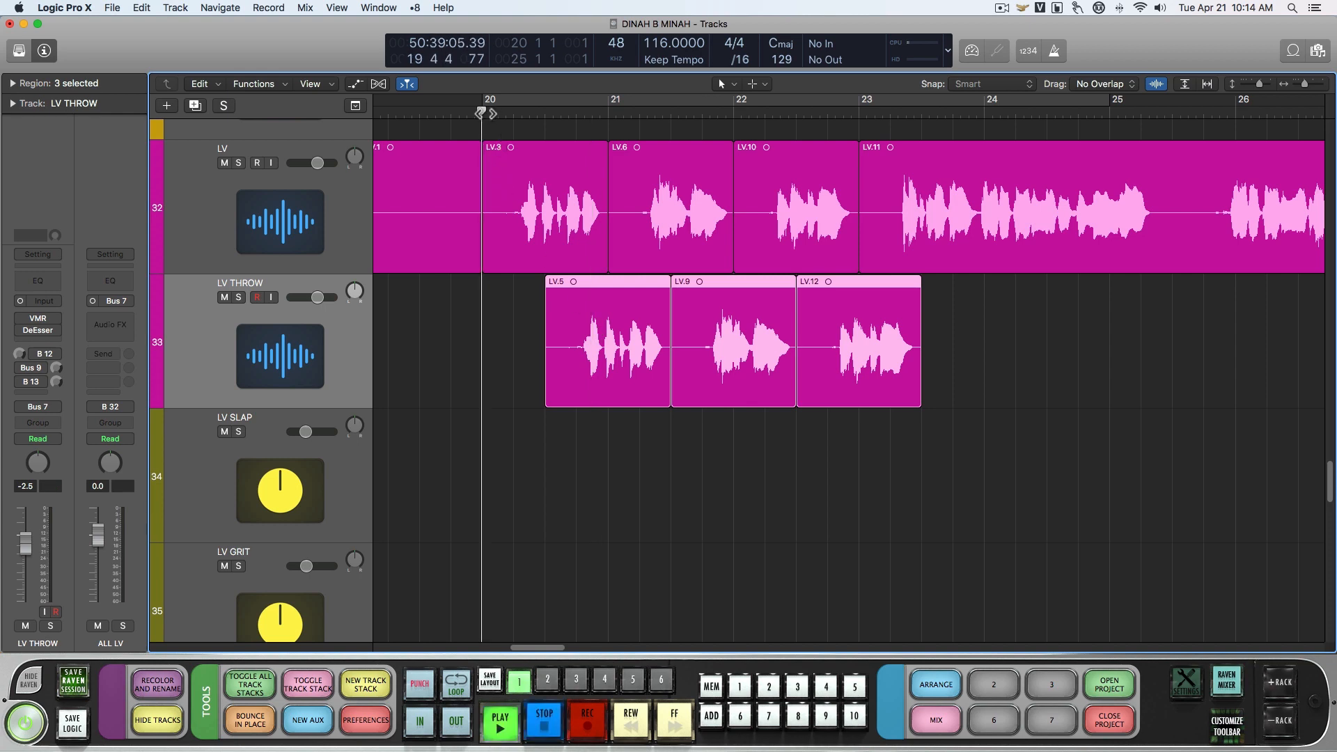
left_click_drag(317, 297, 312, 297)
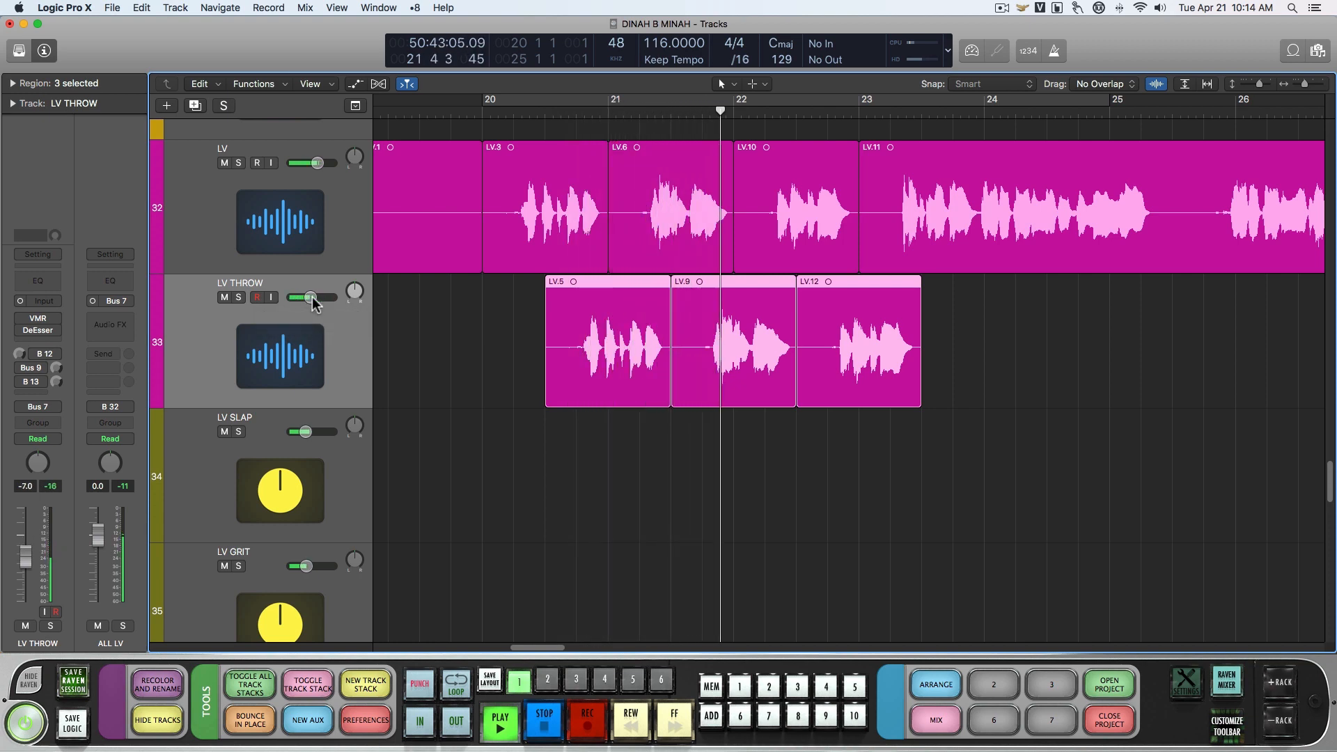
key("space")
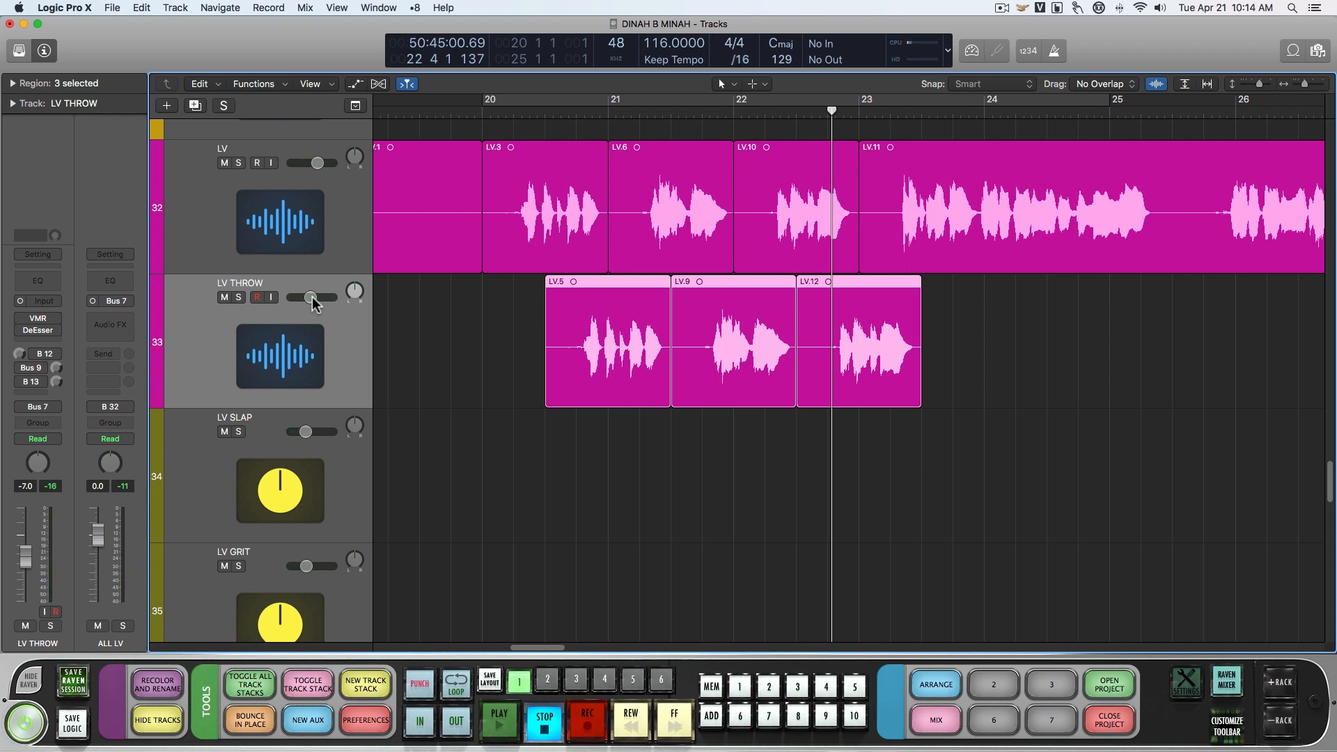
Play the LV phrases against the LV THROW copies from bar 20 to check their balance.
left_click(566, 241)
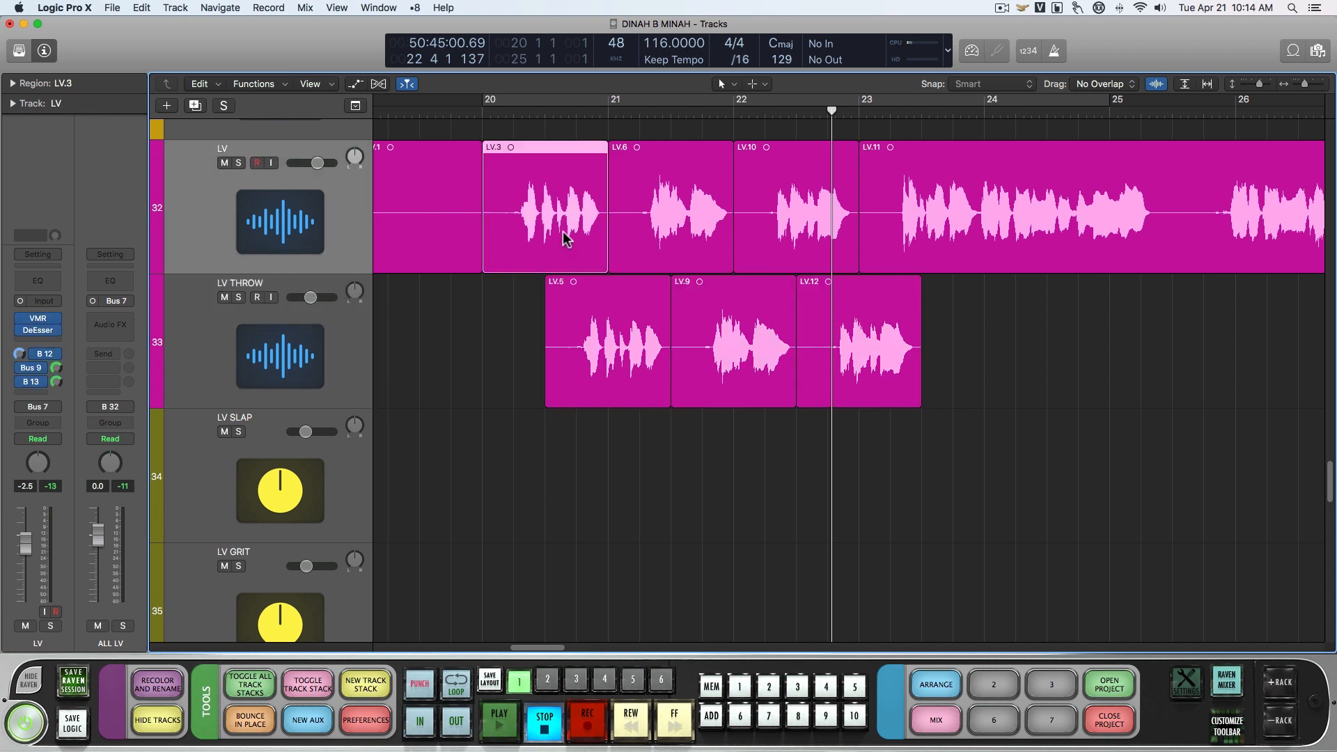
left_click(603, 328)
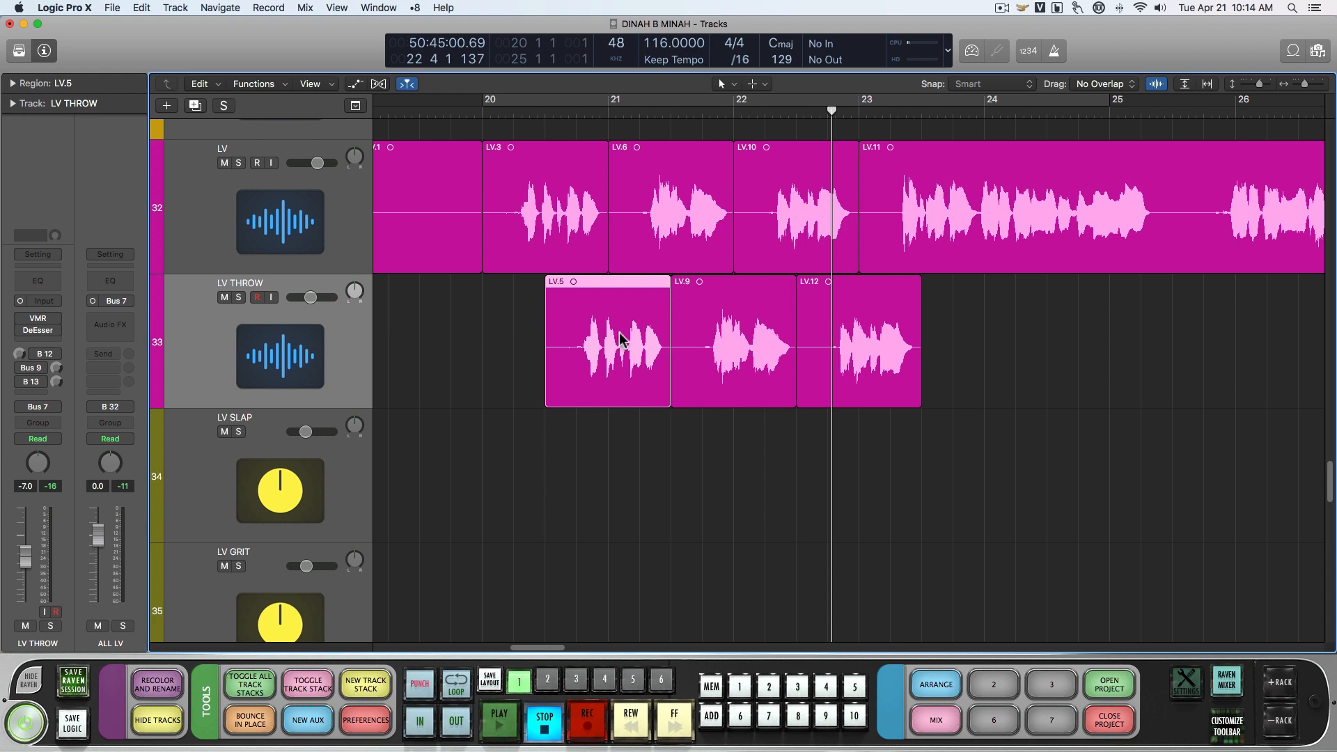
left_click(673, 202)
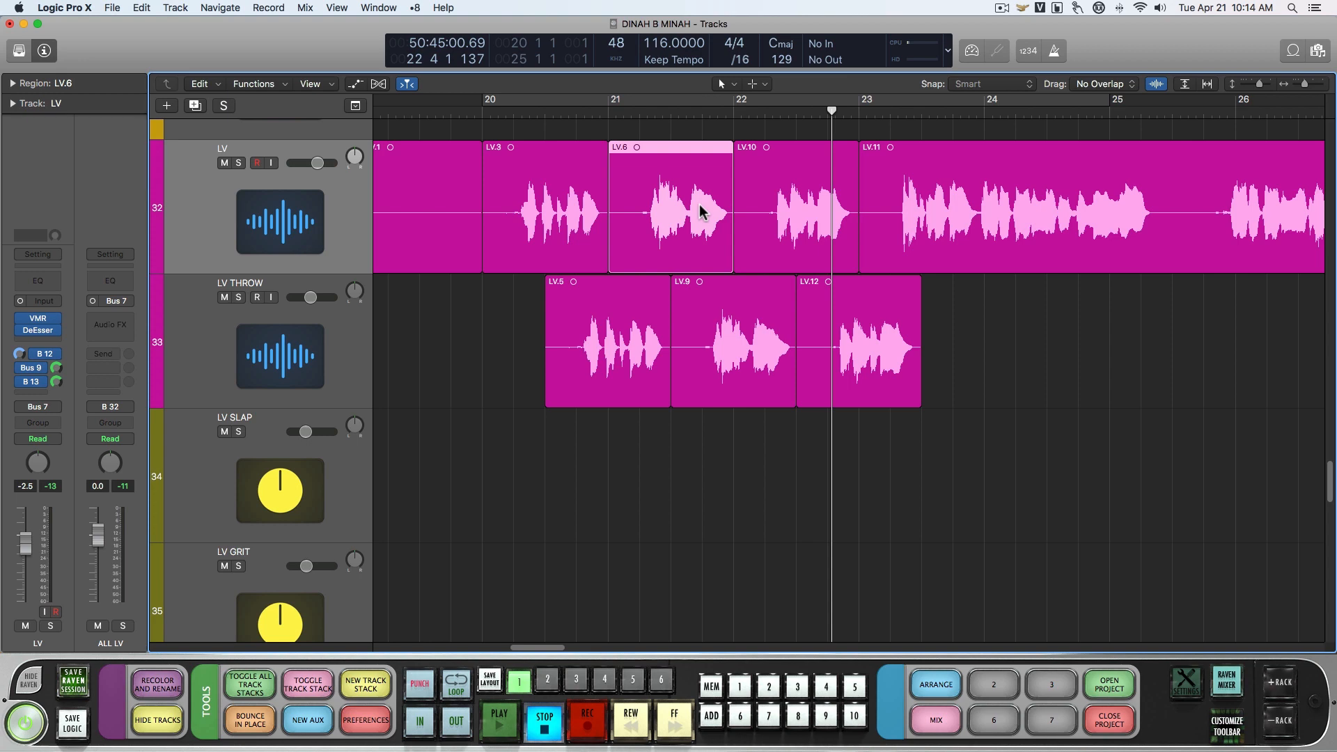
left_click(491, 112)
key("space")
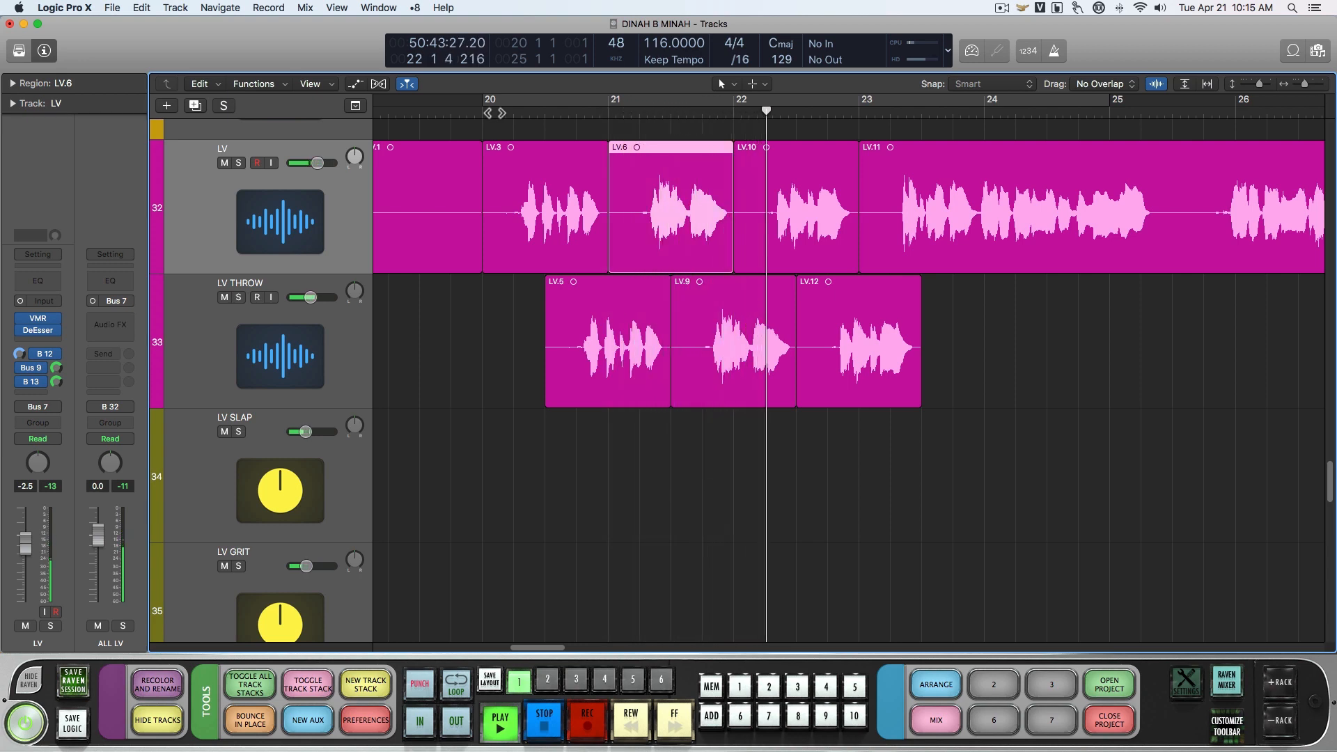
key("space")
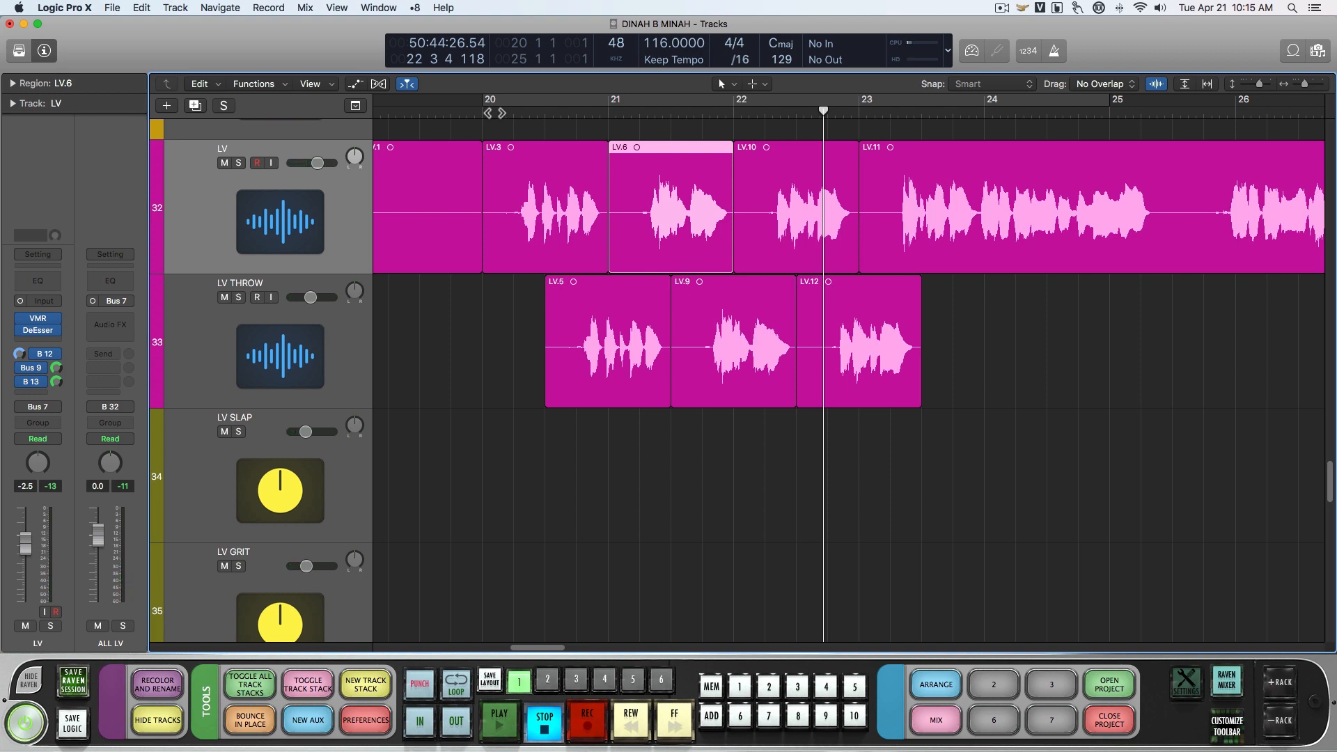
Replace the VMR plug-in on the LV THROW track with a mono Linear Phase EQ.
left_click(333, 332)
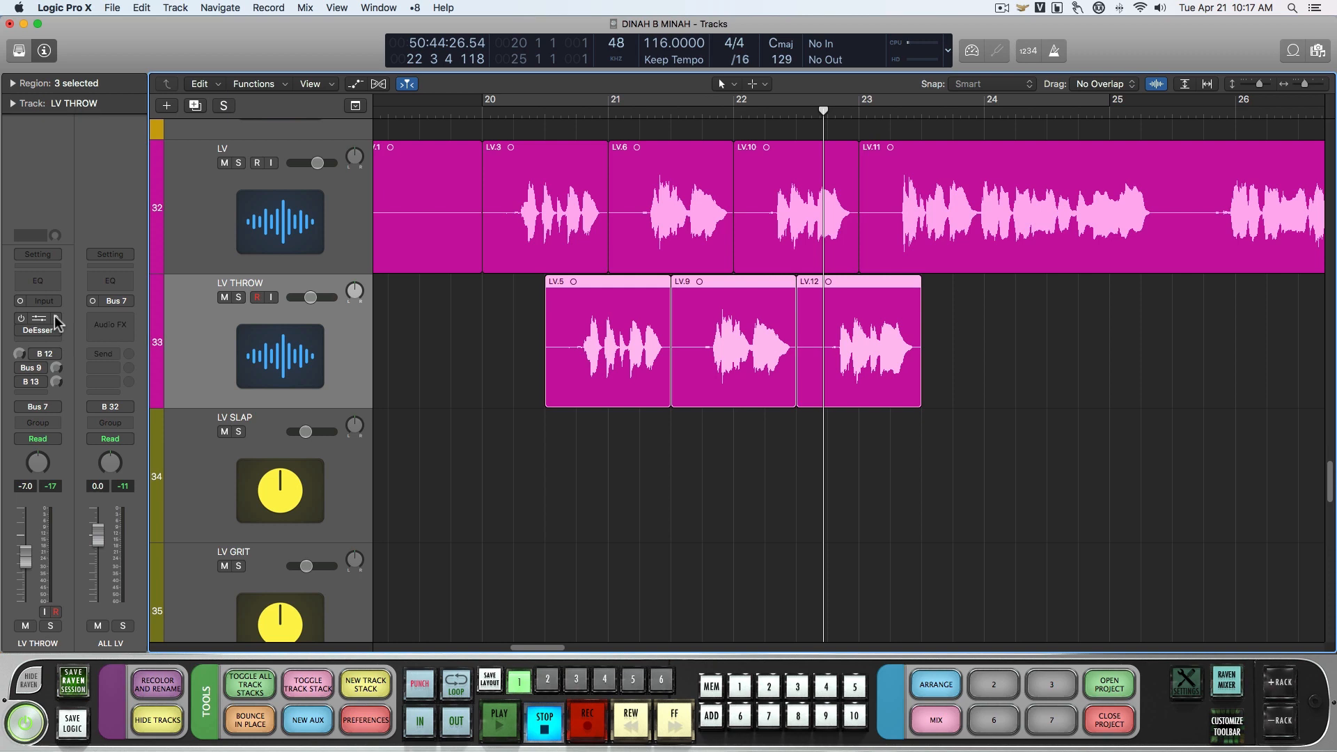
left_click(55, 315)
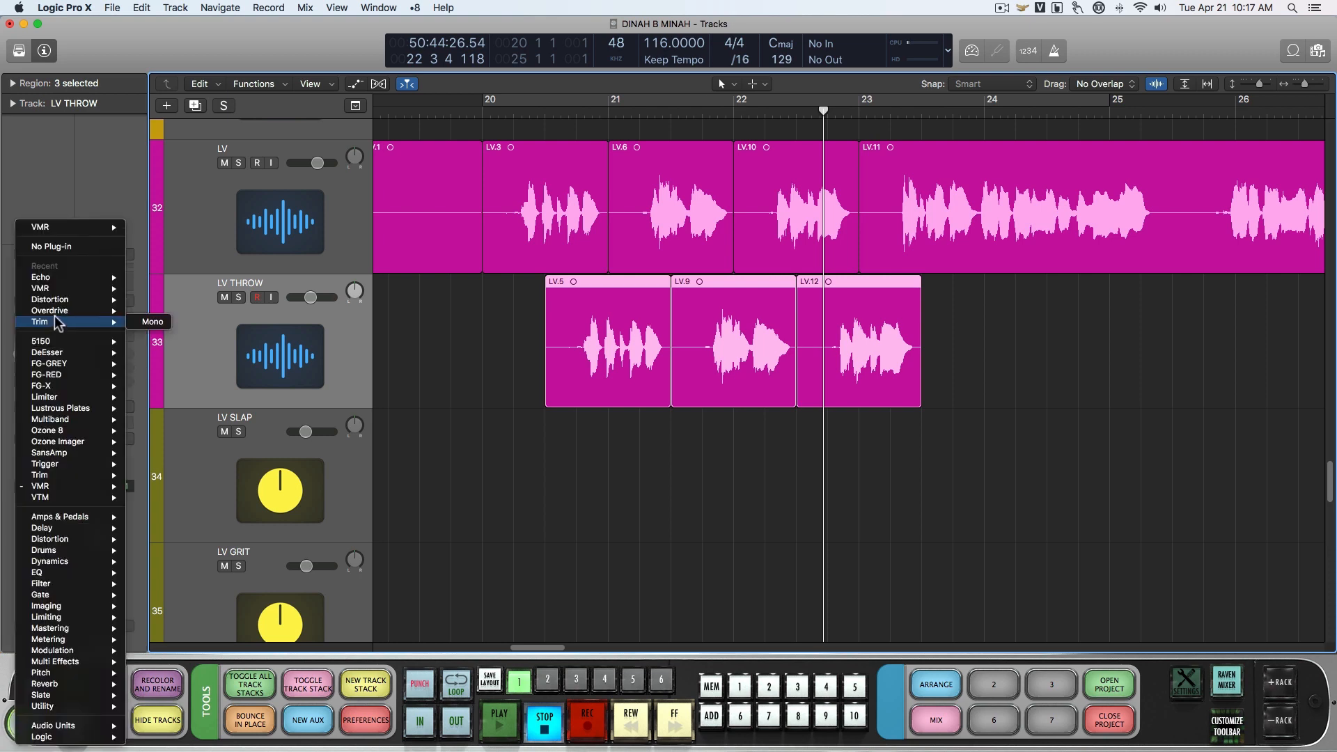
mouse_move(76, 572)
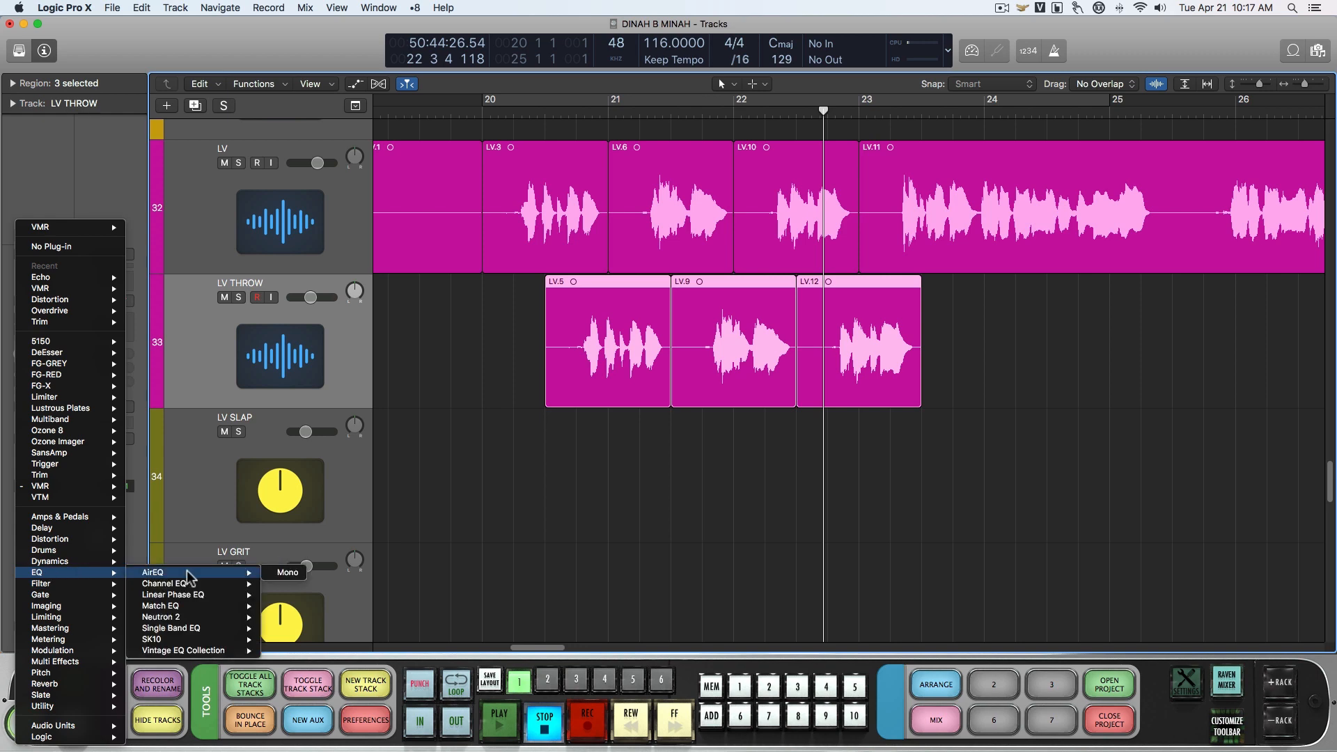
mouse_move(198, 595)
left_click(284, 595)
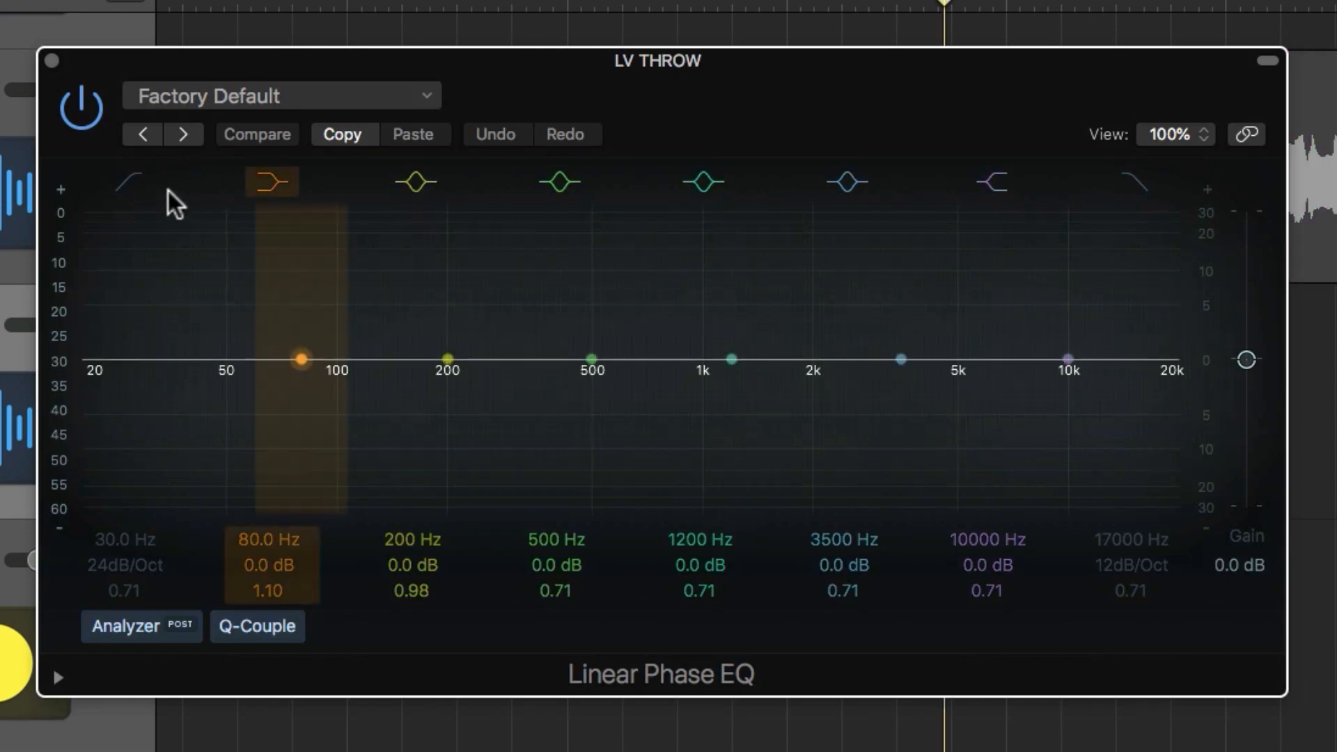
Band-limit the throws in the Linear Phase EQ with a low cut at 500 Hz and a high cut at 2000 Hz.
left_click(133, 183)
left_click_drag(106, 536, 106, 472)
left_click_drag(1119, 546, 1119, 615)
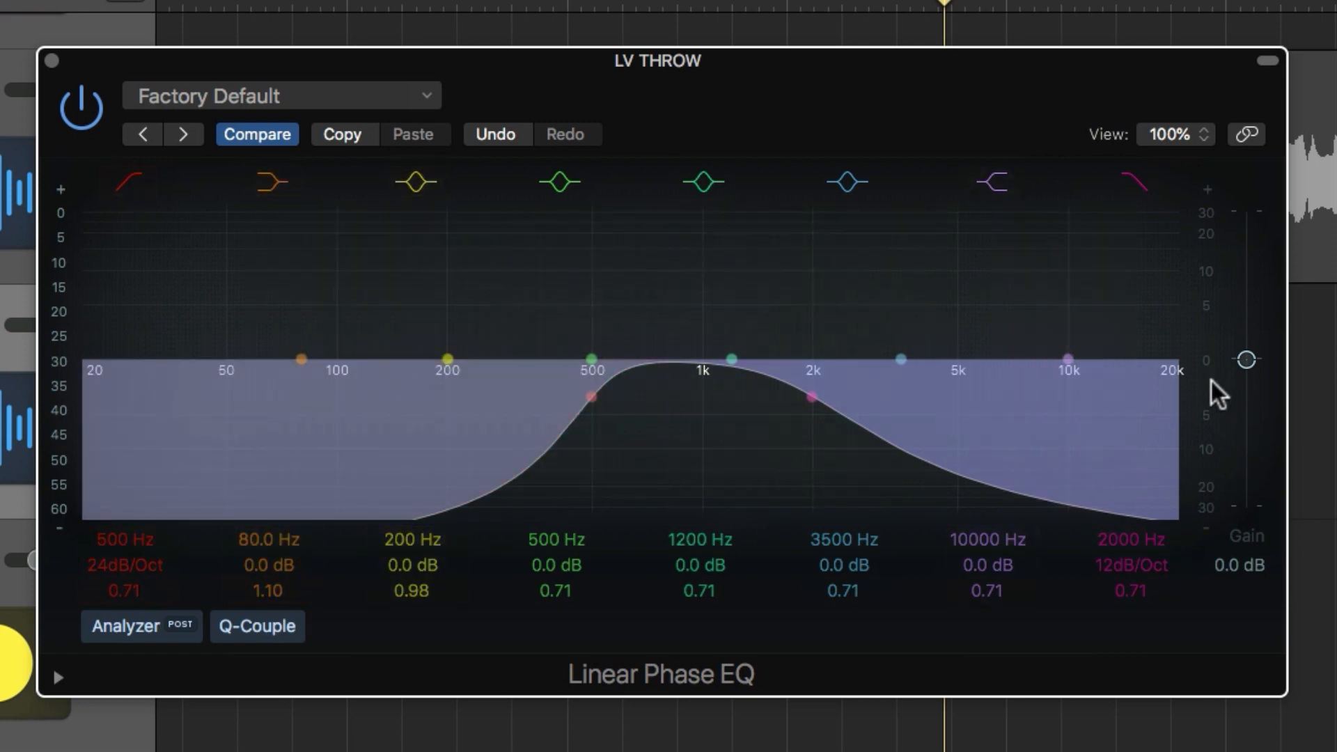
Compare the throws with the Linear Phase EQ bypassed and active, and raise its high cut to 3300 Hz.
left_click(904, 341)
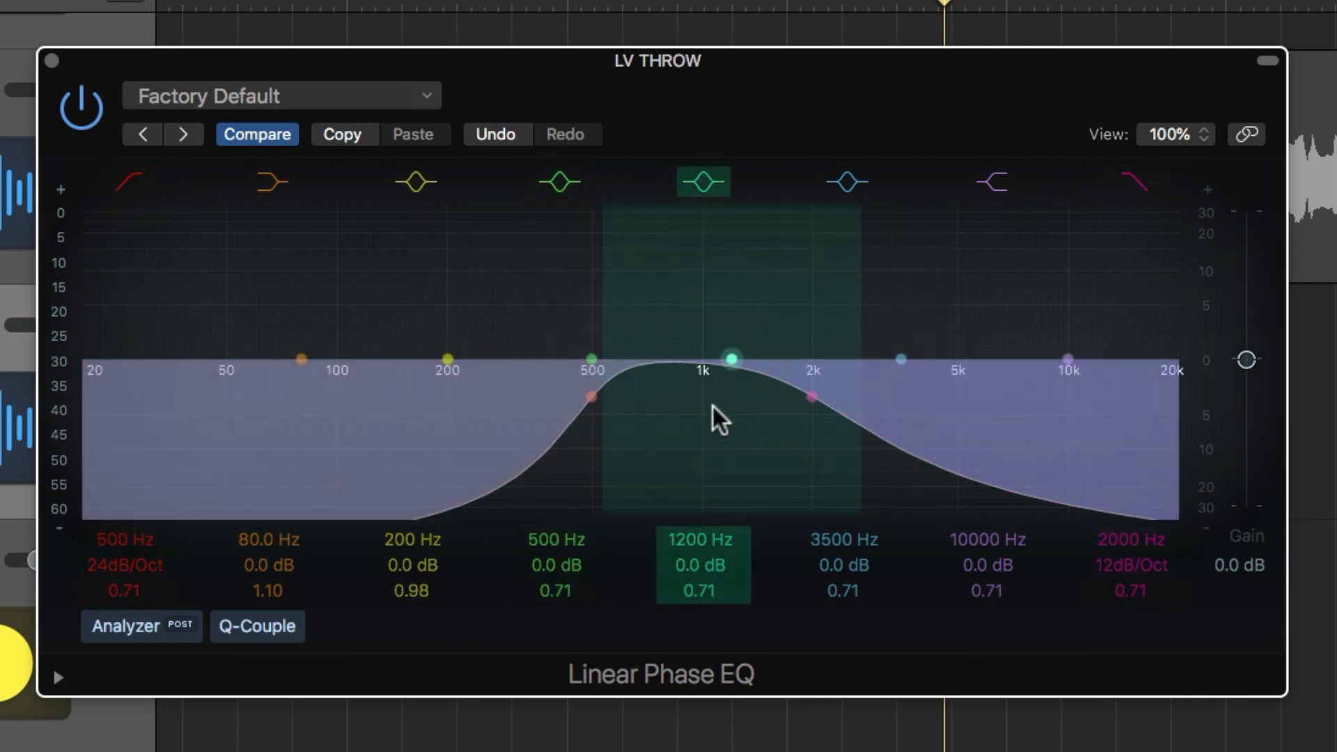
left_click(76, 108)
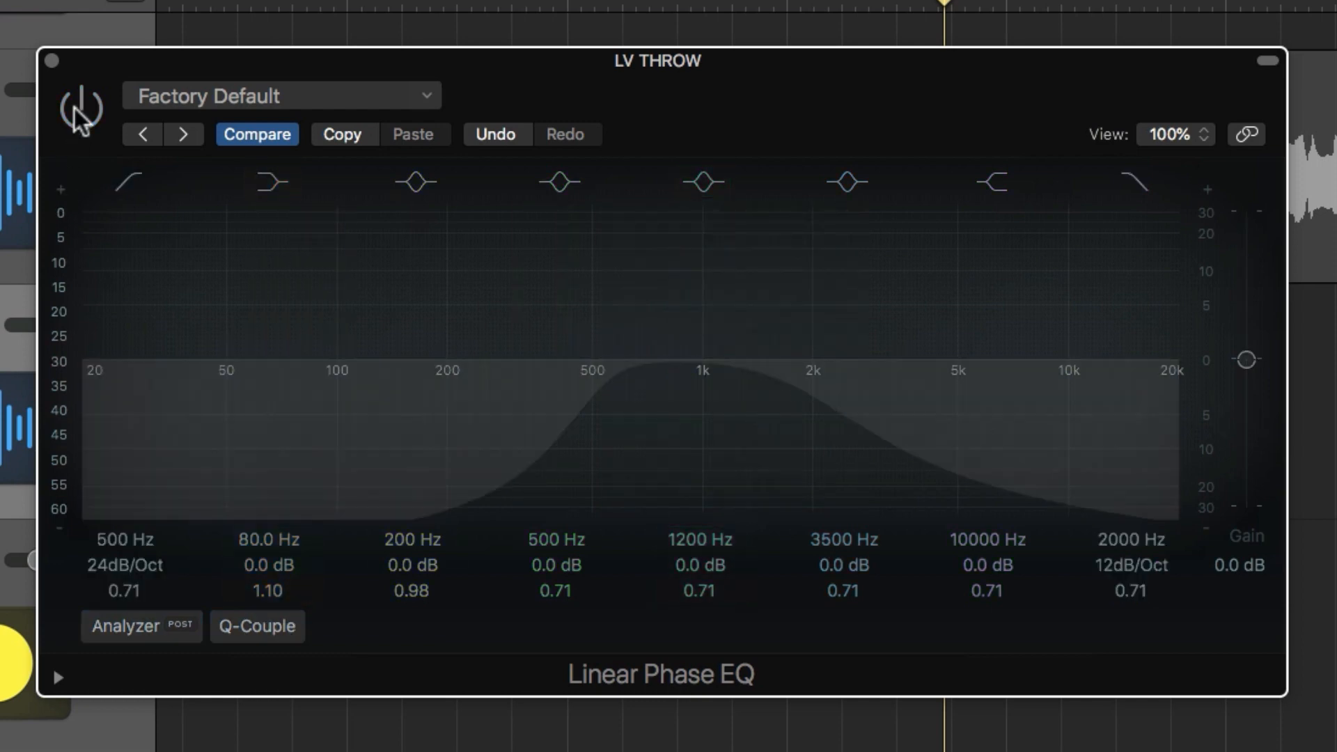
key("space")
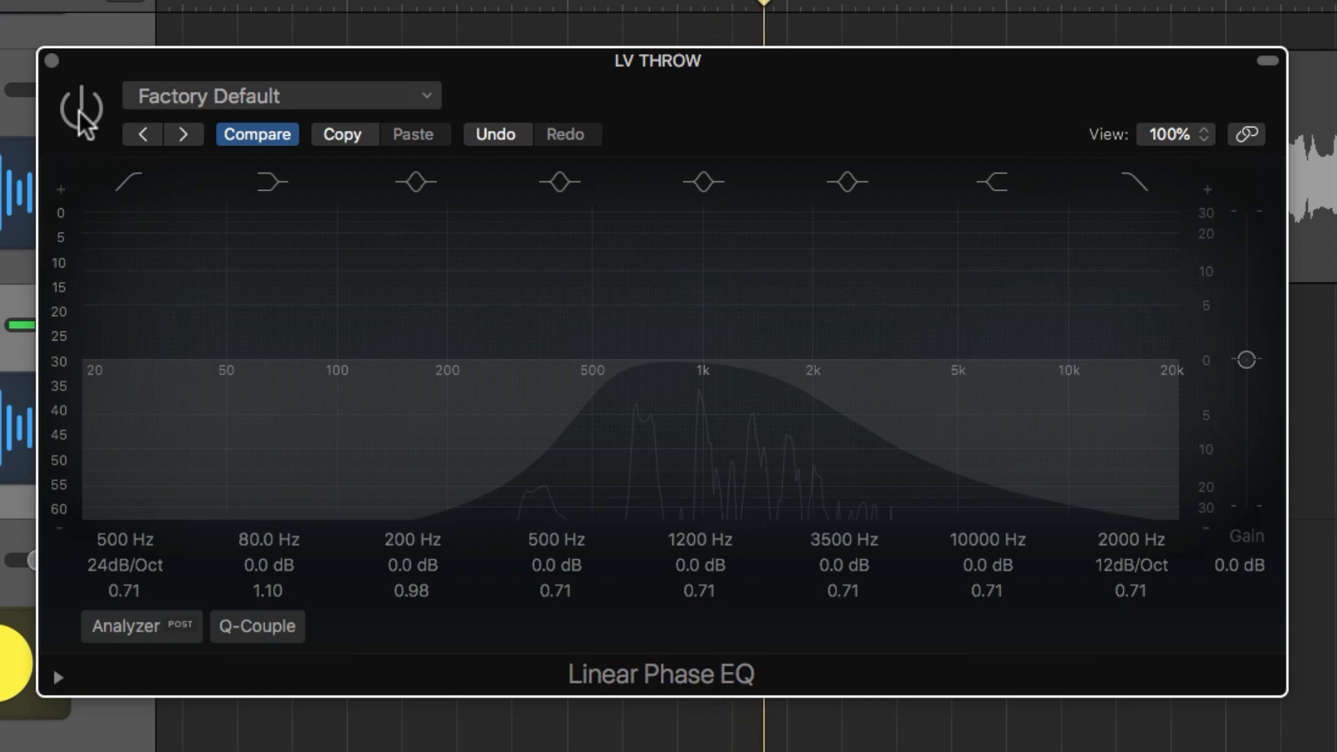
left_click(79, 111)
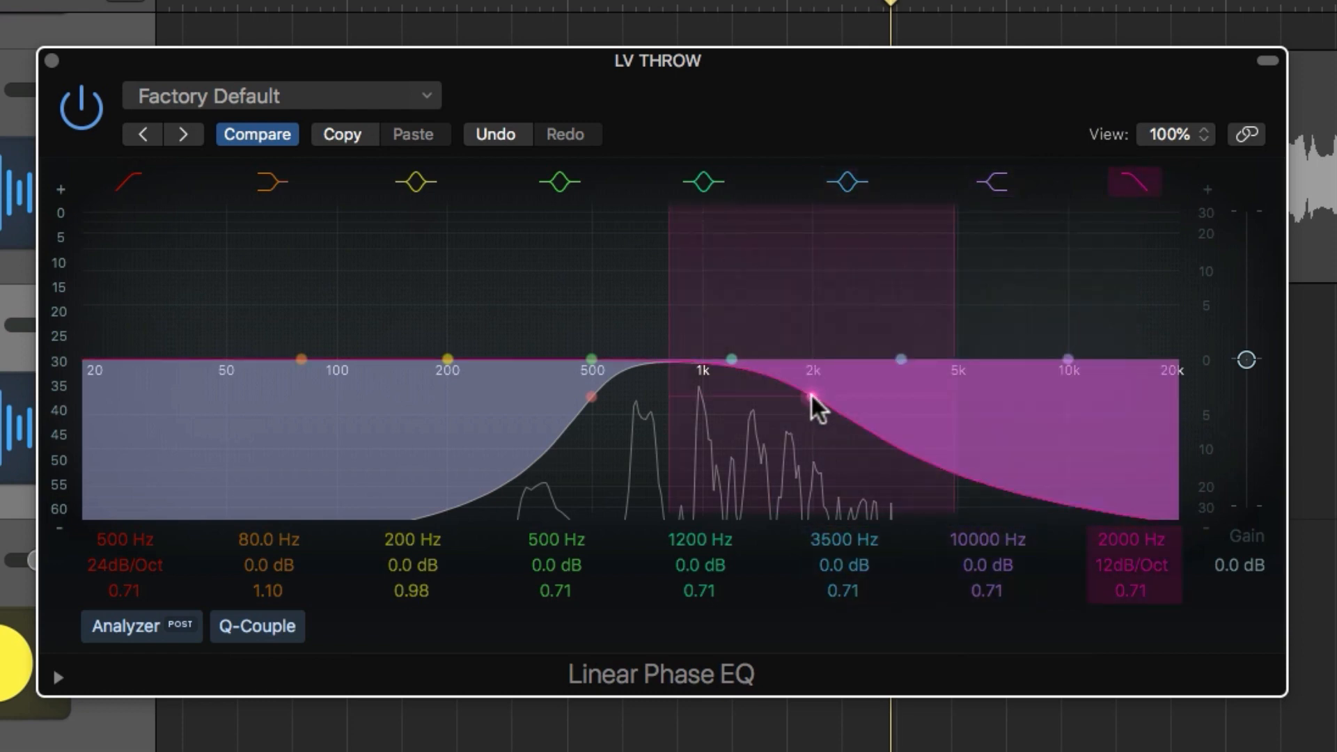
mouse_move(811, 395)
left_mouse_down()
mouse_move(959, 400)
mouse_move(760, 403)
mouse_move(1000, 395)
mouse_move(726, 384)
mouse_move(896, 388)
left_mouse_up()
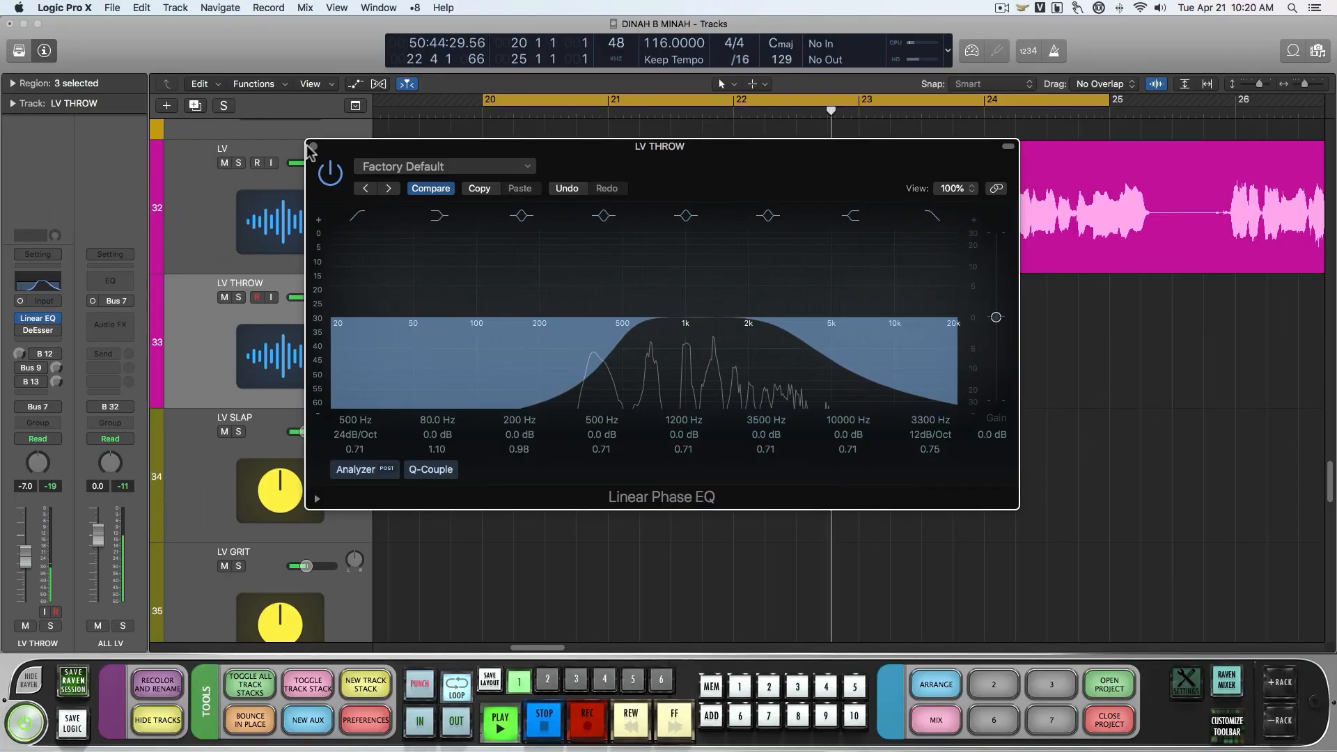
left_click(217, 114)
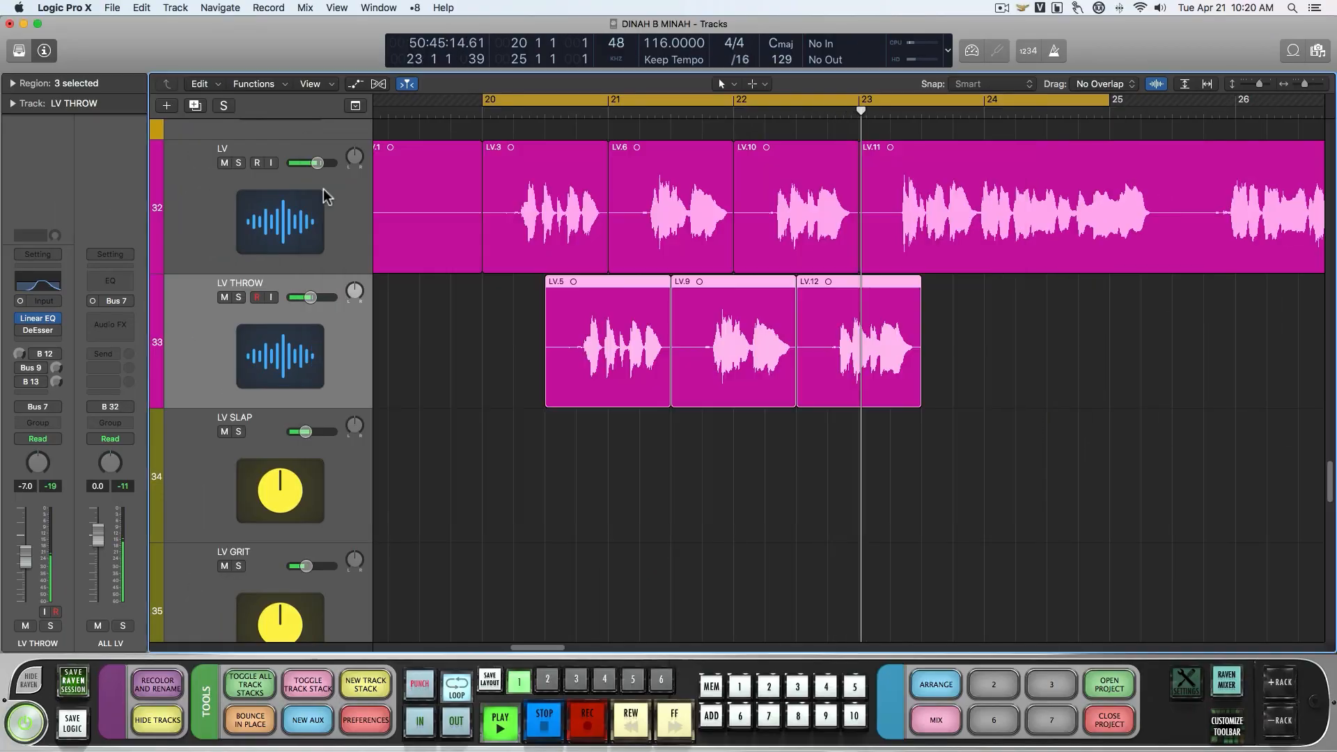
Raise the LV THROW track volume to -4.5 dB while playing back the filtered throws.
left_click(213, 307)
left_click_drag(309, 297, 311, 306)
key("space")
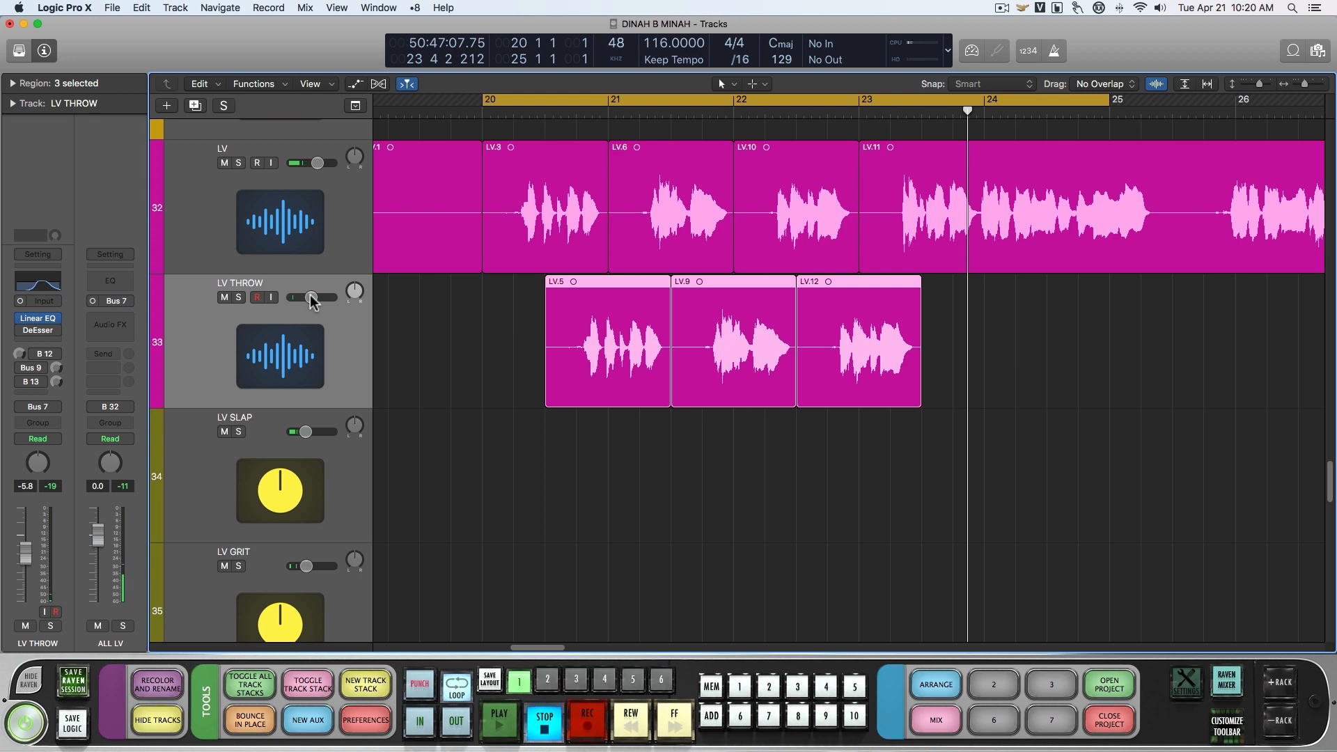
key("space")
left_click_drag(311, 296, 316, 298)
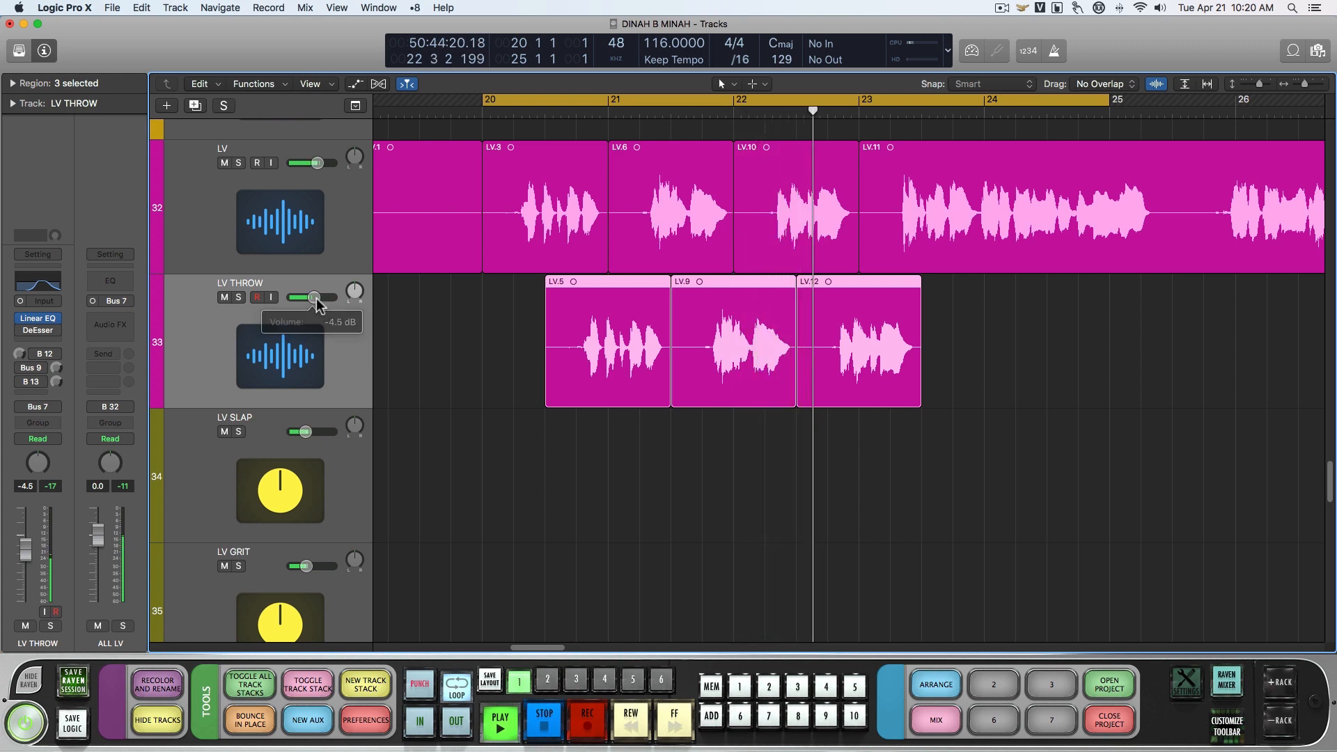
key("space")
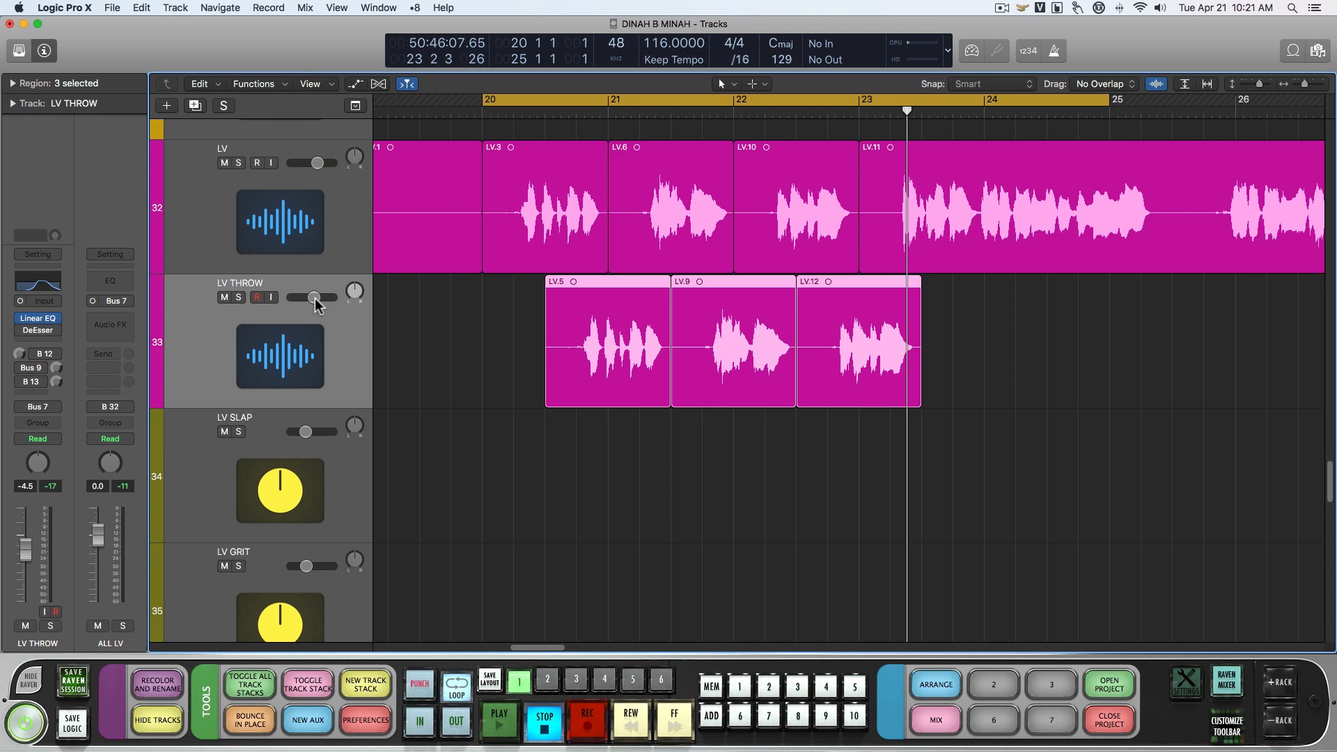
left_click(661, 219)
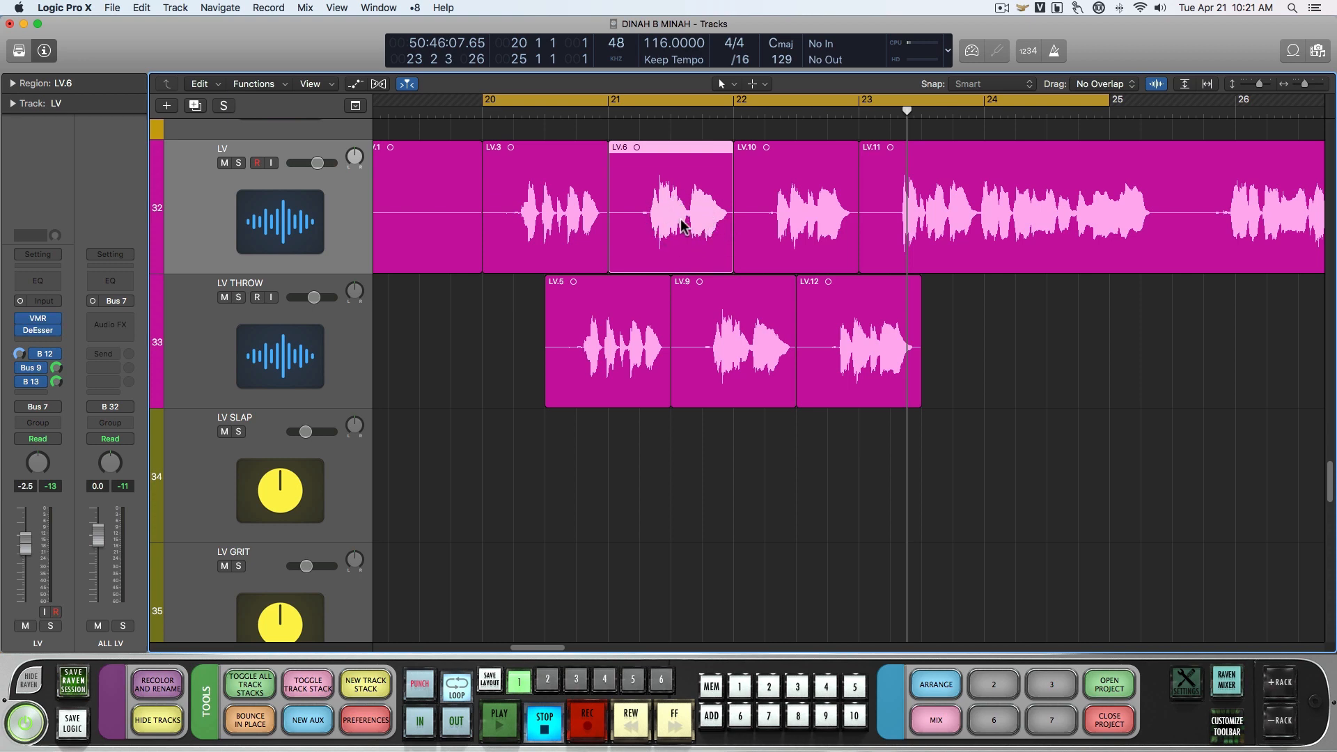
left_click(571, 209)
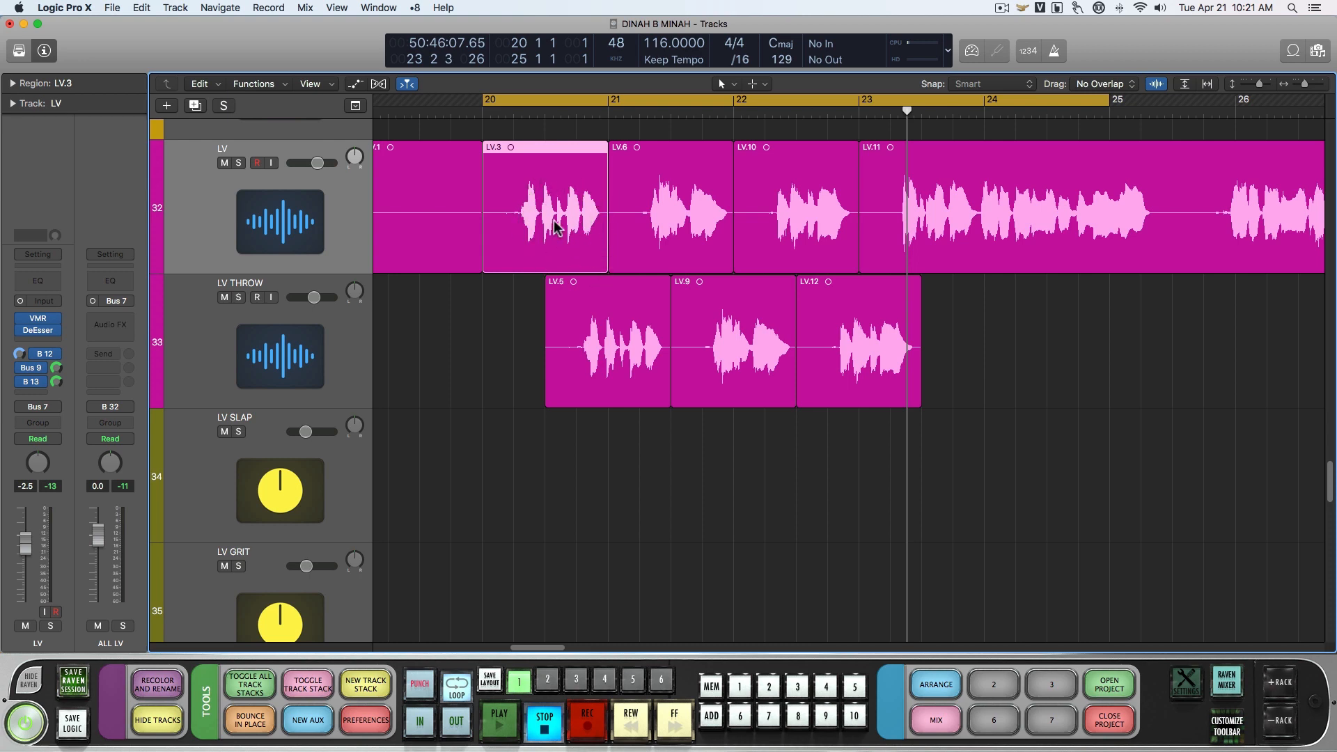
left_click(609, 355)
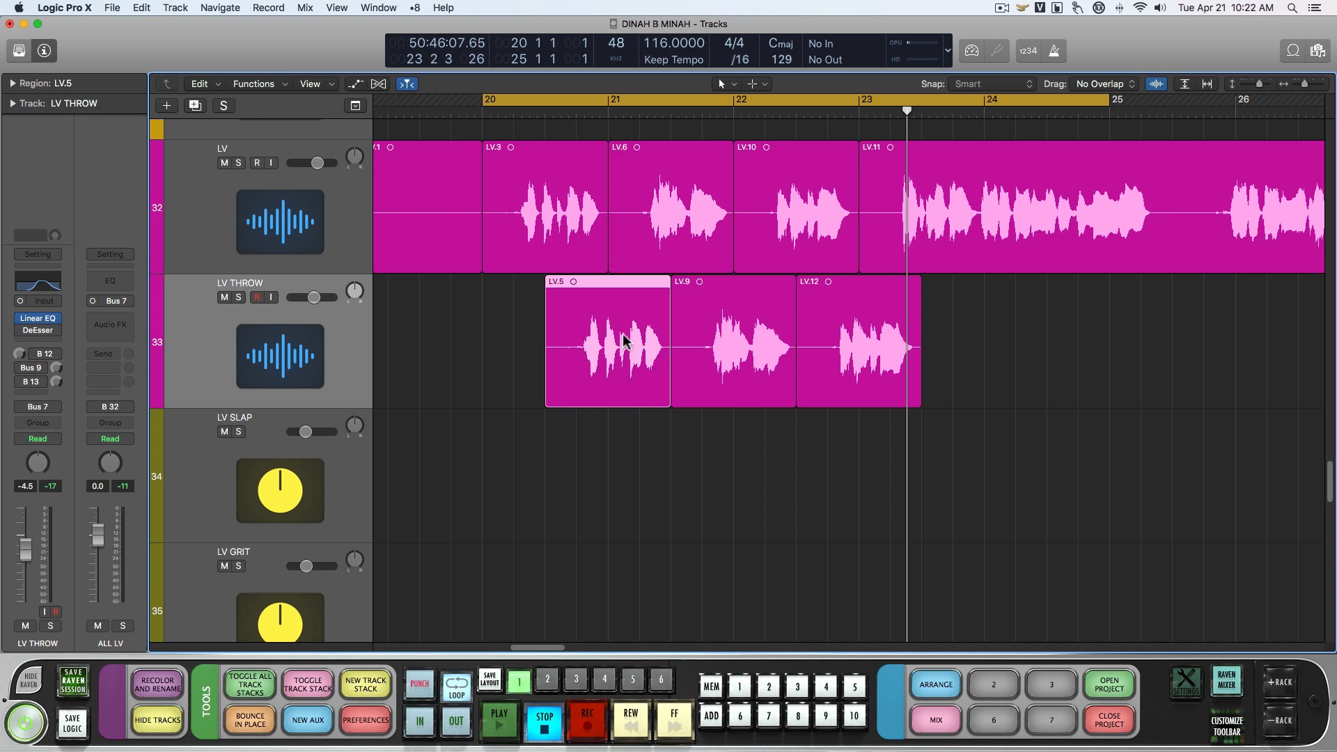
left_click(658, 213)
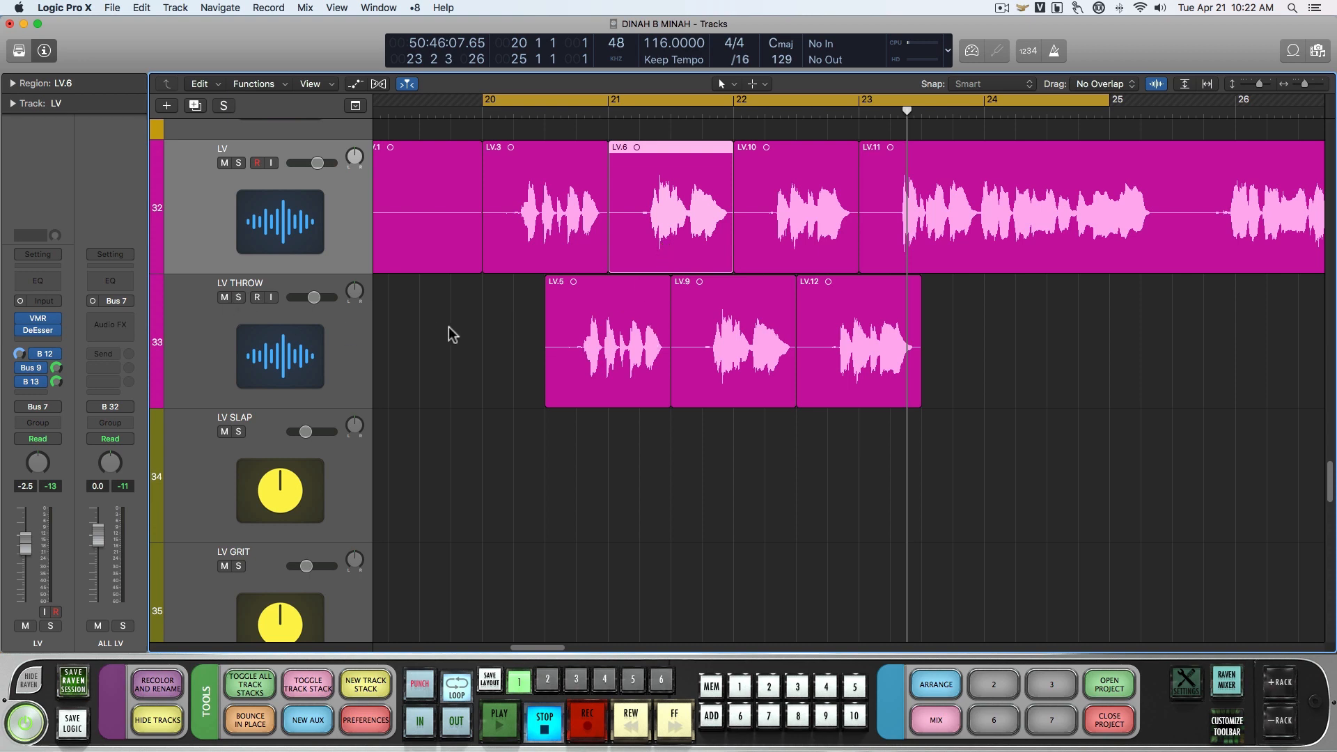
Select the LV track's regions and widen the timeline view to examine the remaining vocal phrases.
left_click(345, 243)
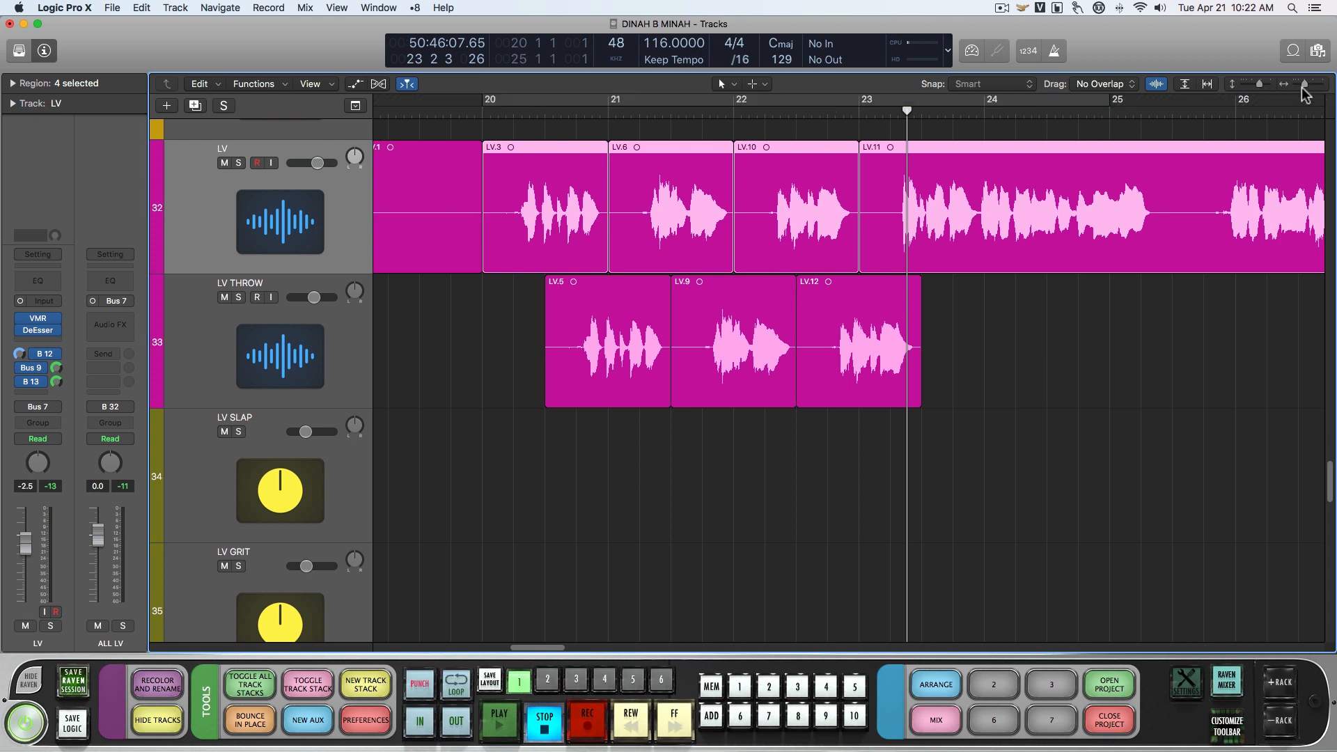
left_click_drag(1305, 85, 1294, 93)
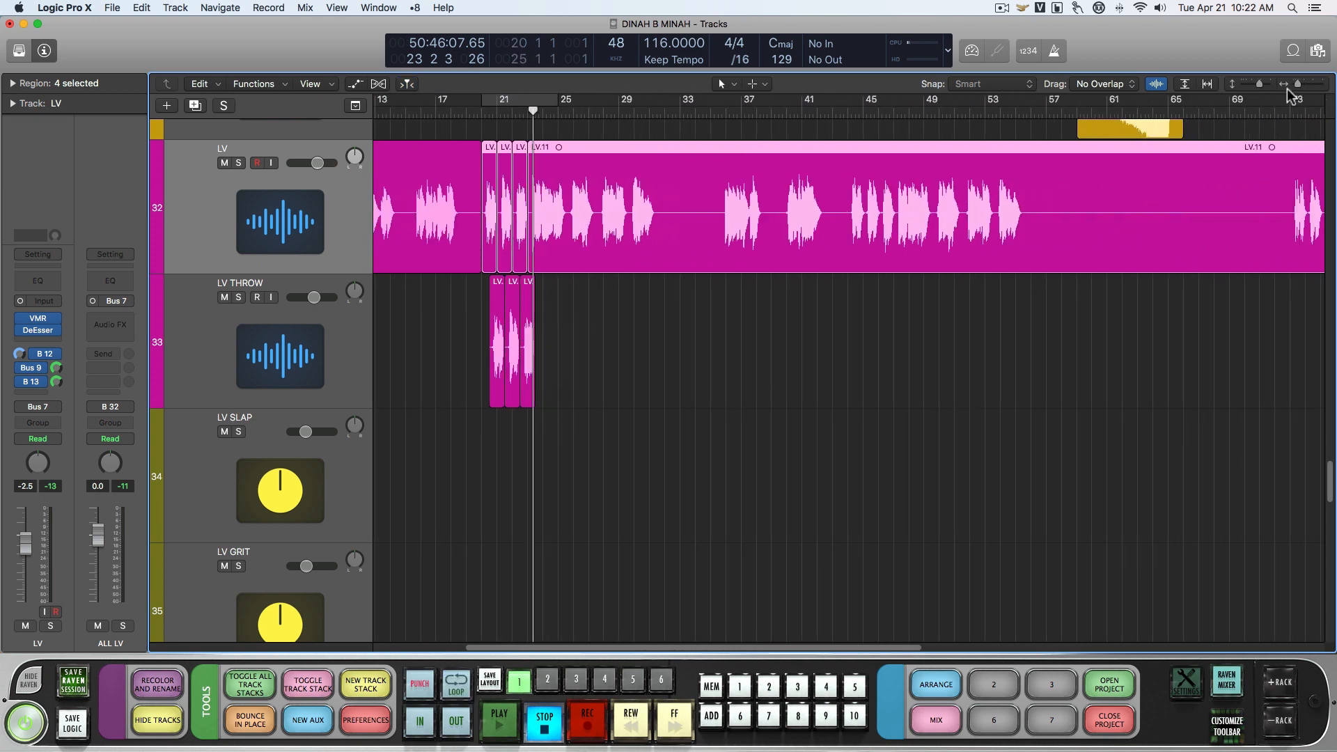
Set a cycle range from bar 73 to bar 77 and play back the LV phrases inside it.
scroll(726, 232, "right", 15)
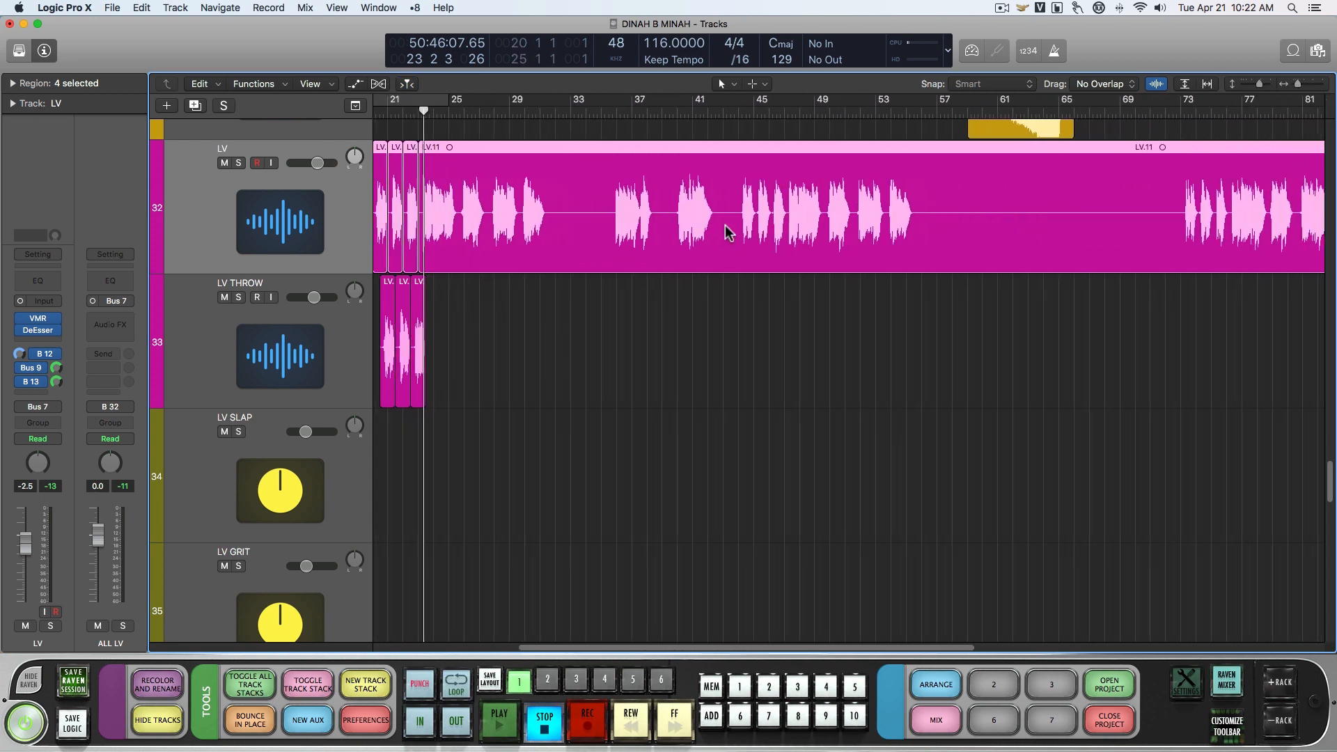
scroll(727, 231, "right", 2)
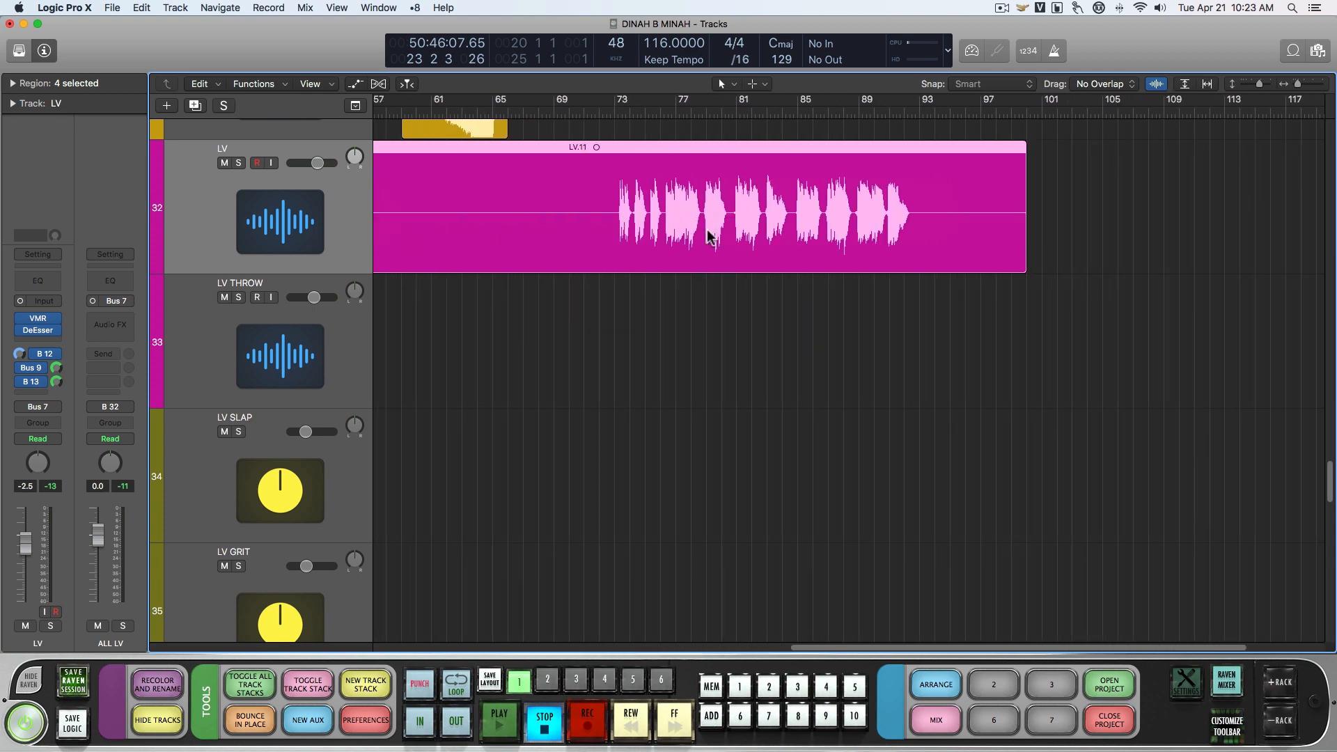
scroll(708, 224, "left", 1)
left_click(654, 113)
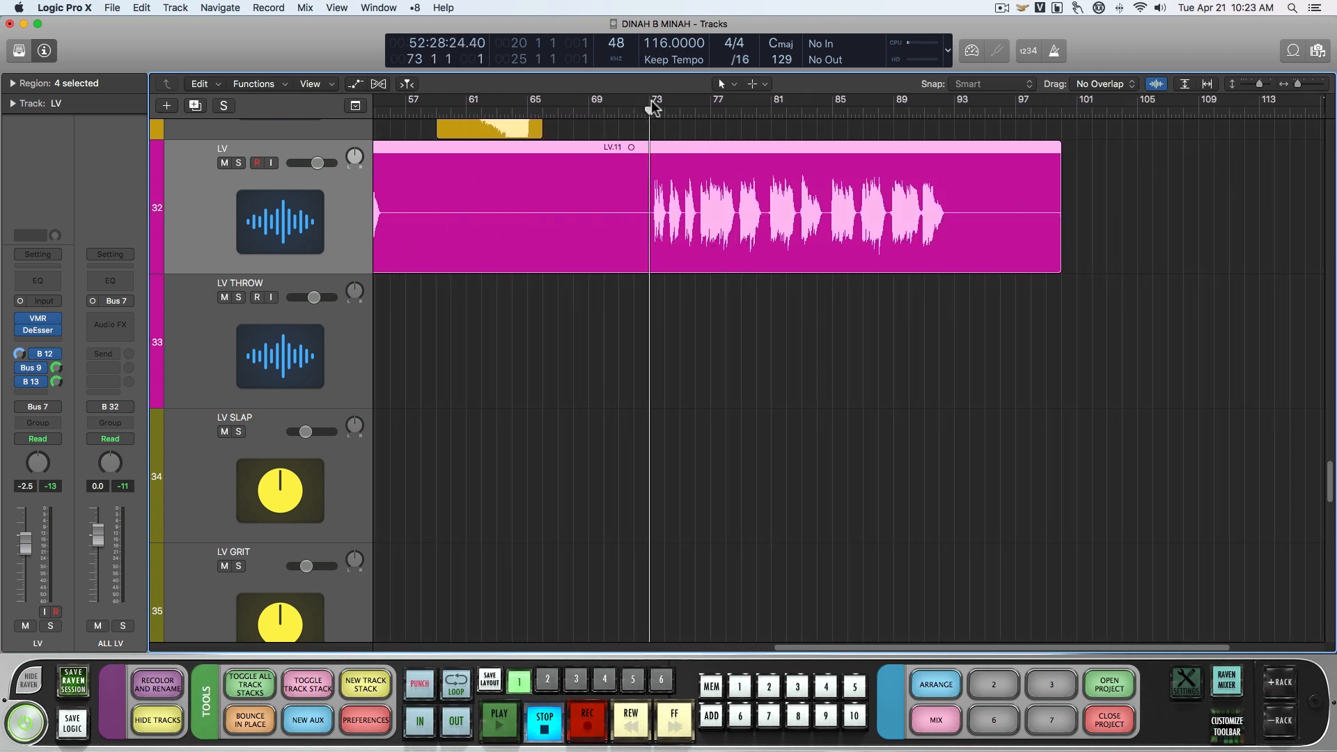
left_click_drag(650, 101, 710, 112)
scroll(864, 174, "left", 1)
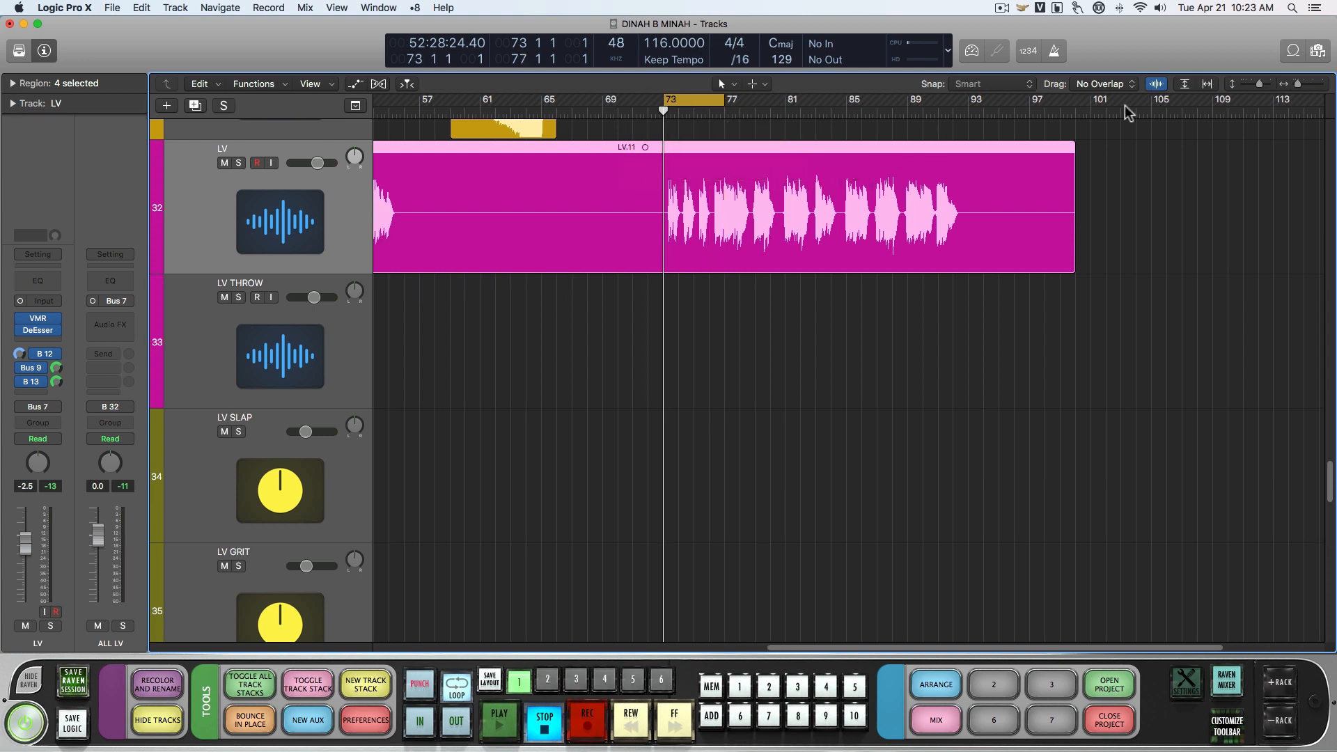
left_click_drag(1295, 84, 1311, 88)
key("space")
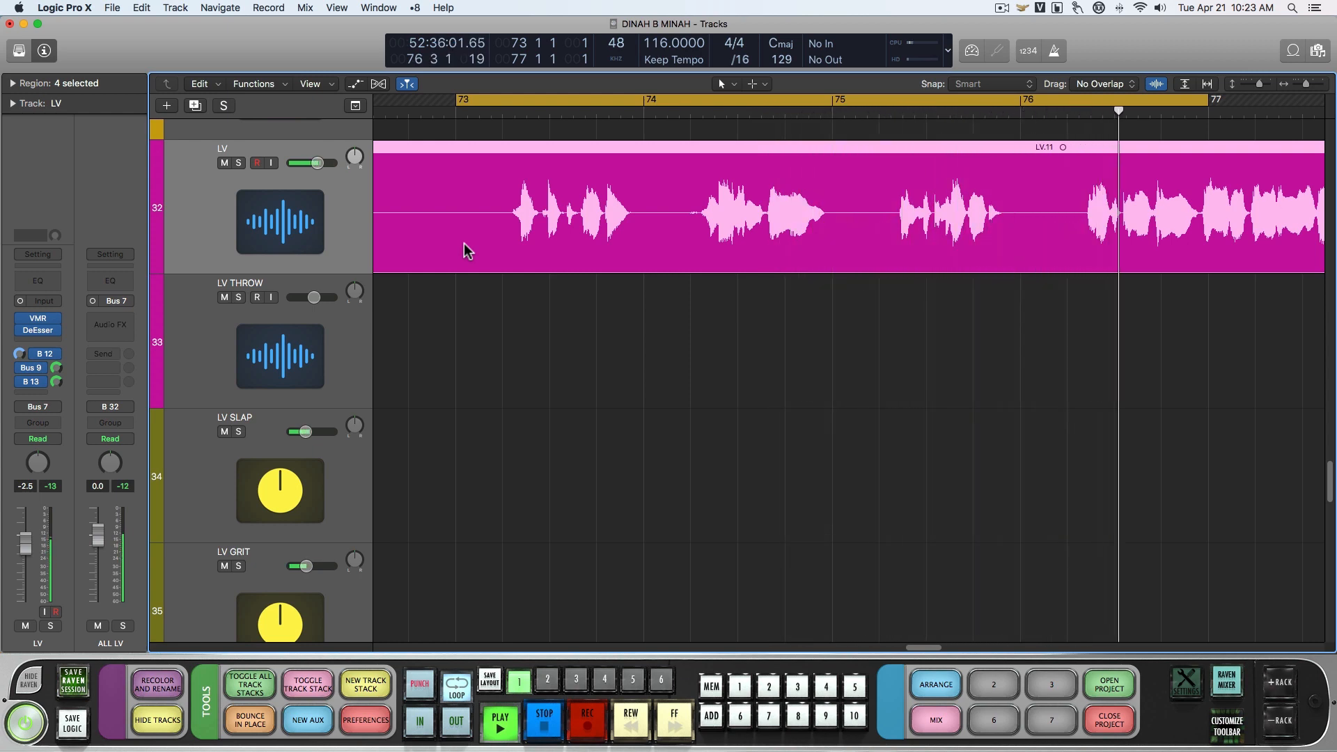
key("space")
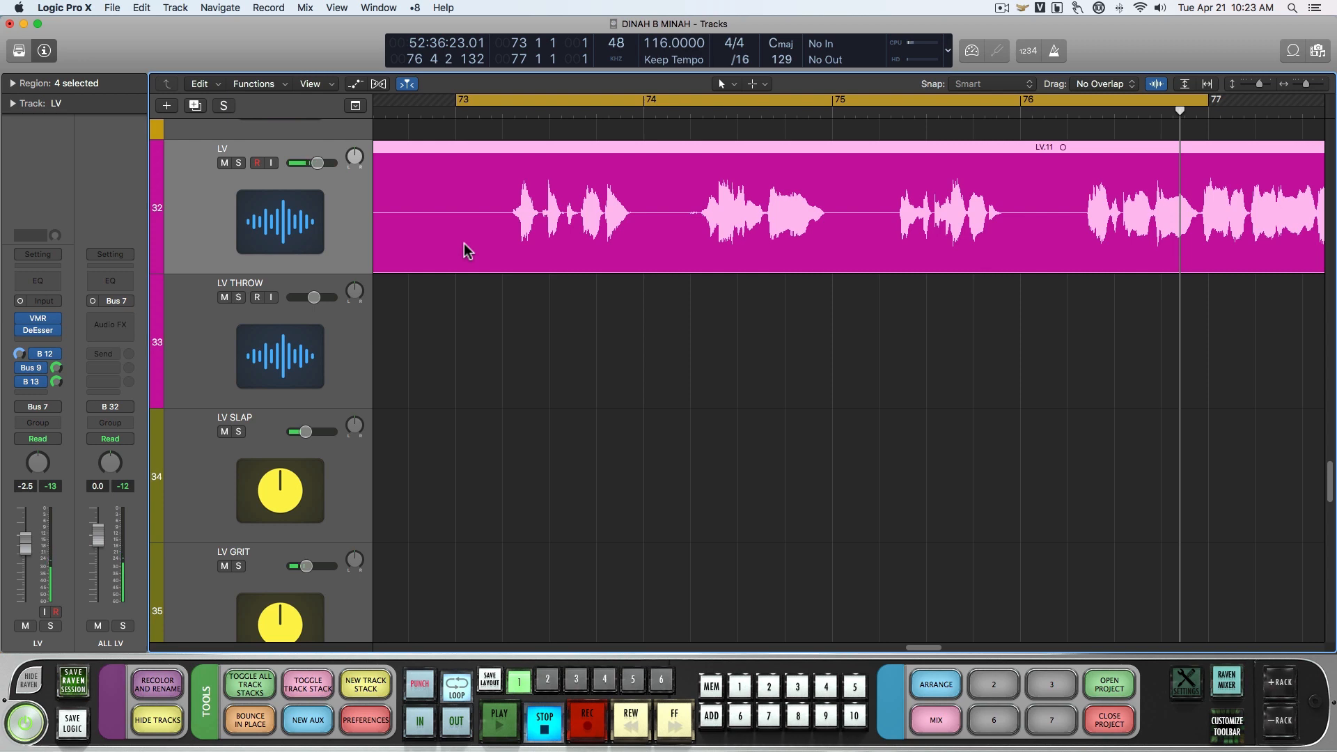
Duplicate the LV track as LV SPEAKERBOX and move the LV section between bars 73 and 77 onto it.
left_click(353, 208)
key("super+d")
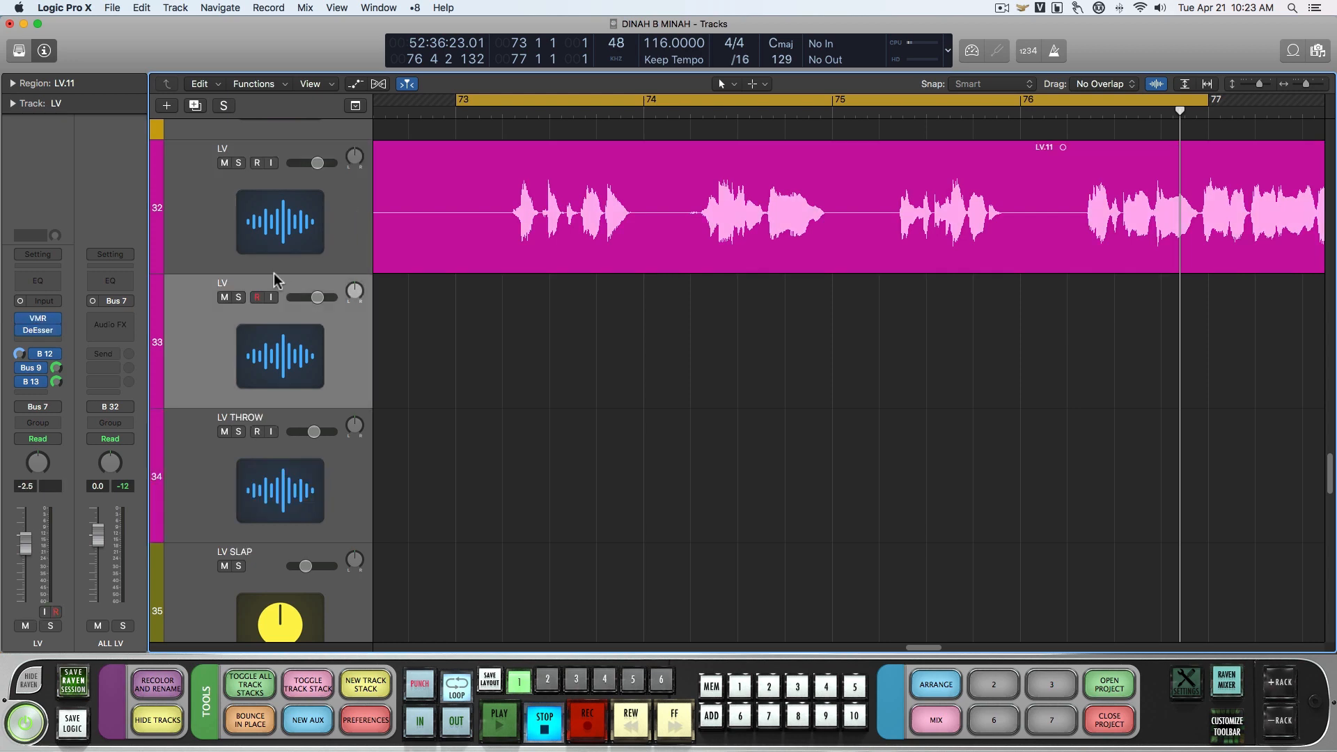
double_click(239, 281)
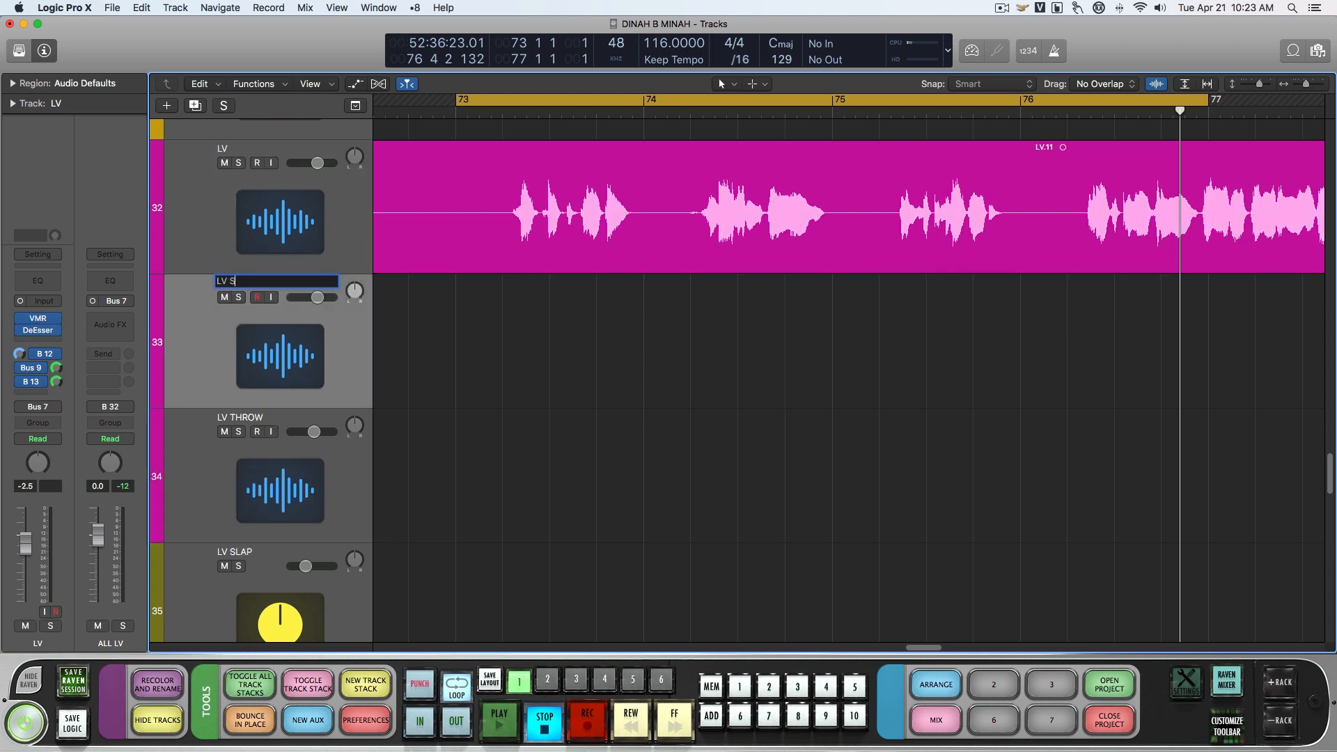
key("Return")
left_click_drag(457, 244, 1201, 250)
left_click_drag(750, 242, 748, 298)
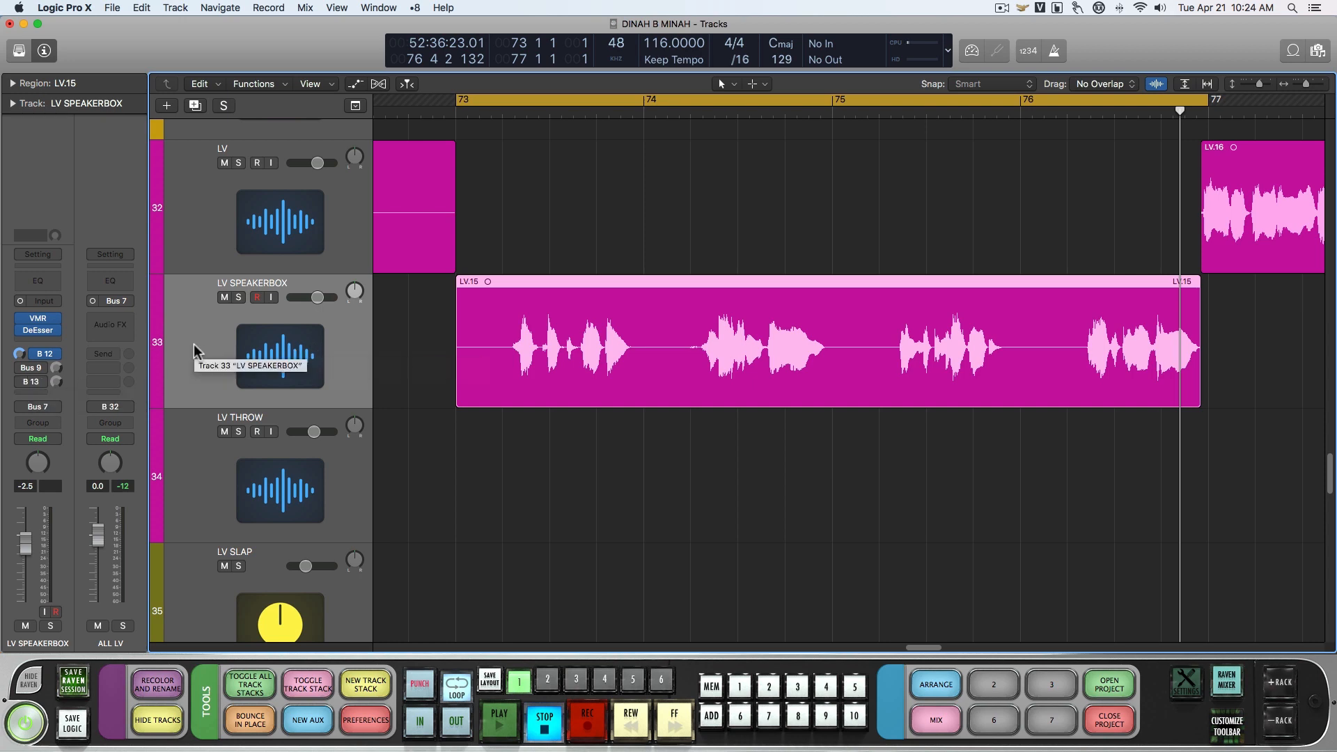
Insert a mono Linear Phase EQ on LV SPEAKERBOX and narrow it to the mids with its low cut and high cut.
left_click(49, 339)
mouse_move(70, 370)
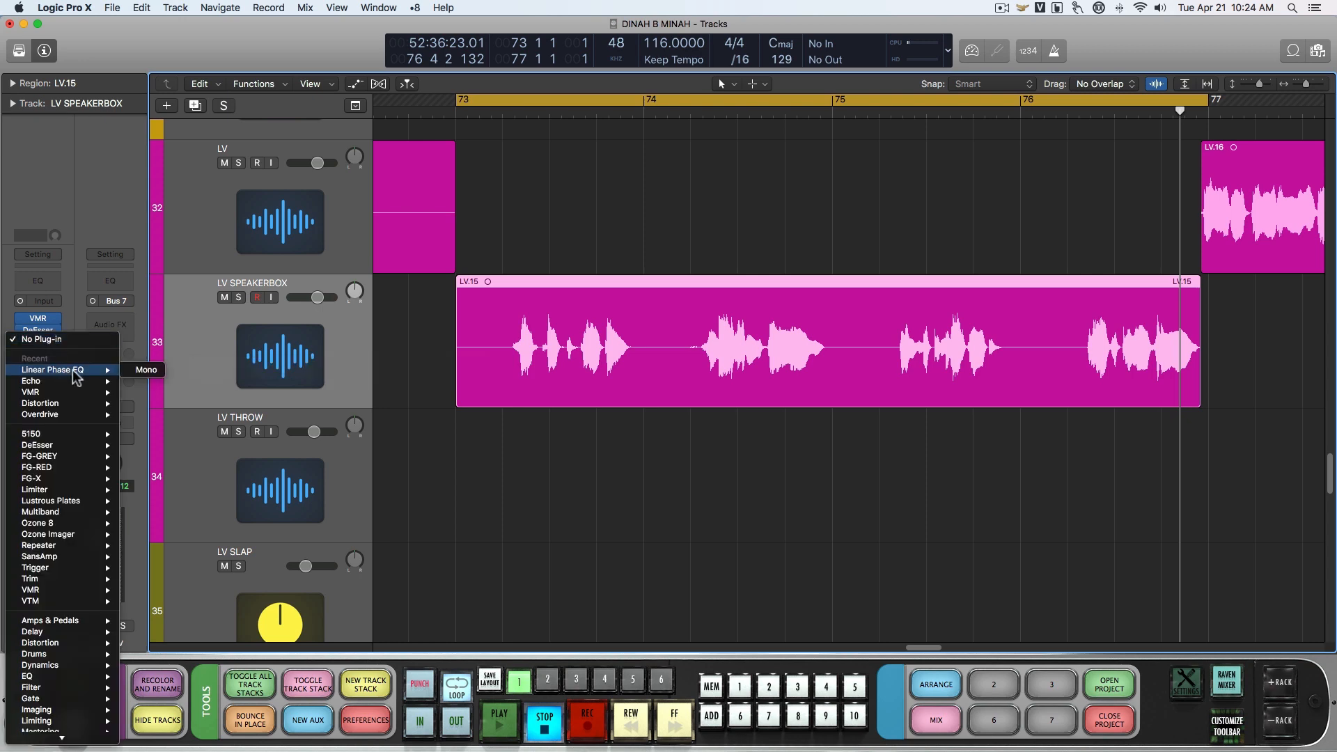
left_click(143, 371)
left_click_drag(453, 71, 844, 178)
left_click(459, 213)
left_click_drag(473, 337, 724, 336)
left_click(1033, 213)
left_click_drag(1044, 336, 853, 337)
left_click(415, 144)
Audition the filtered LV SPEAKERBOX region in solo, ending with the solo switched off.
scroll(569, 168, "left", 4)
scroll(569, 174, "right", 5)
key("s")
key("space")
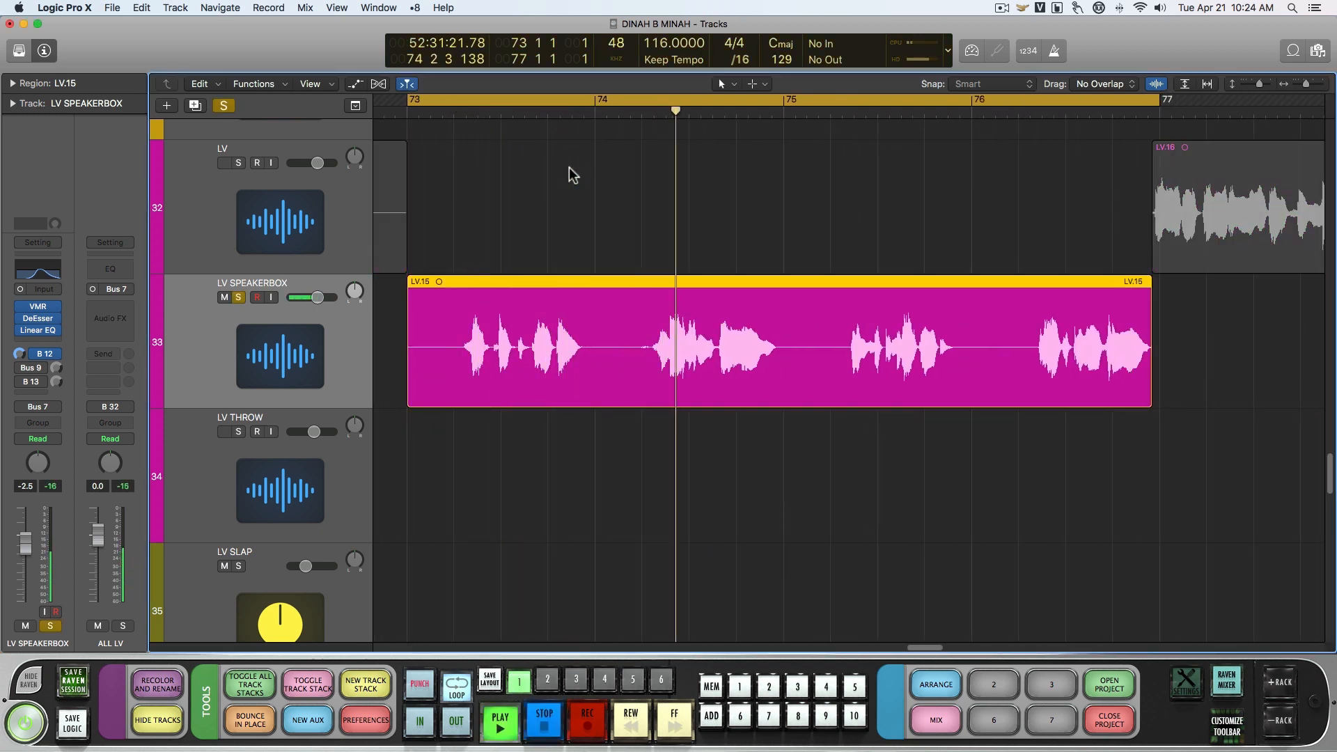
key("space")
key("s")
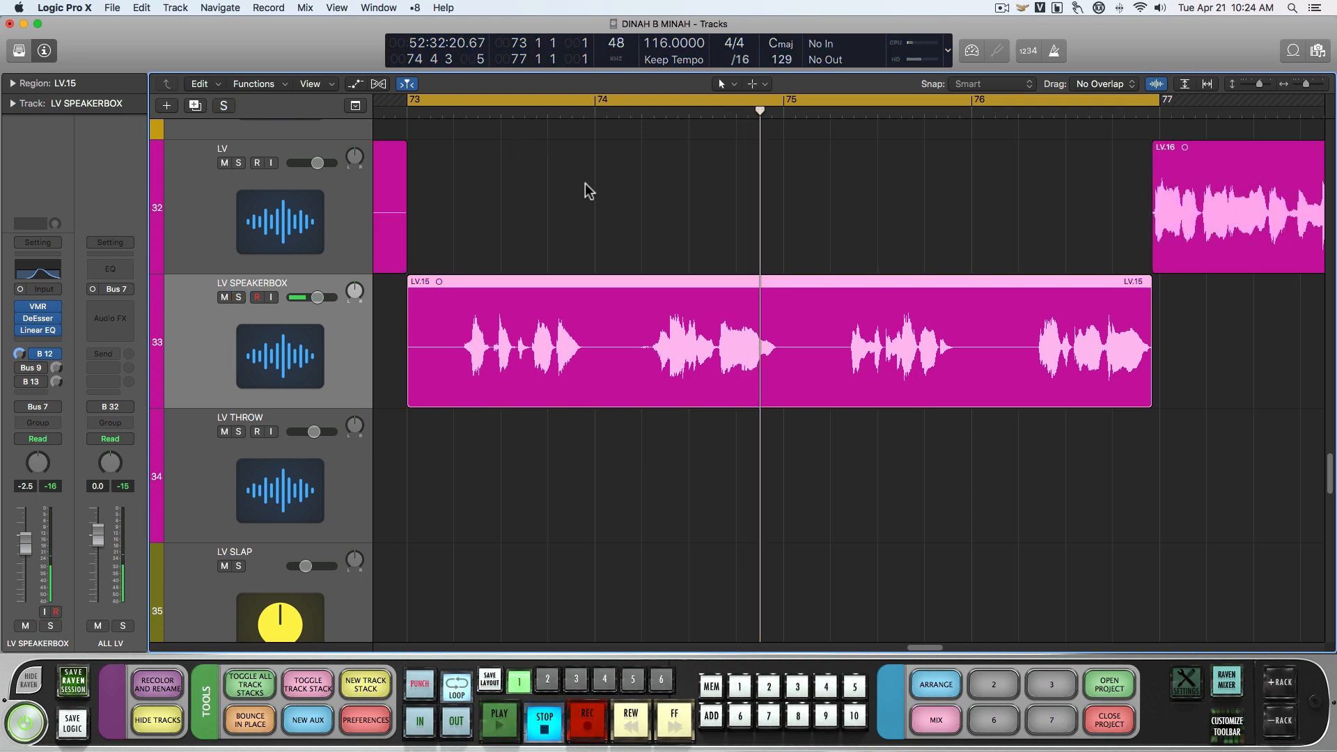
Turn off the cycle range and play from before bar 73 to hear the LV SPEAKERBOX phrase lead back into the LV track.
scroll(1033, 141, "right", 1)
left_click_drag(1305, 84, 1304, 84)
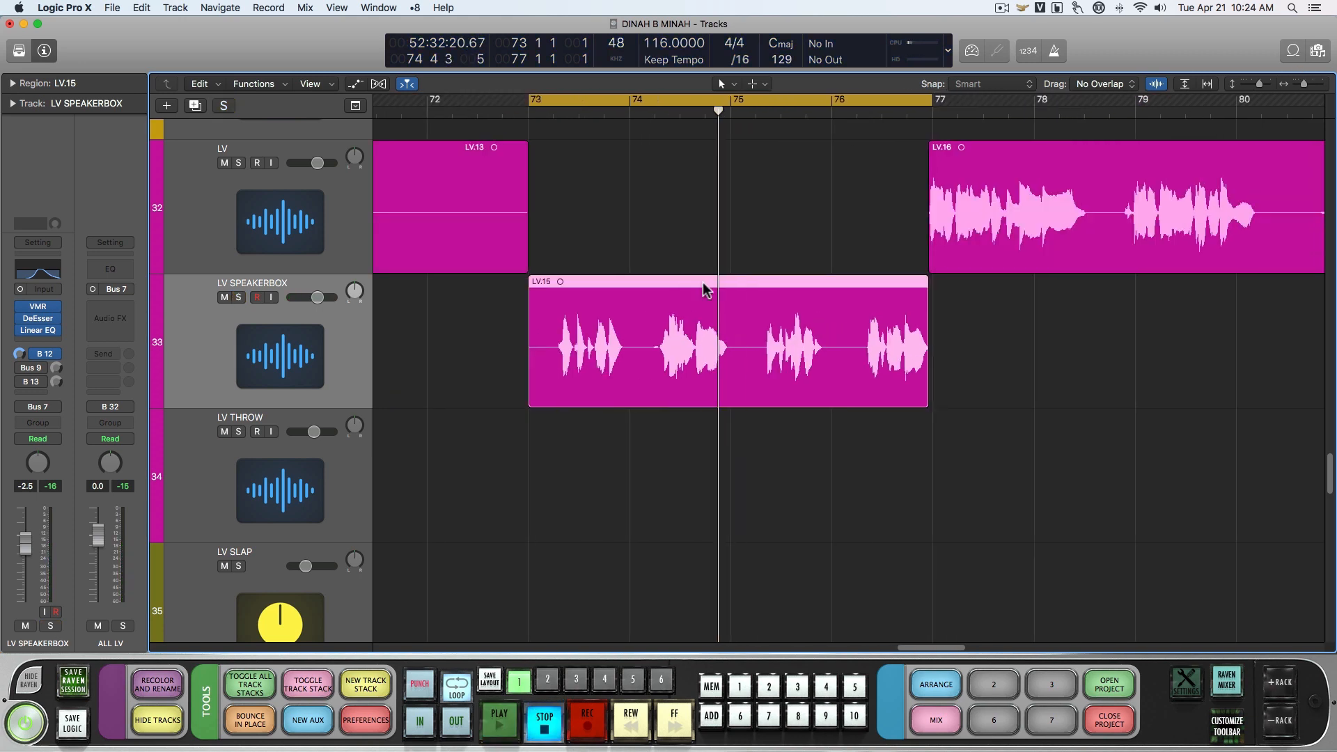
scroll(903, 220, "right", 2)
scroll(901, 222, "right", 6)
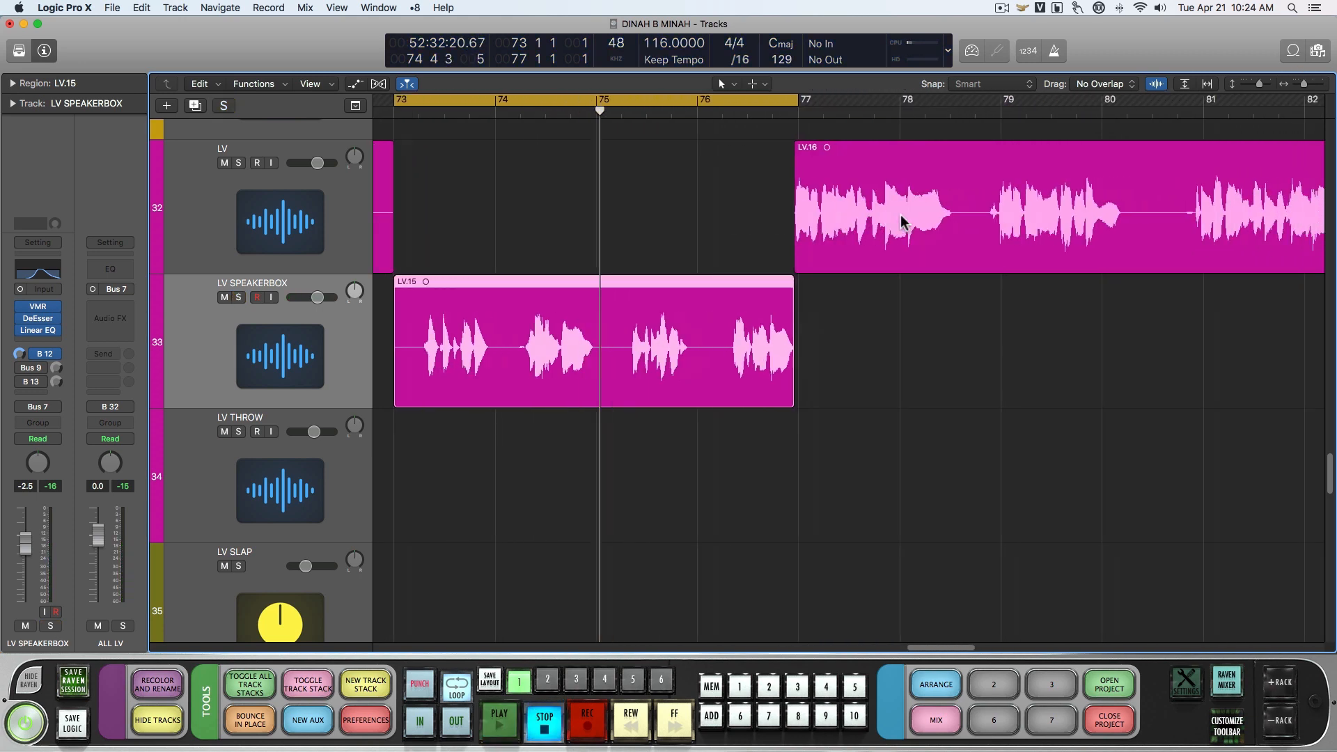
scroll(841, 94, "left", 3)
left_click(840, 94)
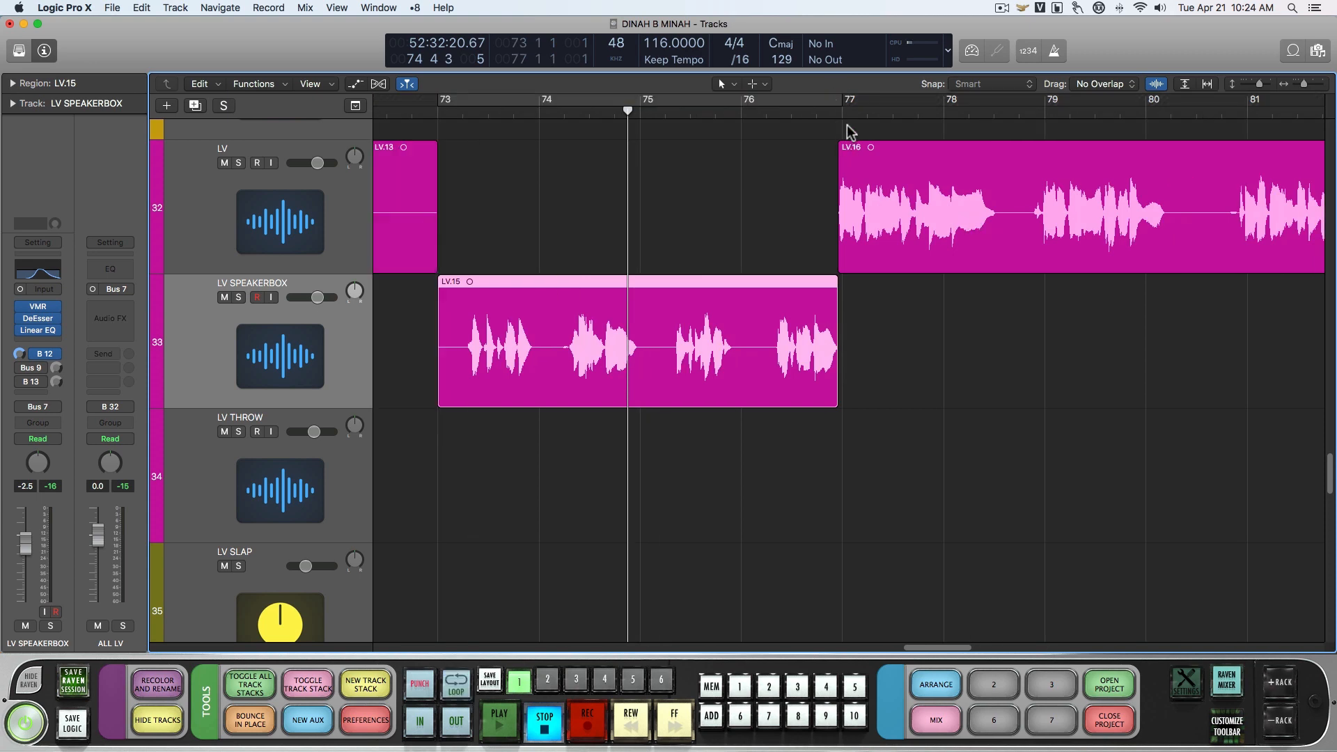
left_click(840, 117)
left_click_drag(840, 117, 836, 117)
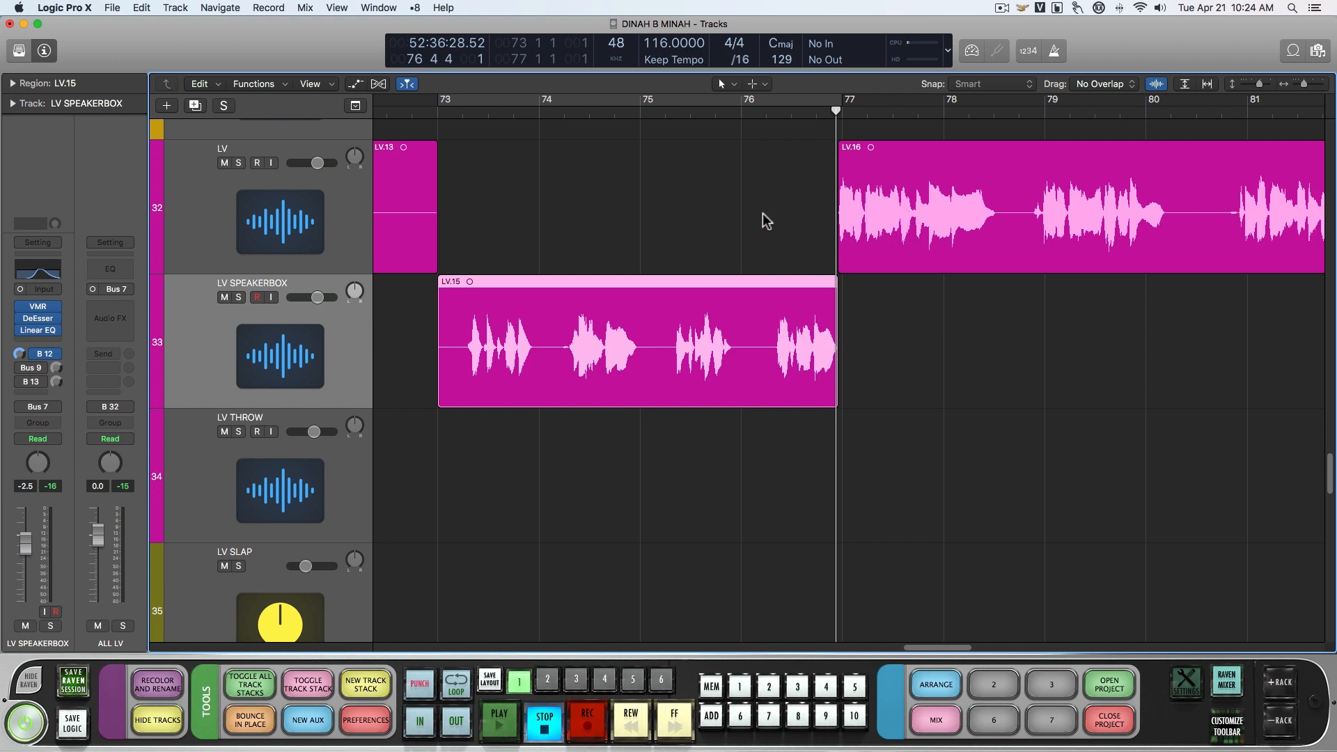
left_click(399, 112)
key("space")
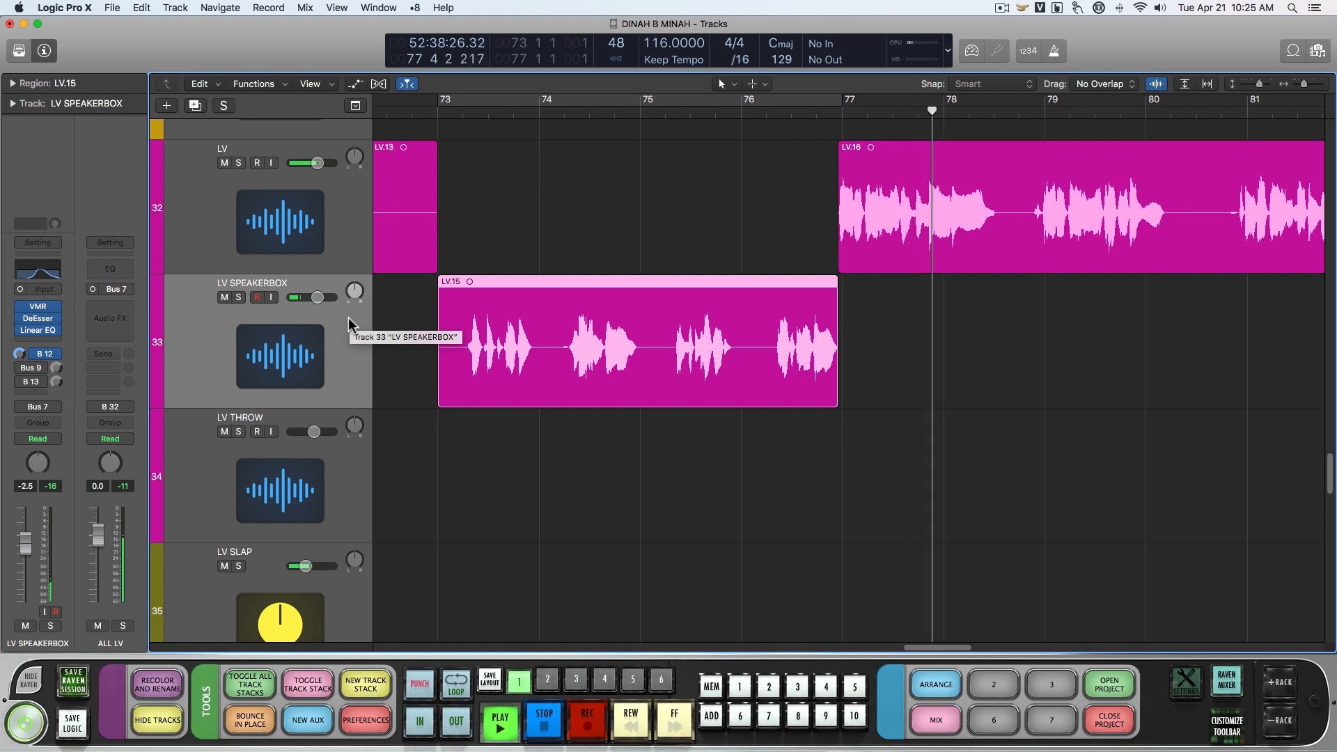
key("space")
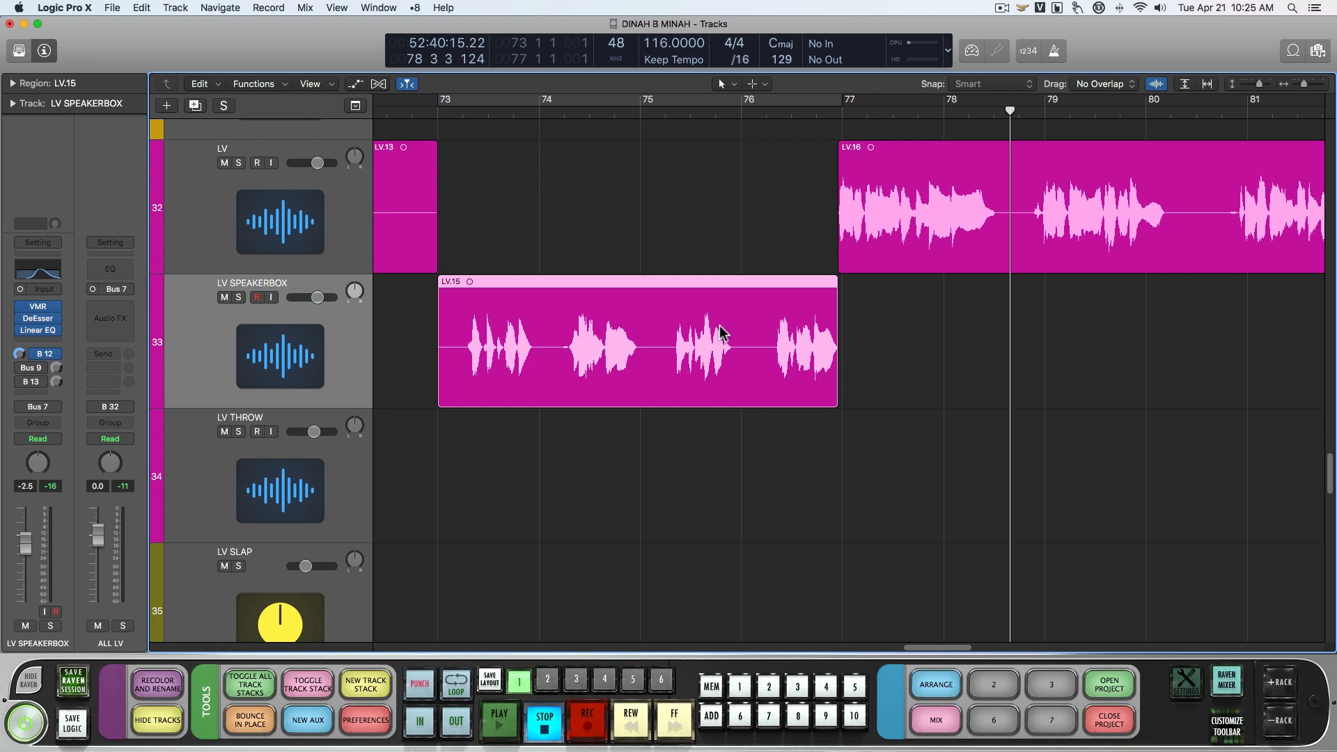
left_click(879, 223)
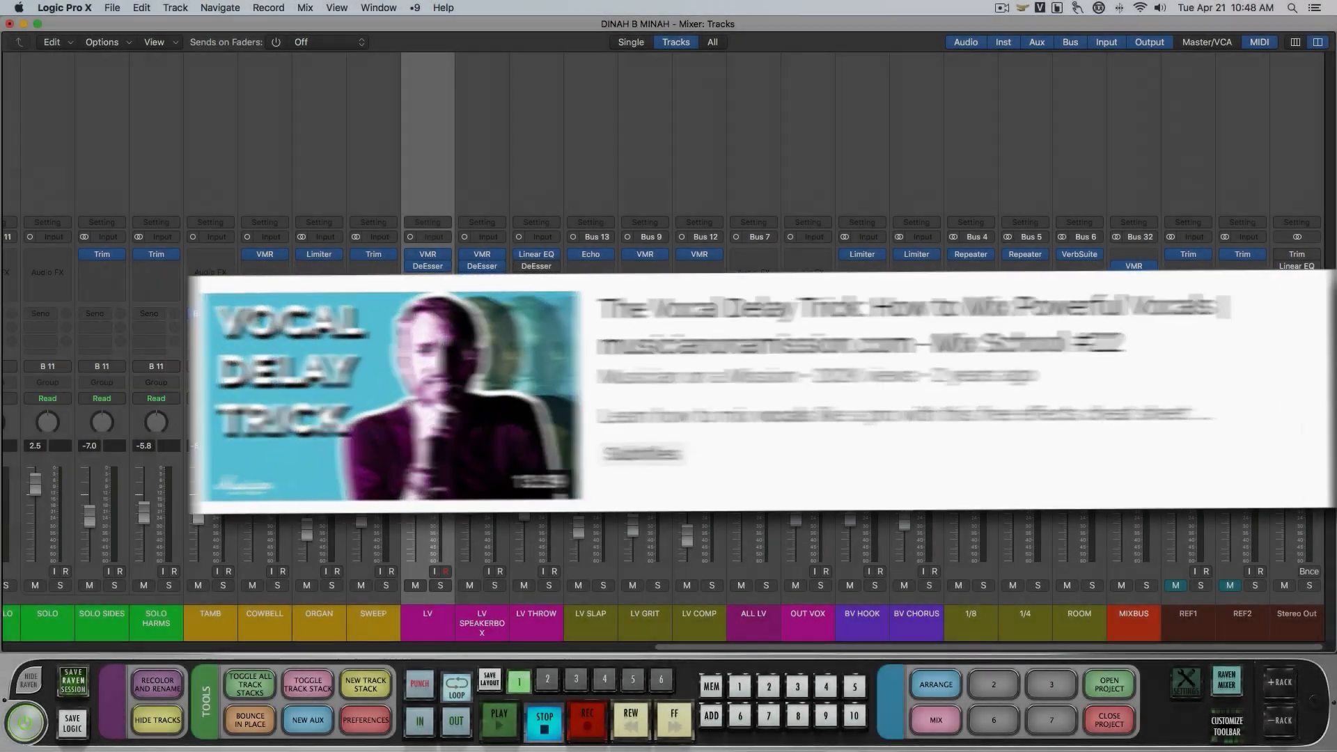
Add a Bus 14 send to the LV channel in the mixer and rename the new aux LV WIDTH.
left_click(420, 351)
mouse_move(435, 436)
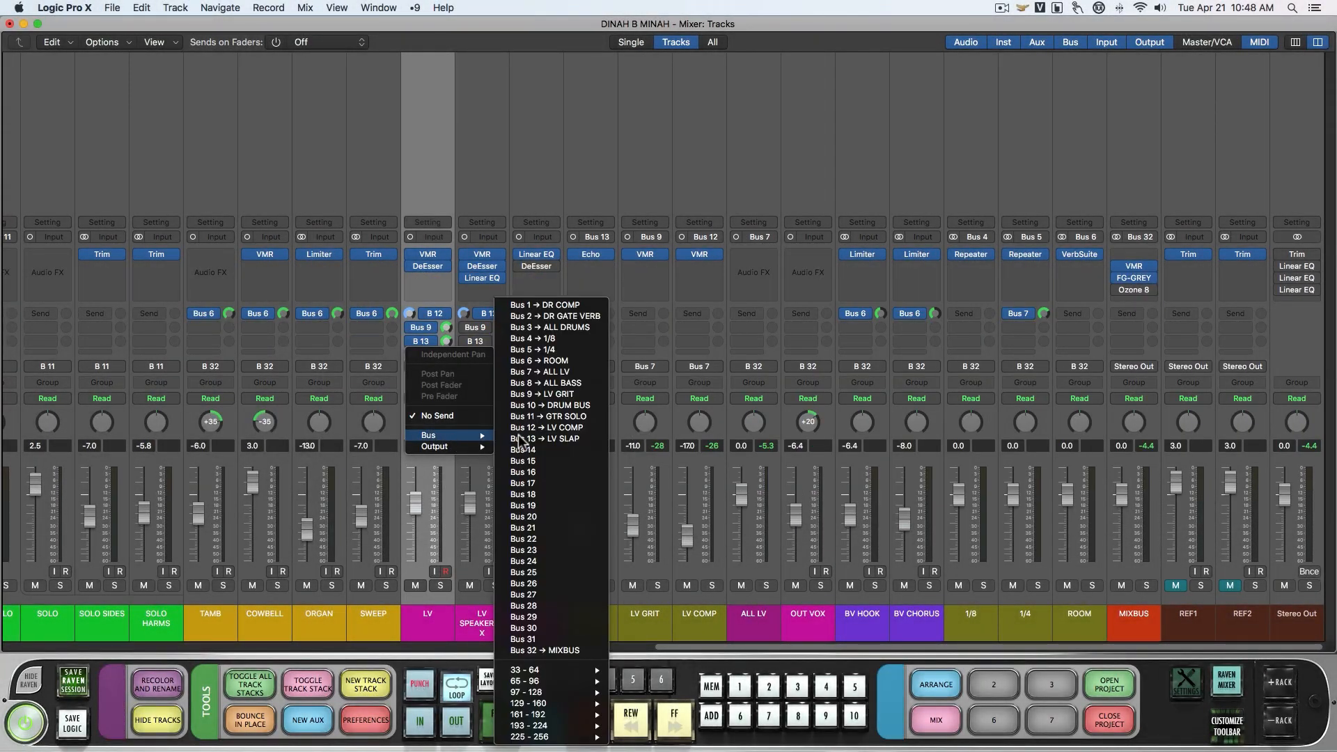
left_click(554, 454)
left_click(1291, 399)
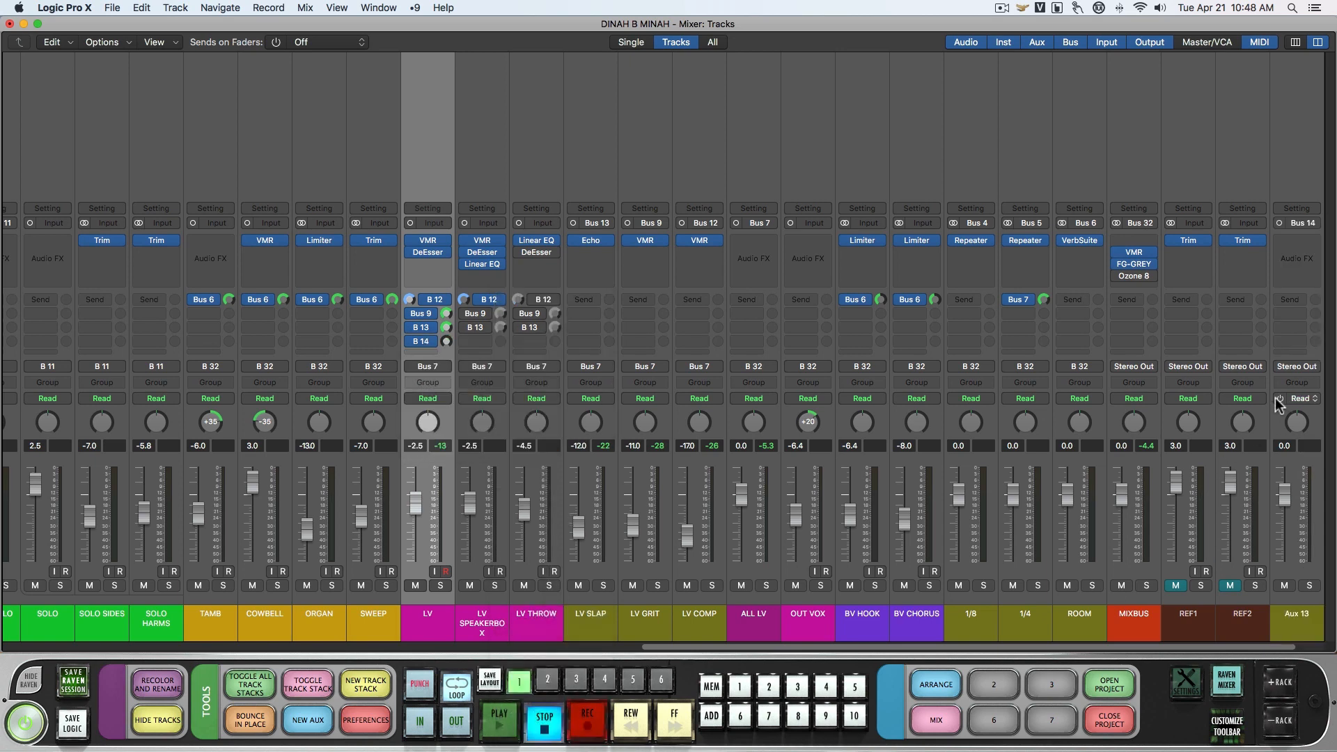
double_click(591, 614)
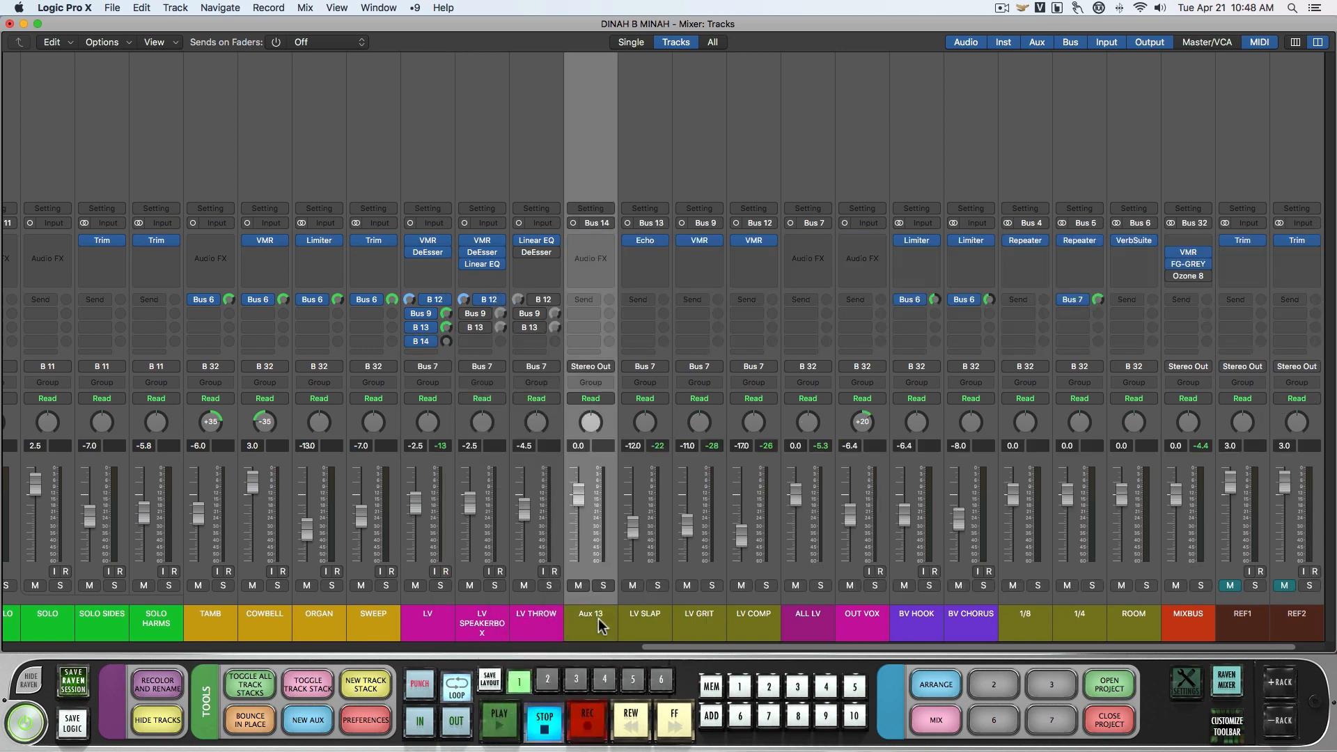
type("LV WIDTH")
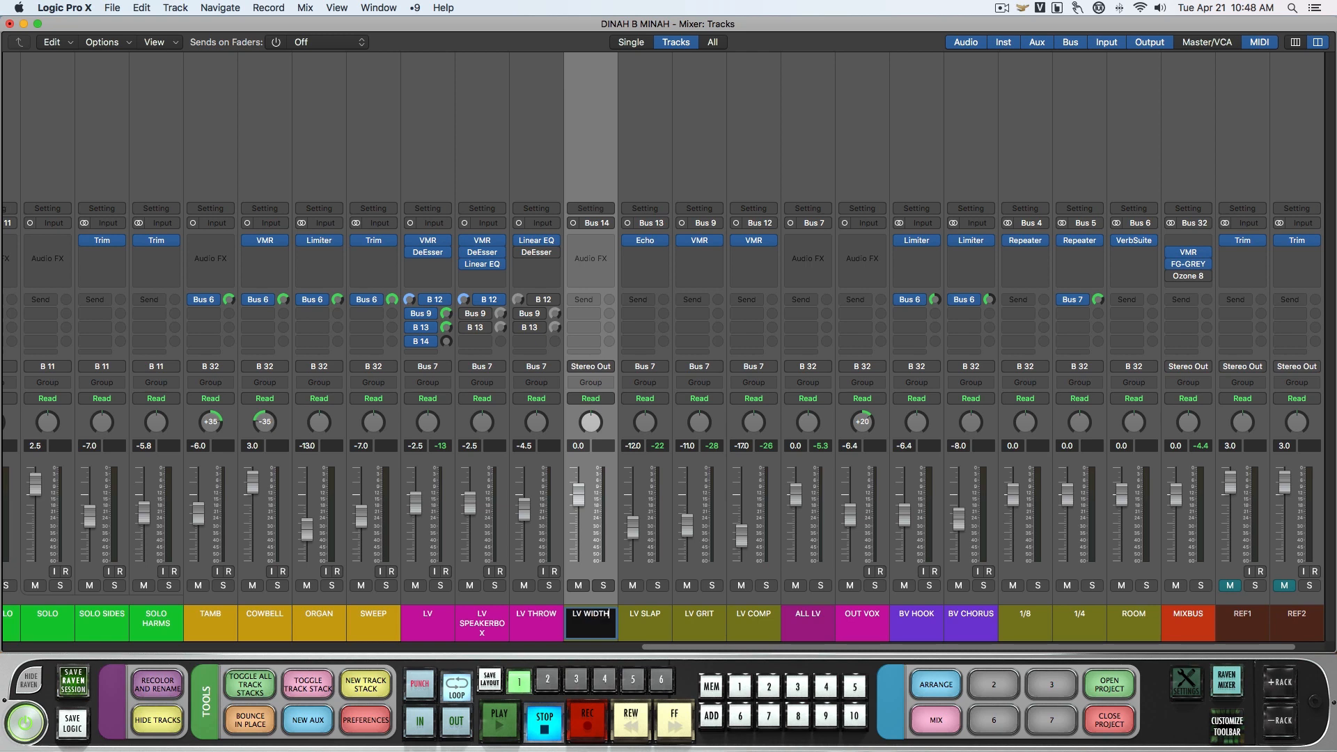
key("Return")
Route the LV WIDTH aux output to Bus 32 (MIXBUS).
left_click(590, 366)
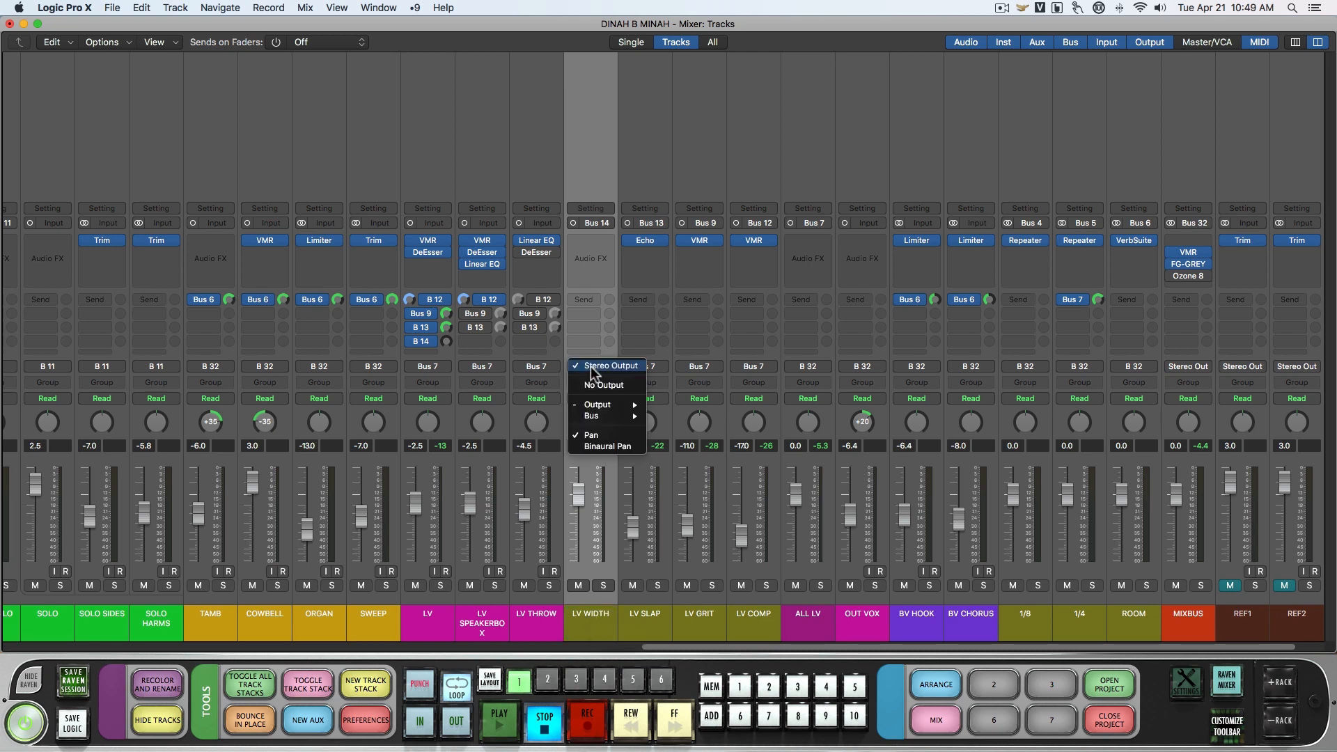
mouse_move(596, 416)
left_click(711, 650)
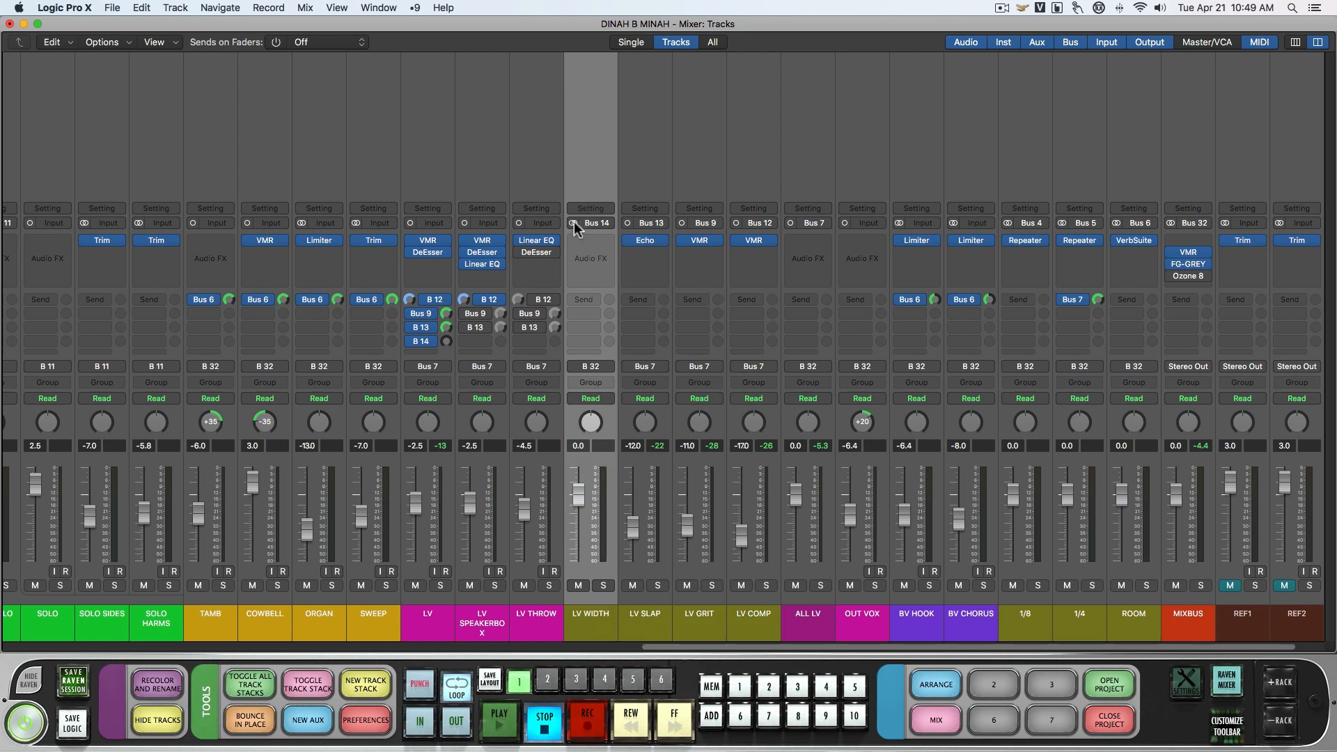
Route the LV WIDTH aux output to Bus 7 (ALL LV).
left_click(593, 367)
mouse_move(596, 416)
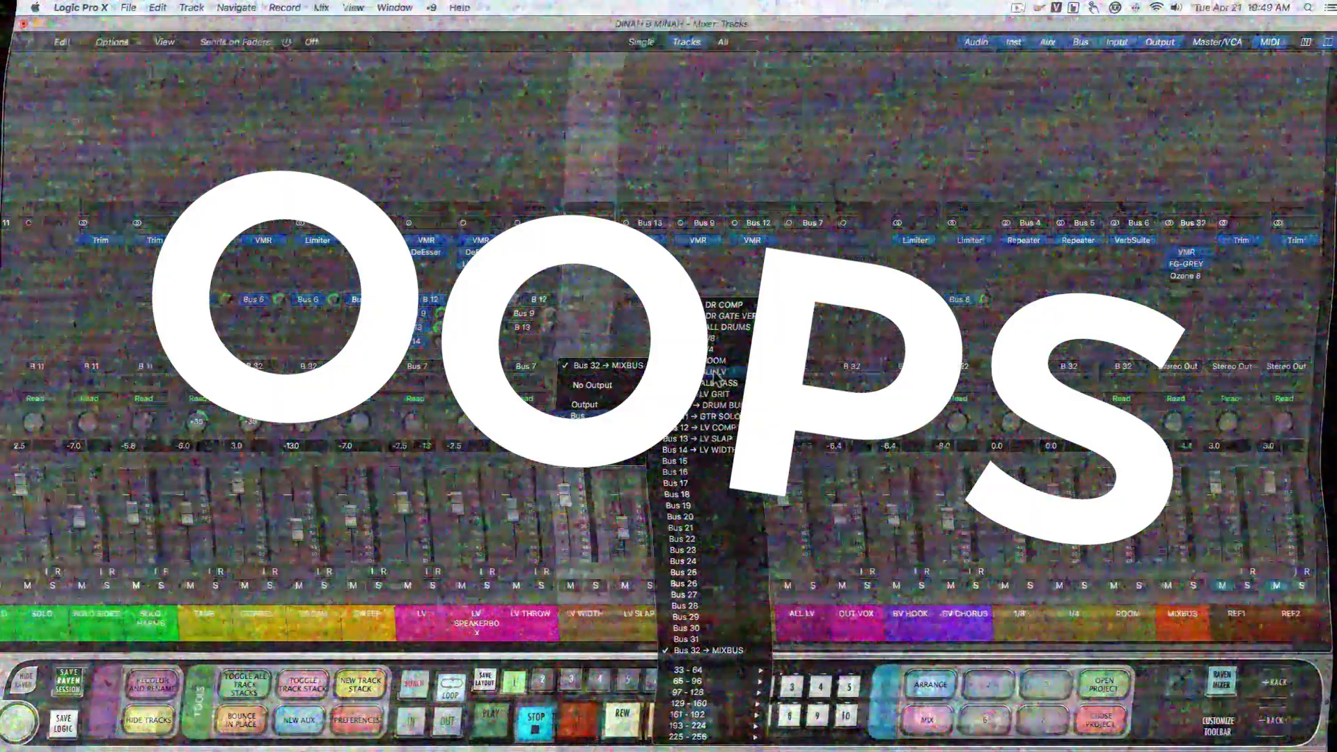
left_click(717, 372)
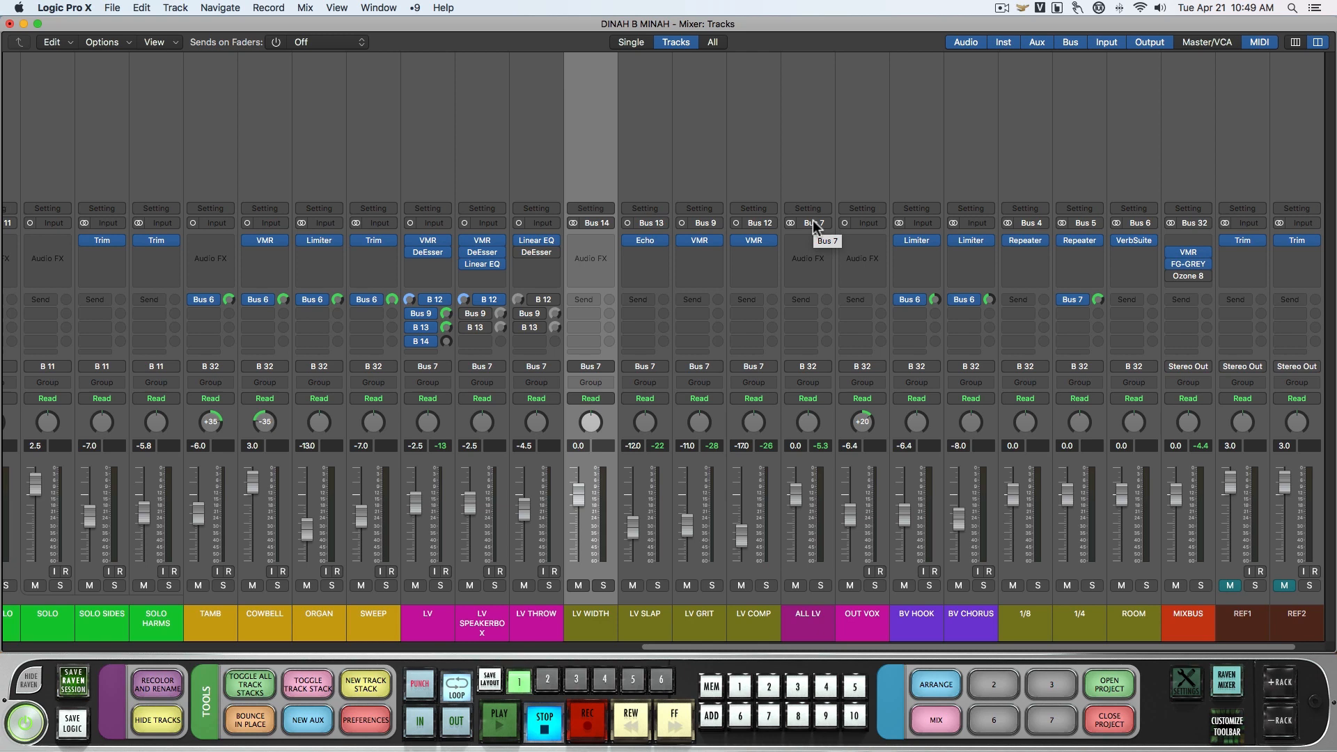
Insert a Stereo Delay on LV WIDTH and set both its left and right delay times to 57 ms.
left_click(598, 245)
mouse_move(612, 551)
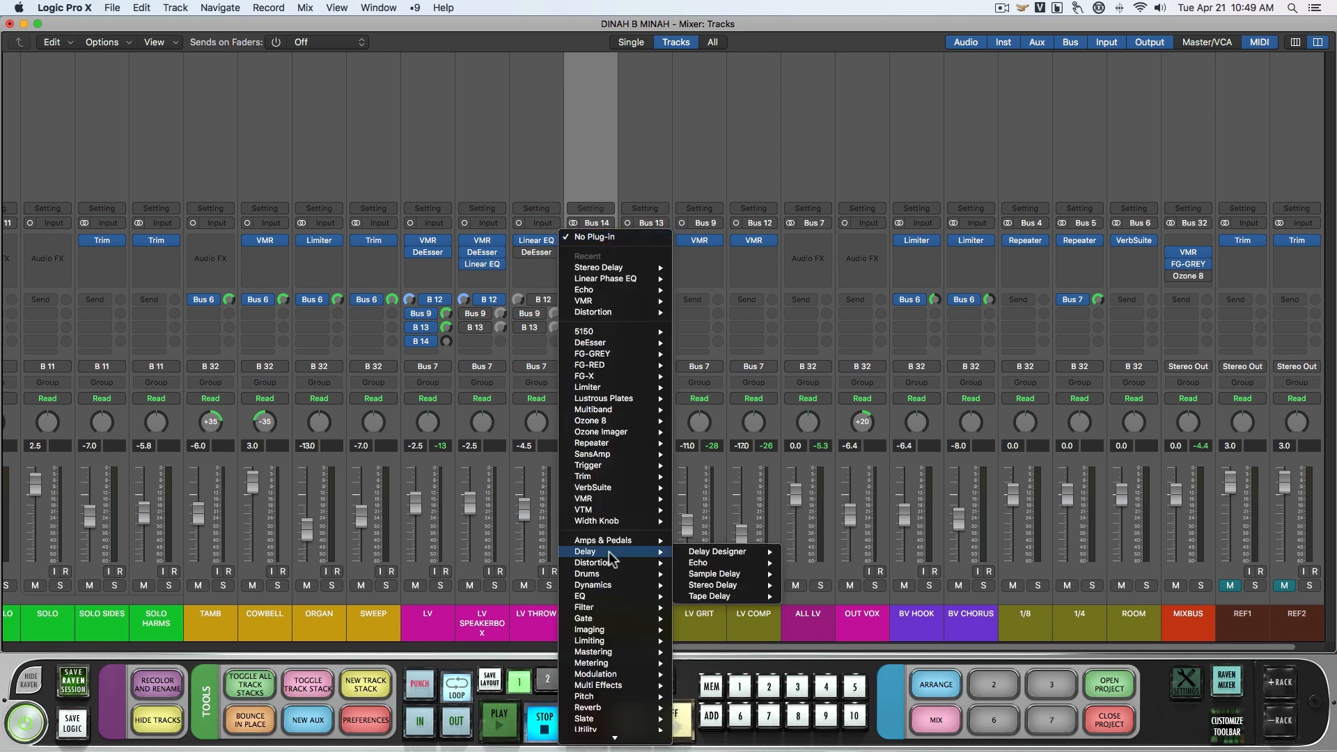
left_click(719, 587)
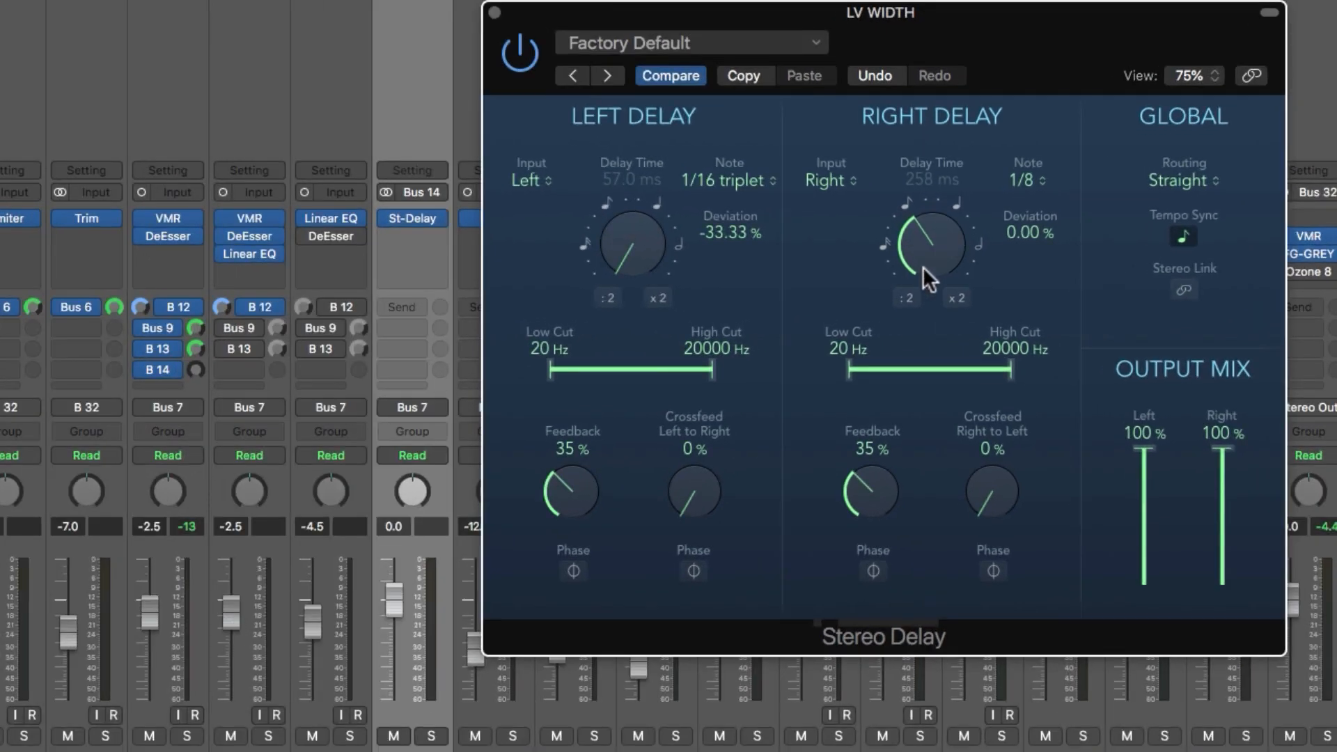
left_click_drag(922, 266, 925, 449)
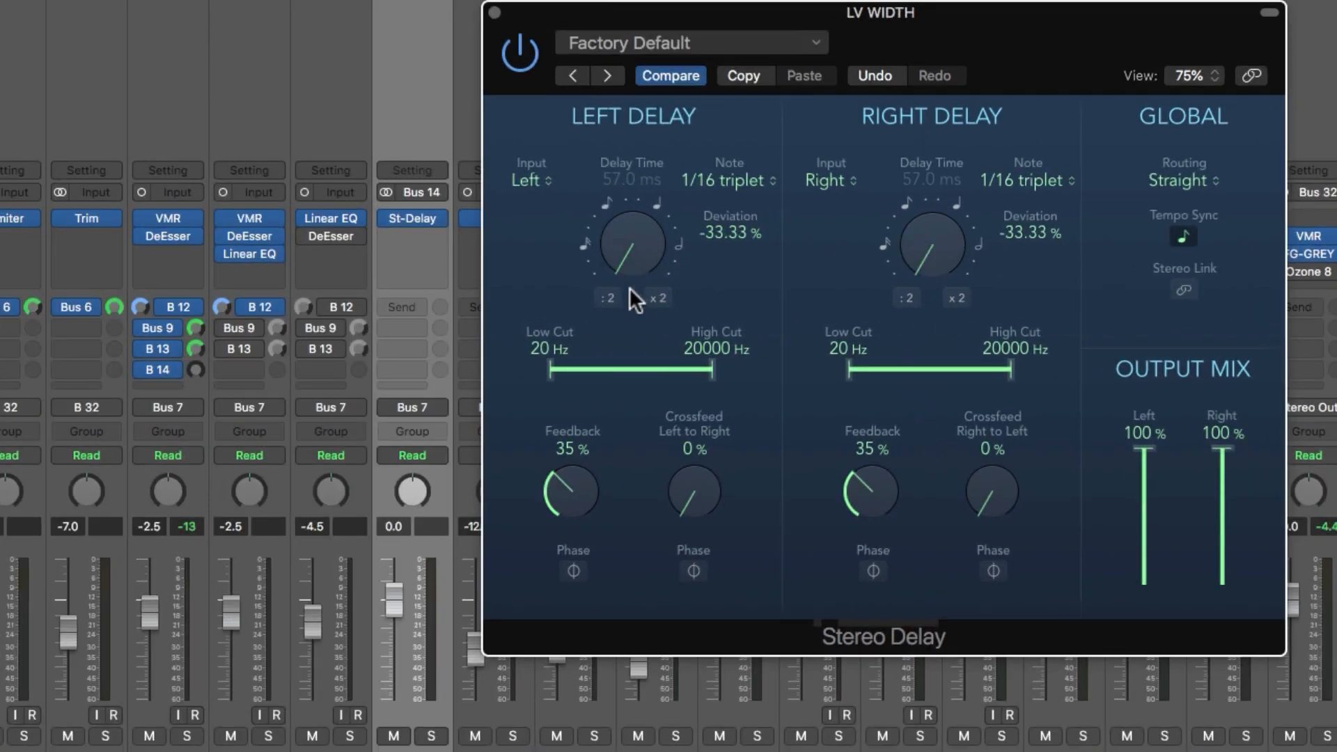
Solo the LV channel, then set the left delay time to 92 ms and LV's Bus 14 send to 0.0 dB.
left_click(186, 128)
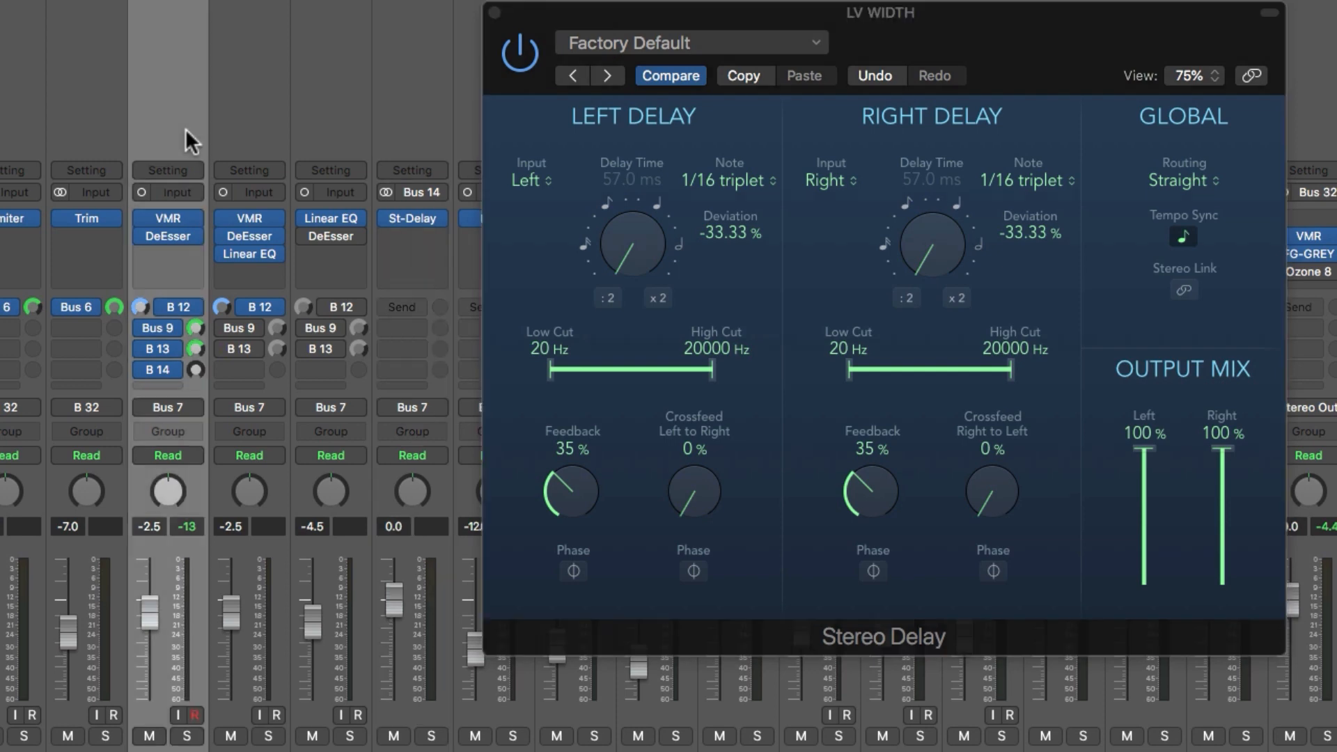
key("ctrl+s")
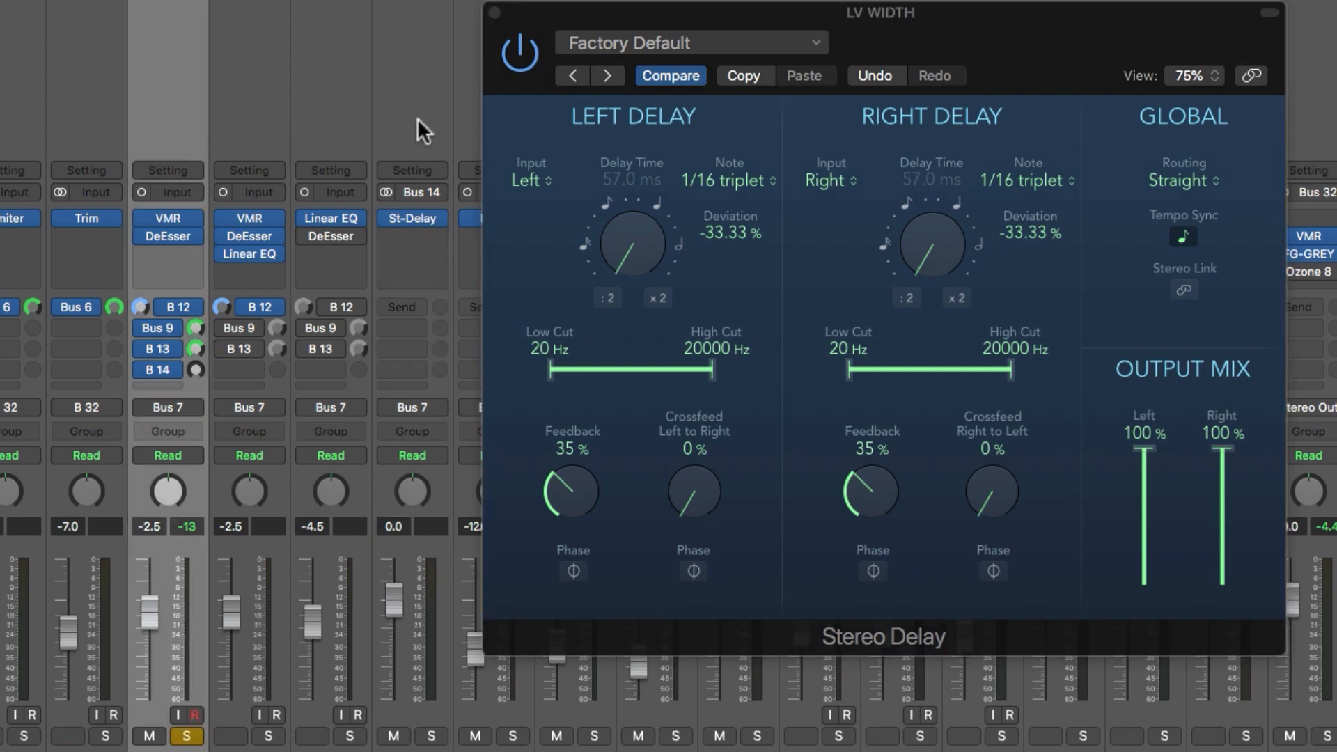
left_click(417, 120)
left_click_drag(632, 253, 628, 220)
left_click(196, 370, "alt")
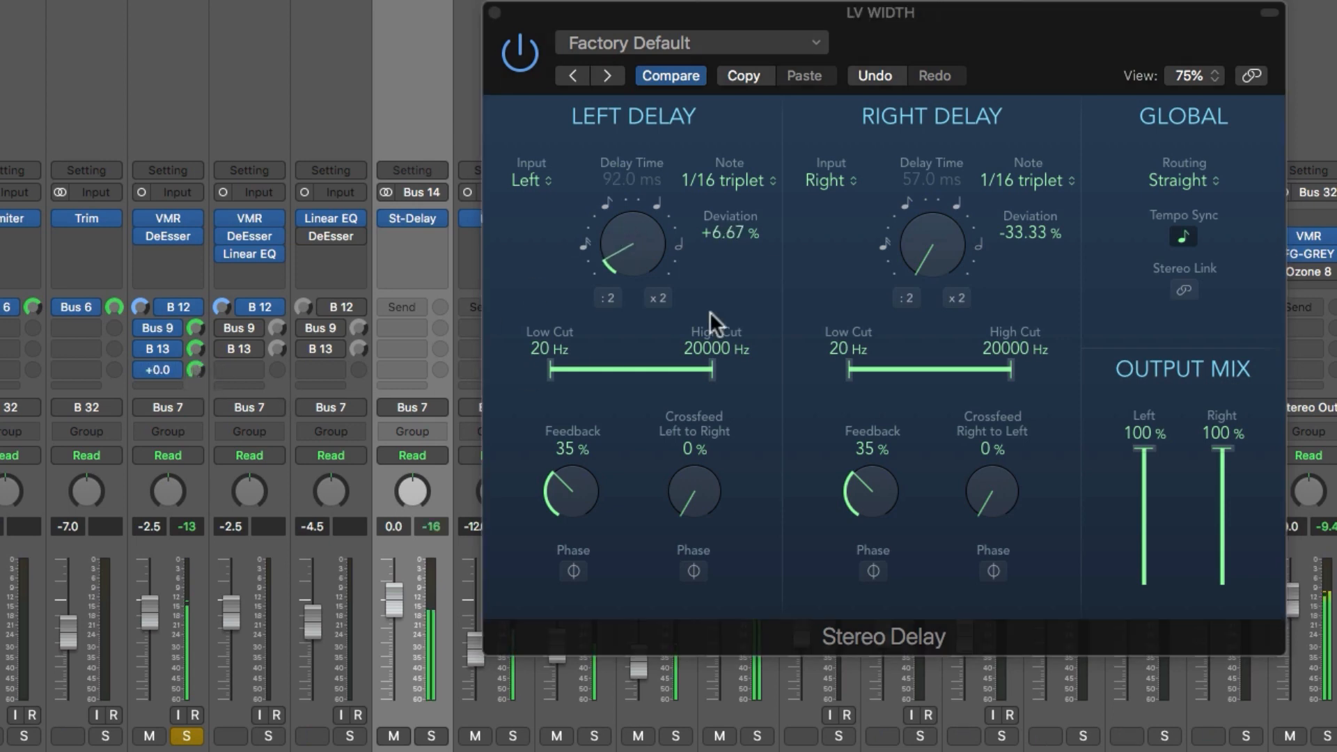
Fine-tune the left delay time to 84 ms against the 57 ms right delay while the vocal plays.
mouse_move(914, 255)
left_mouse_down()
mouse_move(914, 236)
mouse_move(920, 266)
left_mouse_up()
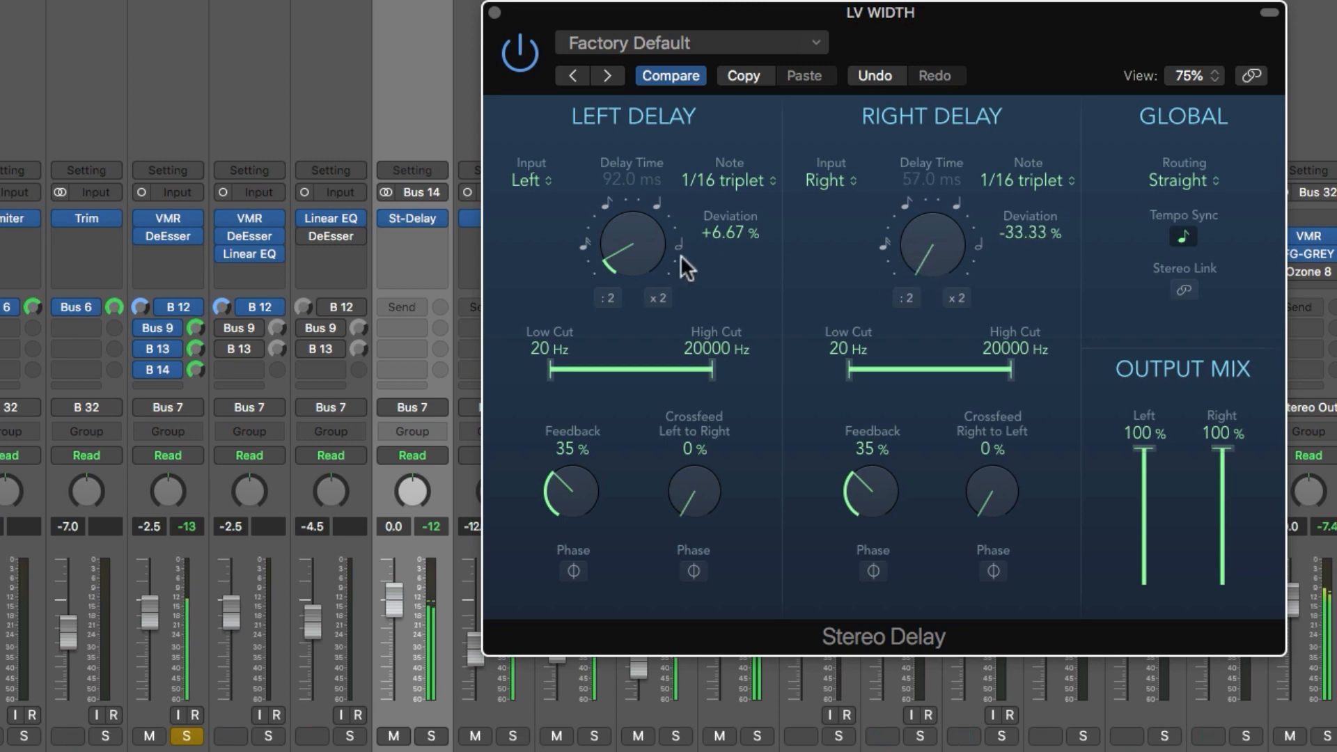
left_click_drag(633, 252, 634, 265)
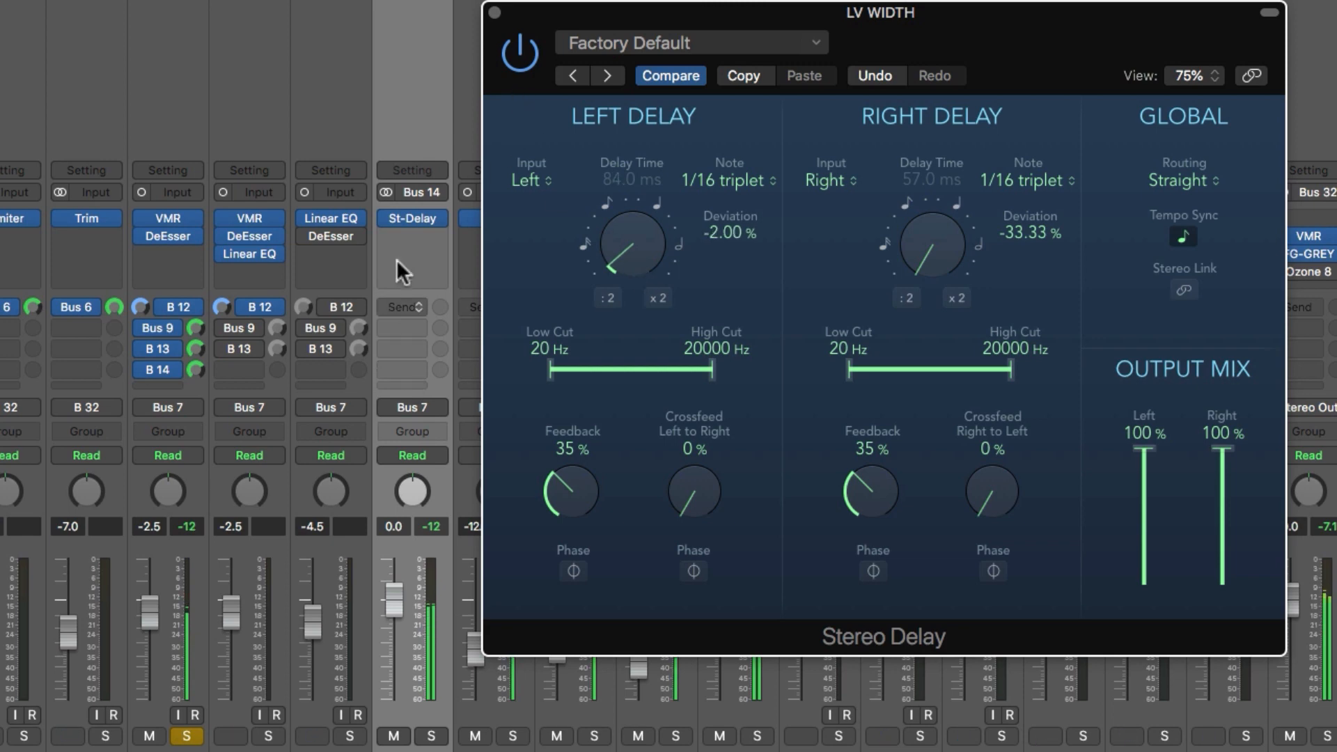
Bypass and re-enable the Stereo Delay on LV WIDTH while the vocal plays to compare the sound.
mouse_move(383, 214)
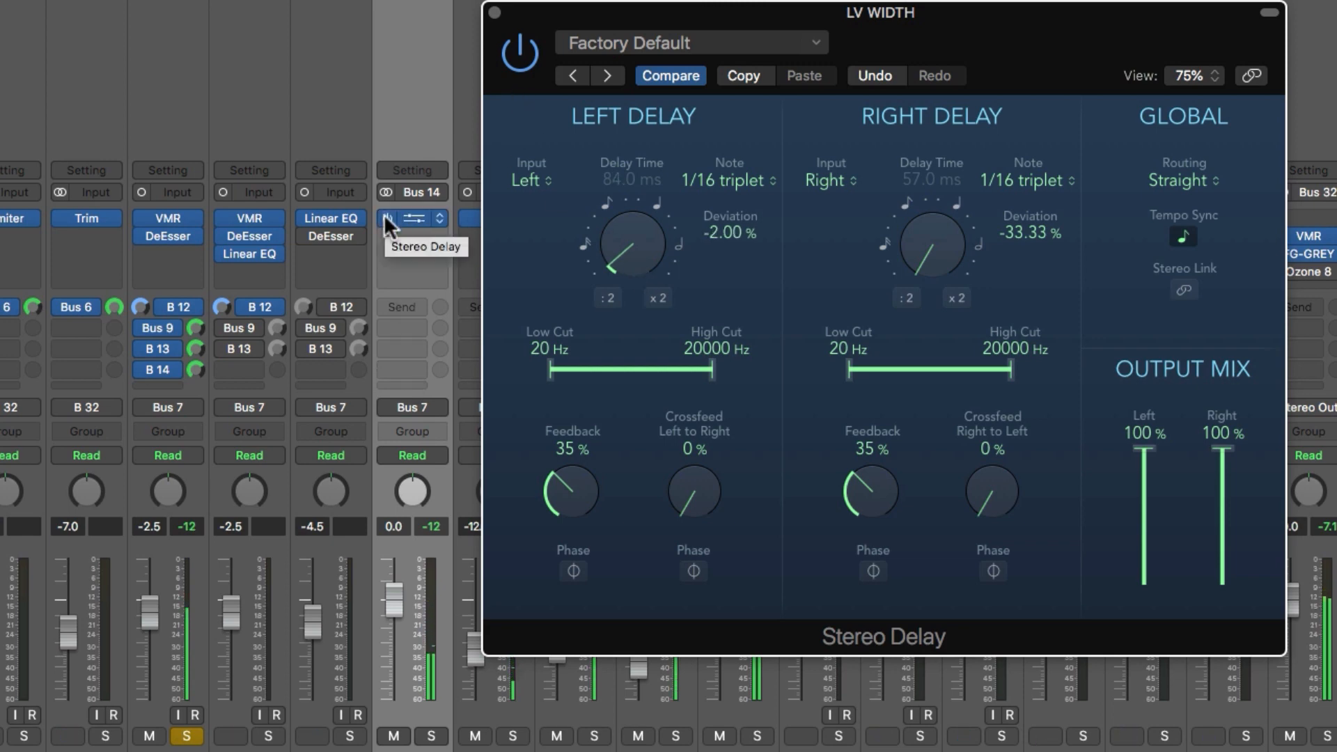
left_click(385, 218)
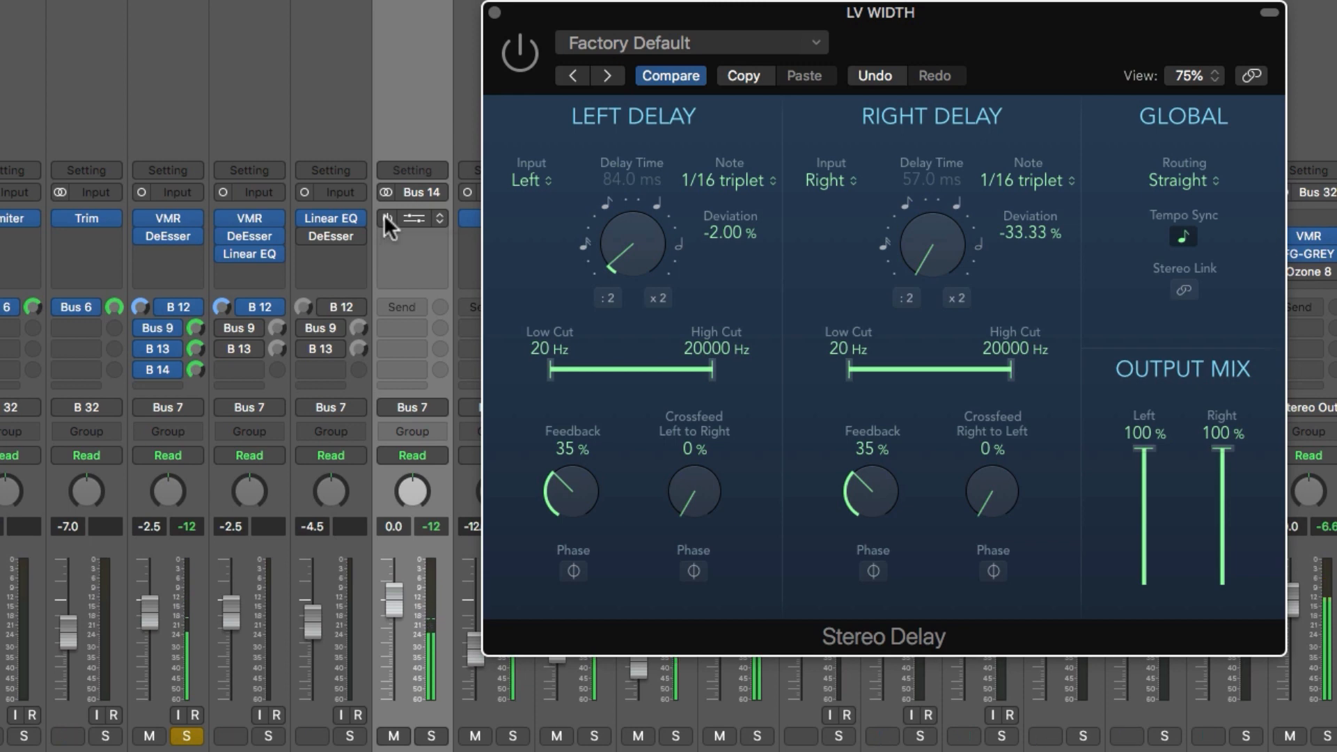
left_click(385, 218)
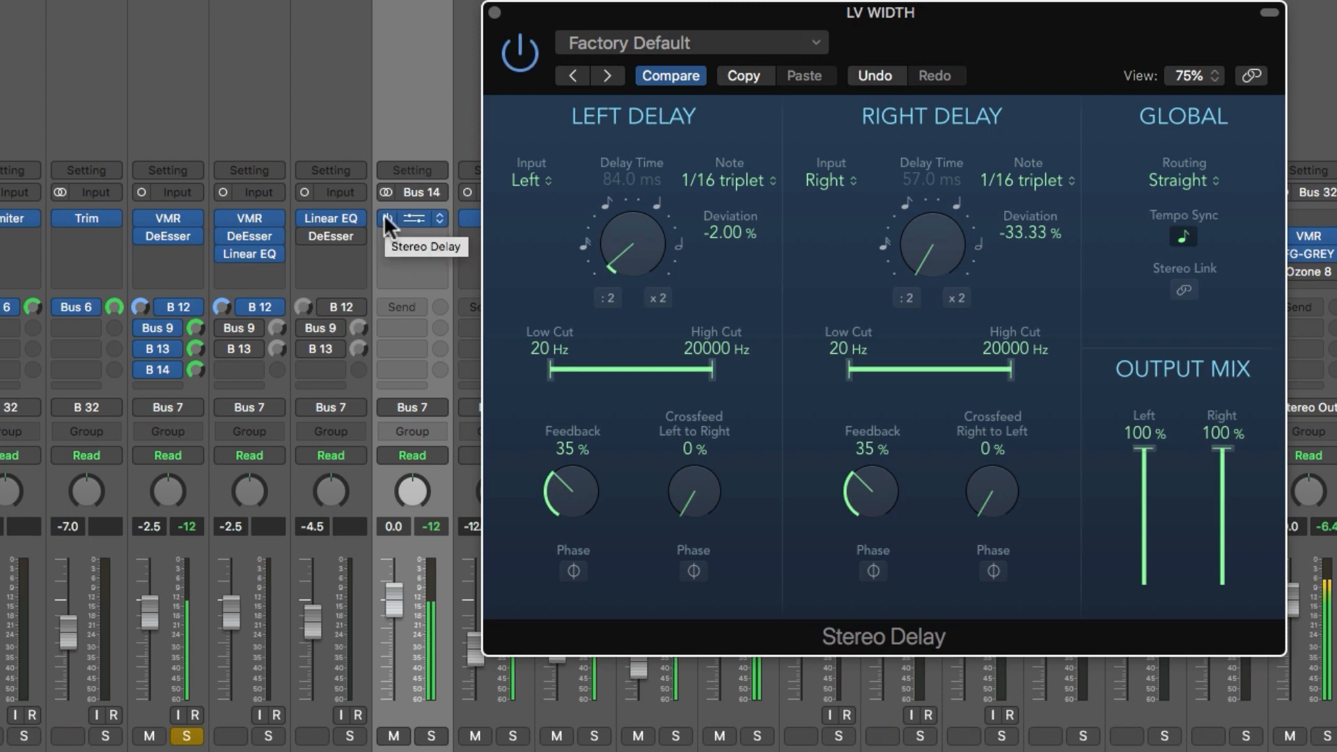
Pull the LV WIDTH fader all the way down, then raise it to -8.0 dB to blend in the delay.
left_click(392, 596)
left_click_drag(391, 596, 397, 699)
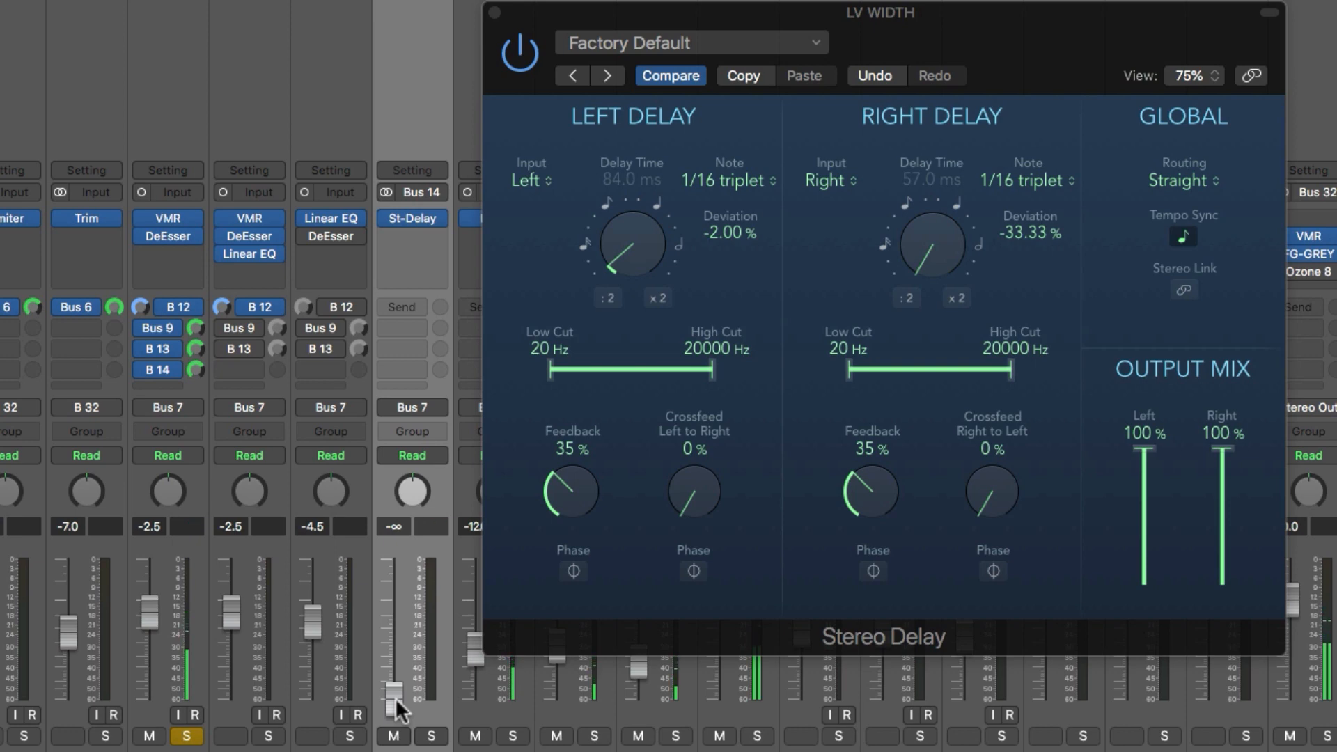
left_click_drag(394, 697, 393, 634)
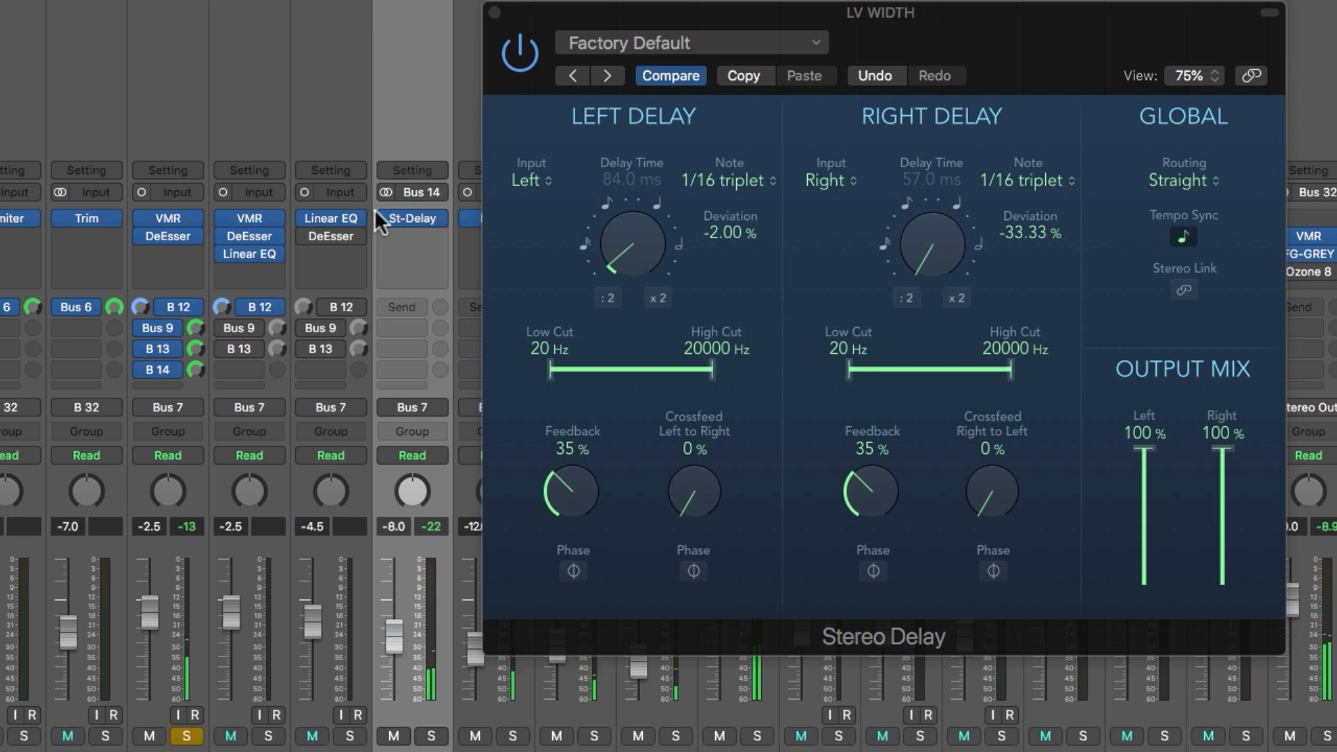
Unsolo the LV channel and play the full mix to hear the width effect in context.
mouse_move(382, 214)
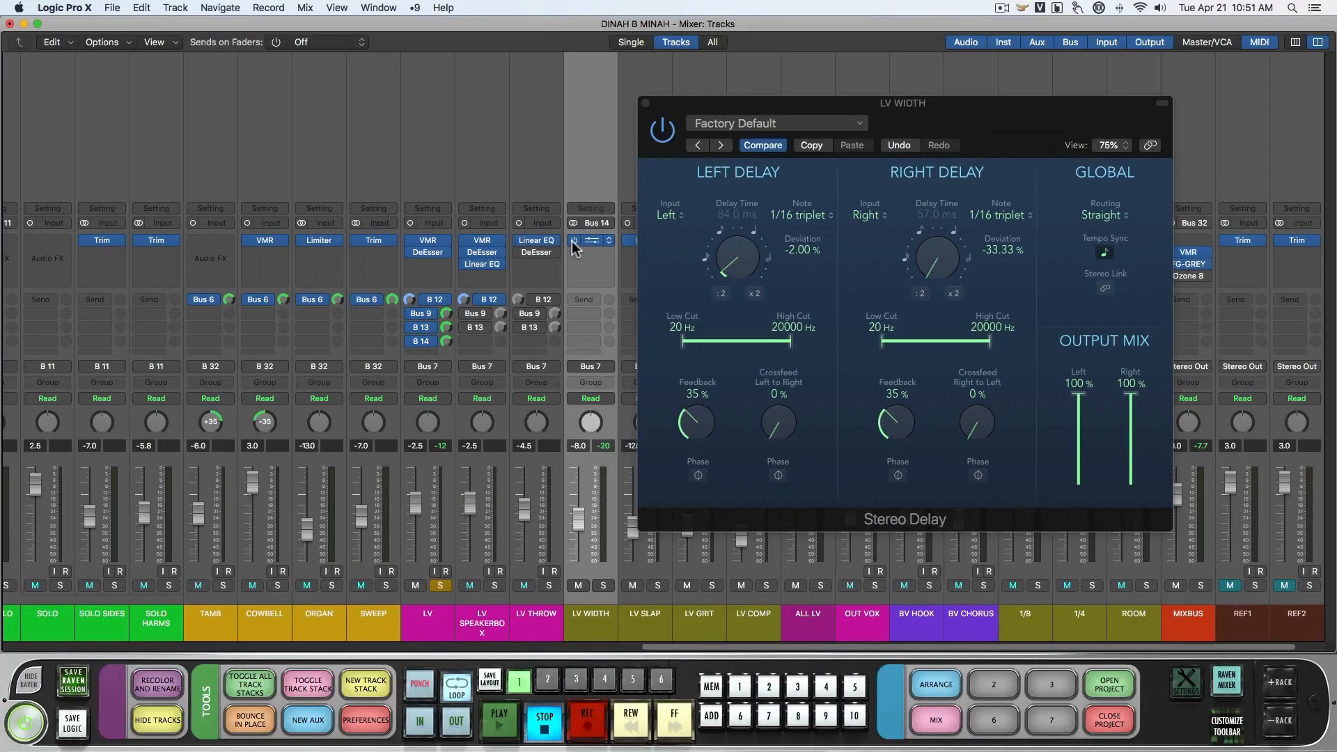
left_click(437, 178)
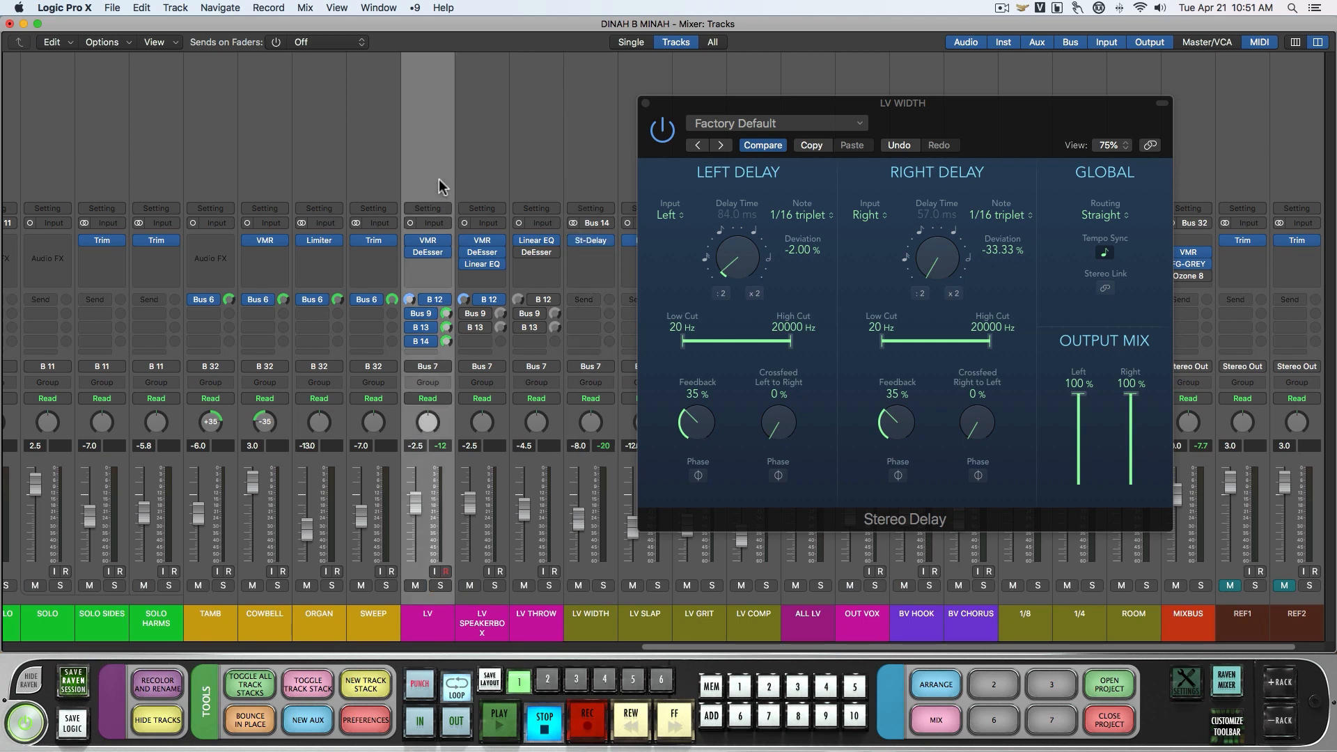
key("space")
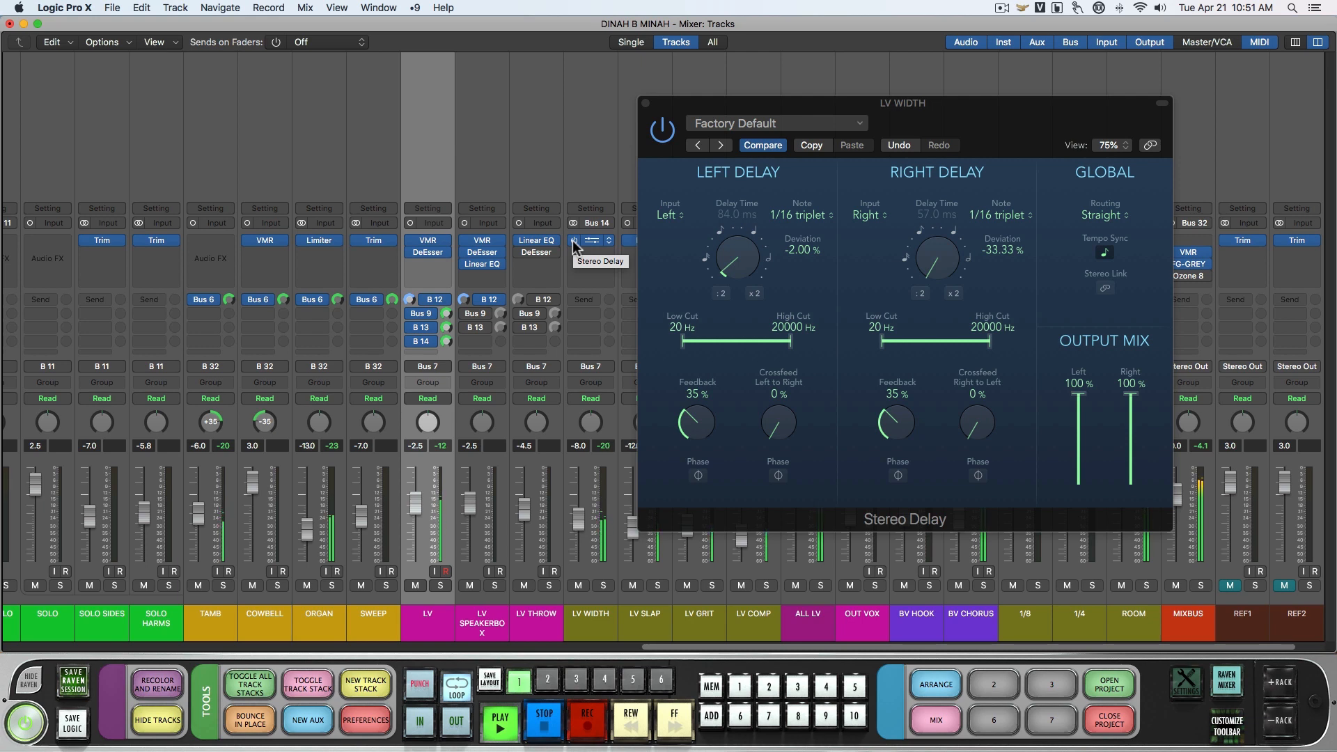
key("space")
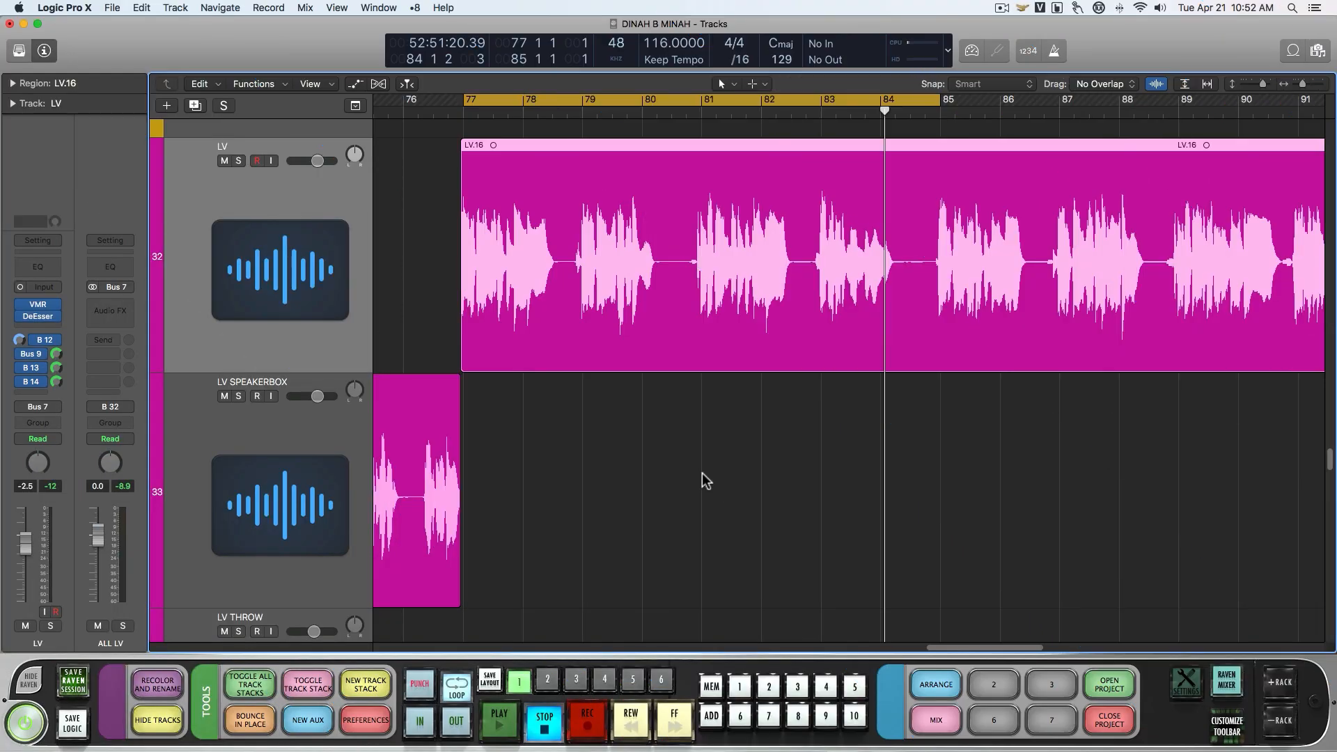
Display automation on the LV track, choose Send Mute 4 → LV WIDTH, and set that send to Muted.
left_click(702, 473)
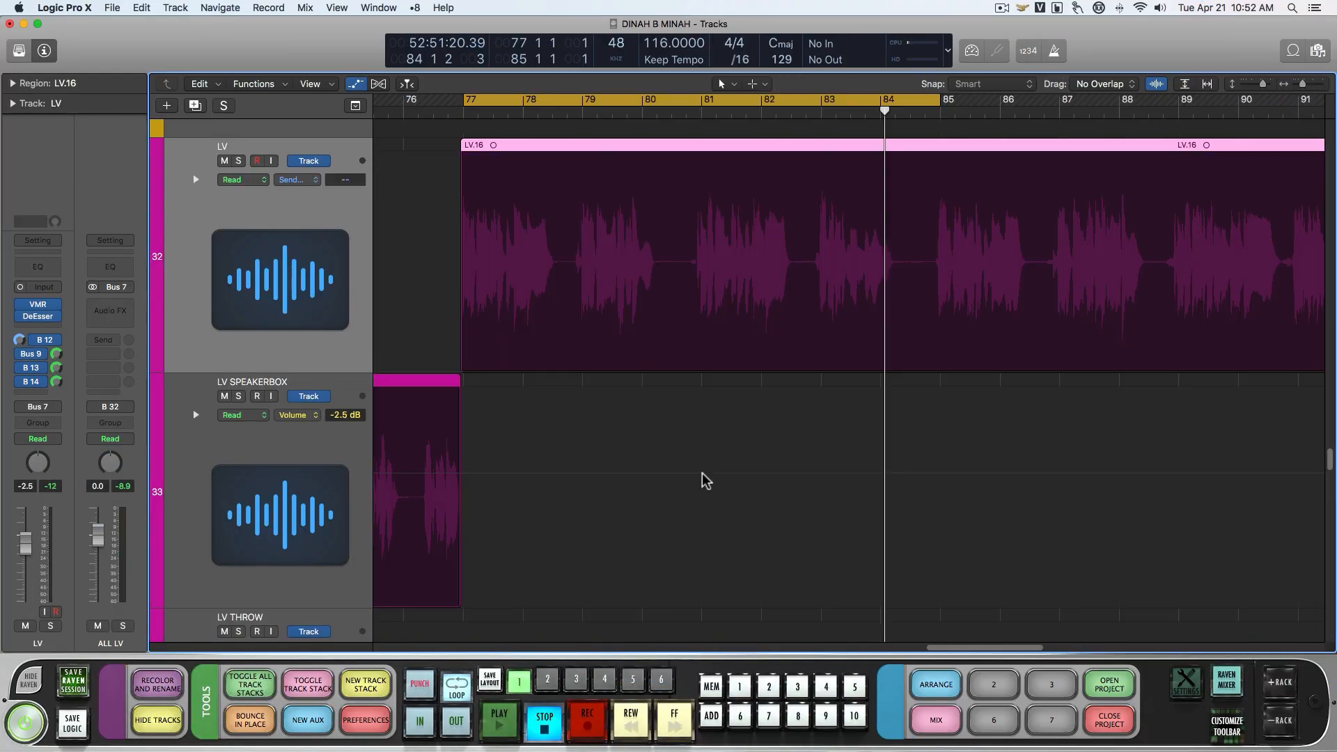
left_click(296, 180)
mouse_move(356, 270)
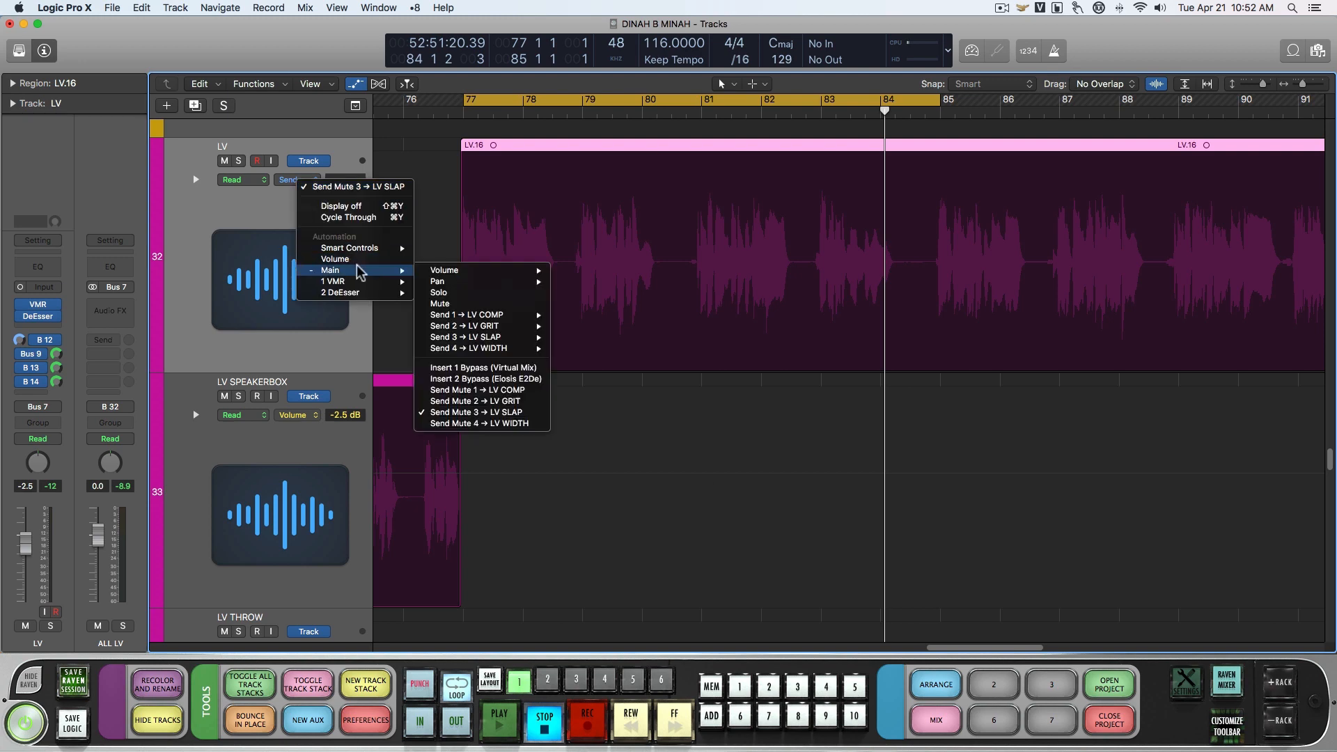
left_click(510, 422)
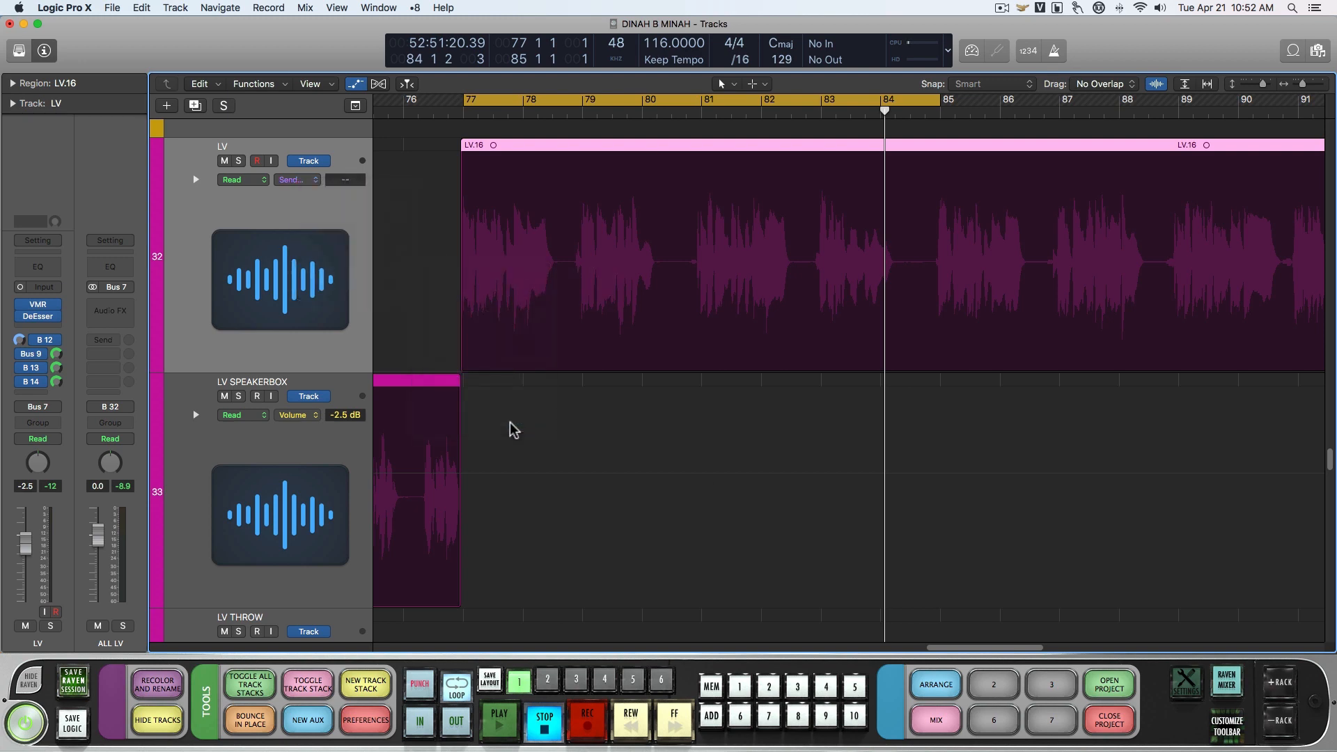
left_click(475, 172)
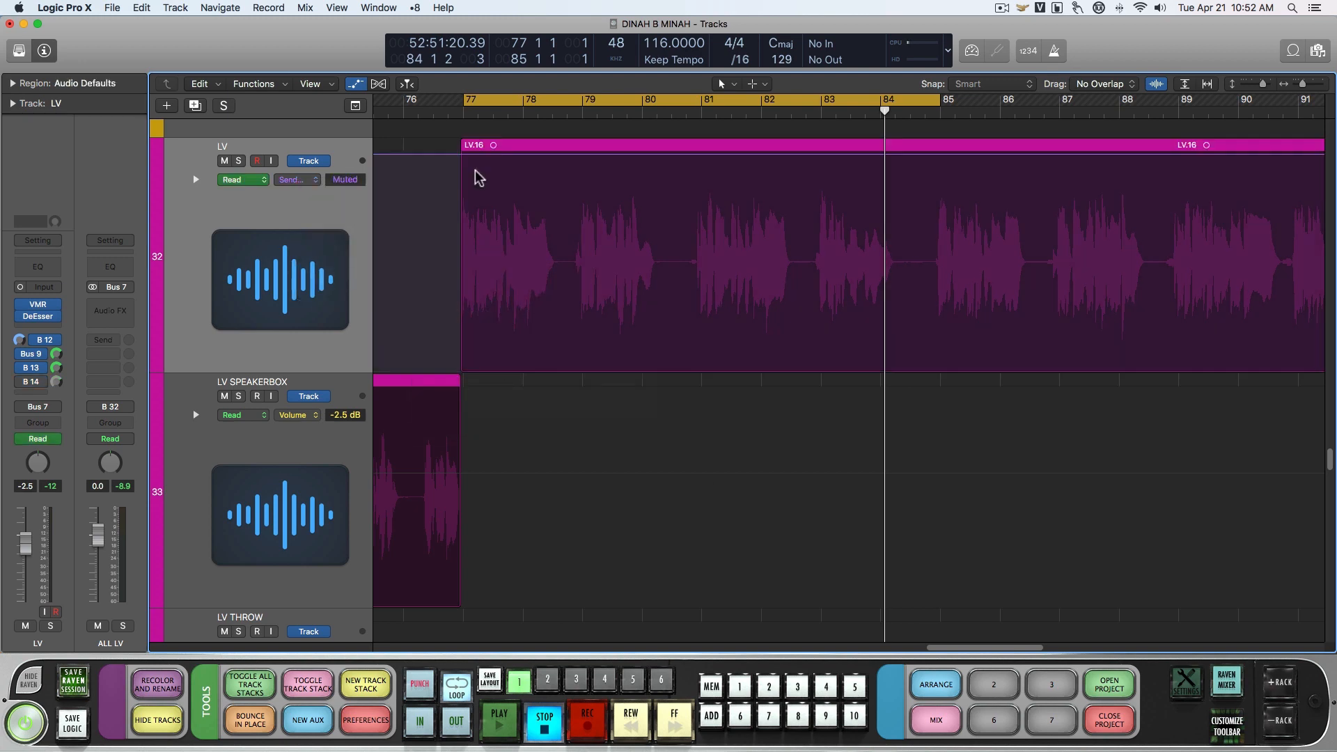
Extend the cycle range to bar 93 and unmute LV's LV WIDTH send from 76 3 1 1 to about bar 93.
left_click_drag(461, 185, 926, 208)
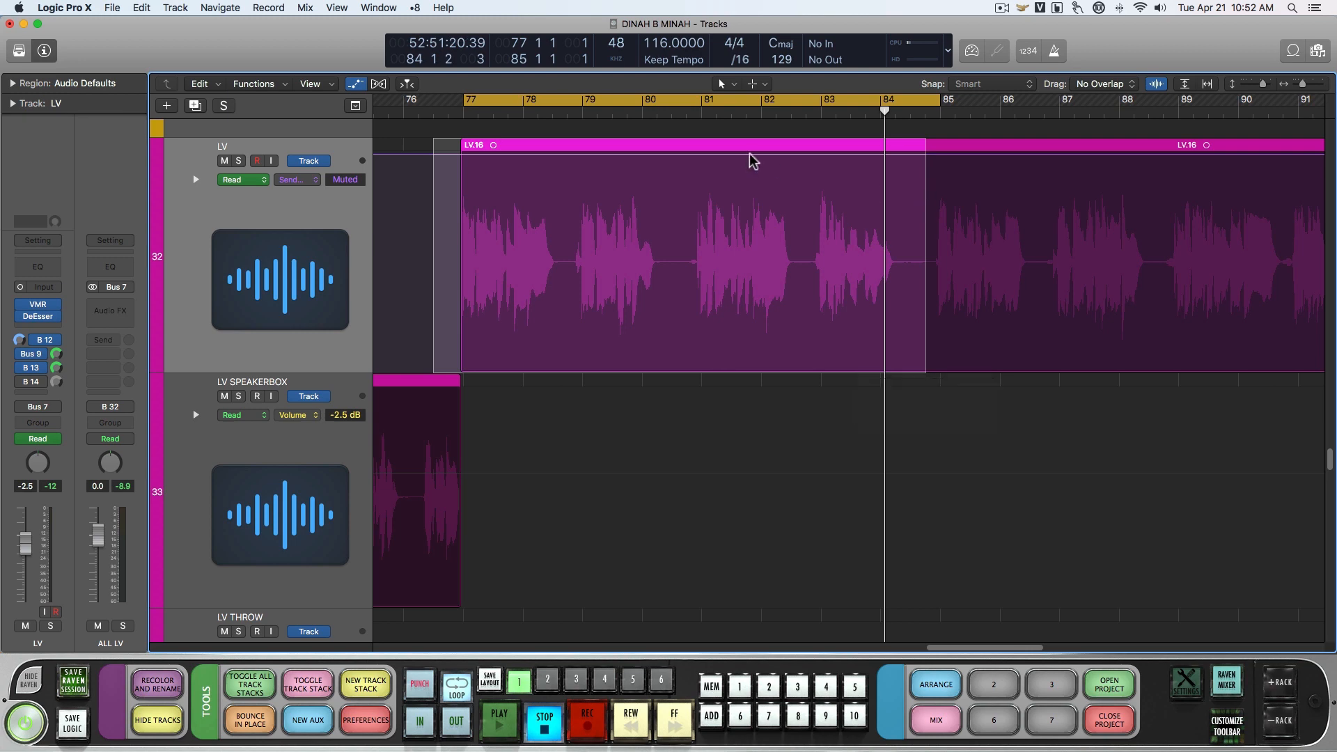
left_click_drag(1300, 83, 1298, 83)
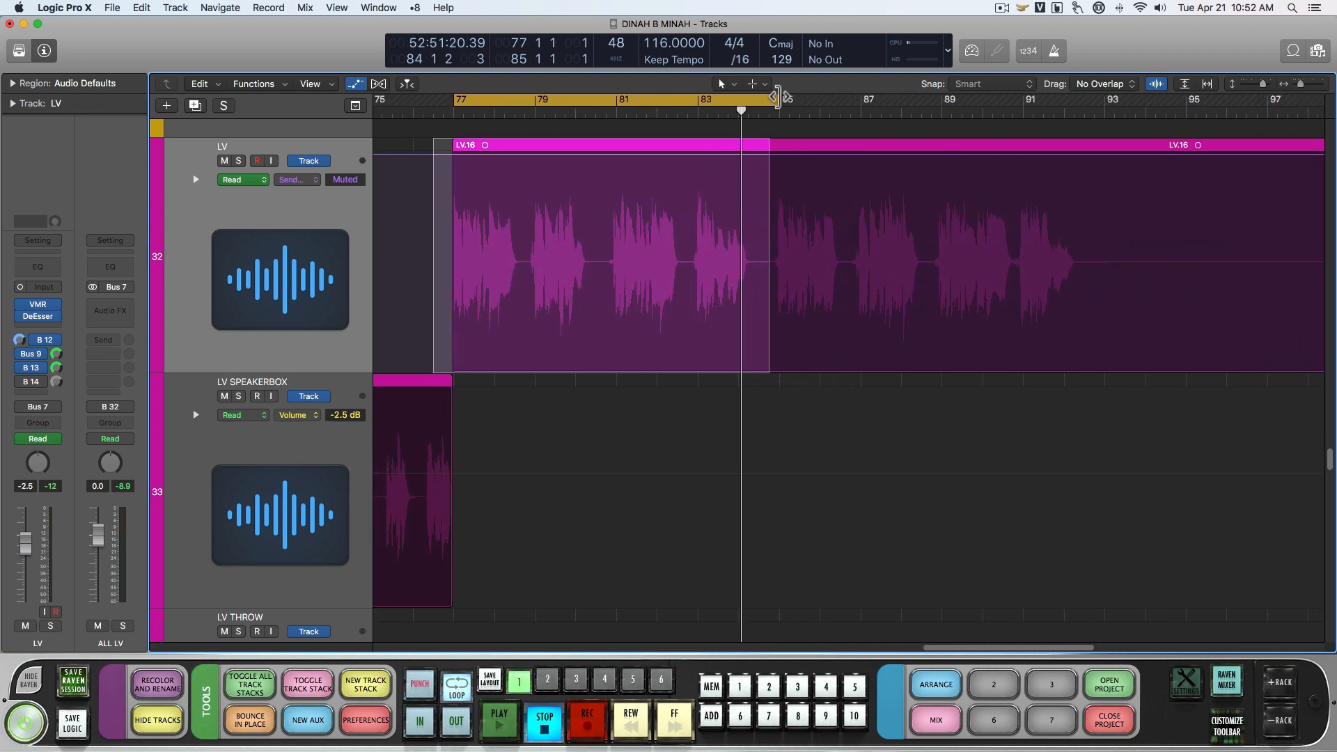
left_click_drag(780, 96, 1107, 97)
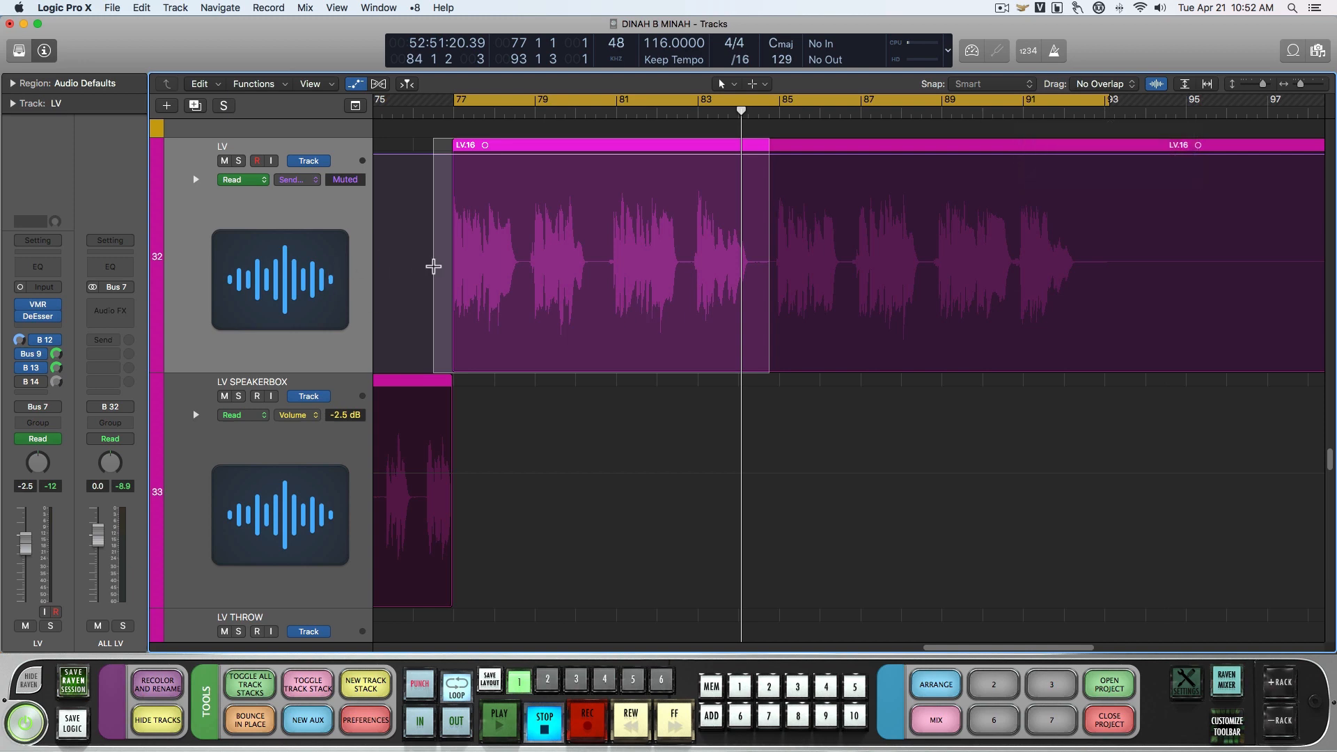
left_click_drag(433, 266, 1120, 268)
left_click_drag(850, 155, 852, 289)
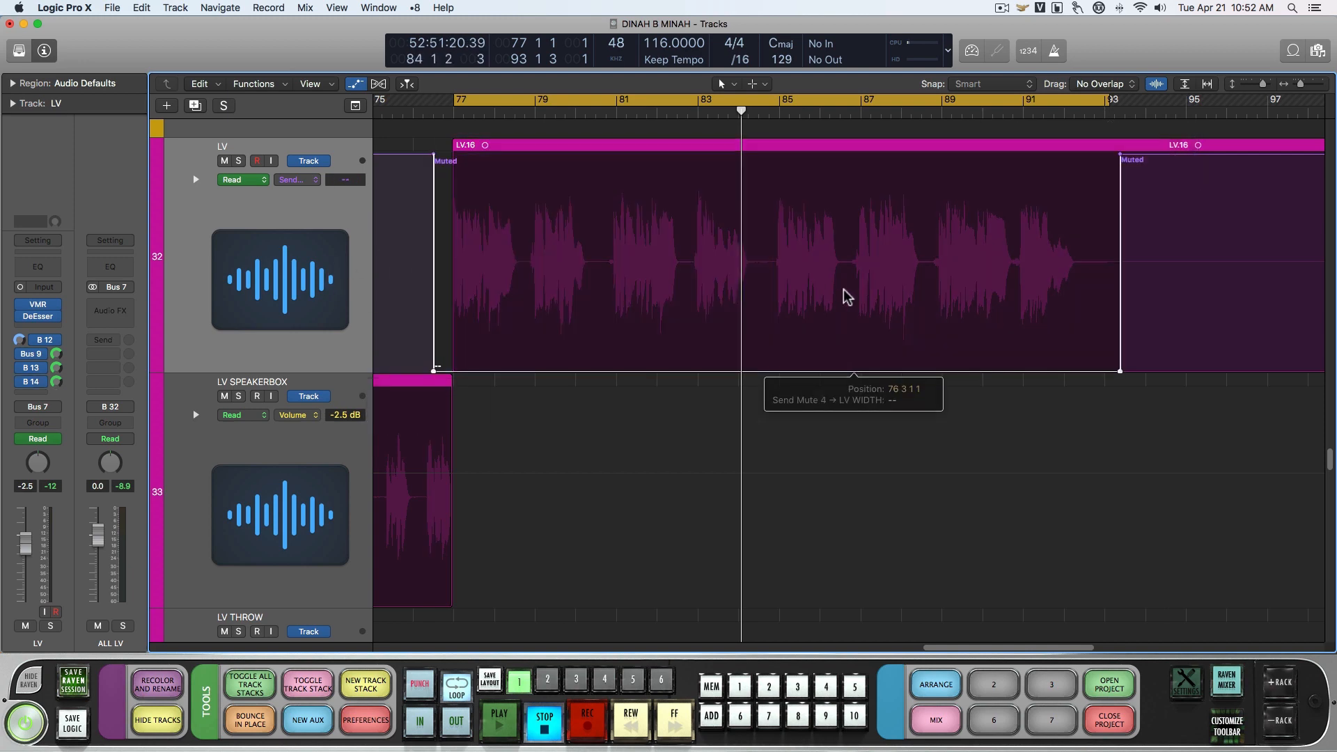
Turn off the cycle, locate the phrase starting at bar 48, and unmute the LV WIDTH send from there to about bar 56.
left_click(1253, 99)
scroll(657, 307, "left", 15)
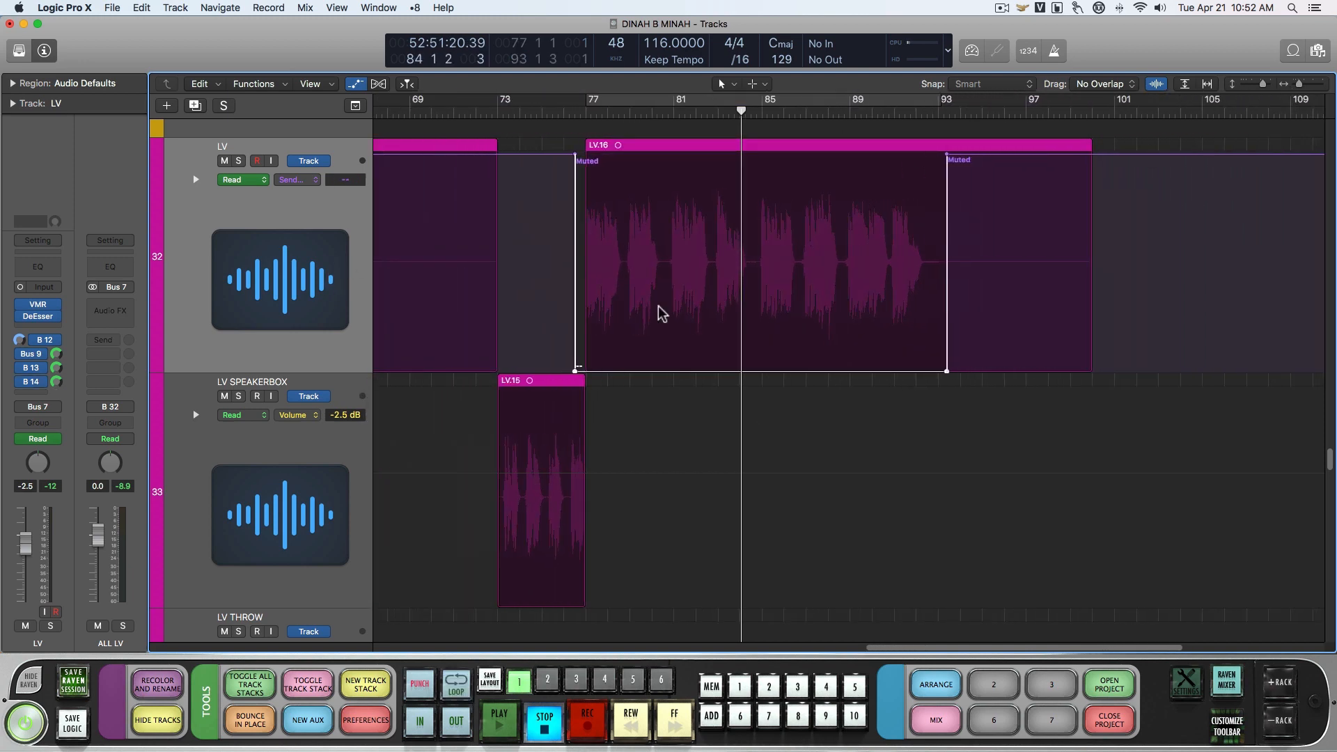
scroll(724, 299, "left", 5)
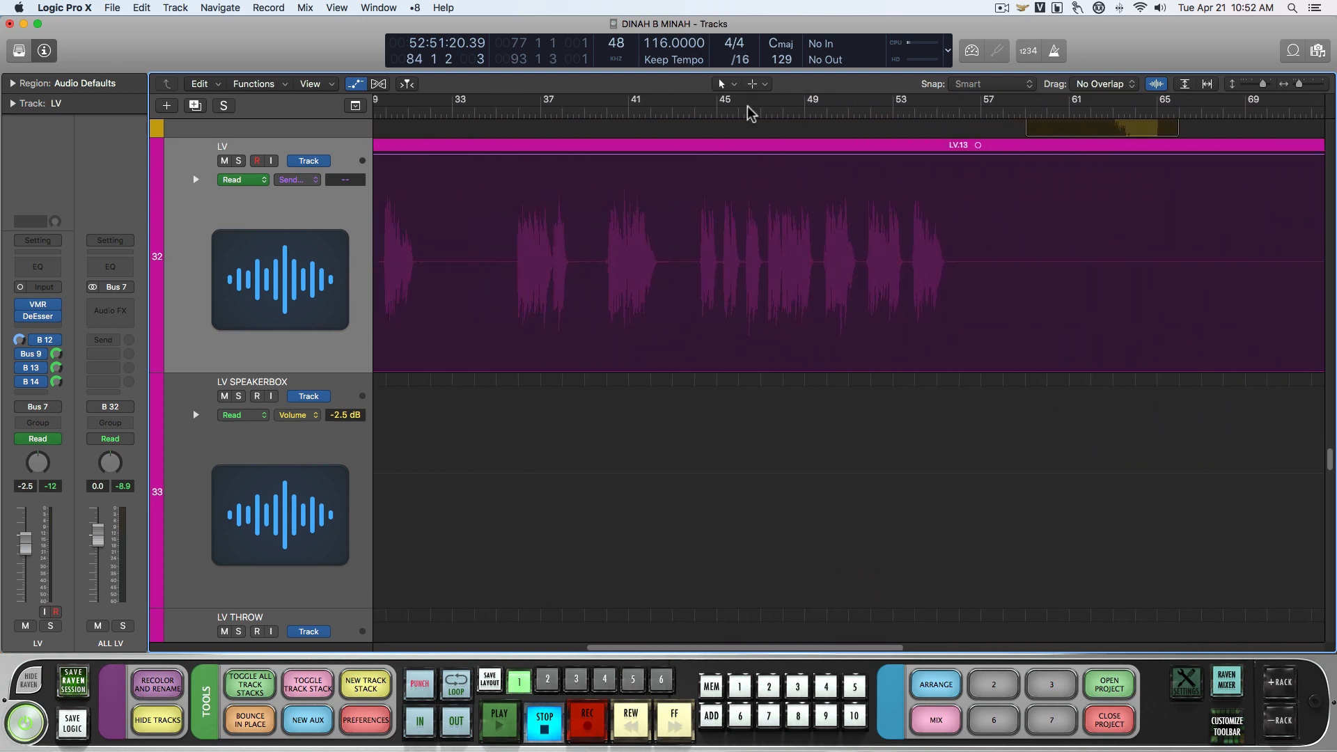
left_click_drag(705, 115, 739, 114)
key("space")
scroll(686, 173, "right", 2)
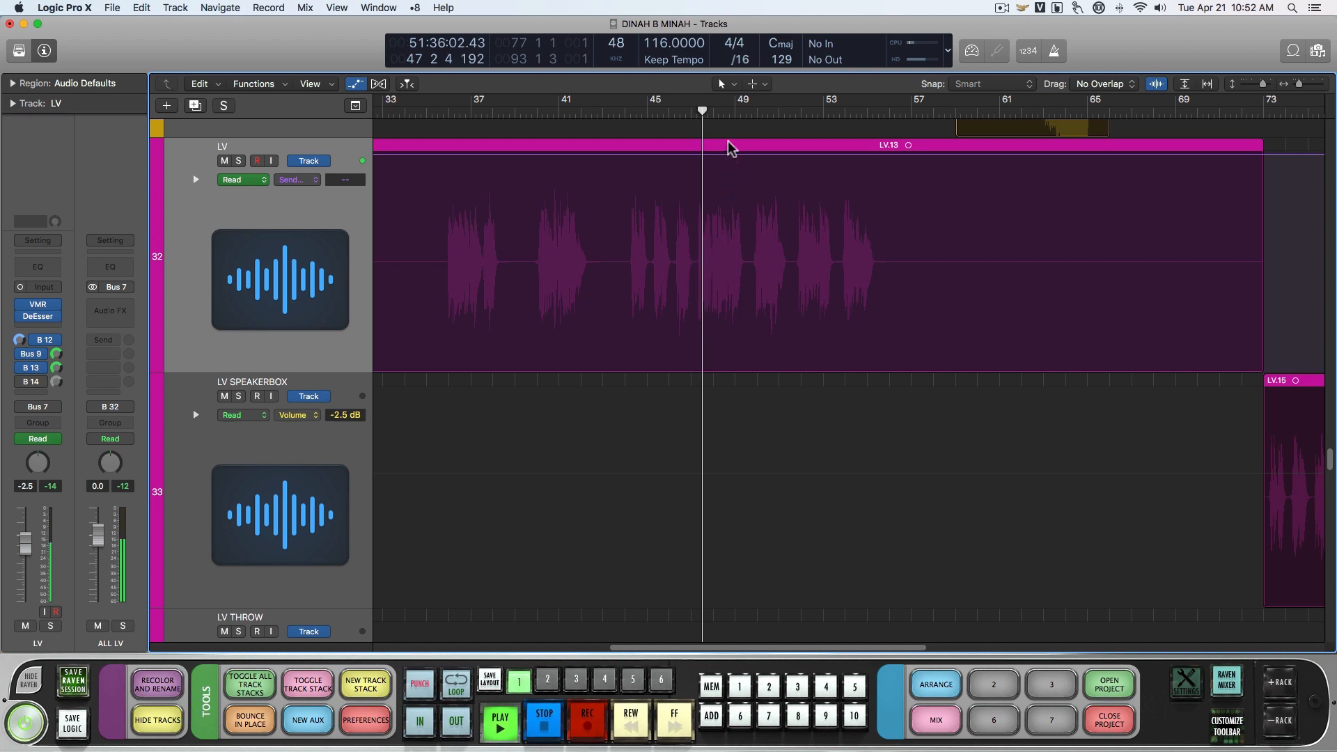
left_click_drag(710, 111, 713, 110)
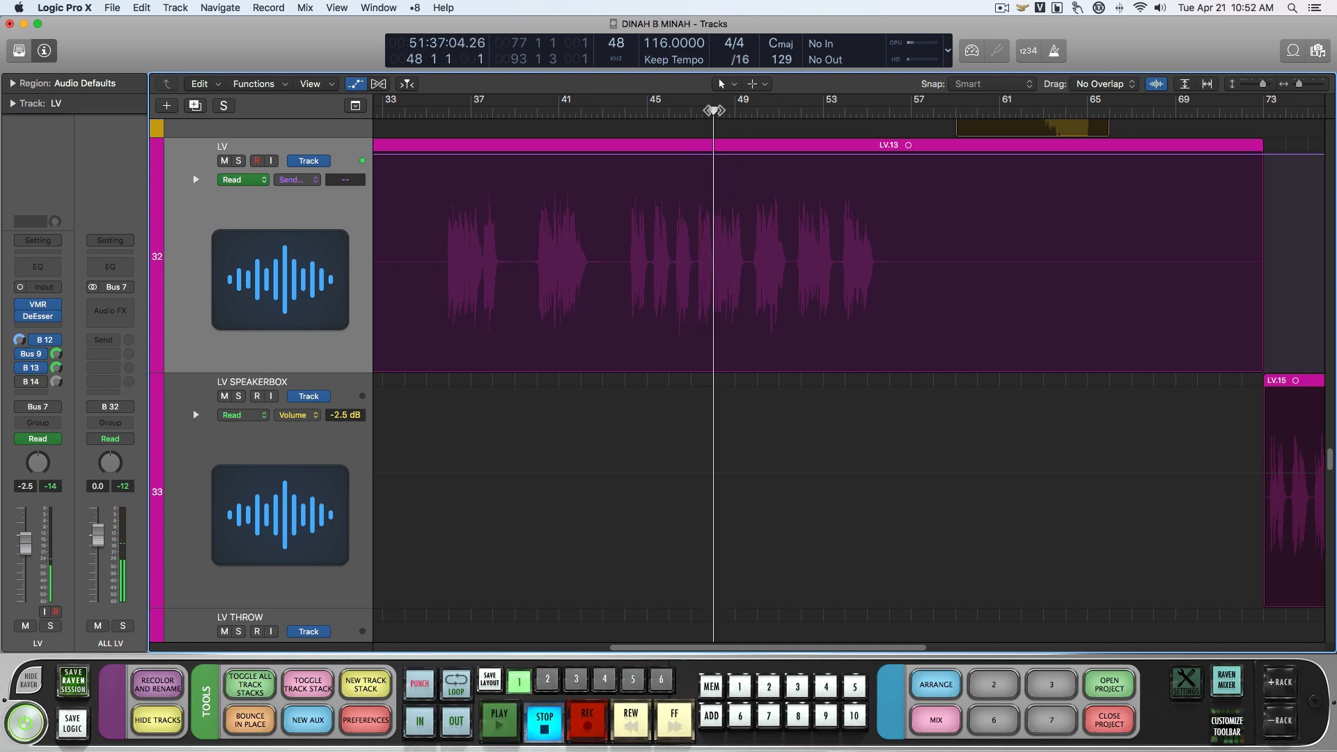
left_click_drag(1304, 85, 1308, 85)
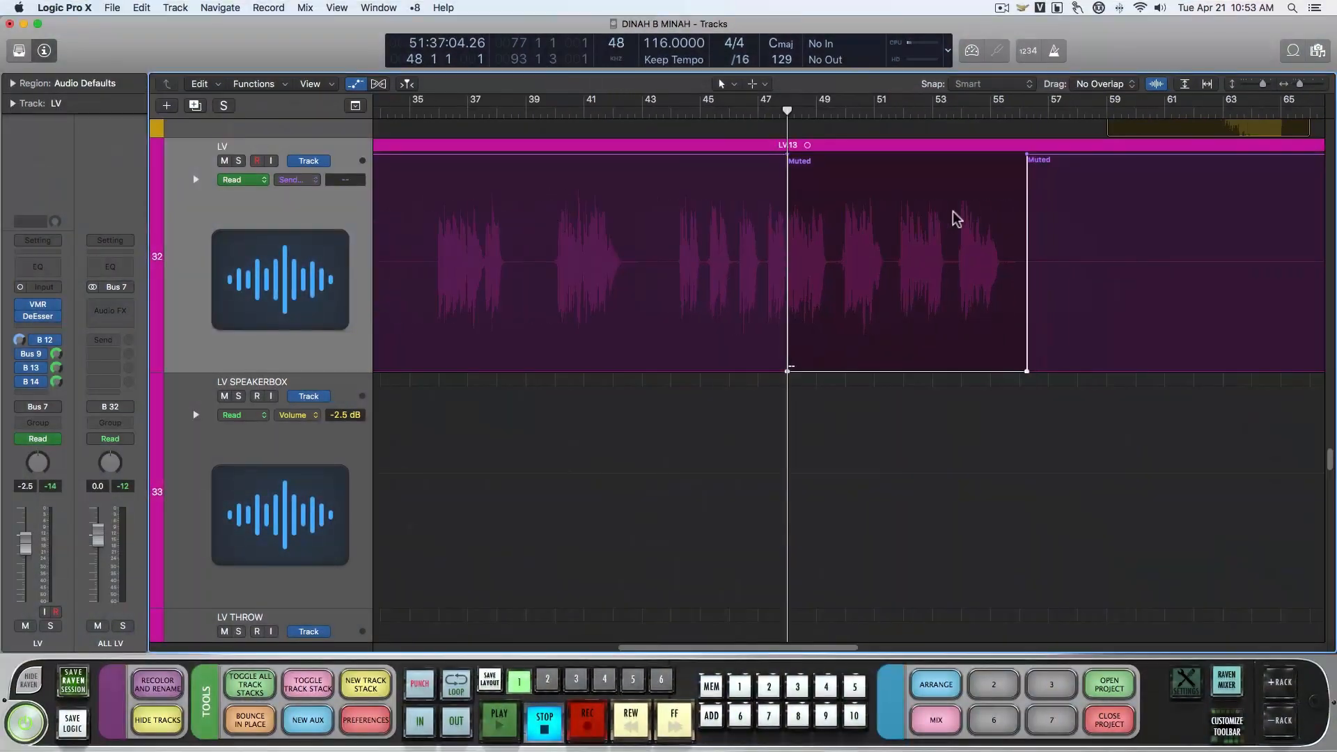
Audition the earlier vocal phrases around bar 20 and unmute LV's LV WIDTH send from about bar 24.
key("super+Left")
key("super+Left")
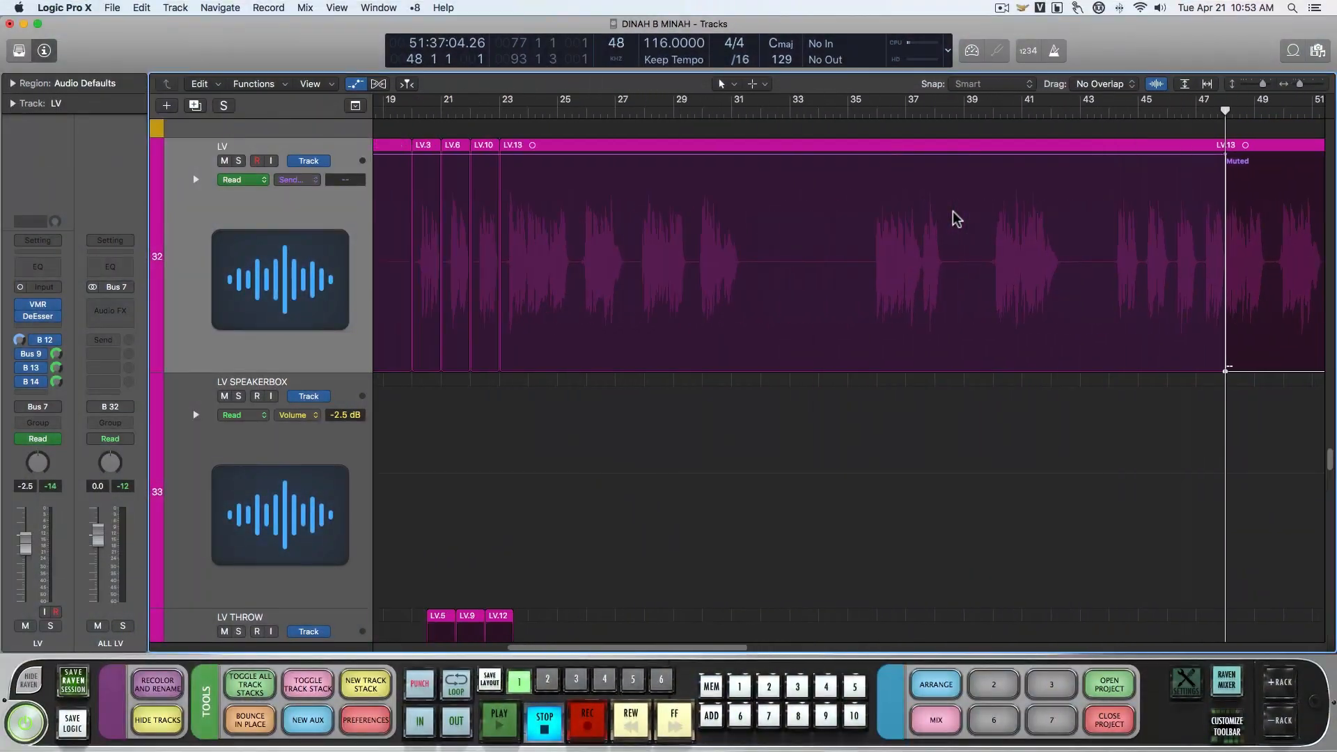
scroll(955, 219, "left", 5)
scroll(954, 213, "right", 4)
left_click_drag(1299, 84, 1304, 84)
scroll(1012, 266, "right", 10)
scroll(1015, 272, "right", 5)
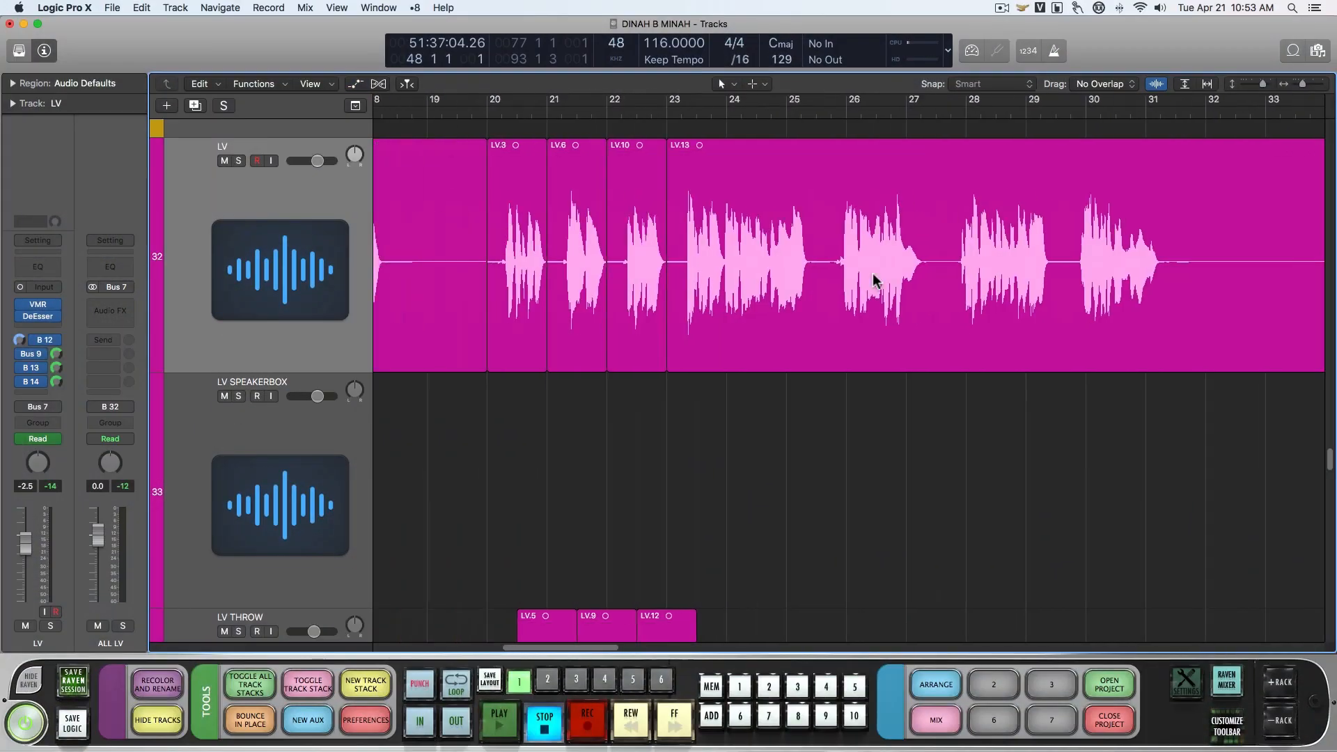
scroll(879, 278, "left", 3)
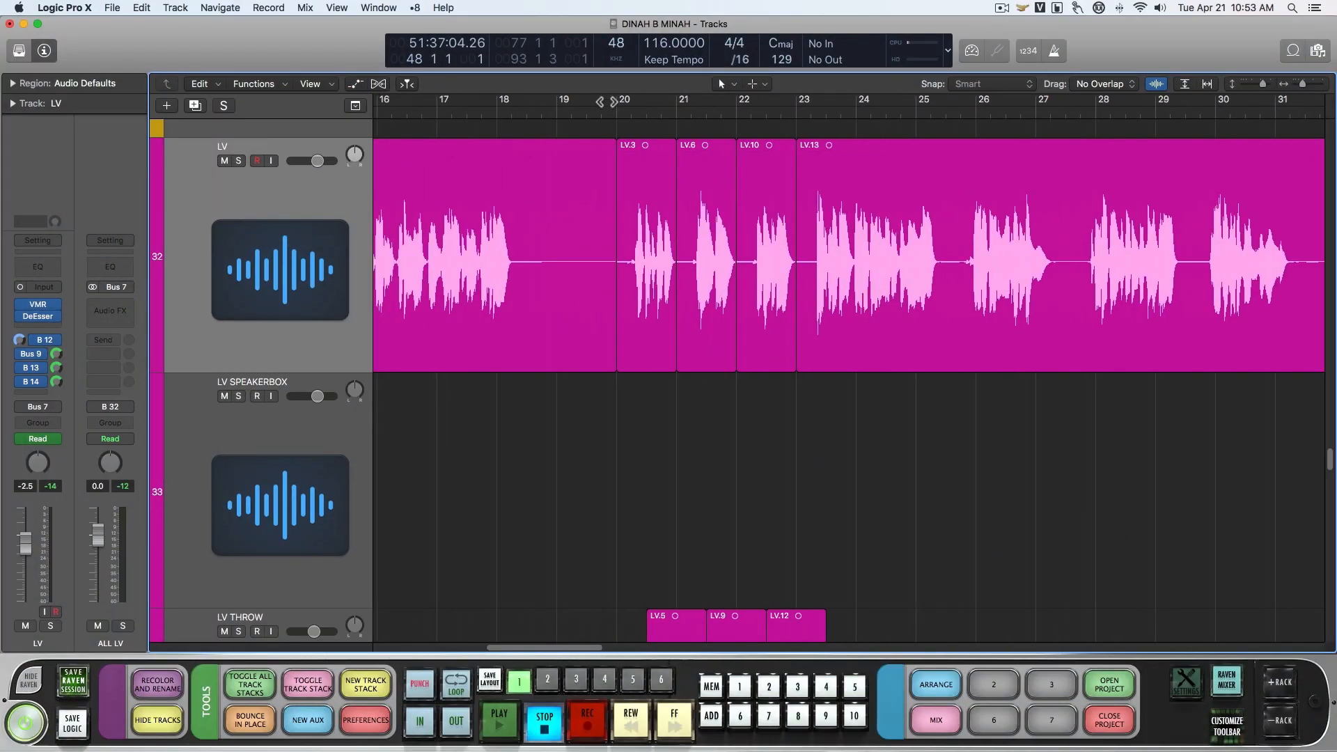
key("space")
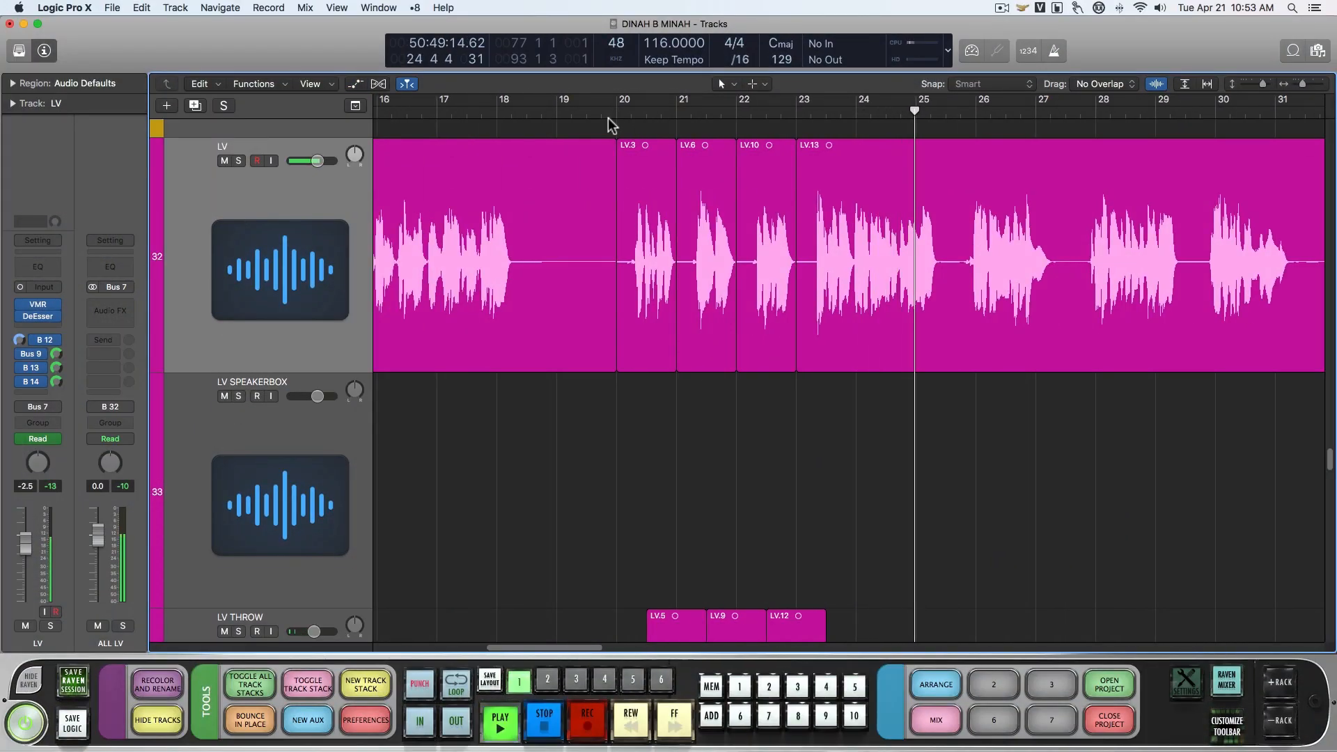
key("space")
scroll(705, 236, "right", 5)
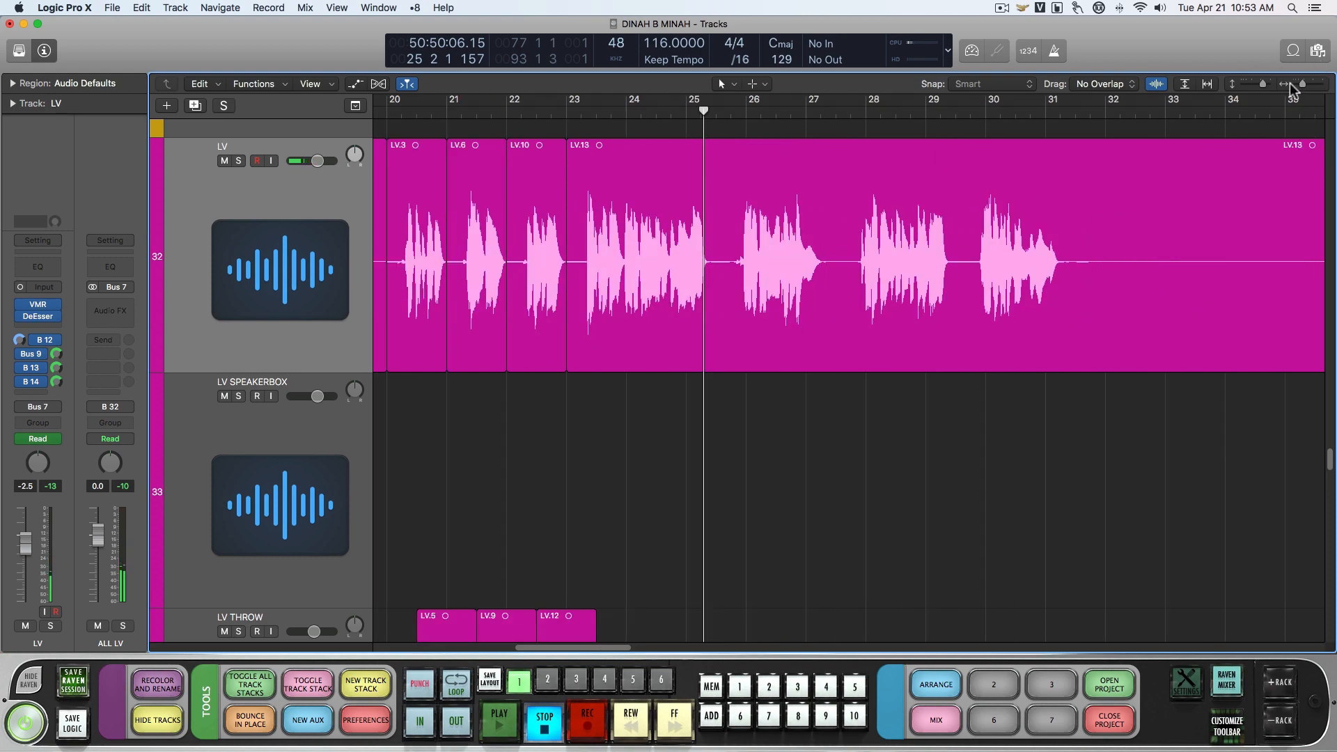
left_click(1206, 84)
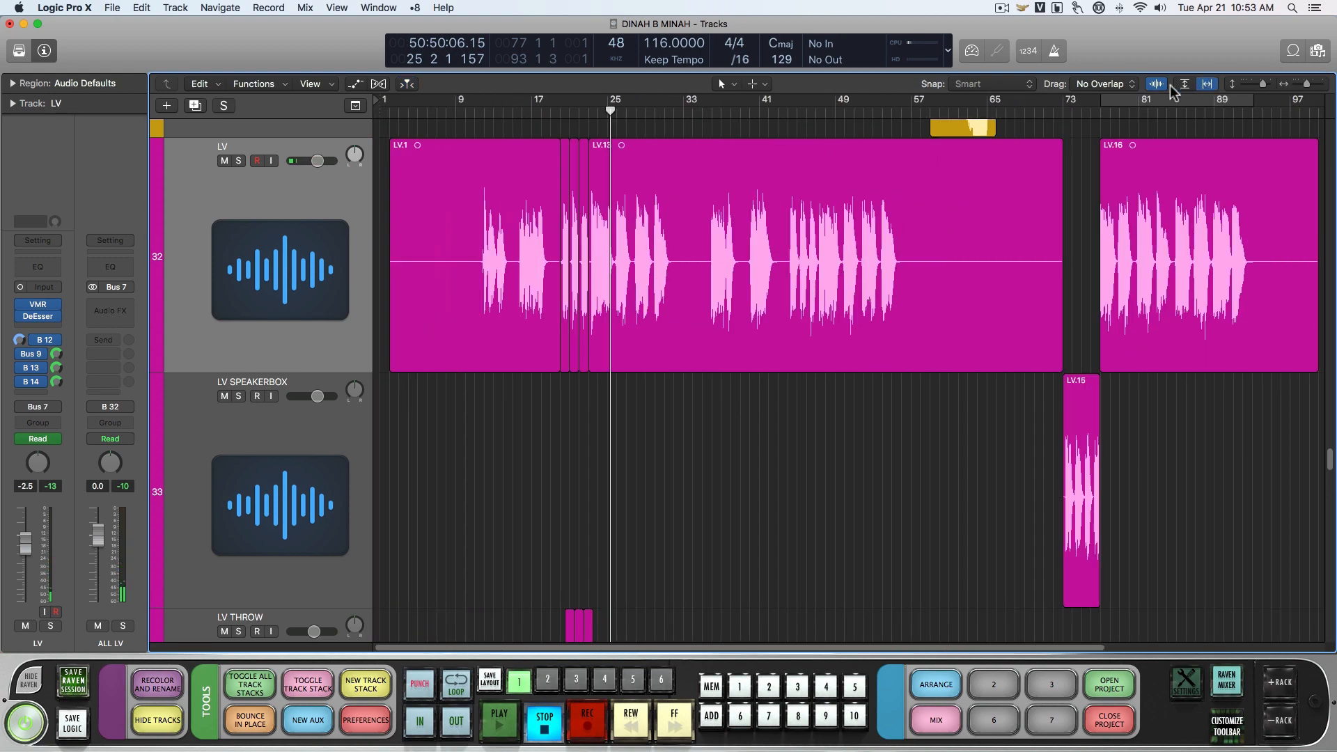
left_click(1208, 84)
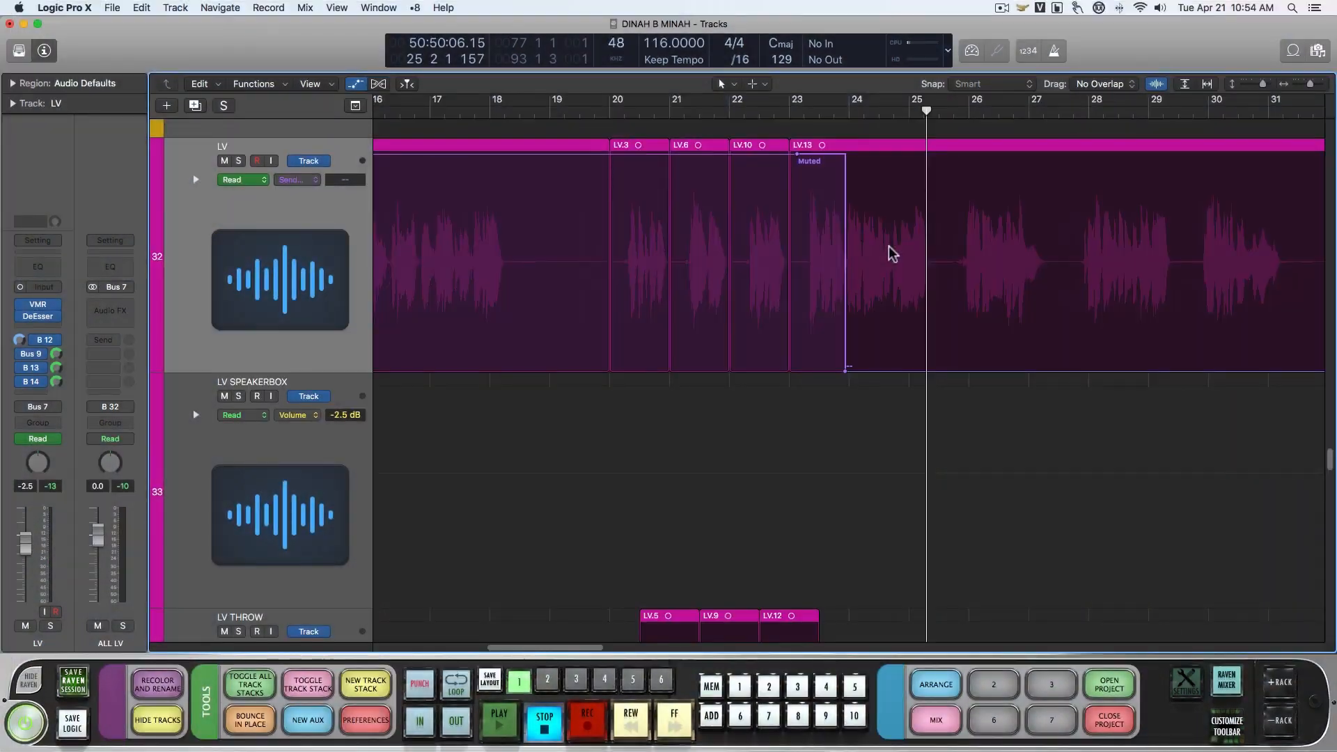
Play the vocal from bar 20 to check the send automation, then mute the LV WIDTH send again at about bar 33.
scroll(891, 253, "right", 1)
left_click(575, 112)
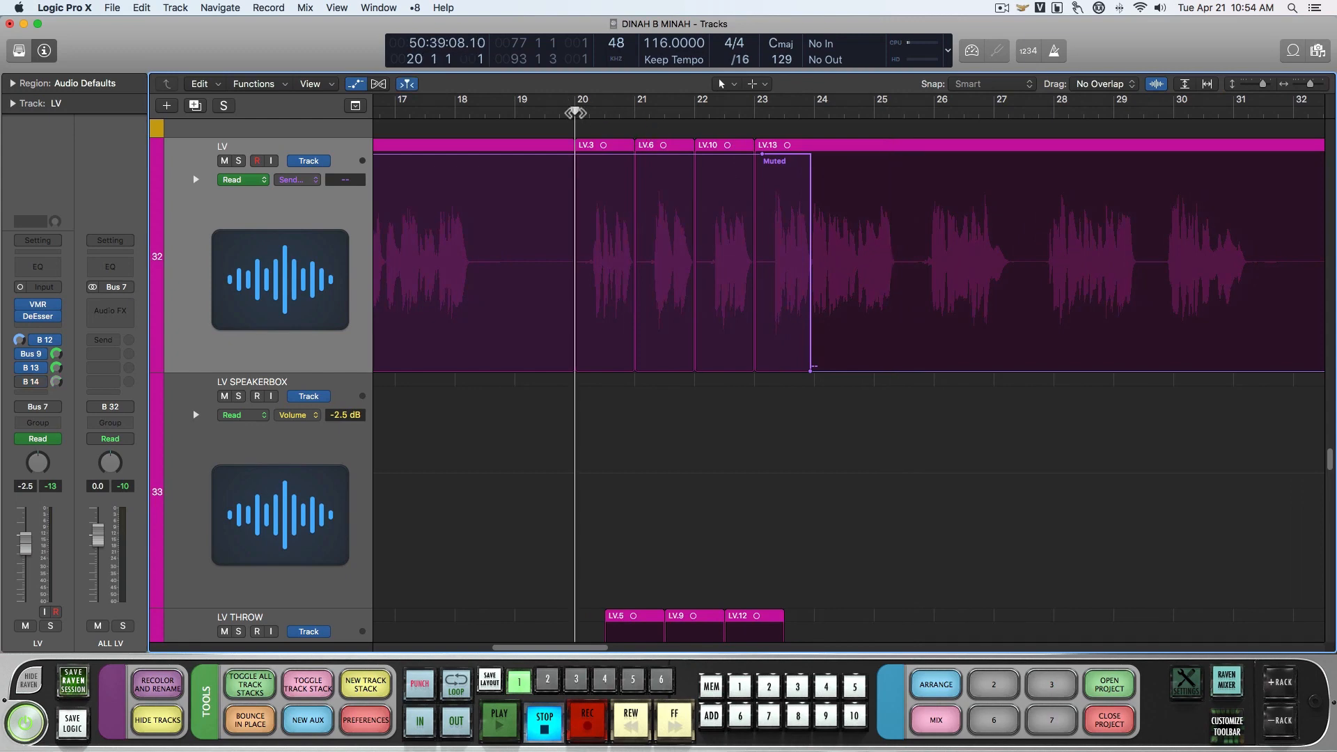
key("space")
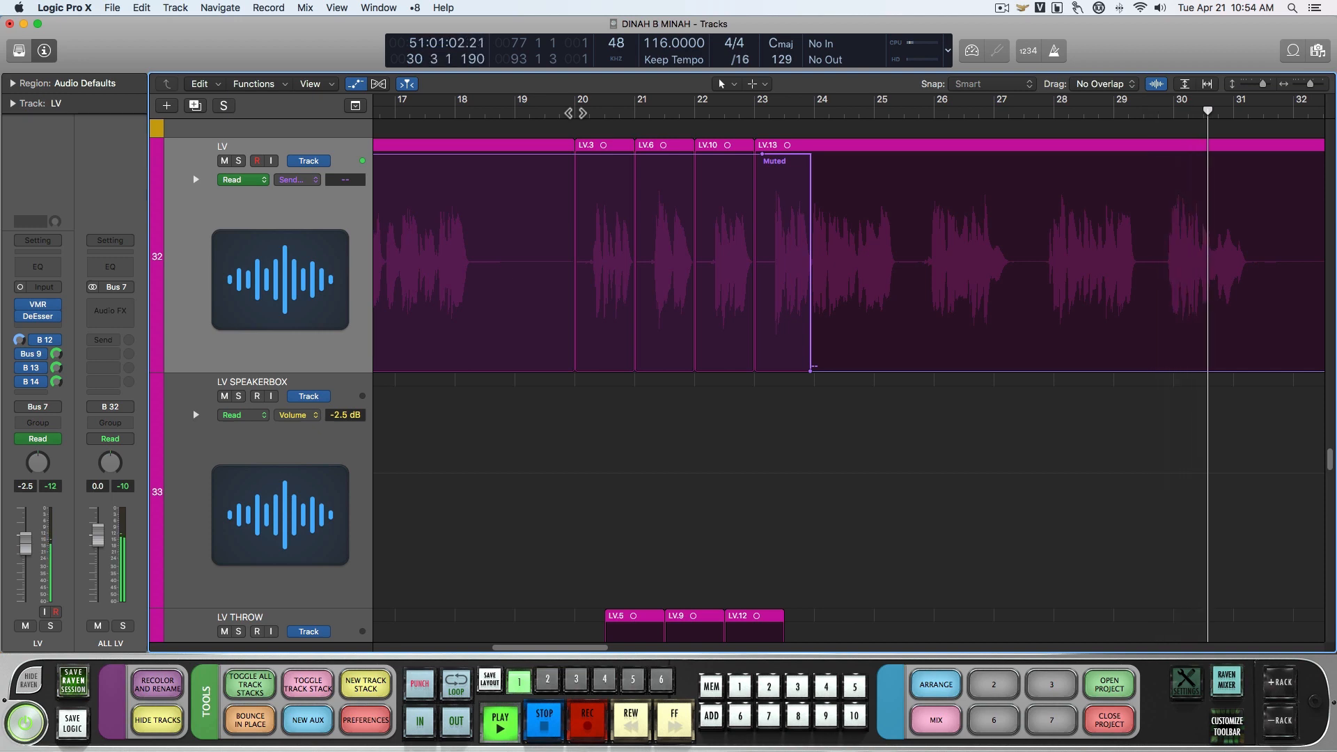
key("space")
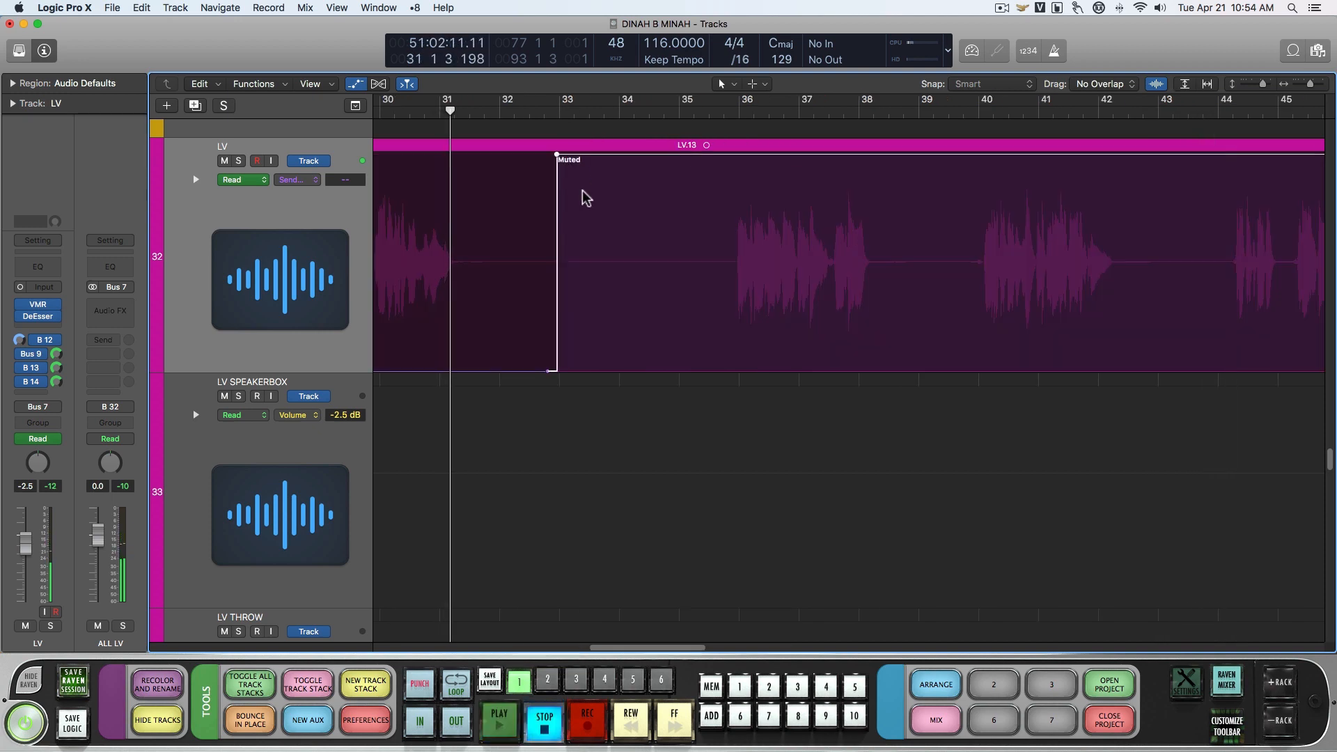
Display LV's volume automation and raise the volume to -1.8 dB from 24 1 1 1 to 31 3 4 1.
scroll(599, 230, "left", 10)
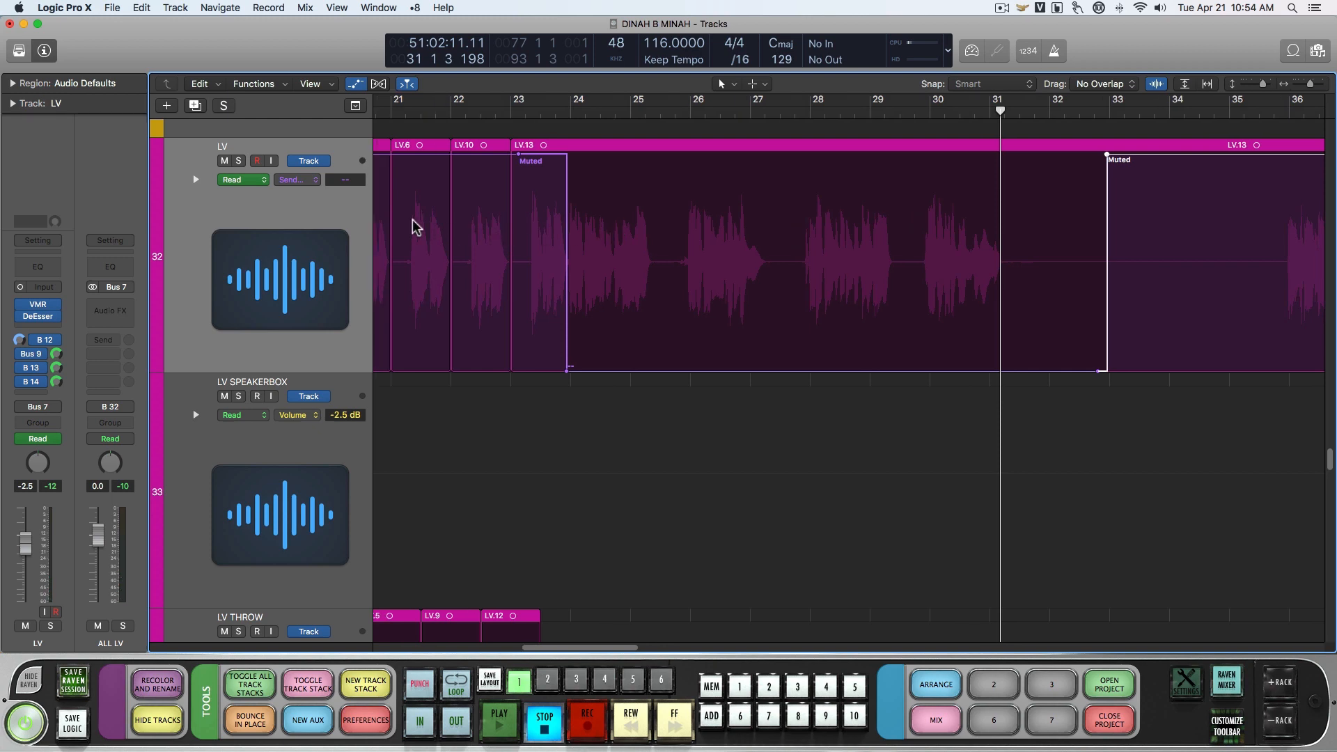
left_click(345, 218)
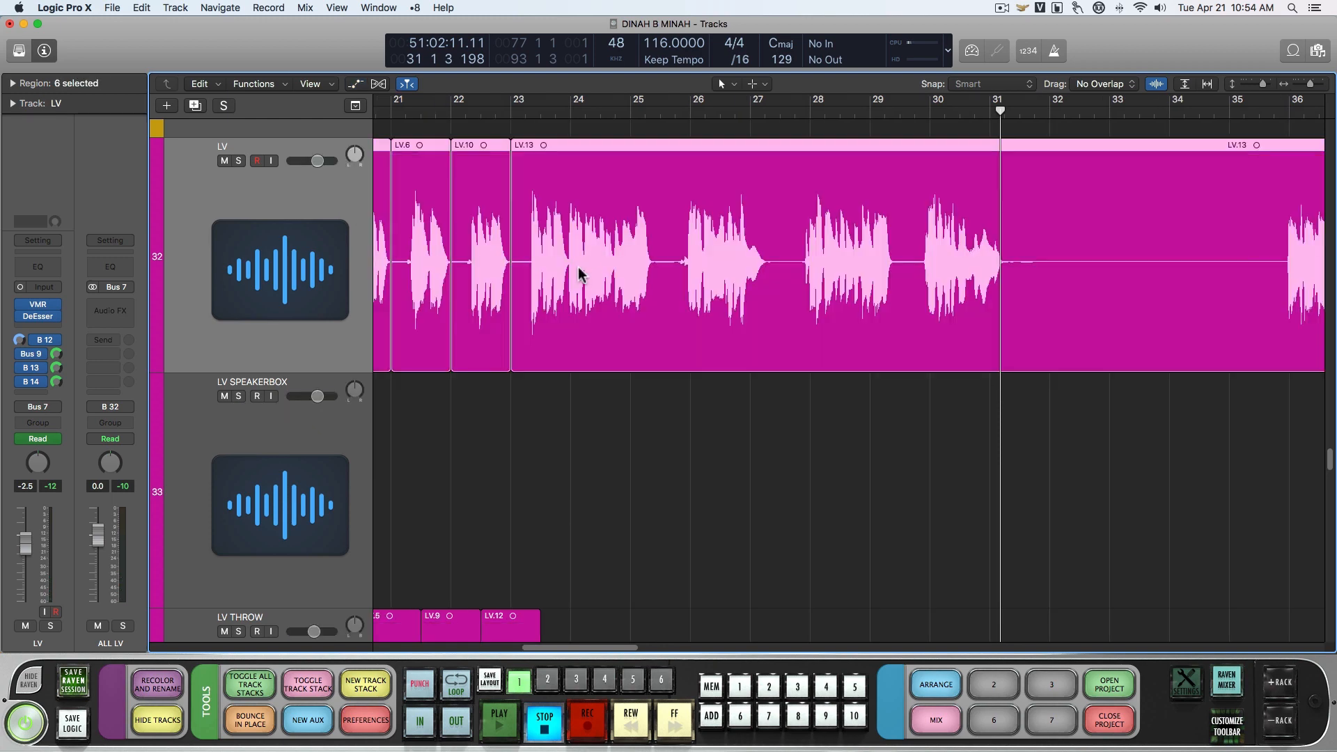
left_click(301, 180)
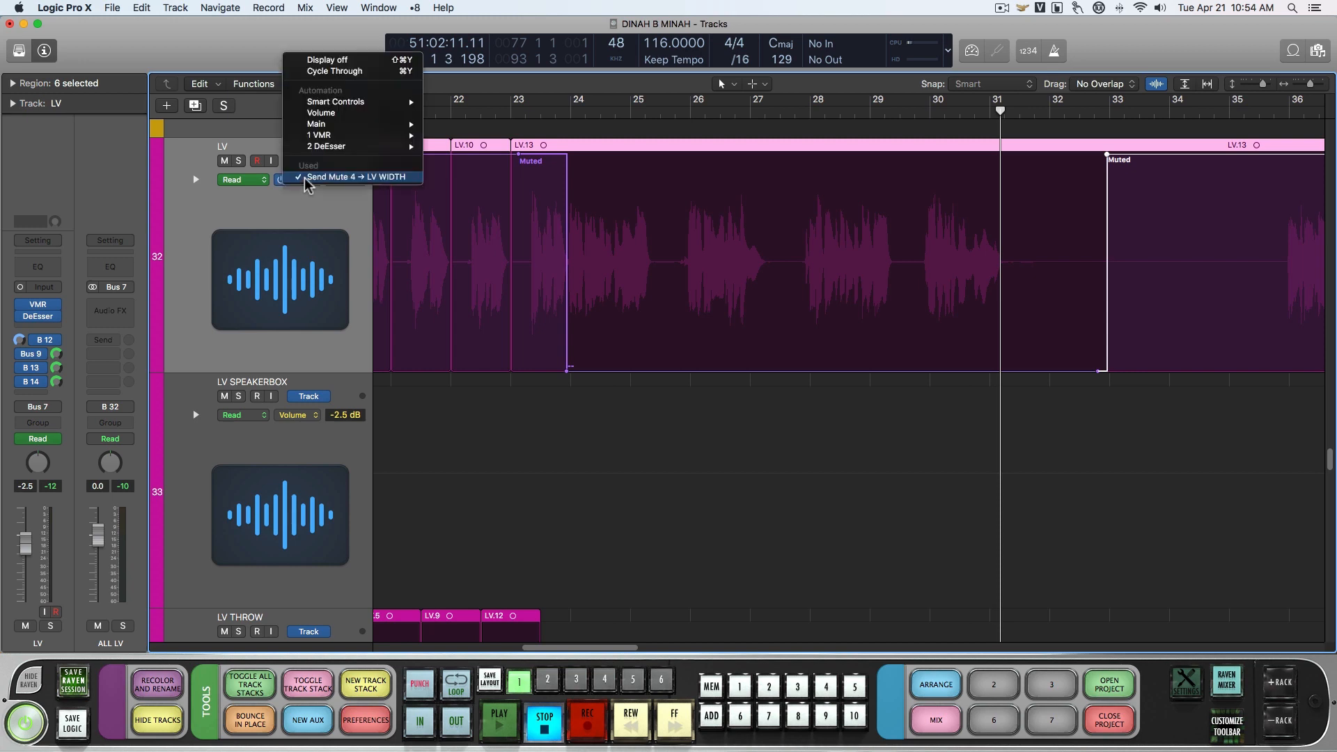
left_click(321, 113)
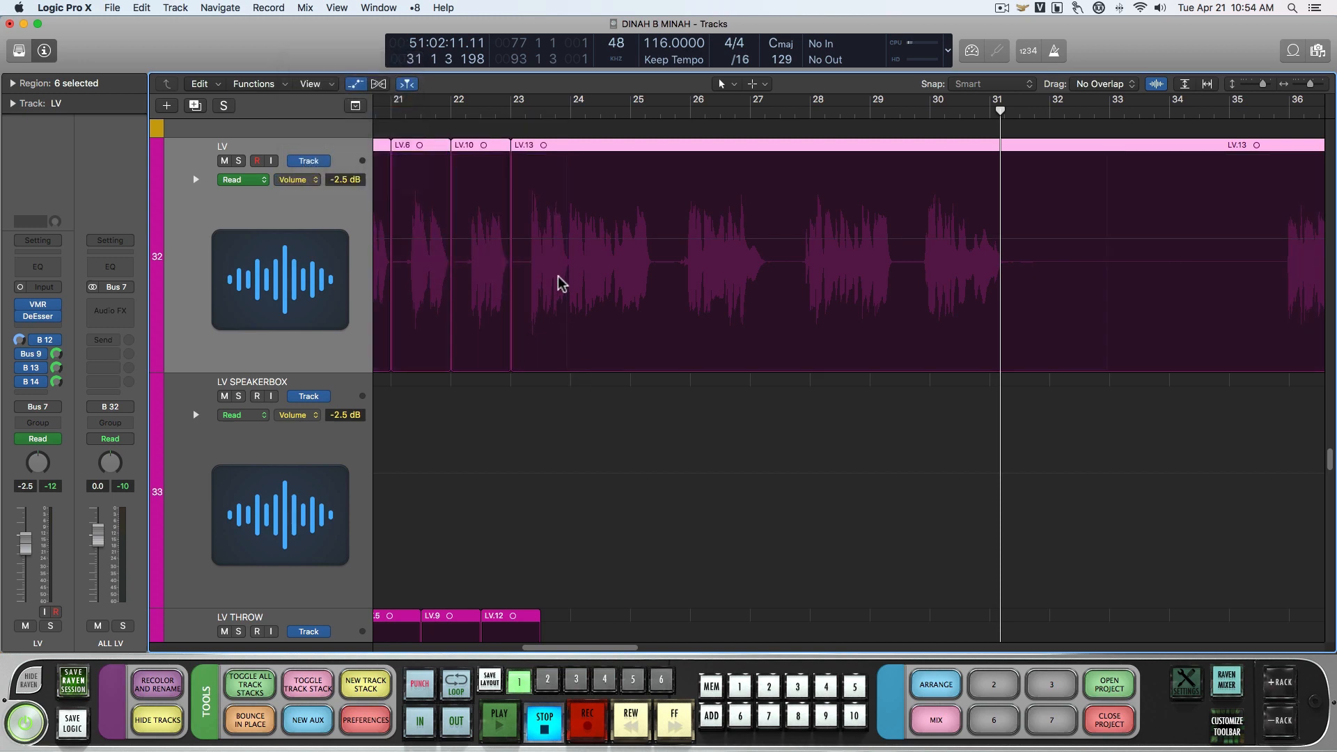
left_click_drag(566, 270, 1035, 292)
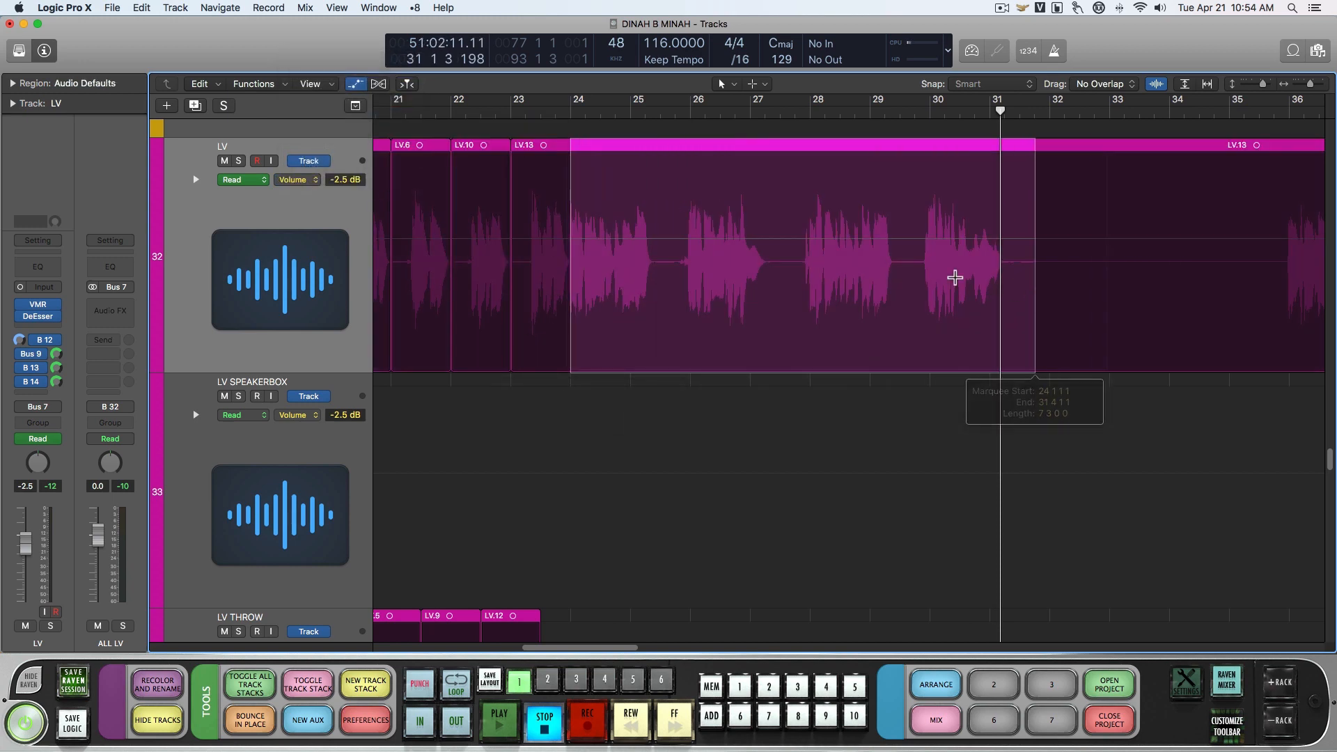
left_click_drag(569, 248, 1031, 272)
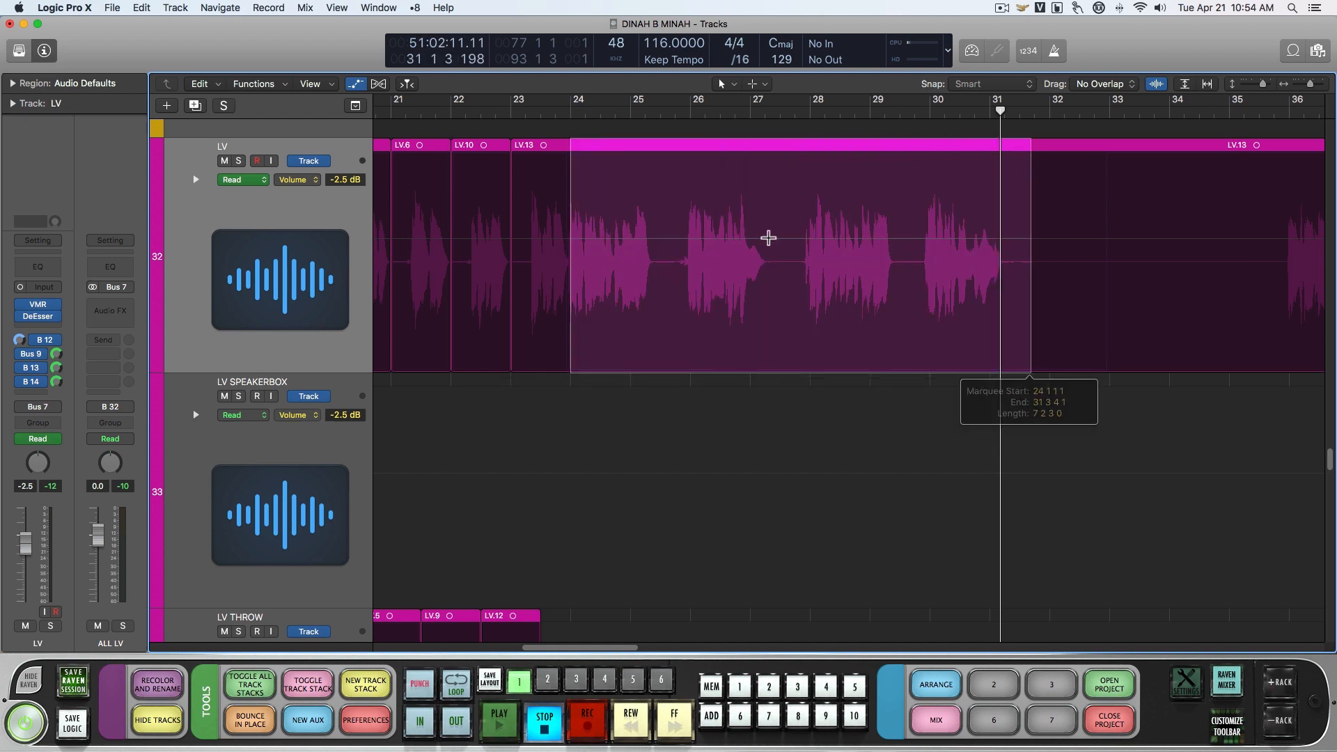
left_click_drag(705, 234, 699, 230)
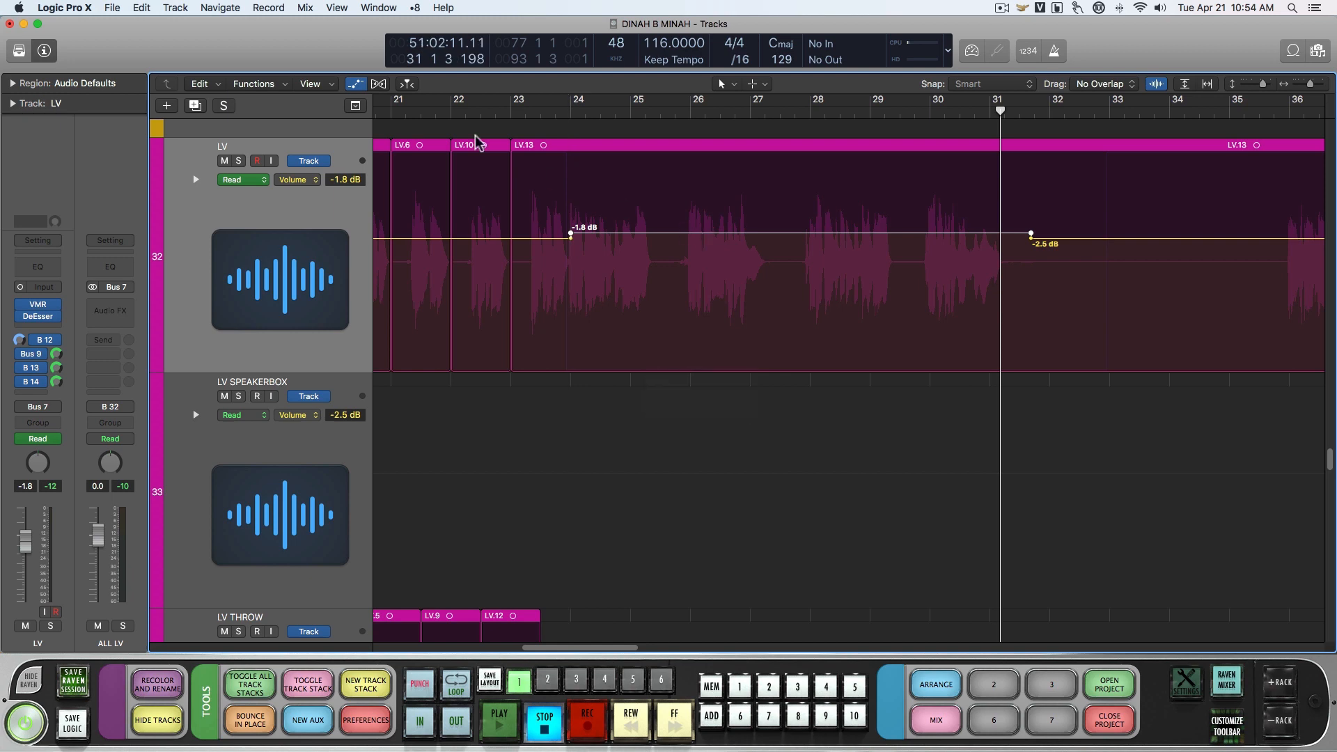
Shift the start point of LV's volume rise slightly before bar 24 and play the vocal from about bar 21 to check it.
left_click(568, 238)
left_click(431, 115)
key("space")
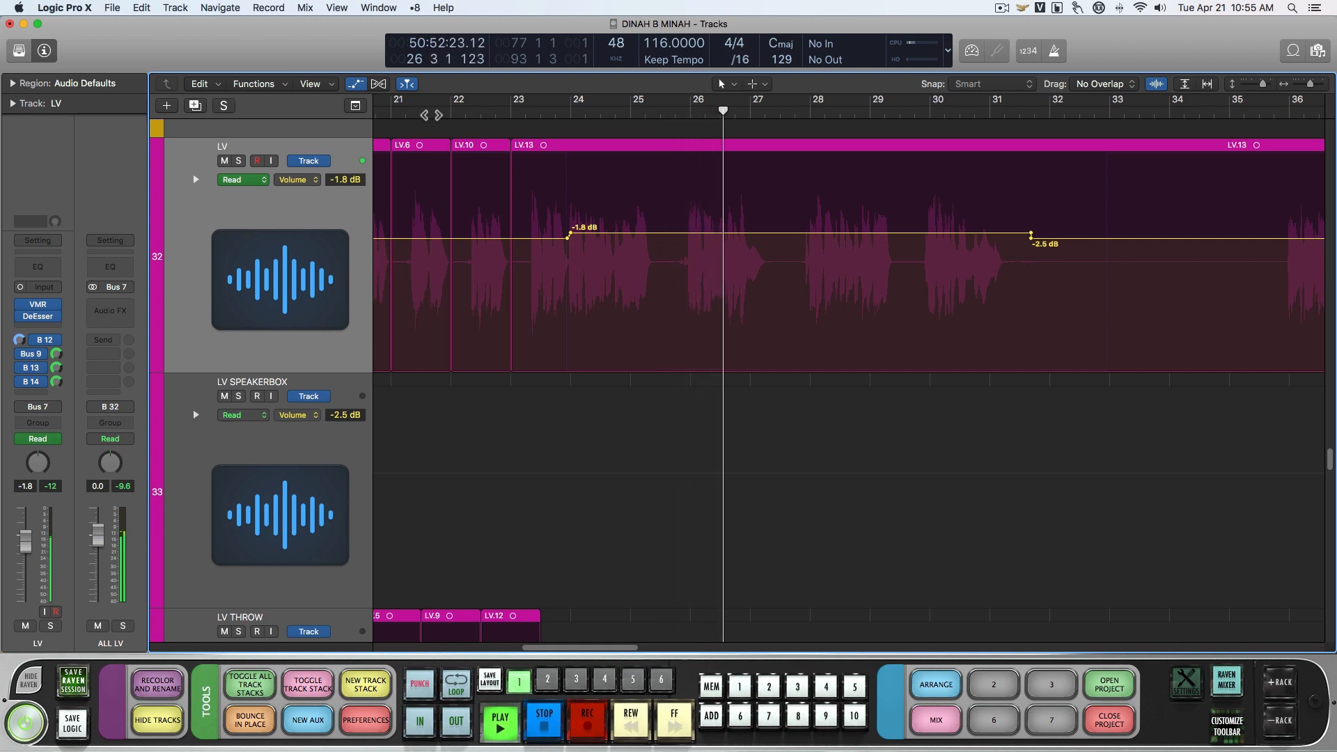
key("space")
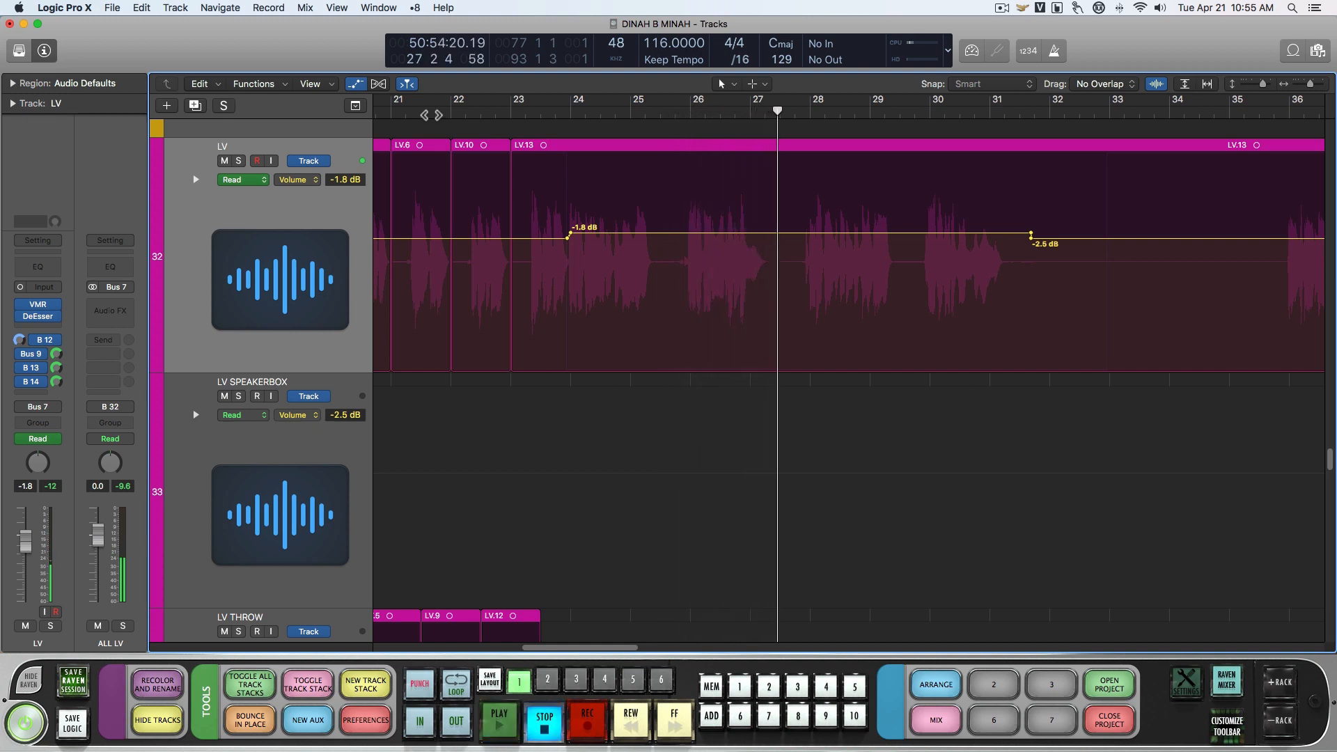